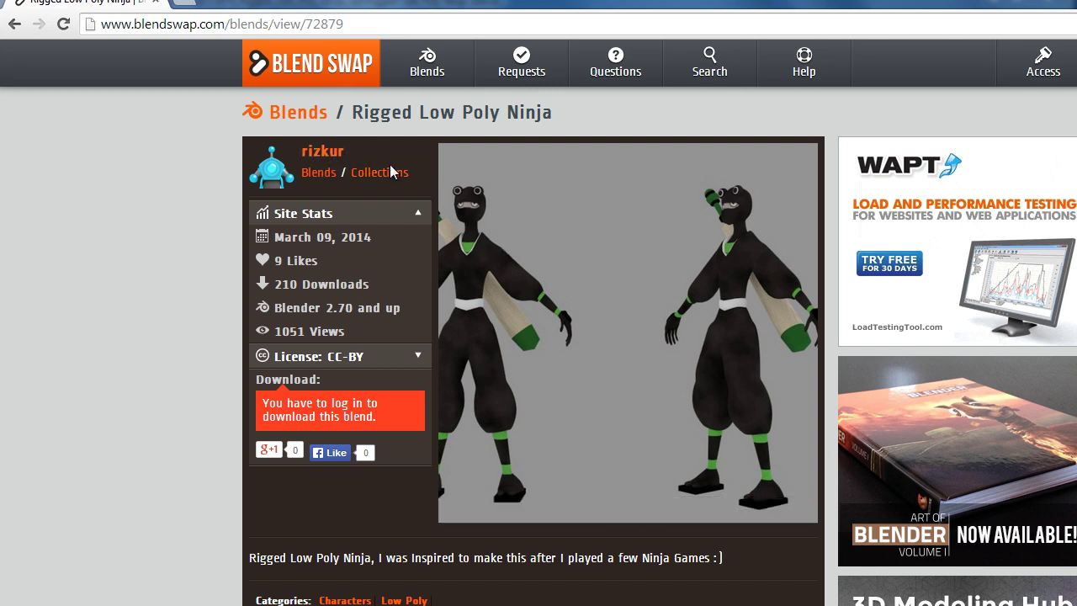
Browse the general information links on the Rigged Low Poly Ninja Blend Swap page
left_click(336, 80)
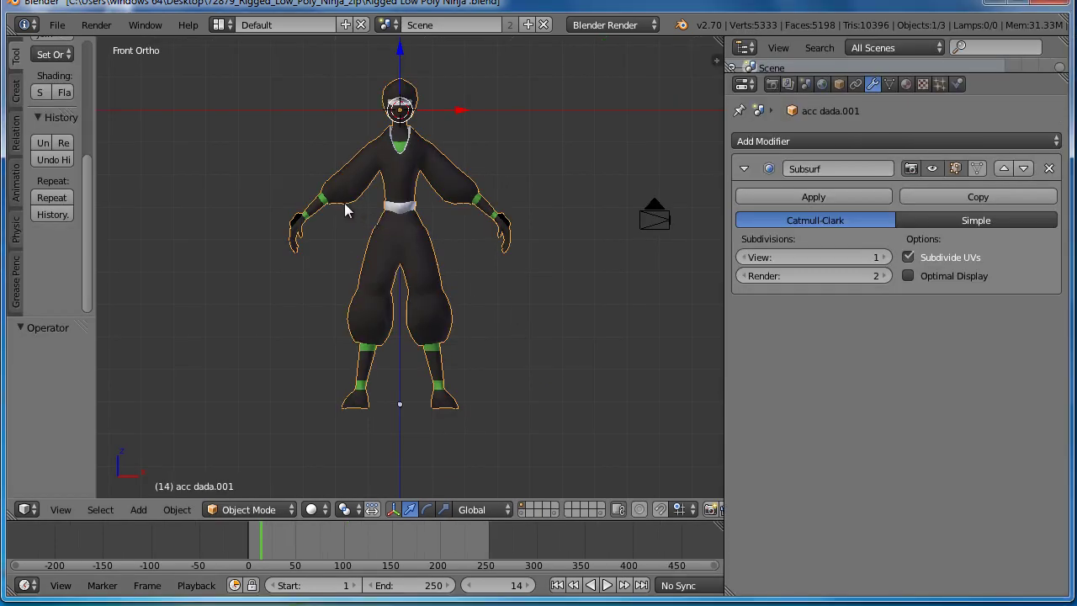
In User Preferences, filter add-ons by 'rigif' and enable Rigging: Rigify
left_click(59, 26)
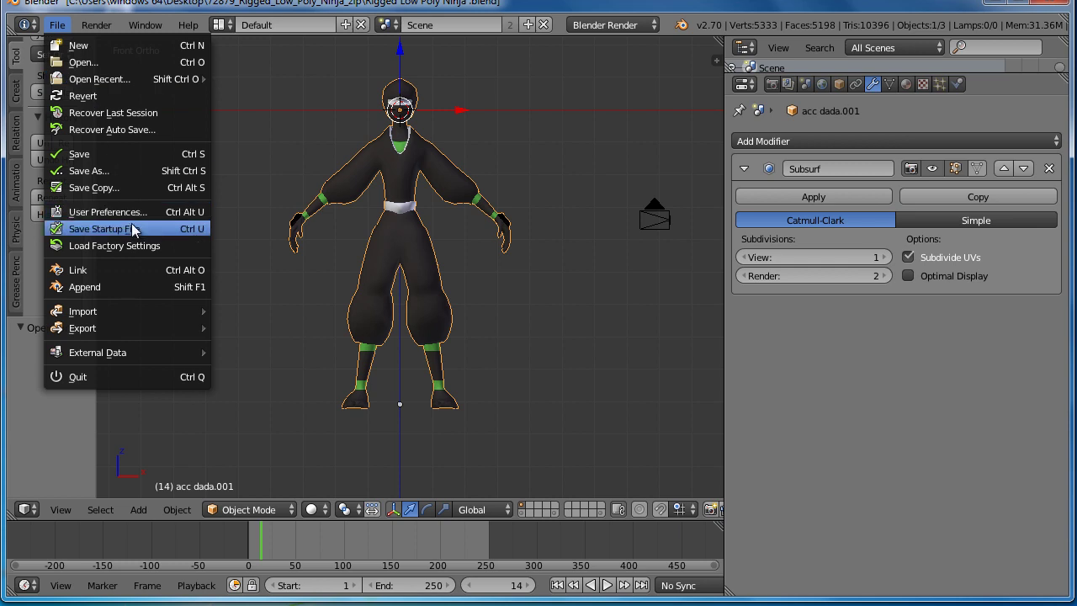
left_click(105, 212)
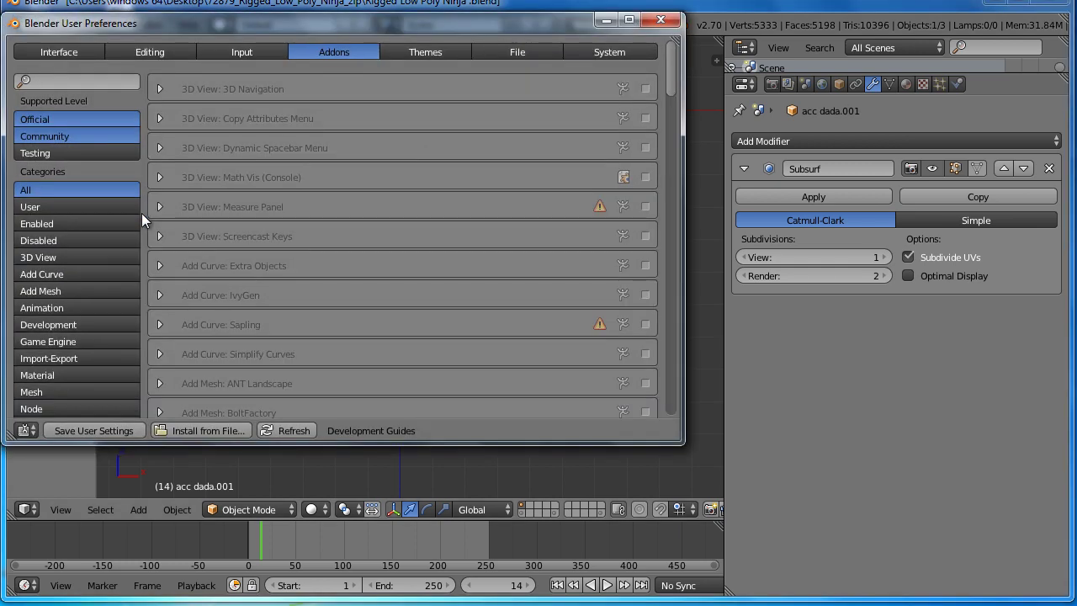
left_click(59, 80)
type("rigi")
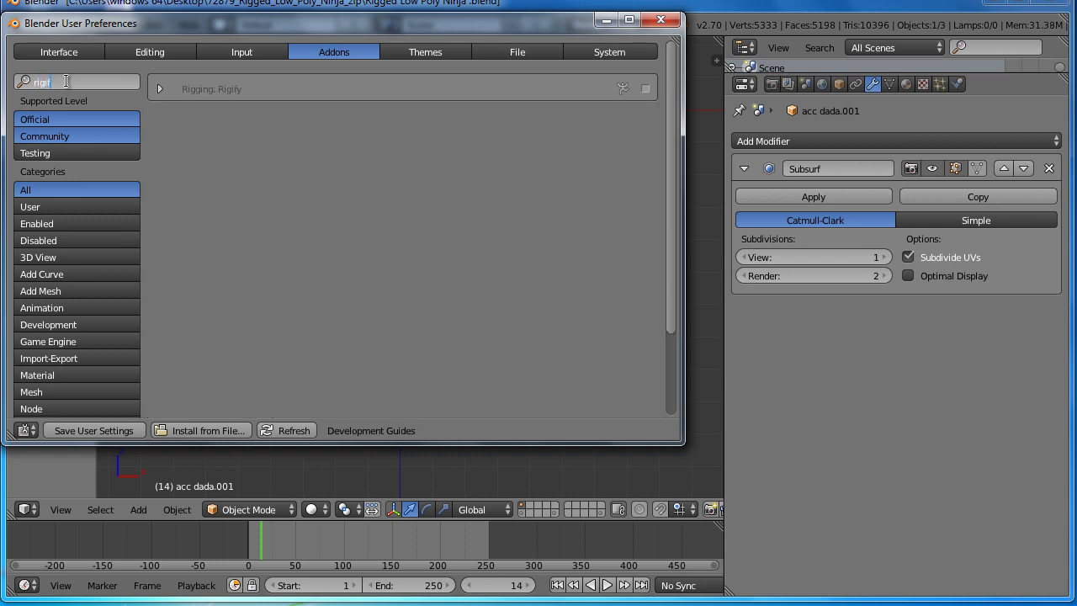
type("f")
left_click(501, 99)
left_click(646, 89)
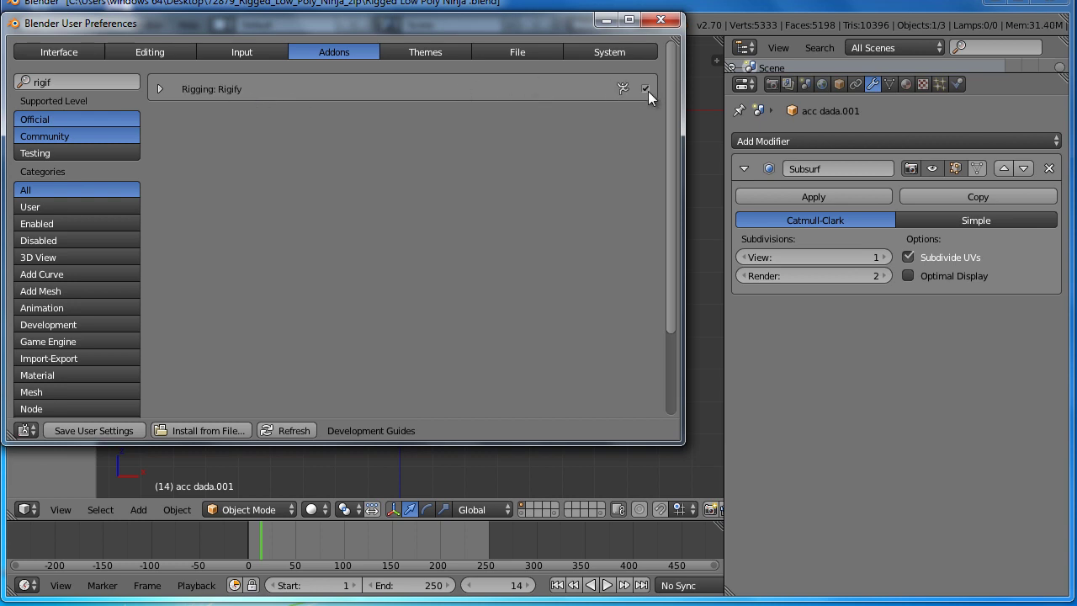
Turn on Auto Run Python Scripts in File preferences and save user settings
left_click(524, 54)
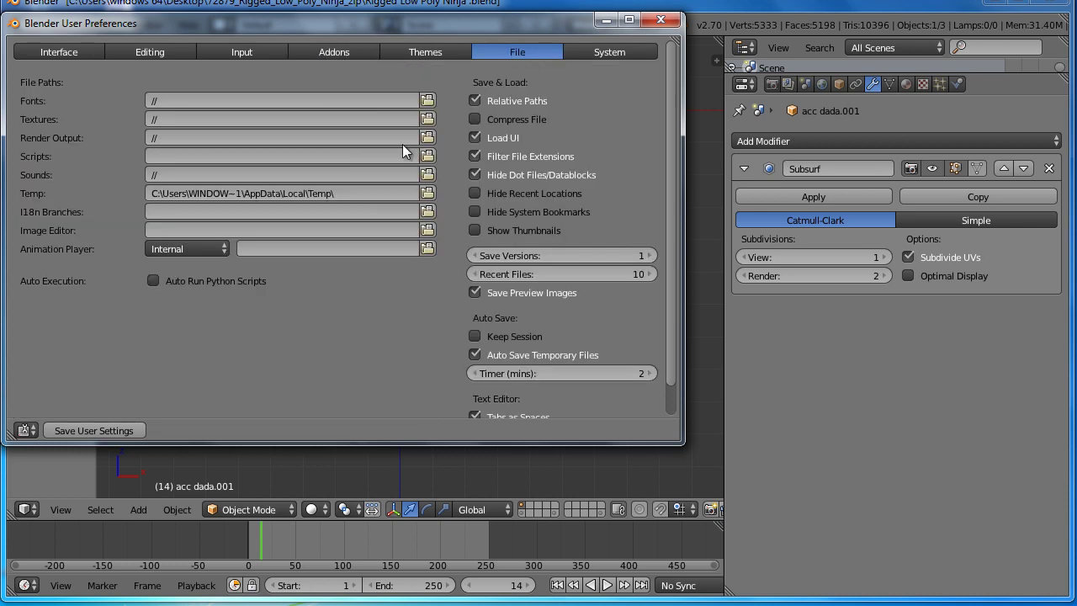
left_click(155, 284)
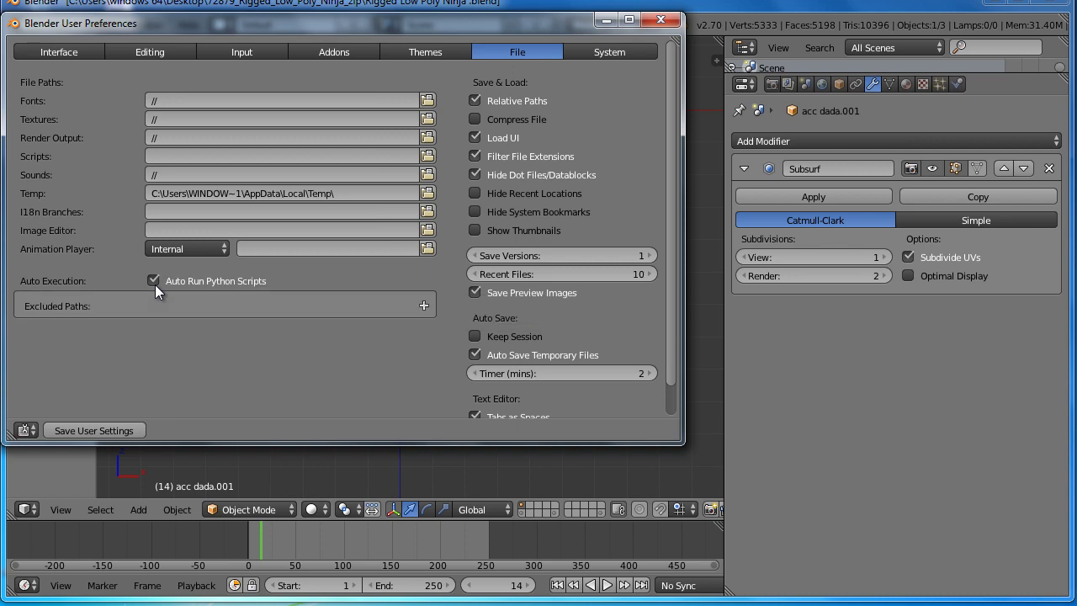
left_click(88, 431)
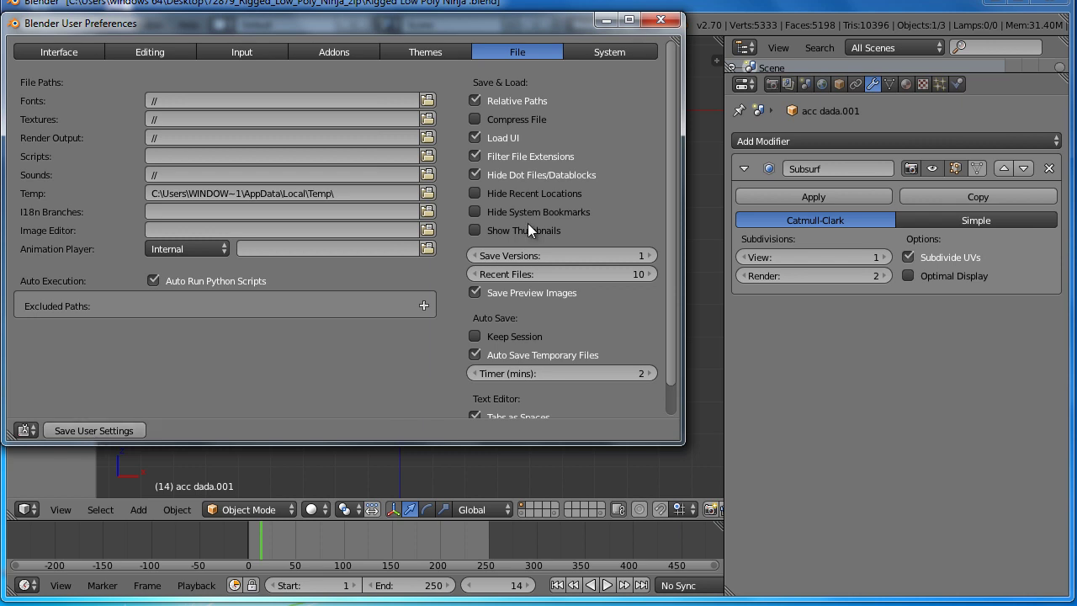
left_click(668, 26)
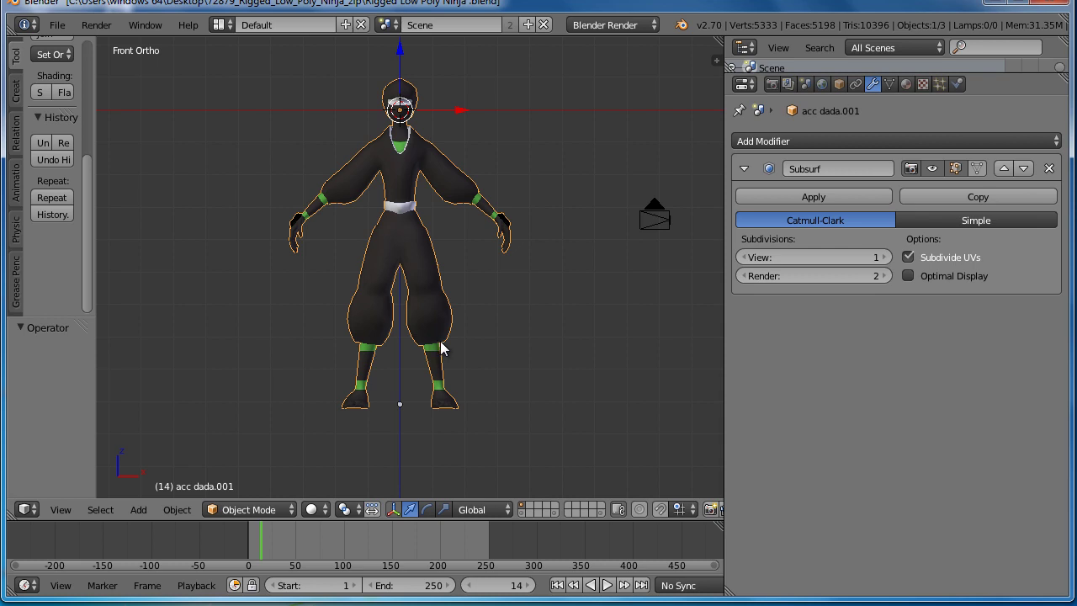
Add a Human (Meta-Rig) armature to the ninja scene and frame the ninja
key("shift+a")
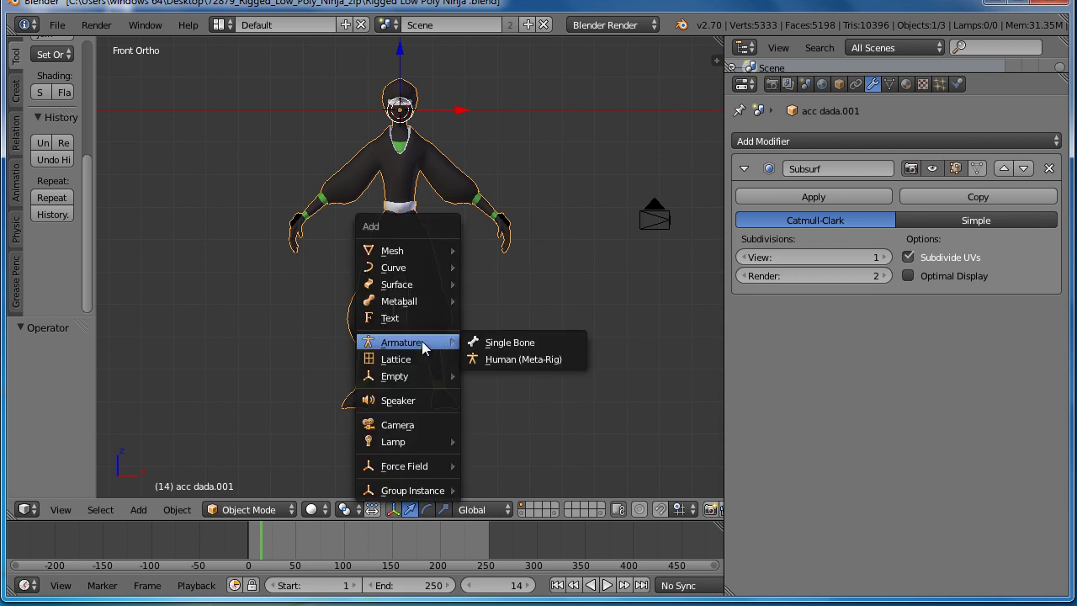
left_click(499, 360)
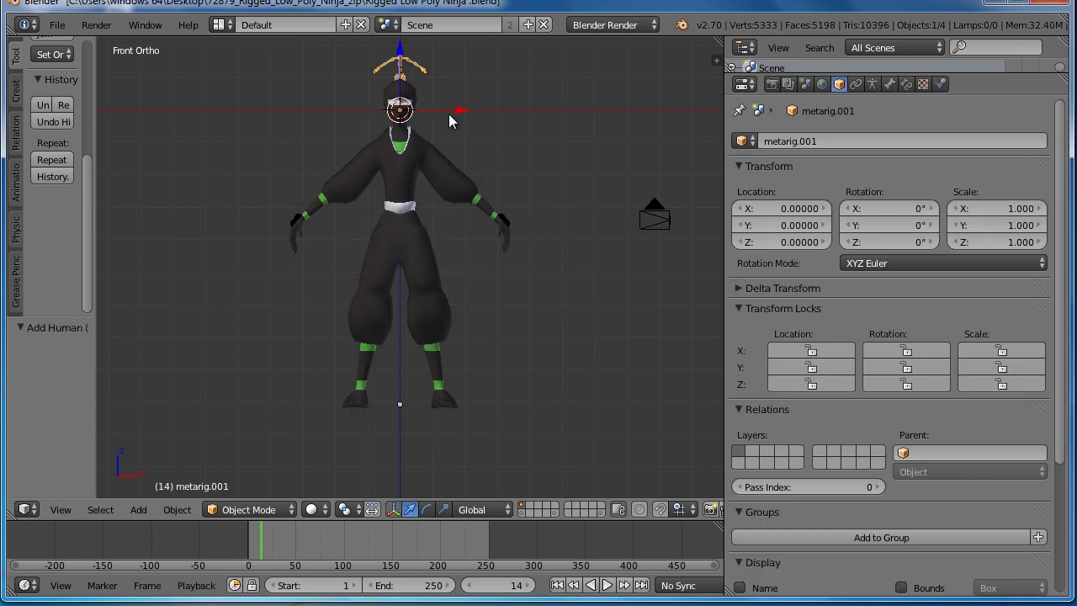
scroll(459, 114, "up", 3)
middle_click_drag(493, 158, 529, 352, "shift")
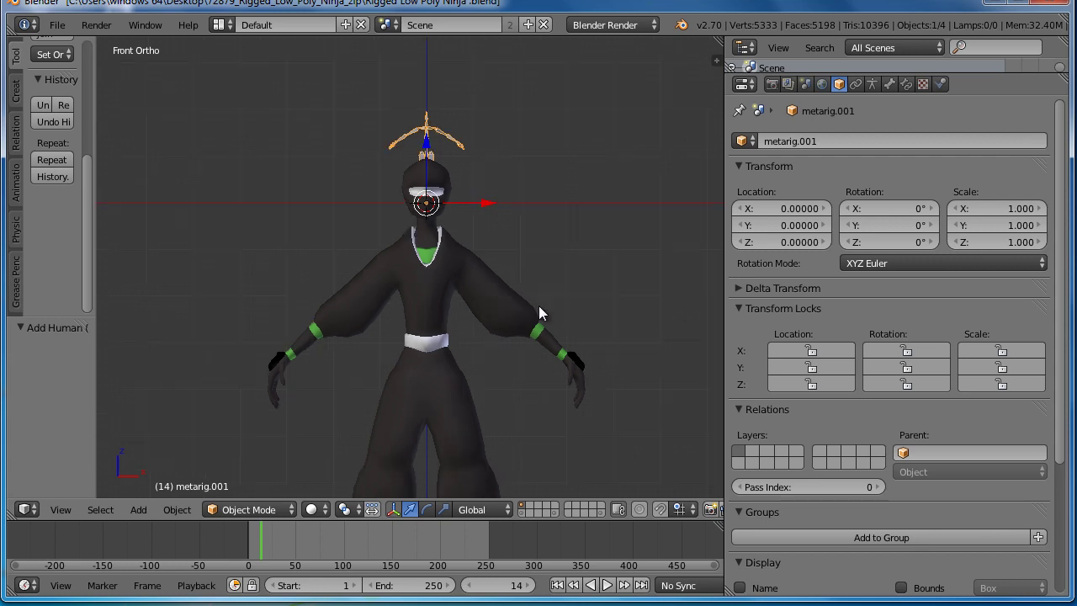
scroll(493, 226, "up", 4)
middle_click_drag(492, 226, 489, 246, "shift")
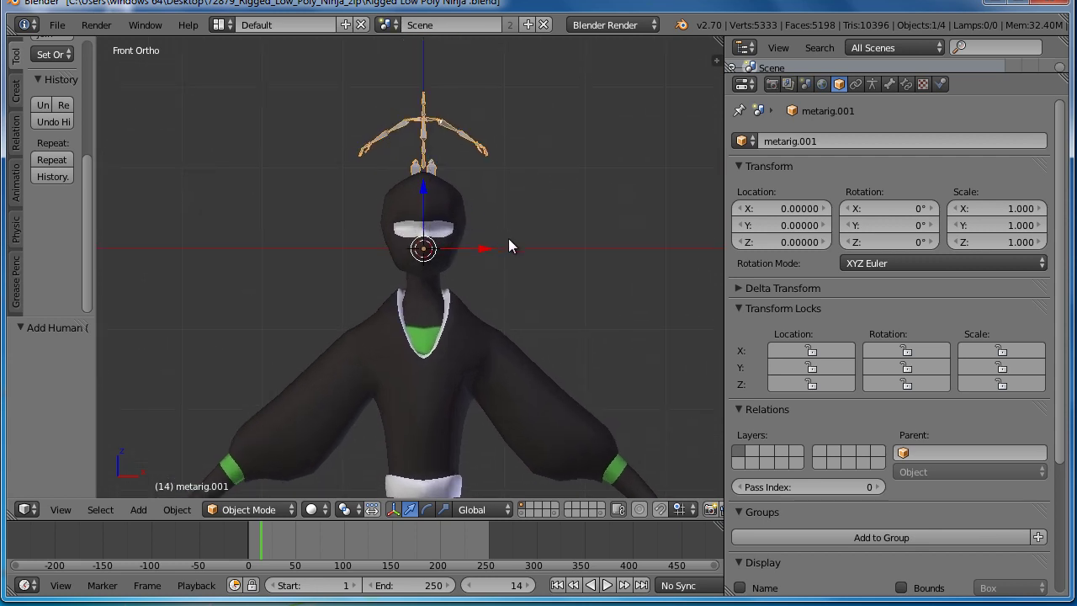
scroll(508, 238, "down", 3)
middle_click_drag(547, 276, 548, 211, "shift")
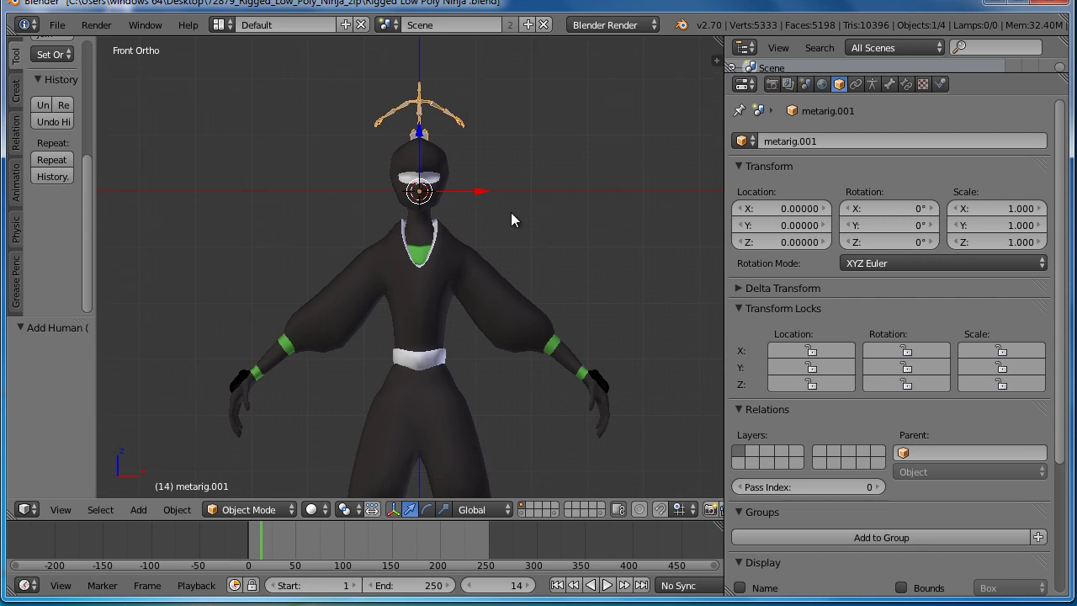
scroll(508, 282, "down", 1)
scroll(508, 282, "down", 1)
middle_click_drag(508, 281, 513, 220, "shift")
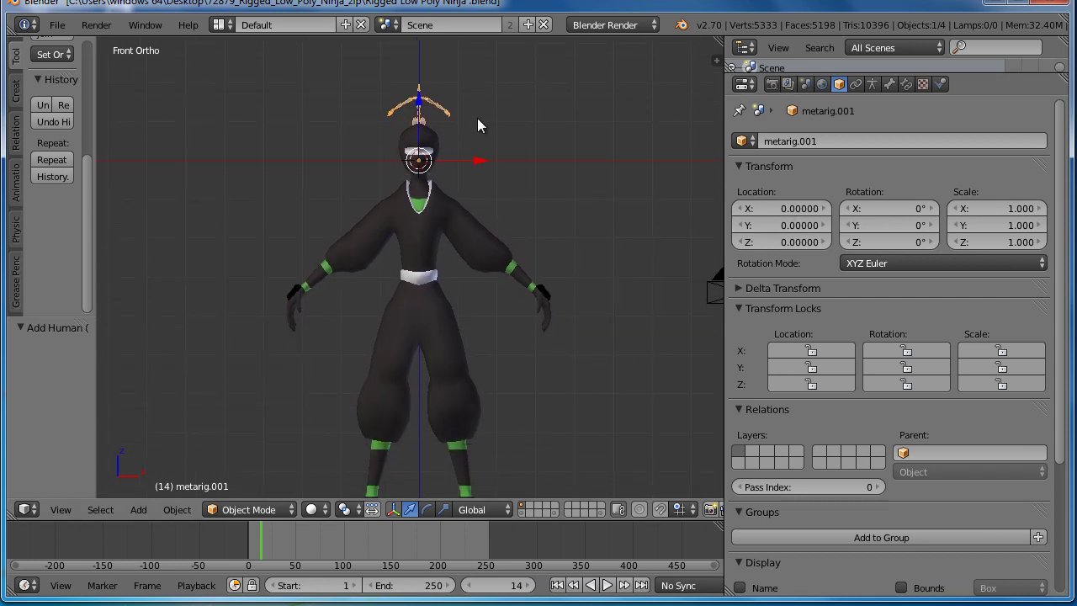
Enable X-Ray in the armature's Display settings so bones show through the mesh
left_click(876, 89)
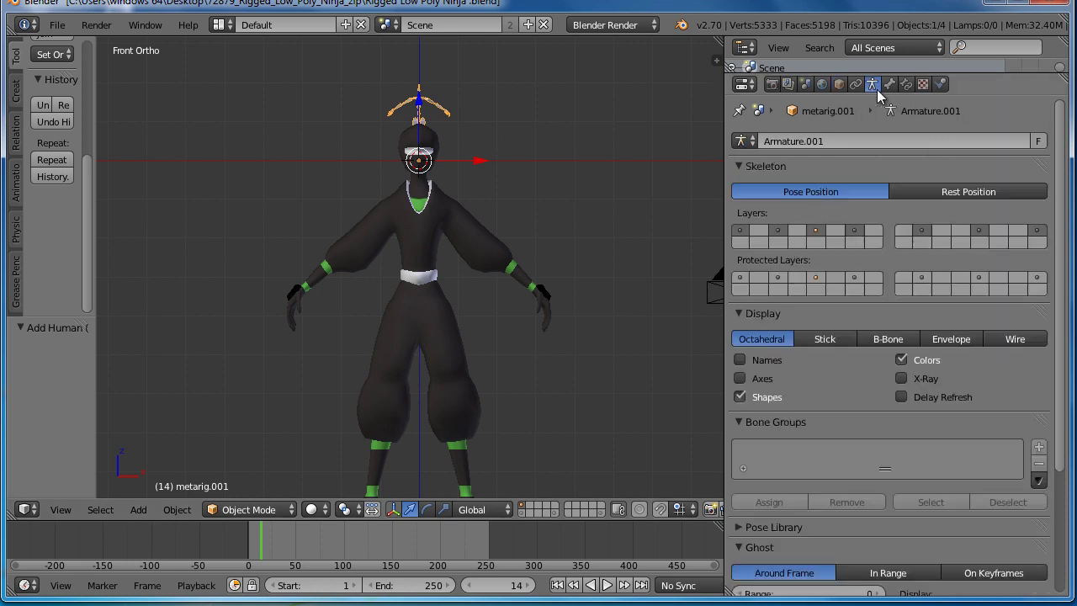
left_click(901, 379)
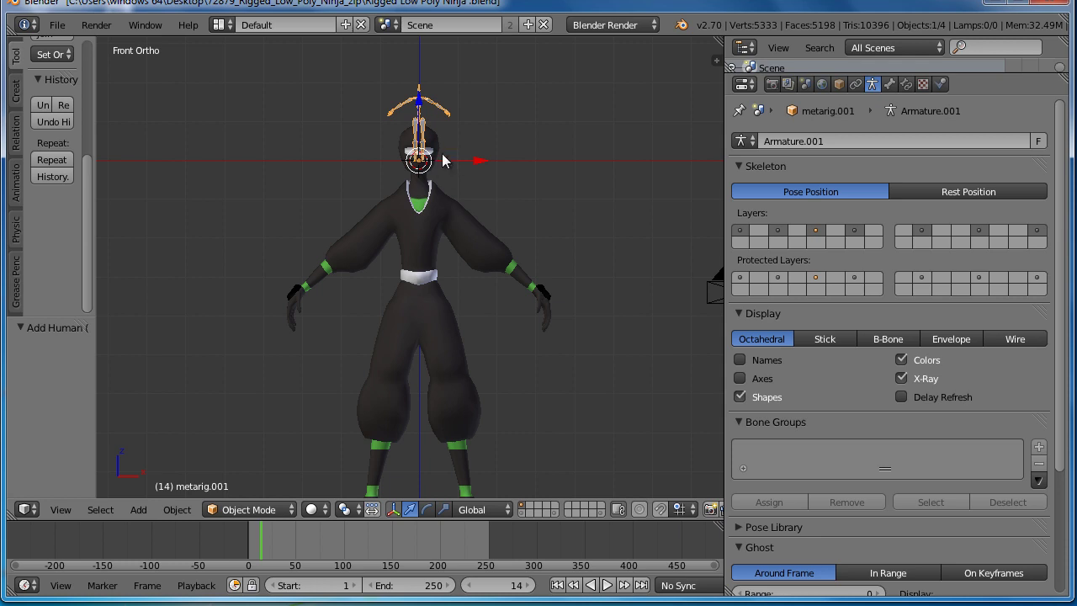
right_click(469, 217)
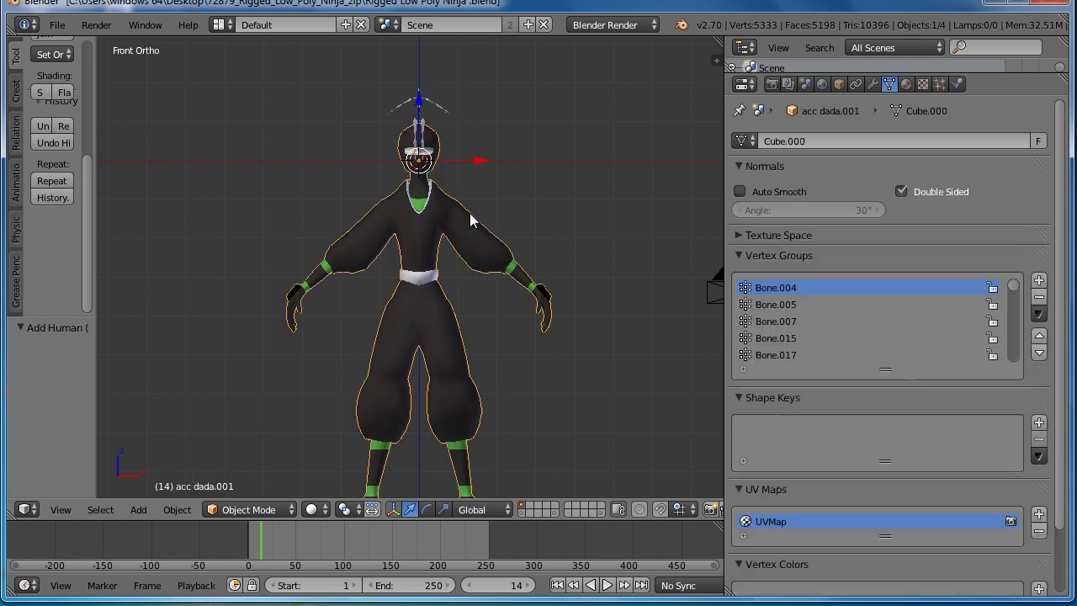
right_click(429, 104)
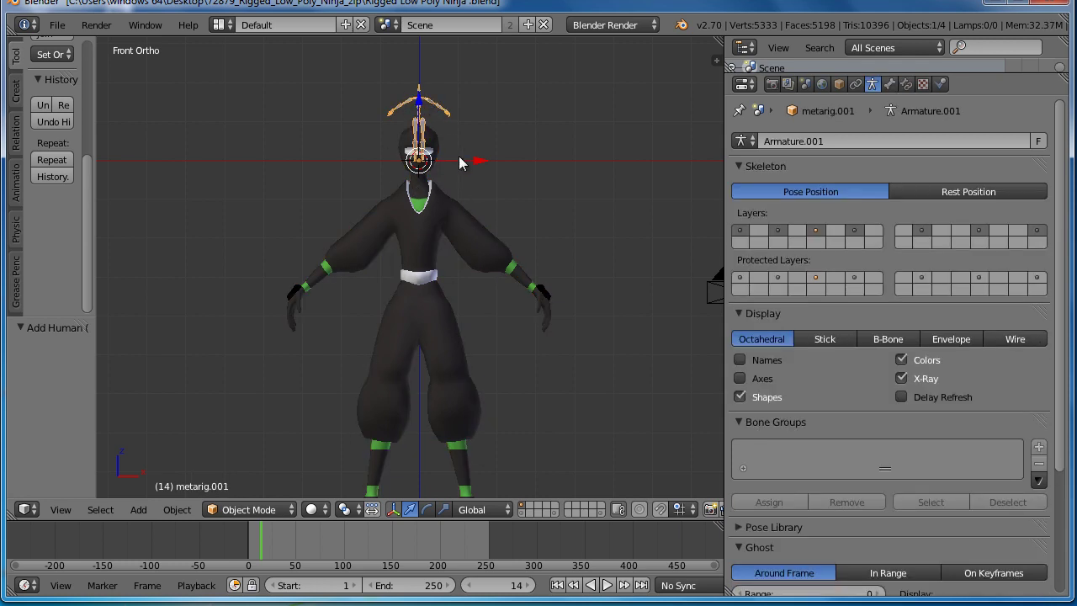
Move the metarig along Z so it stands at the ninja's feet
middle_click_drag(502, 230, 479, 166, "shift")
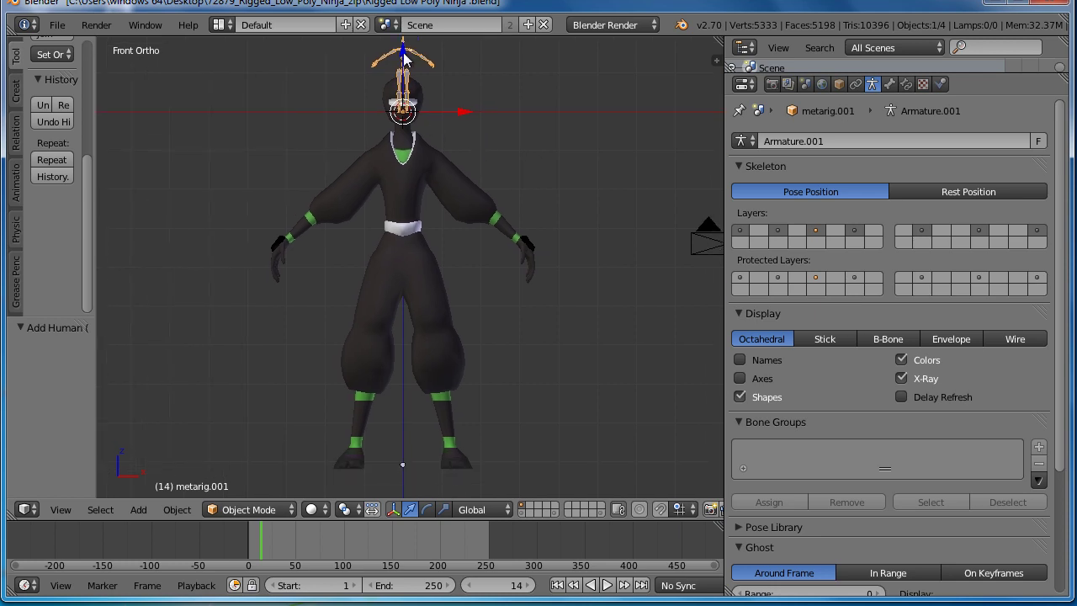
key("g")
key("z")
key("Escape")
key("g")
key("z")
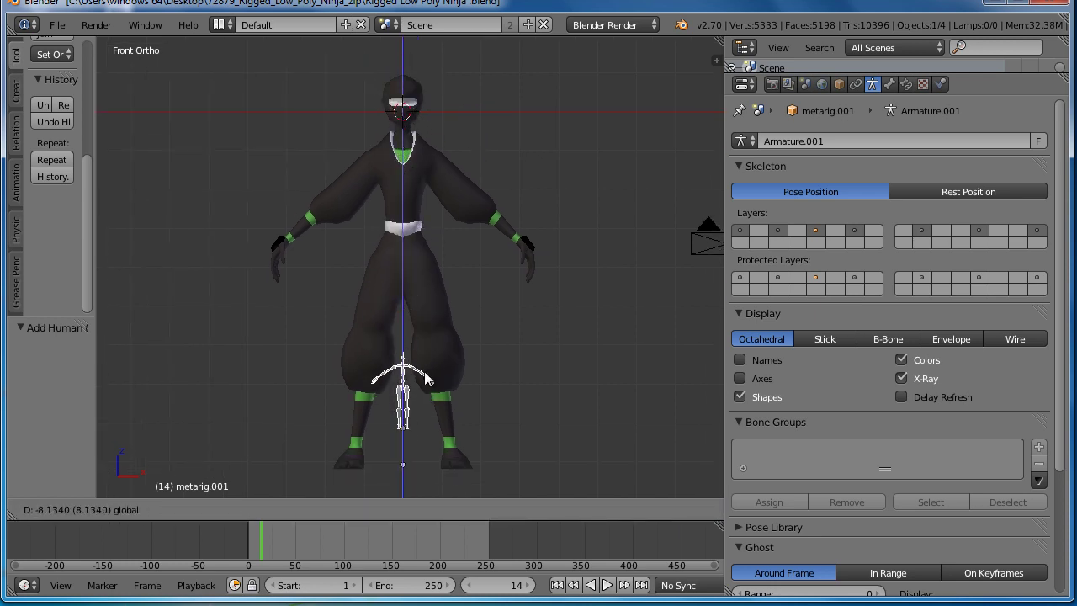
left_click(429, 414)
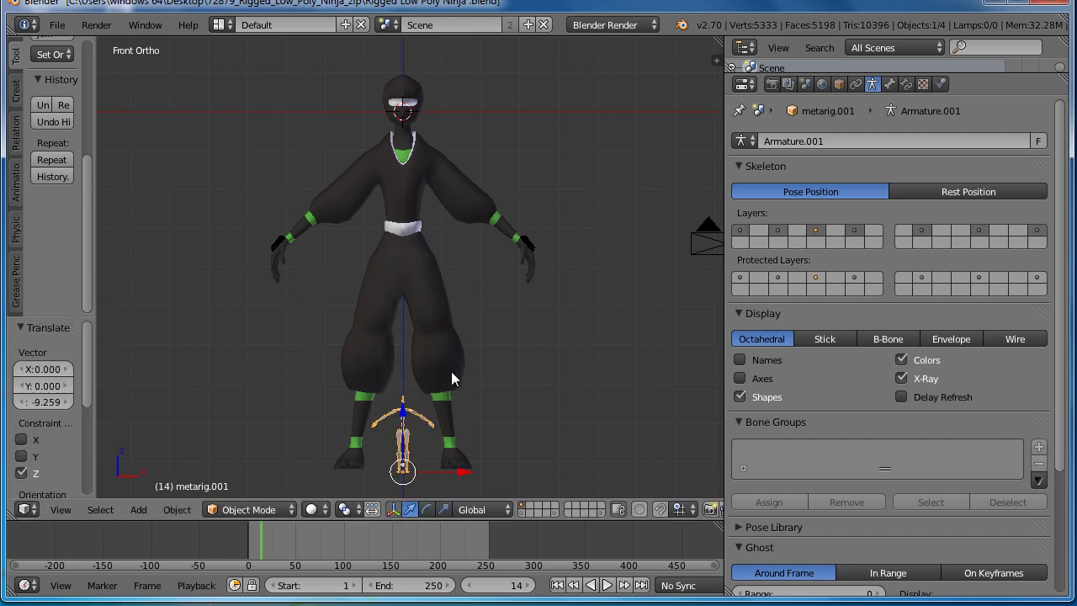
scroll(464, 295, "up", 3)
middle_click_drag(463, 249, 461, 321, "shift")
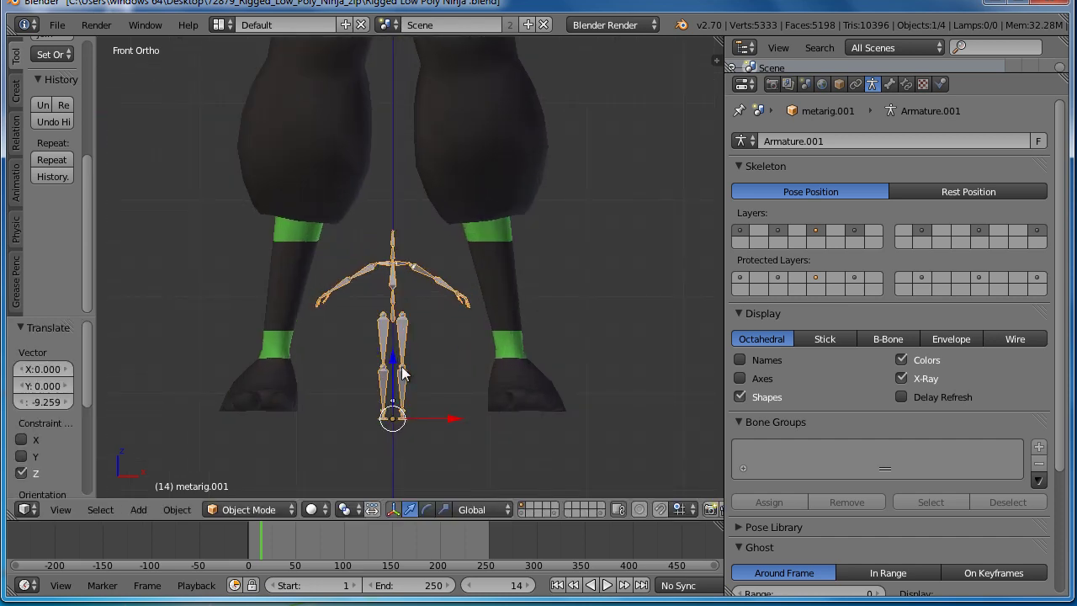
key("g")
key("z")
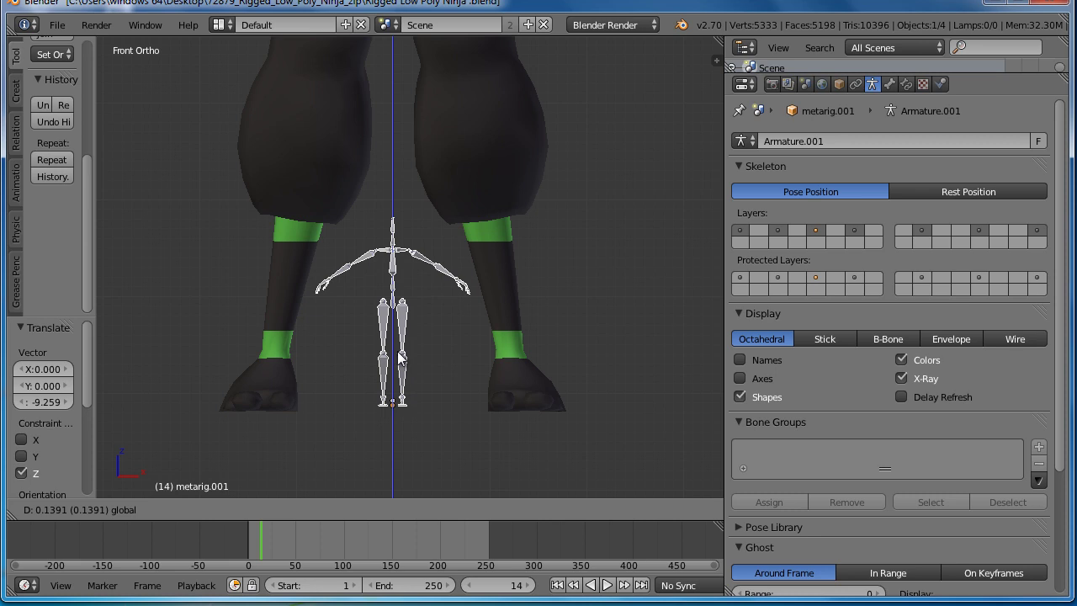
left_click(473, 391)
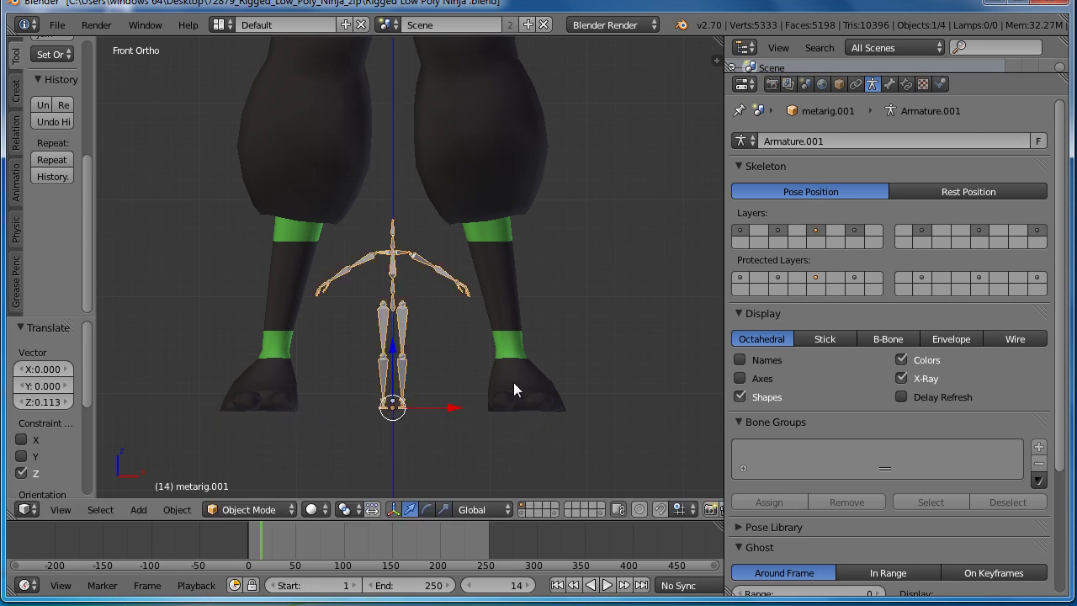
scroll(514, 389, "down", 3)
mouse_move(493, 297)
middle_mouse_down("shift")
mouse_move(498, 418)
mouse_move(519, 360)
middle_mouse_up("shift")
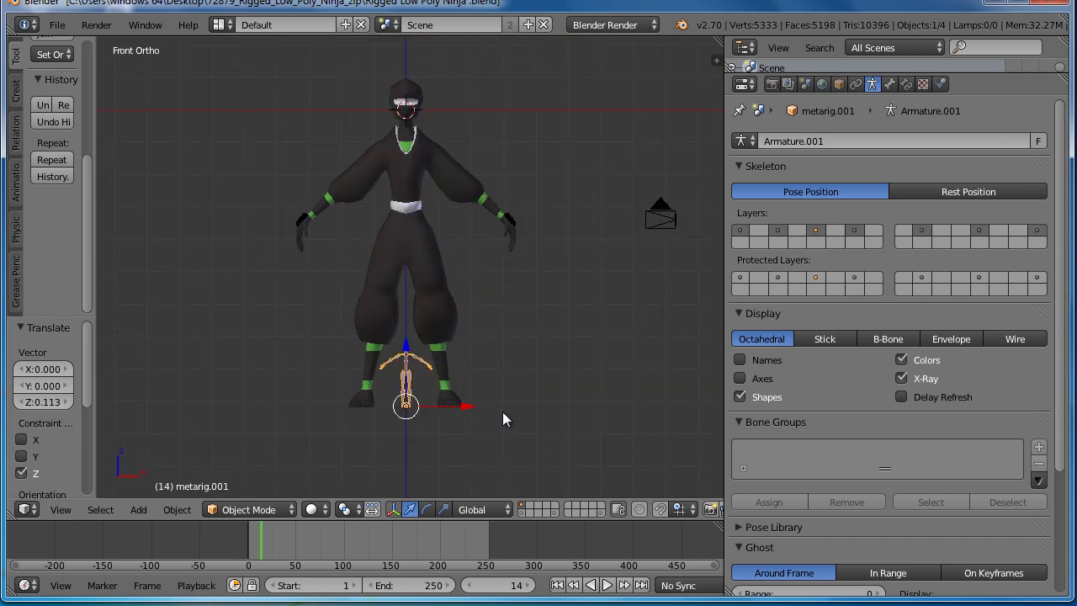
Scale the metarig to the ninja's full height, with a fine 1.006 rescale
key("s")
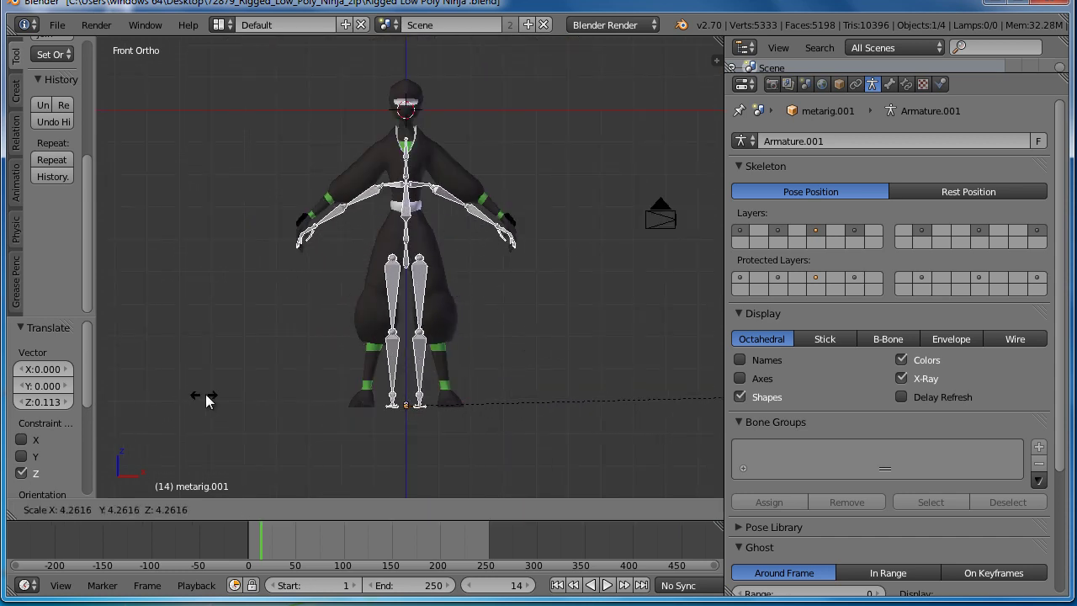
right_click(263, 386)
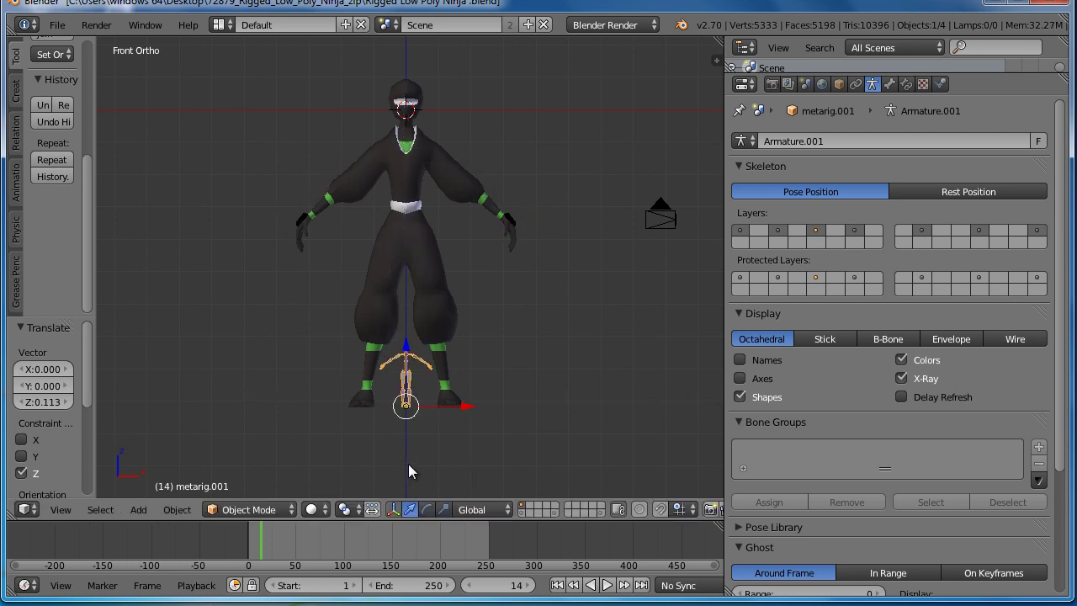
key("s")
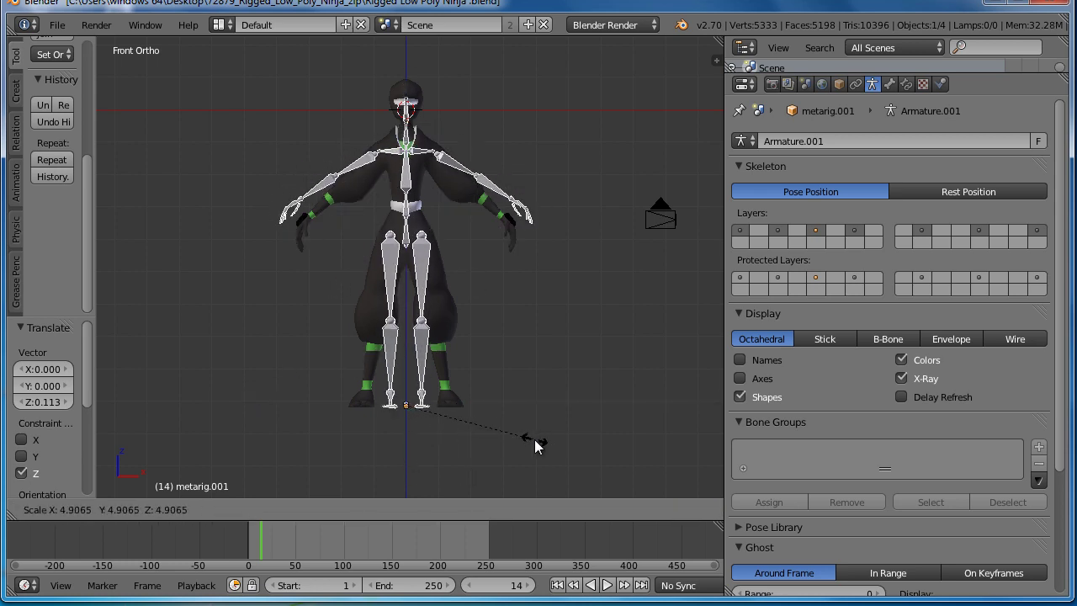
left_click(529, 436)
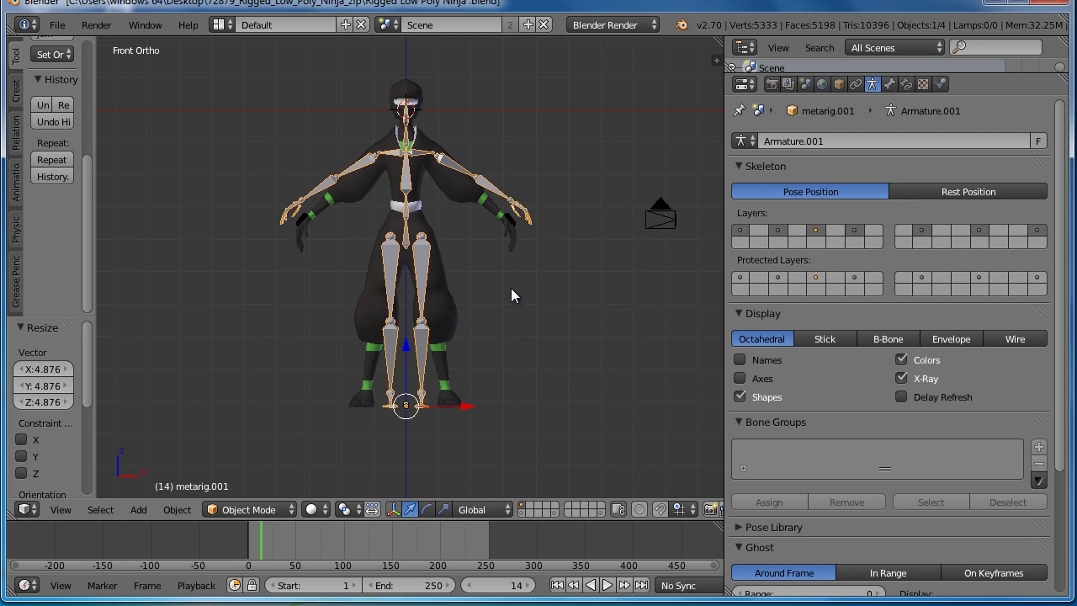
key("s")
left_click(518, 359)
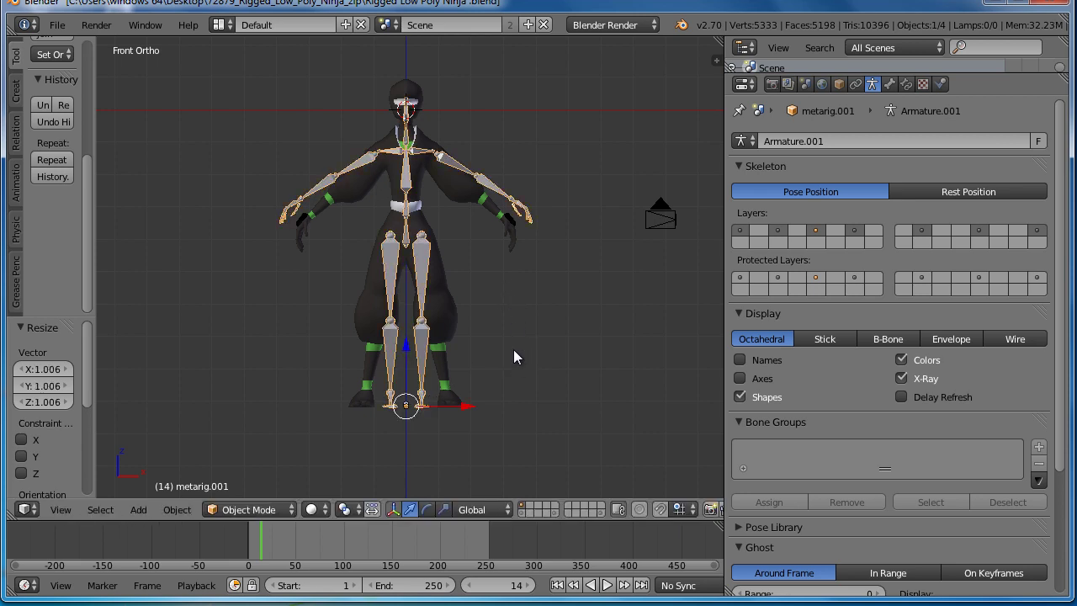
scroll(515, 357, "up", 1)
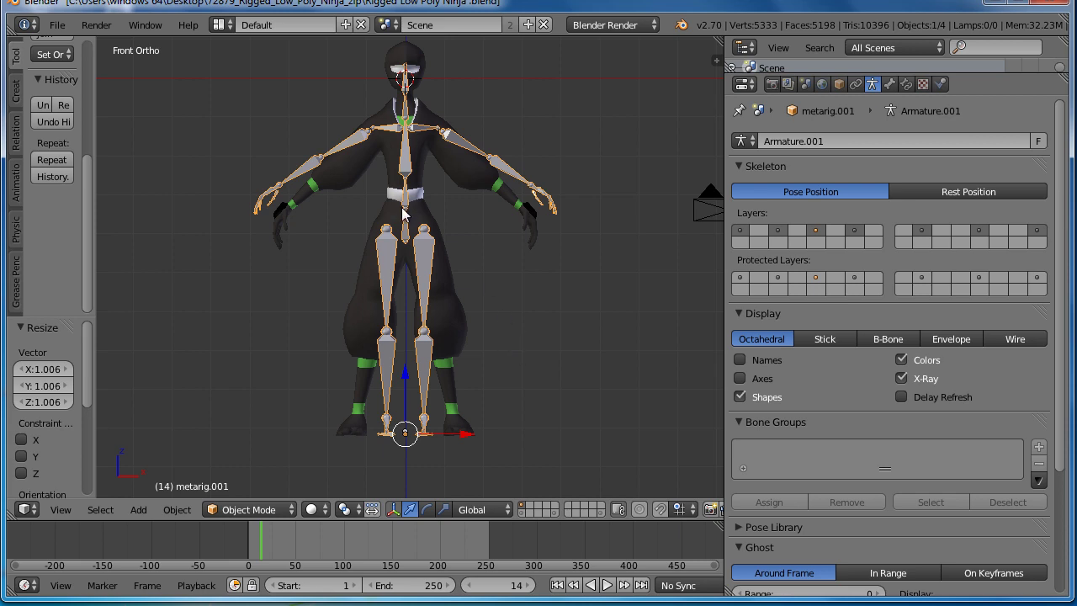
left_click(245, 511)
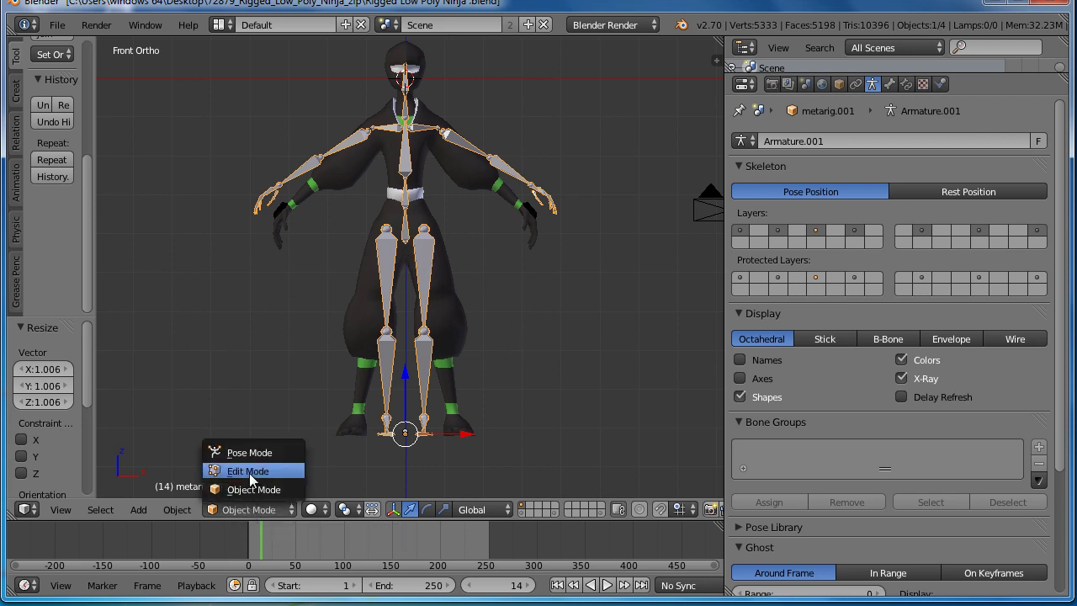
Put the metarig in Edit Mode with X-Axis Mirror enabled
left_click(249, 473)
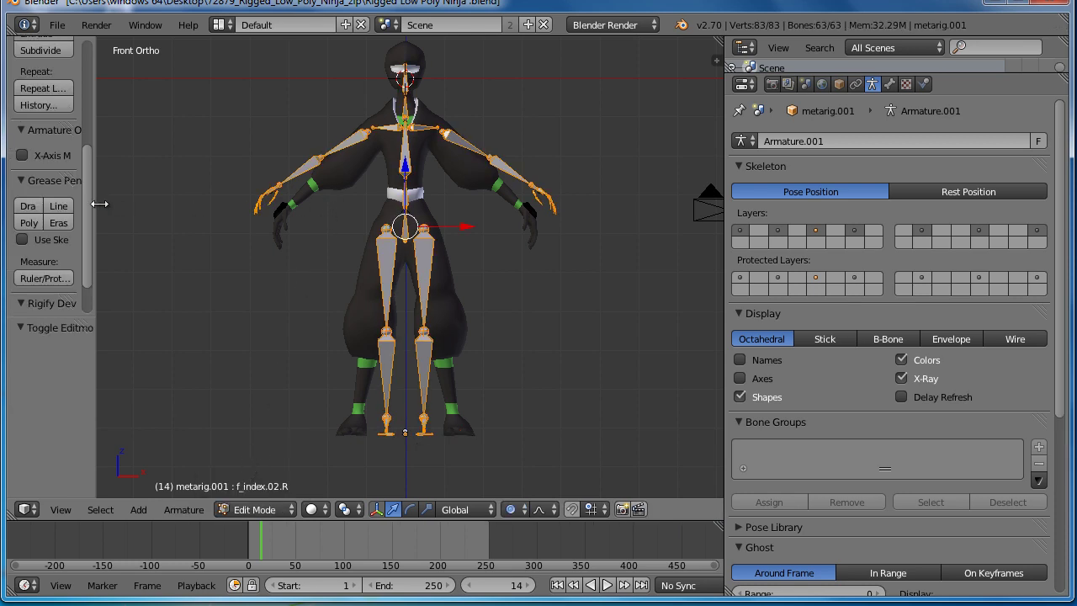
left_click_drag(99, 204, 139, 207)
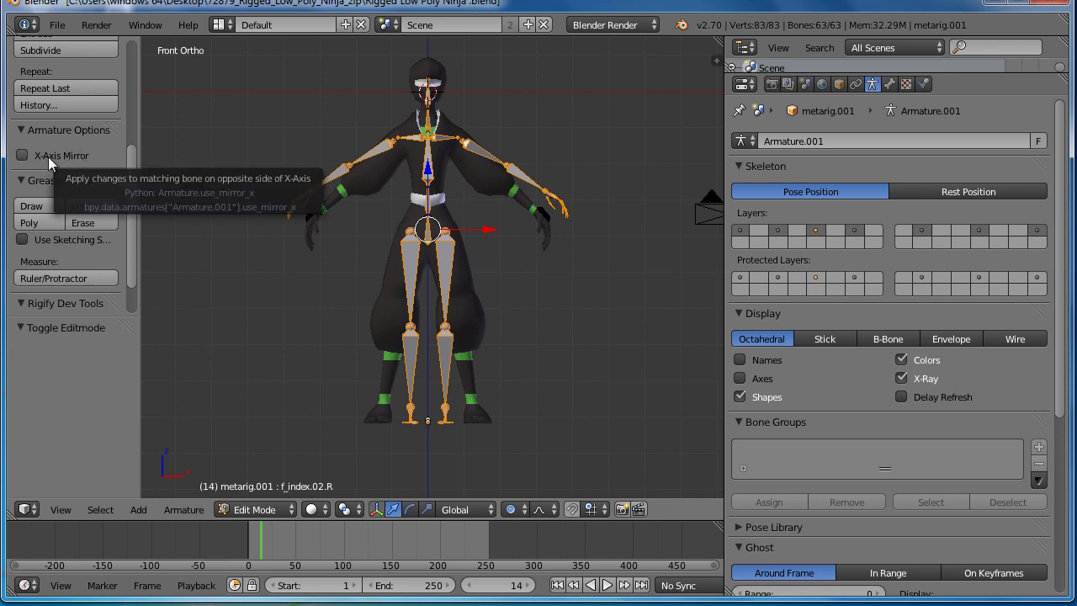
left_click(23, 157)
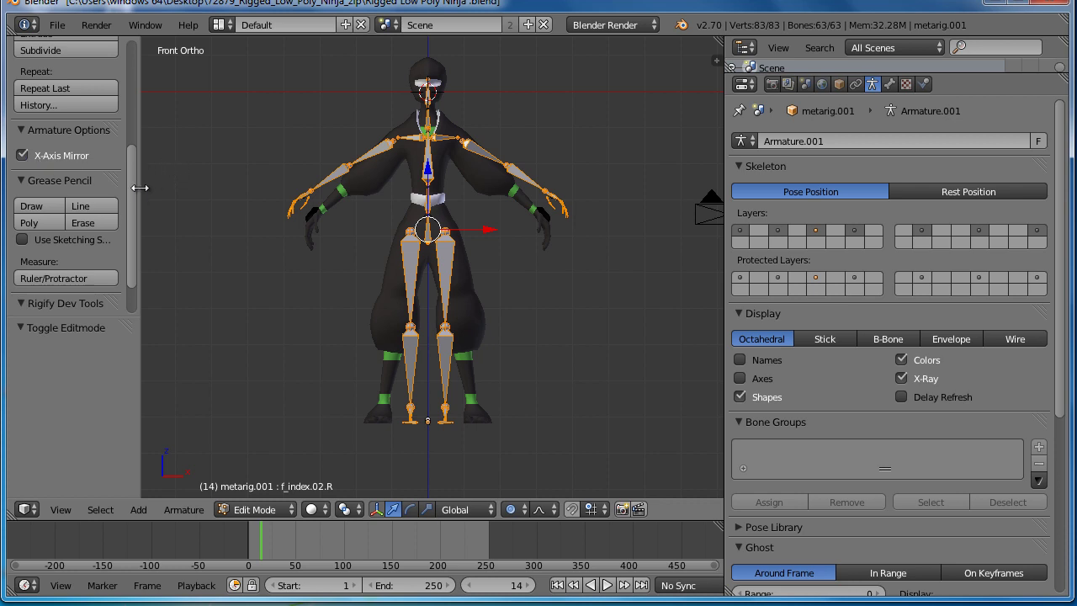
left_click_drag(140, 187, 122, 188)
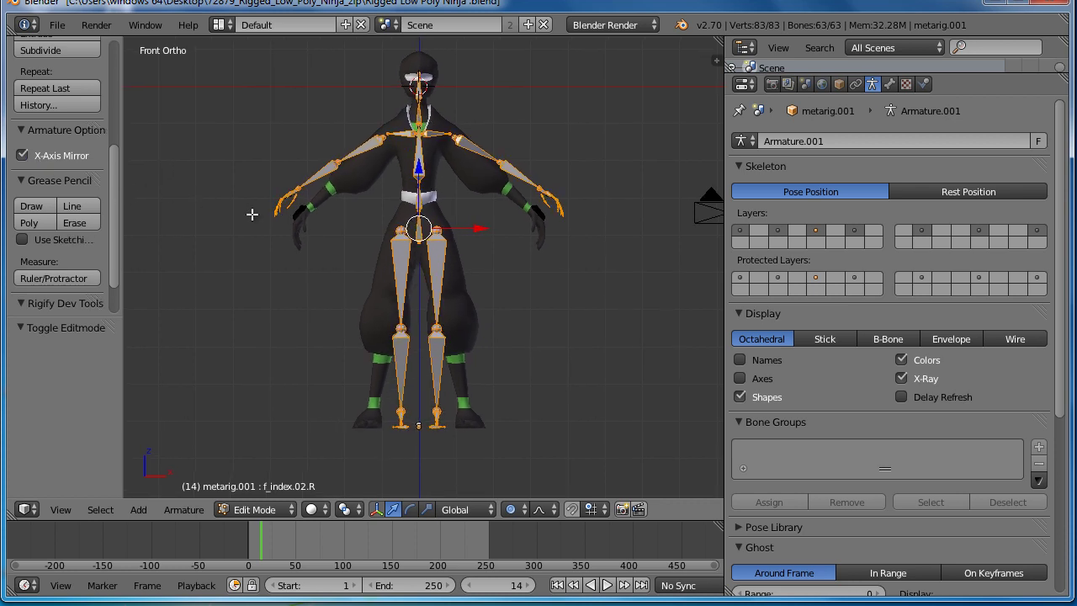
Select the left thigh, shin and foot bones, rotate them and slide them outward
right_click(440, 254)
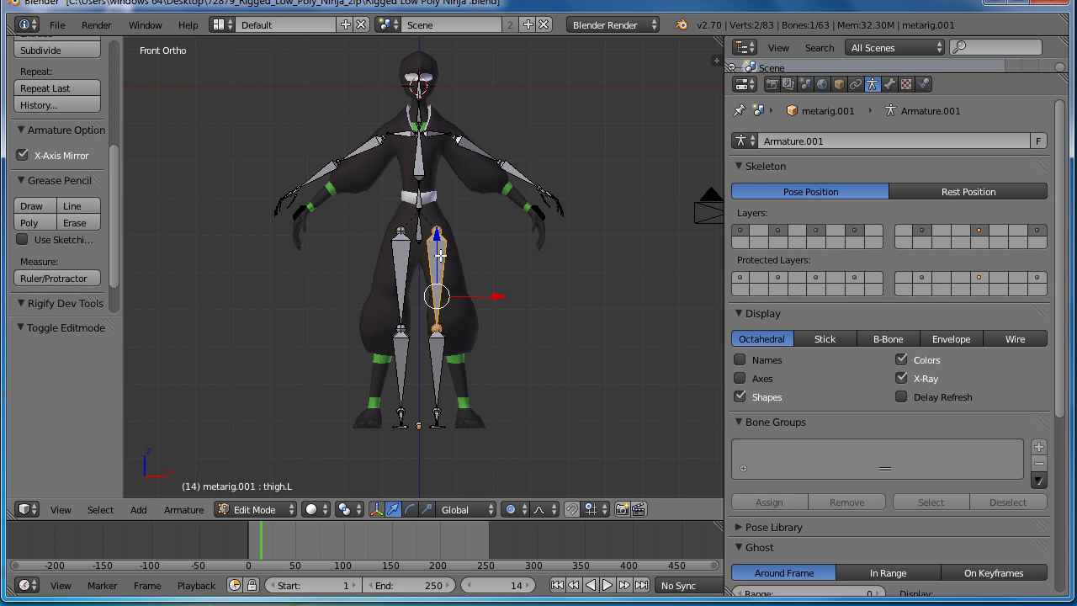
key("c")
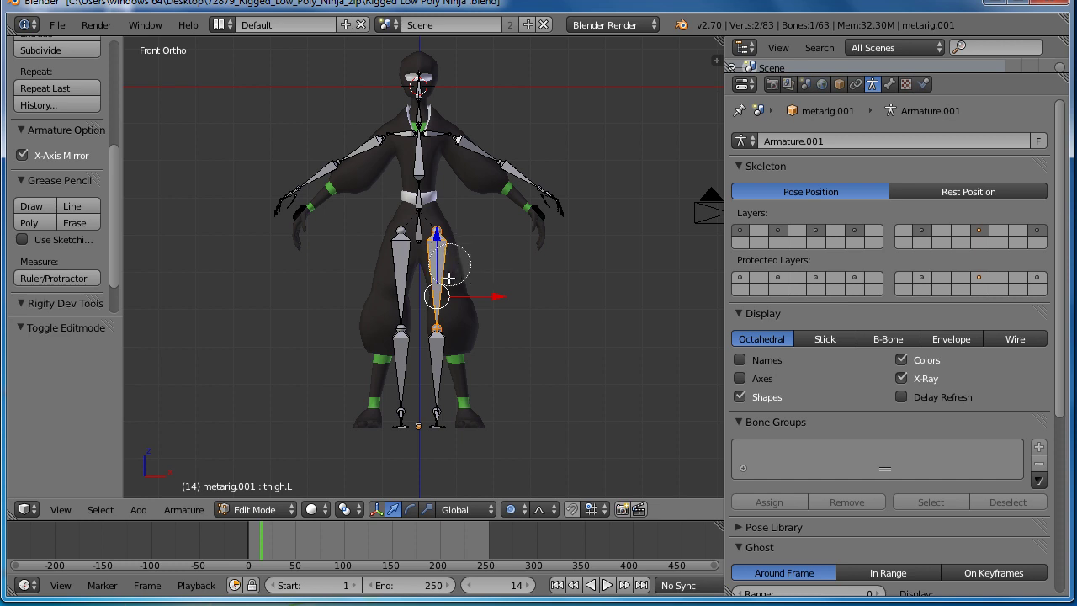
left_click_drag(449, 278, 442, 435)
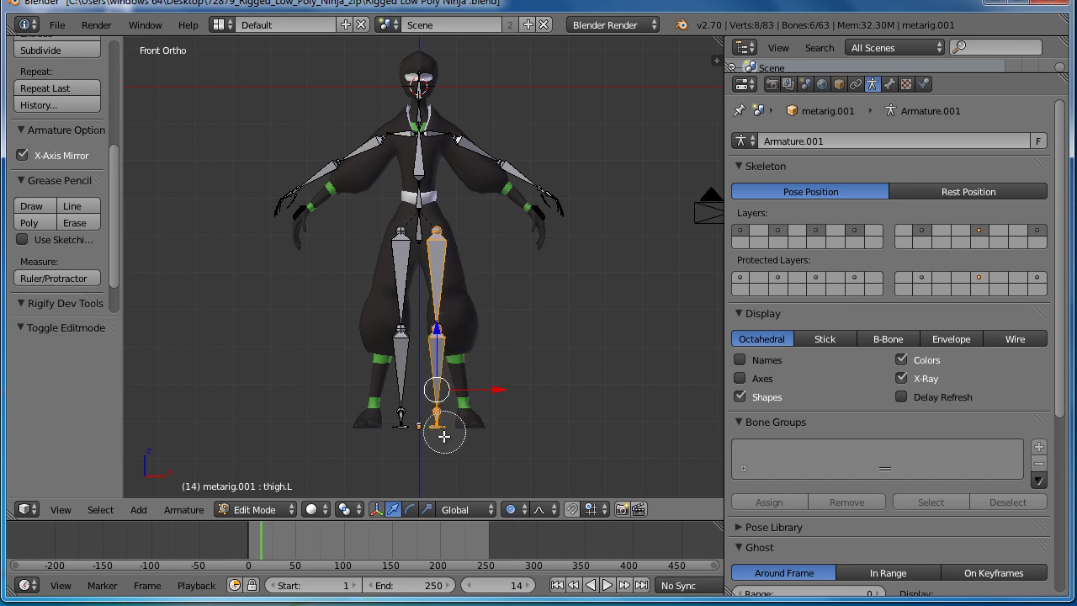
right_click(441, 345)
key("r")
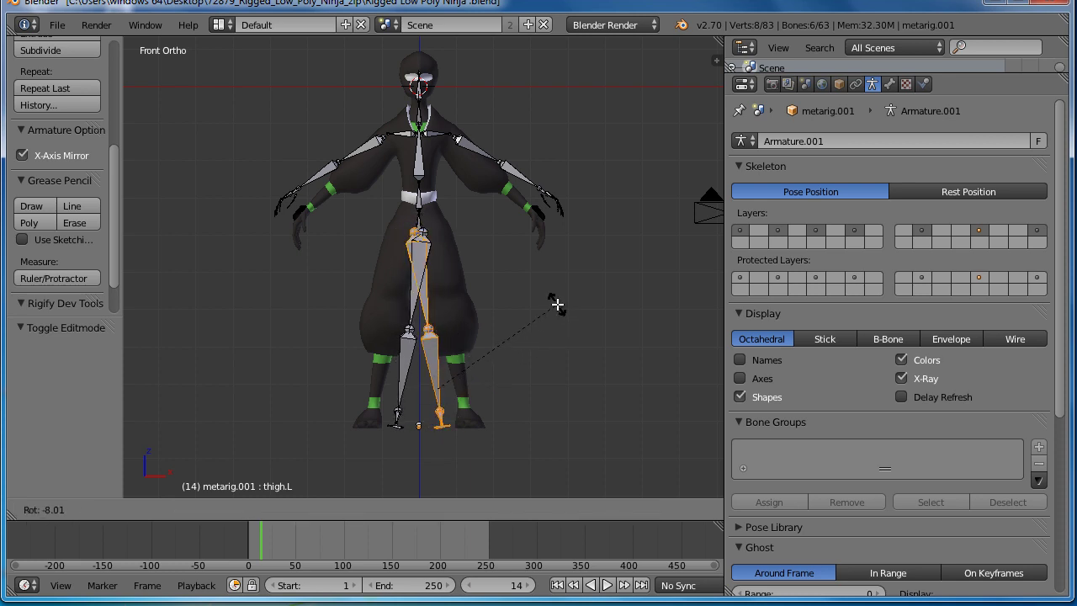
left_click(556, 304)
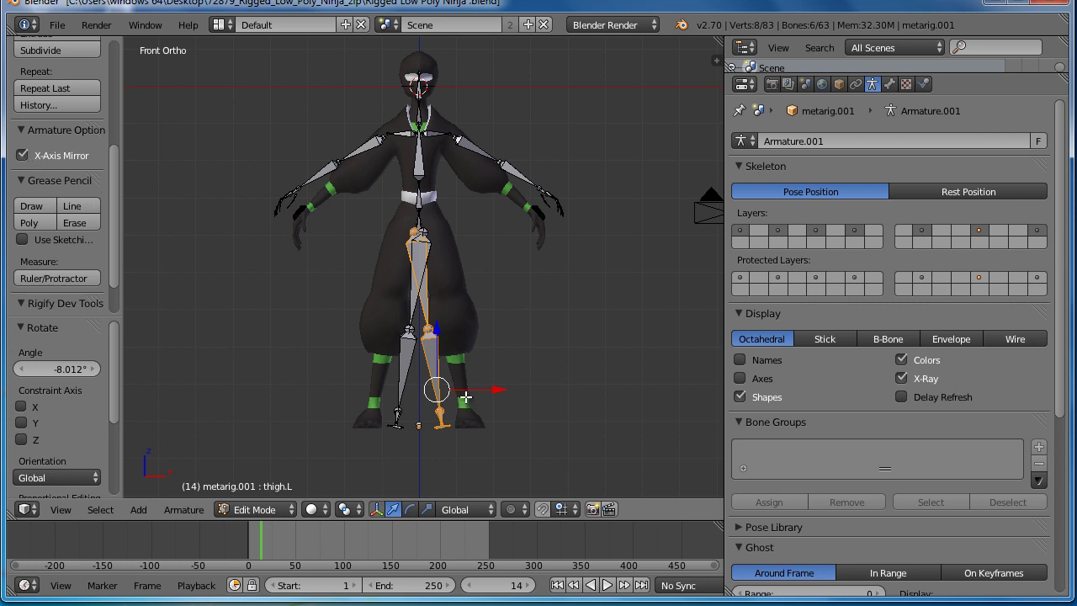
left_click_drag(465, 389, 487, 394)
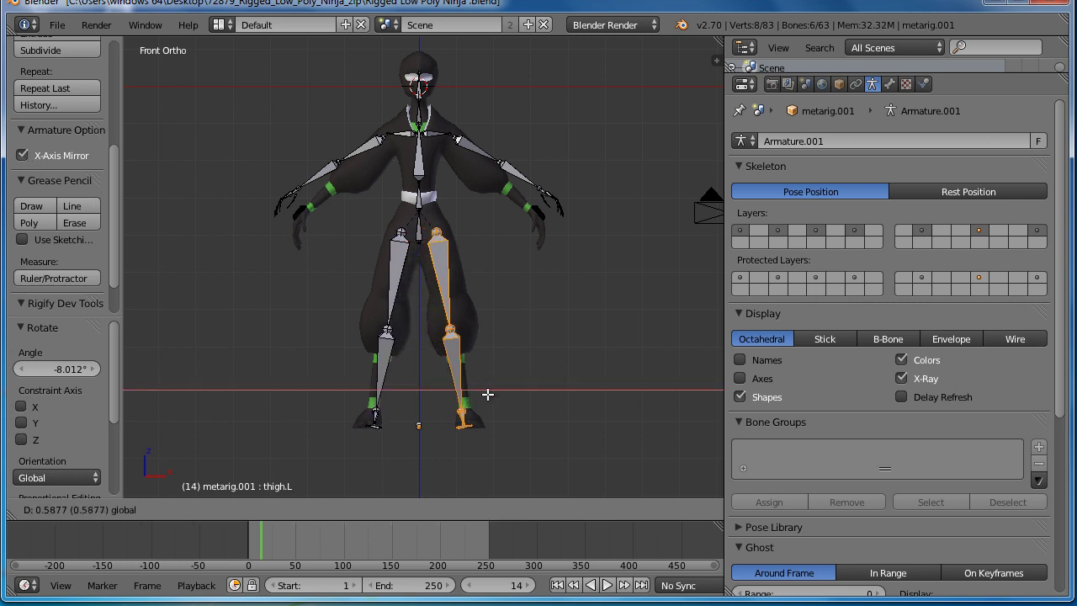
left_click(487, 394)
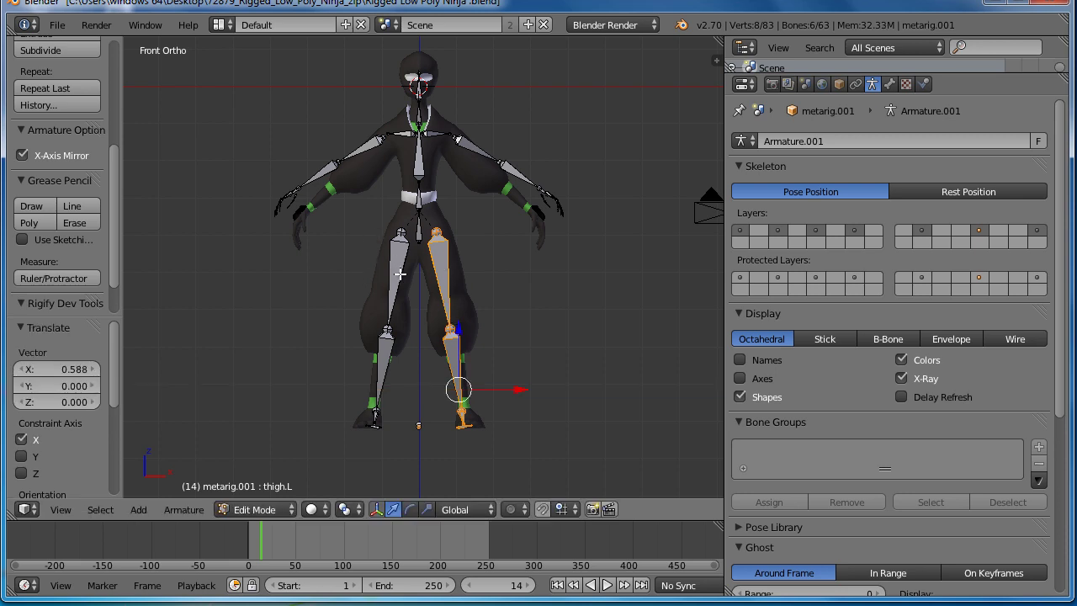
Shift the left leg bones along X into the ninja's leg
scroll(503, 358, "up", 3)
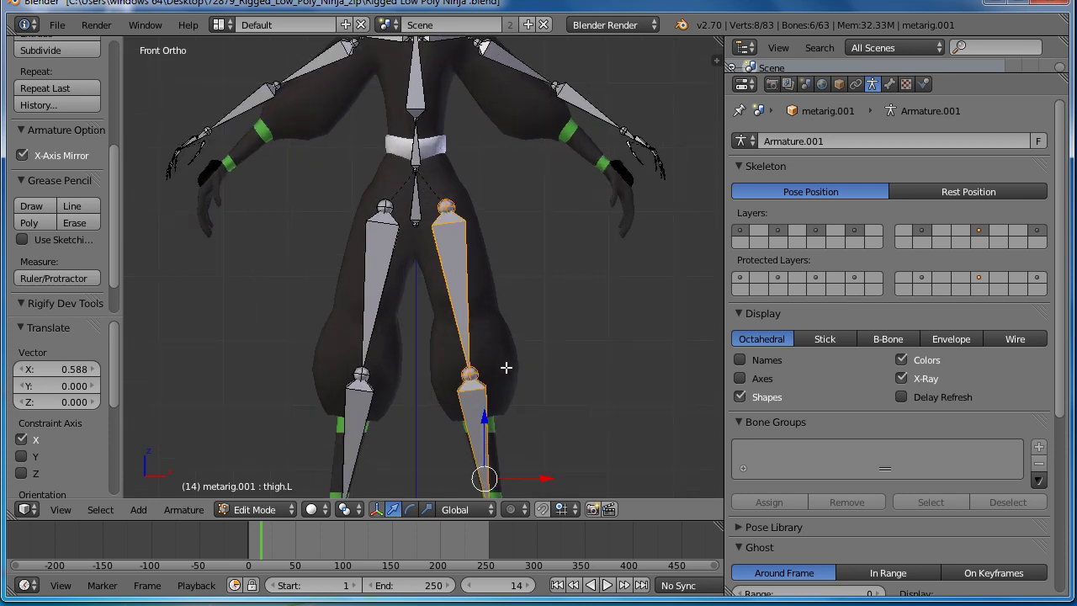
middle_click_drag(521, 371, 437, 271, "shift")
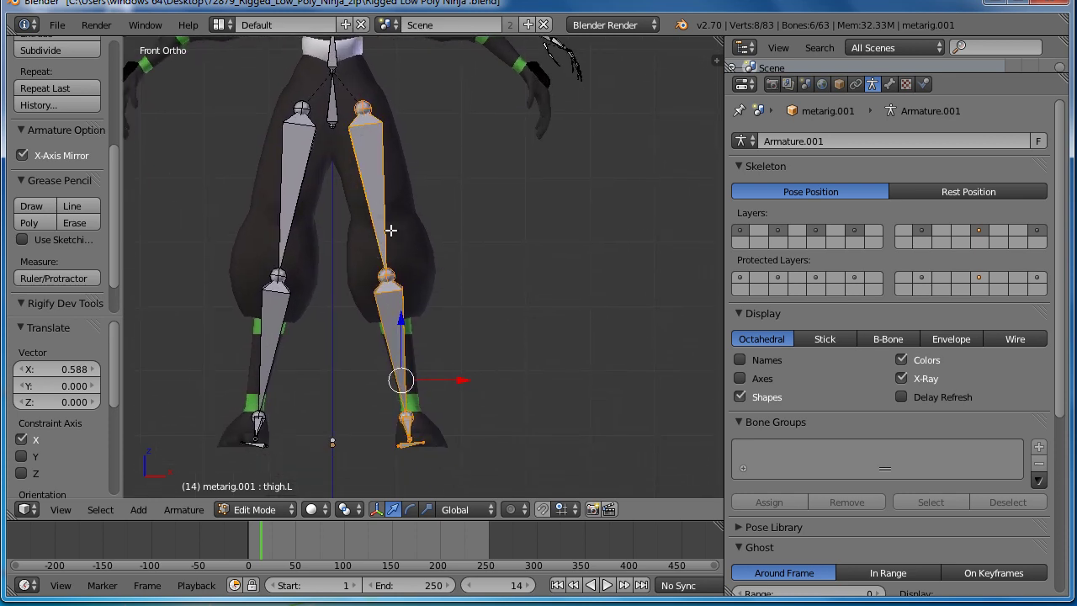
key("g")
key("x")
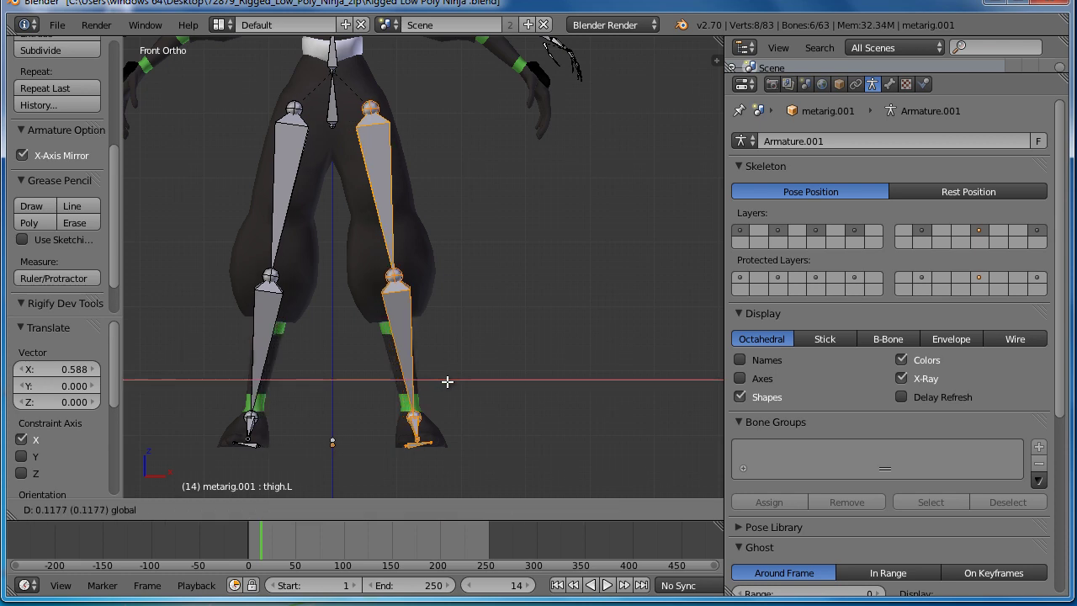
left_click(445, 381)
right_click(368, 107)
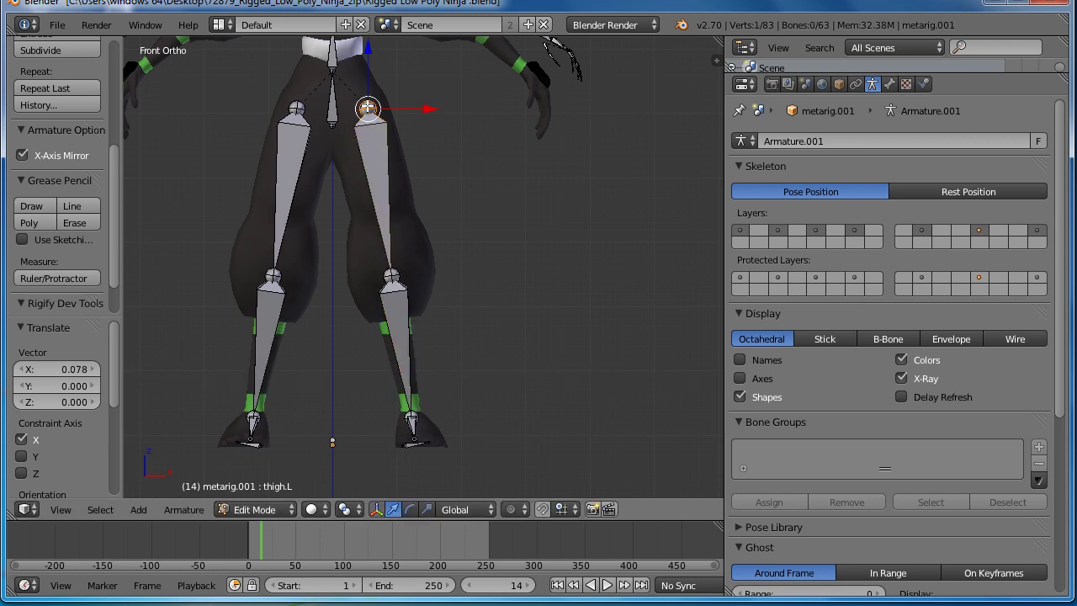
right_click(372, 168)
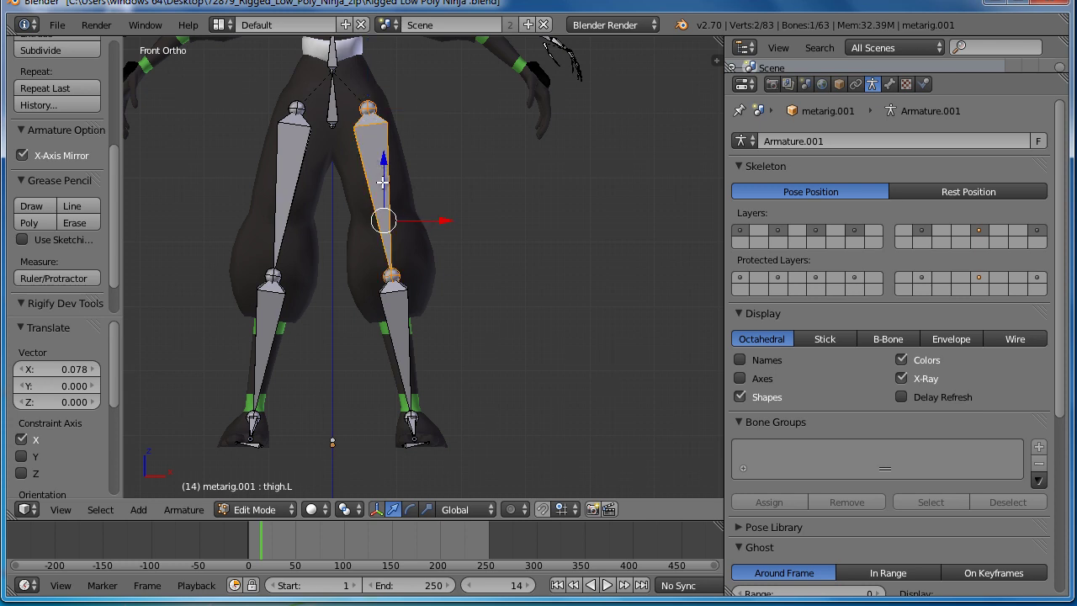
left_click_drag(423, 219, 431, 223)
right_click(431, 222)
Reposition the left hip joint, lowering it along Z then moving it up and inward
right_click(368, 109)
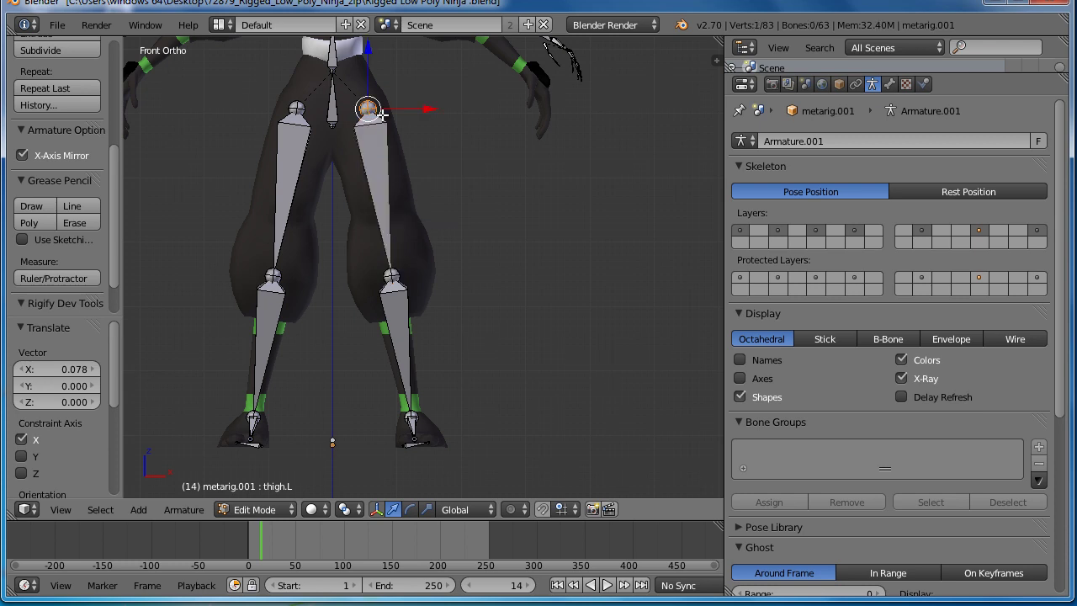
key("g")
key("z")
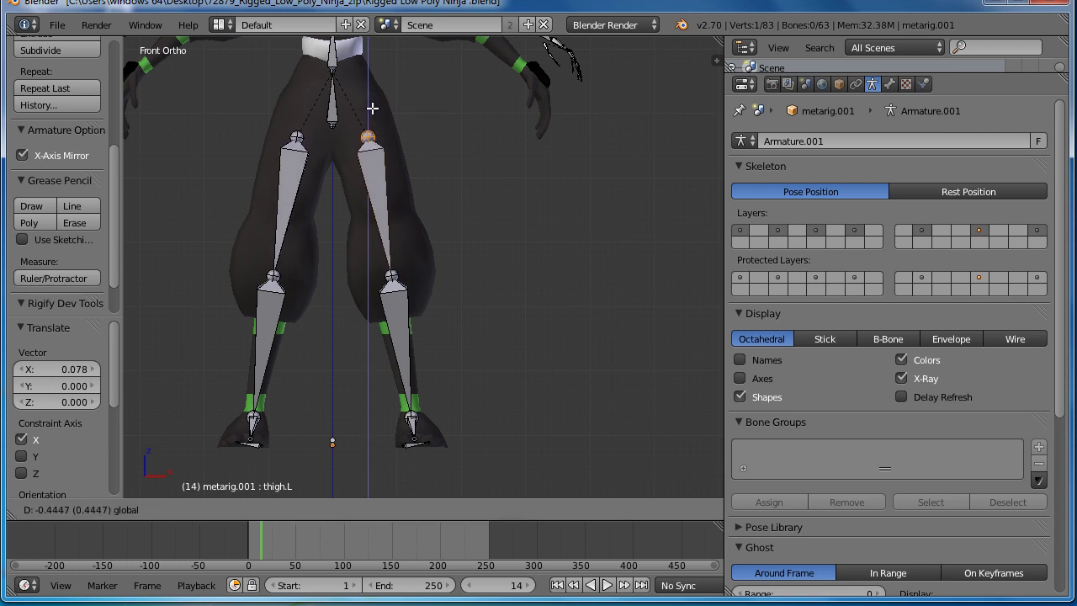
left_click(372, 108)
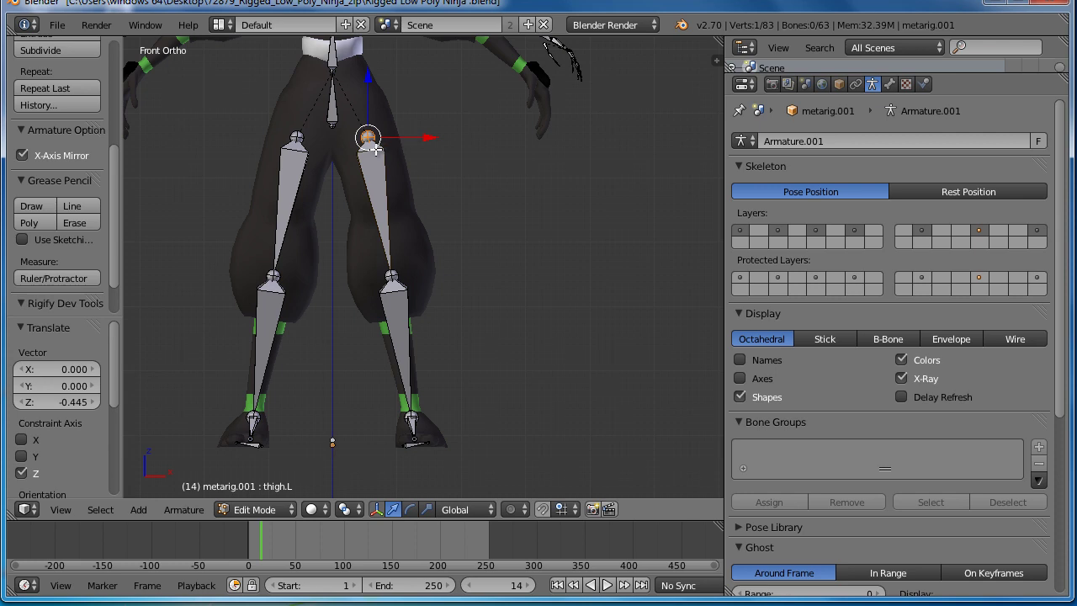
key("g")
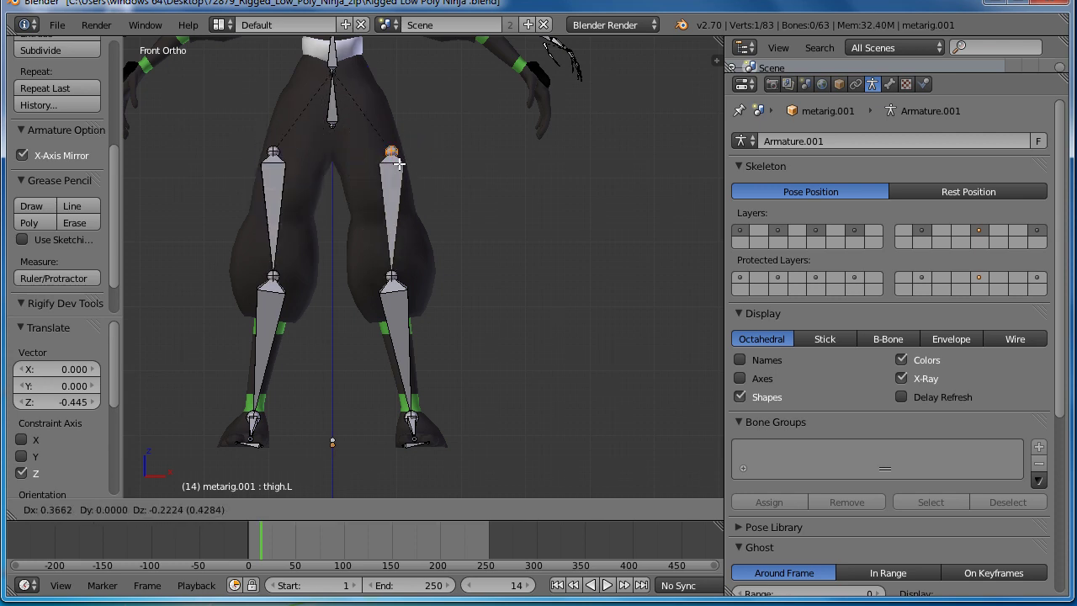
left_click(379, 149)
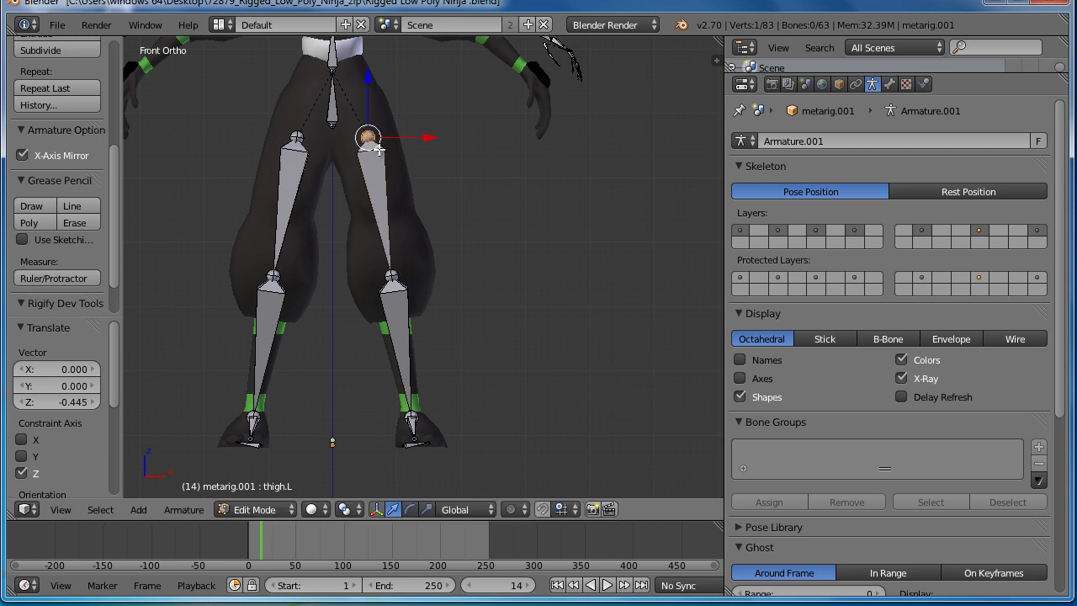
Raise the left knee joint 0.340 to the ninja's knee and switch to side view
right_click(393, 278)
key("g")
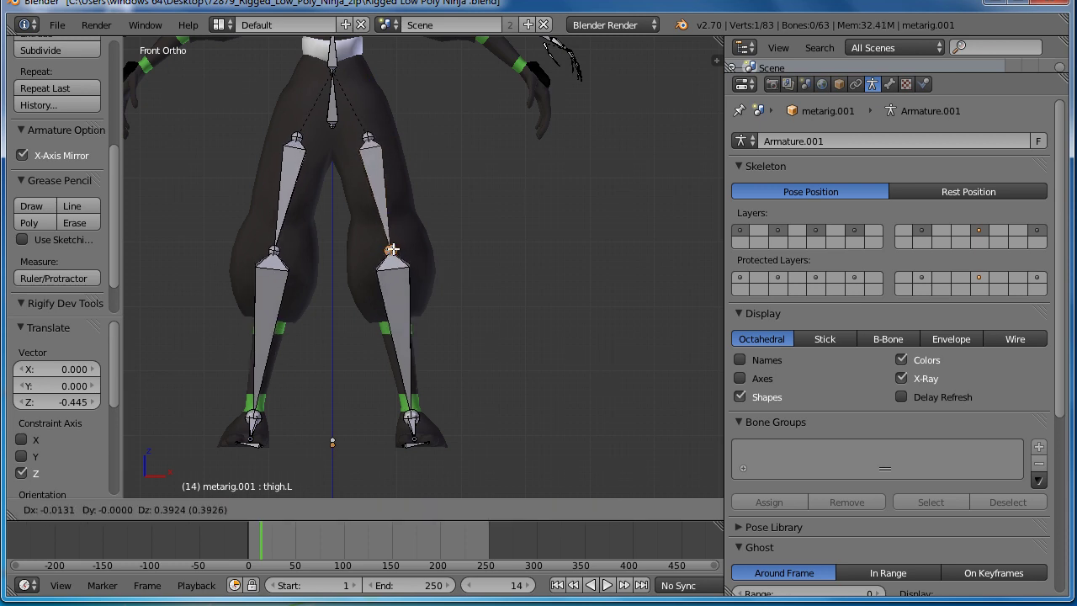
left_click(392, 252)
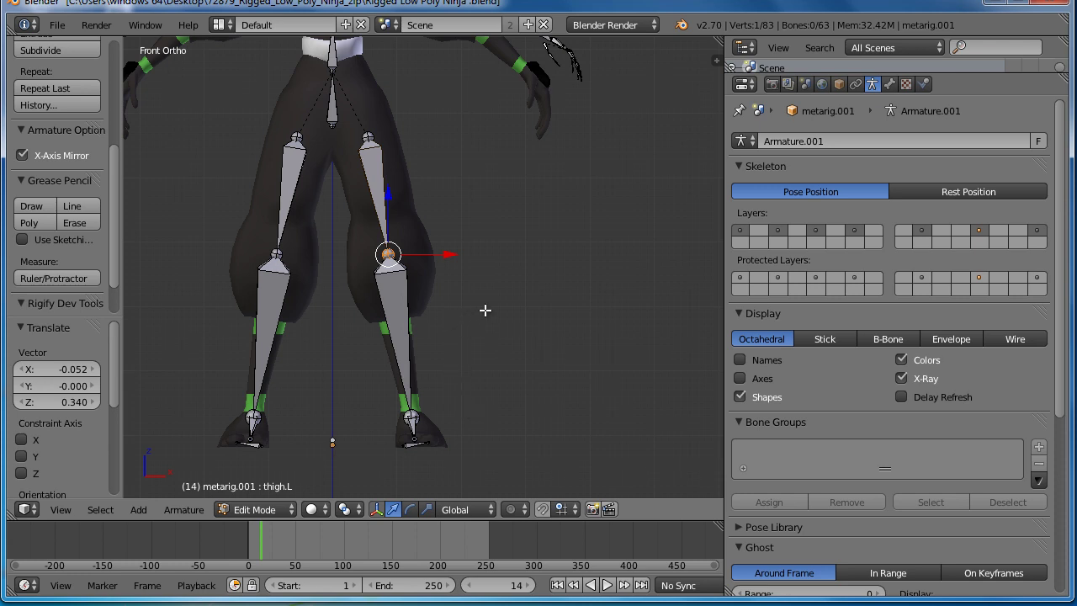
key("KP_3")
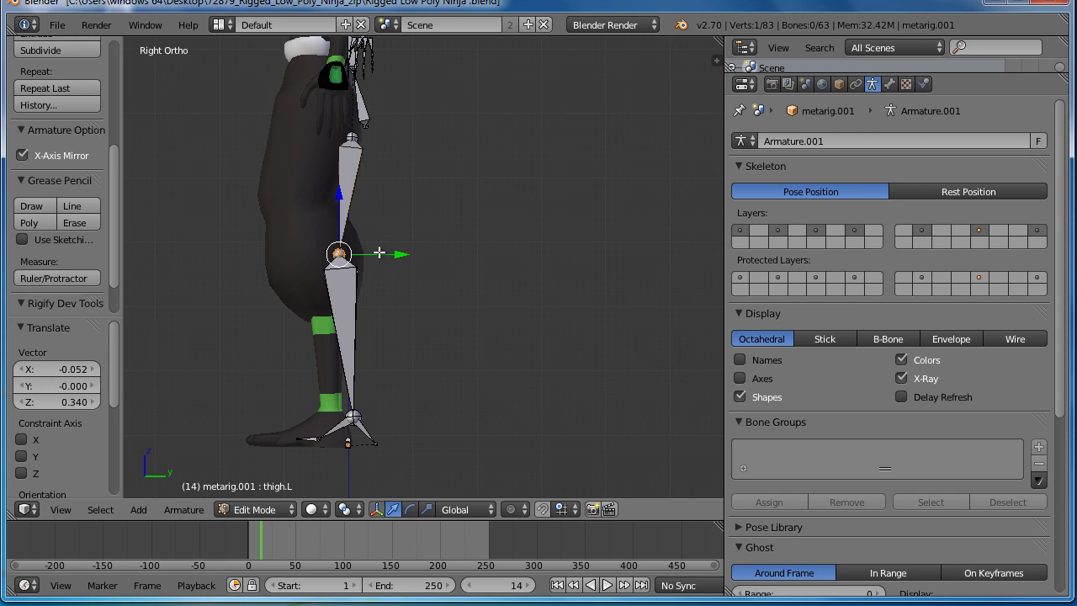
Shift the knee joint forward and slide the foot bones along Y into the foot
left_click_drag(379, 252, 333, 254)
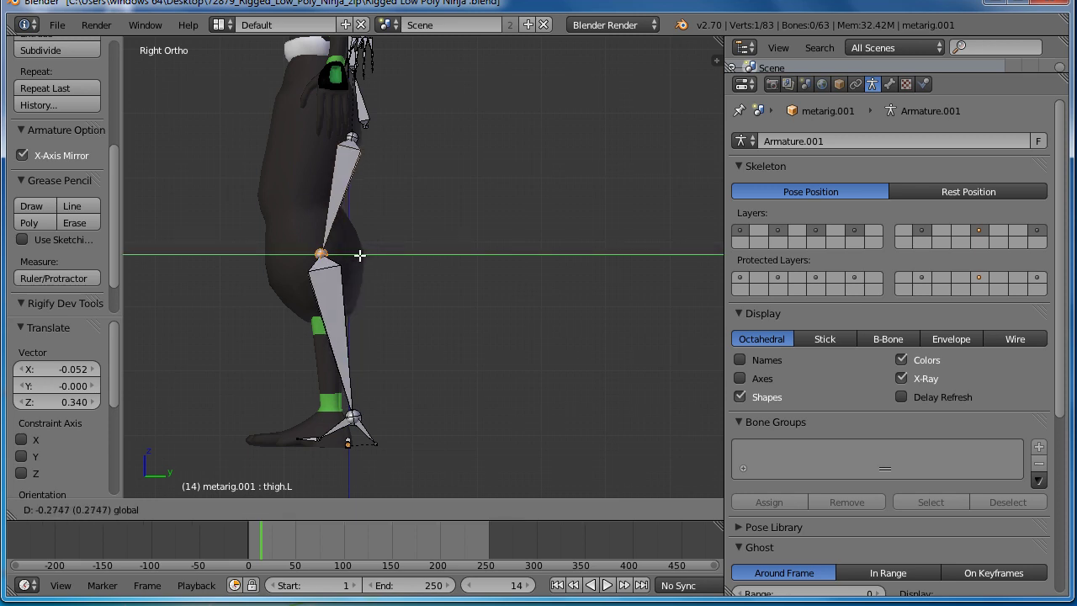
right_click(354, 418)
key("b")
left_click_drag(396, 421, 290, 454)
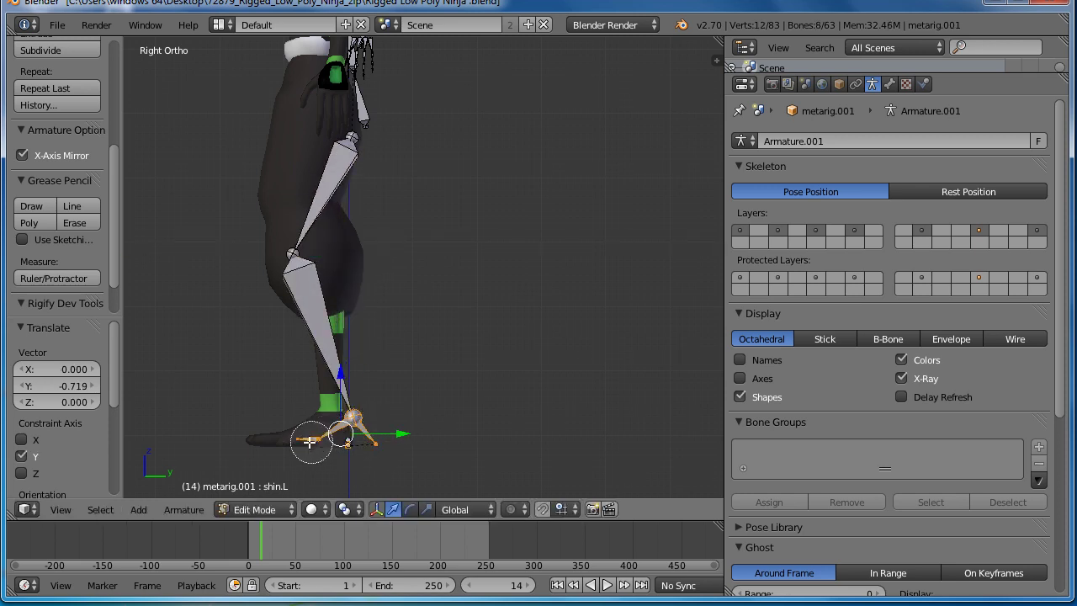
left_click_drag(384, 440, 367, 443)
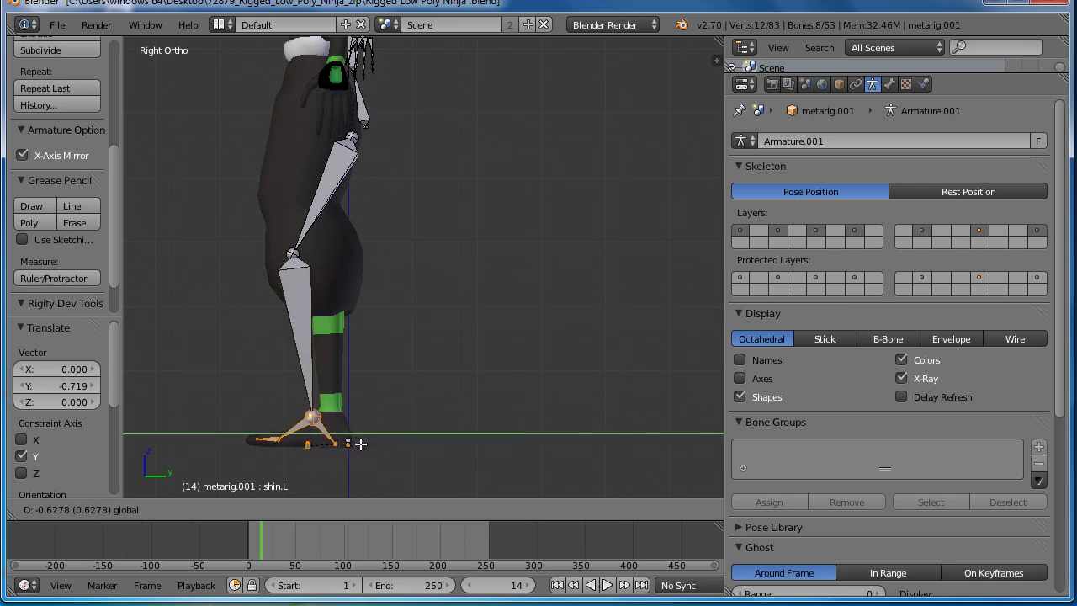
Raise the left ankle joint slightly within the ninja's foot
scroll(339, 444, "up", 3)
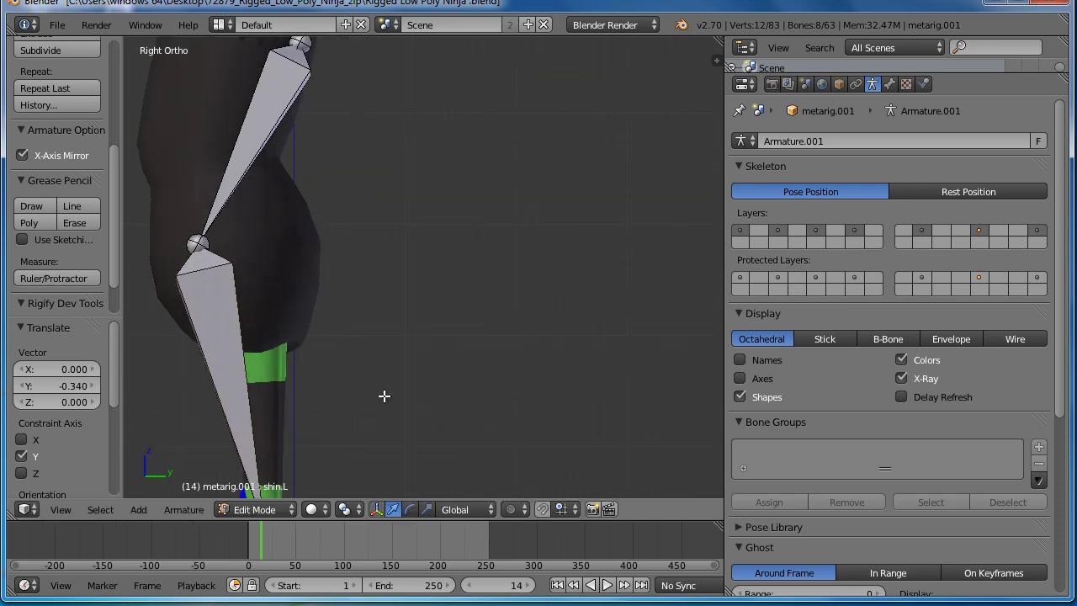
middle_click_drag(384, 395, 539, 154, "shift")
right_click(422, 280)
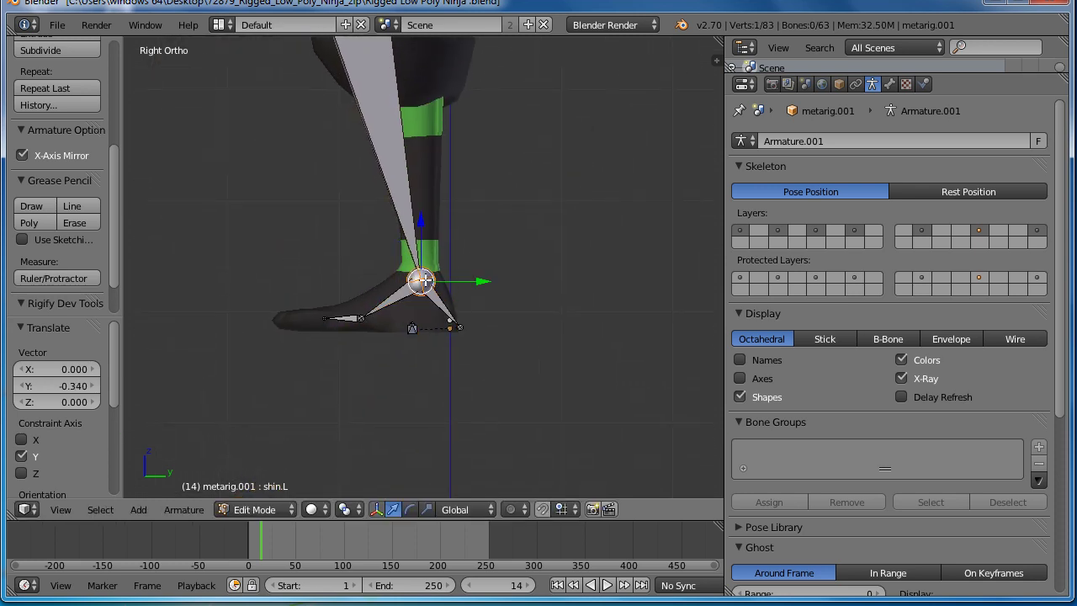
key("g")
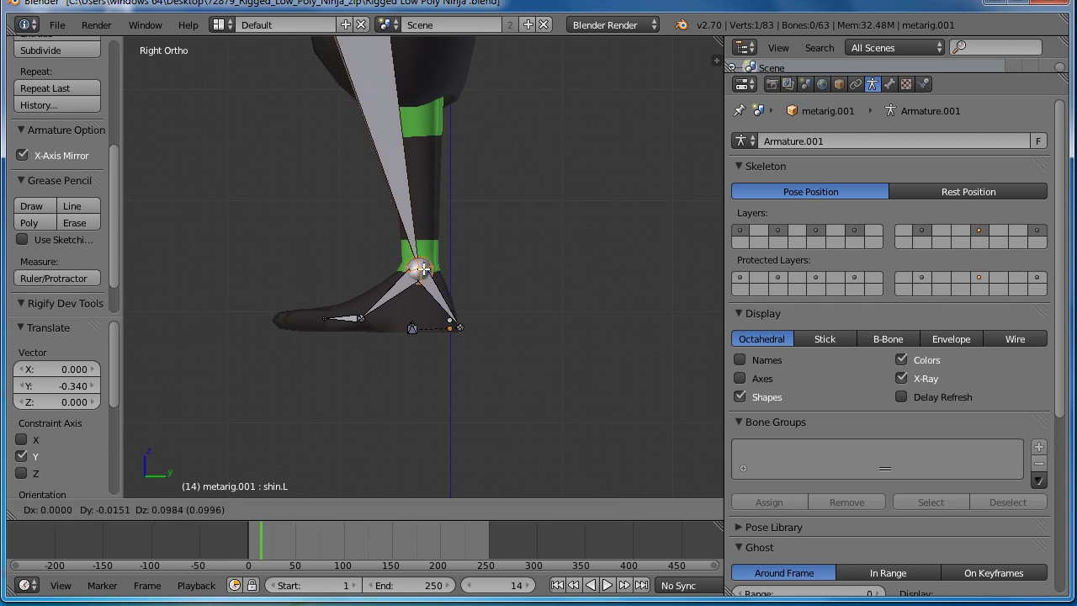
left_click(421, 269)
Move the left toe bone and its tip out to the end of the foot
right_click(352, 318)
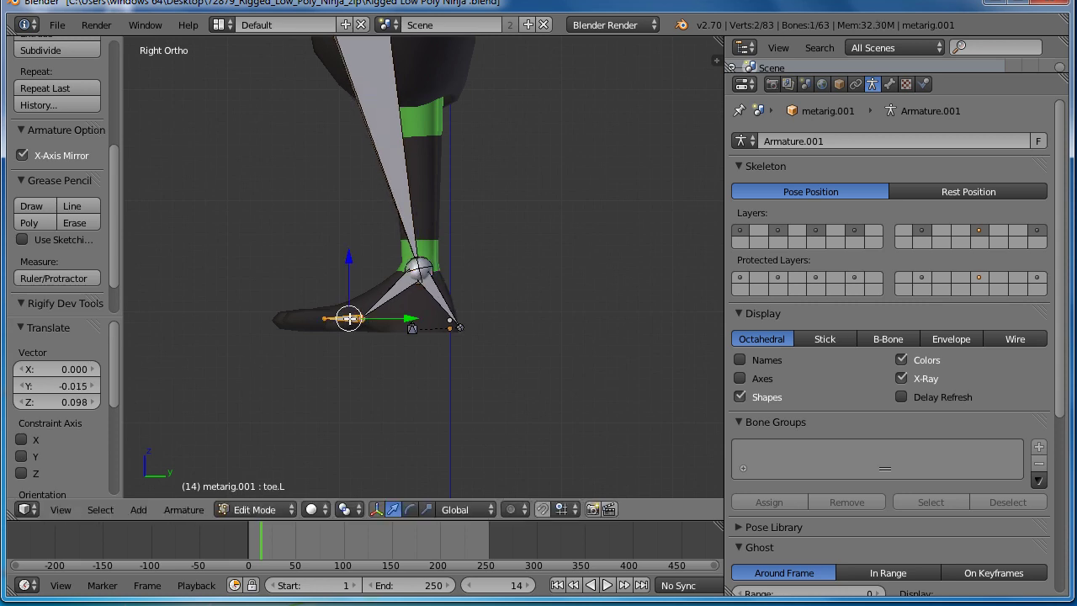
key("g")
left_click(316, 322)
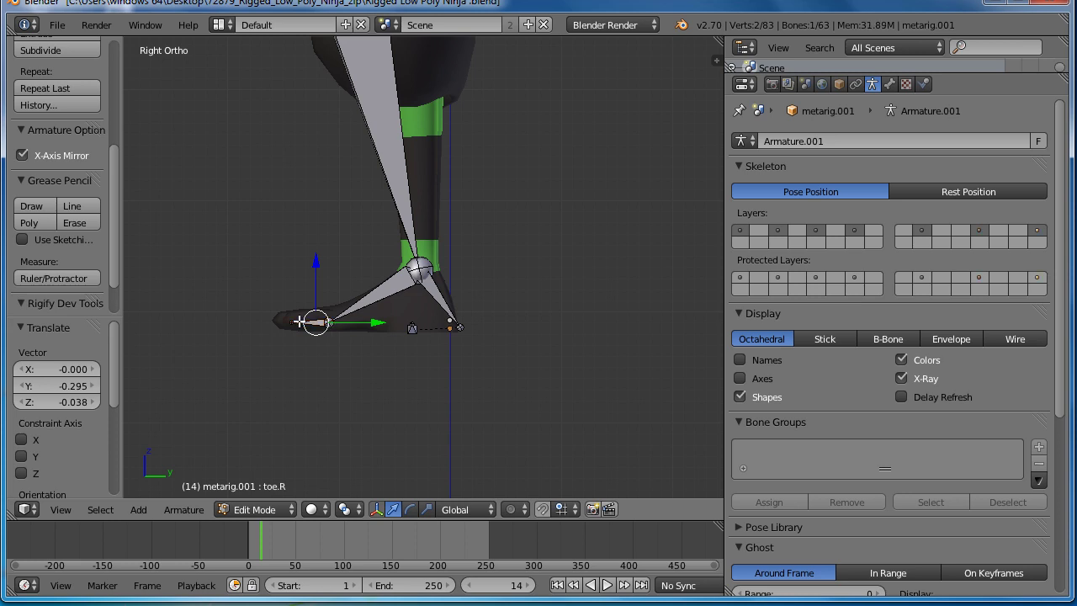
right_click(290, 322)
key("g")
left_click(271, 321)
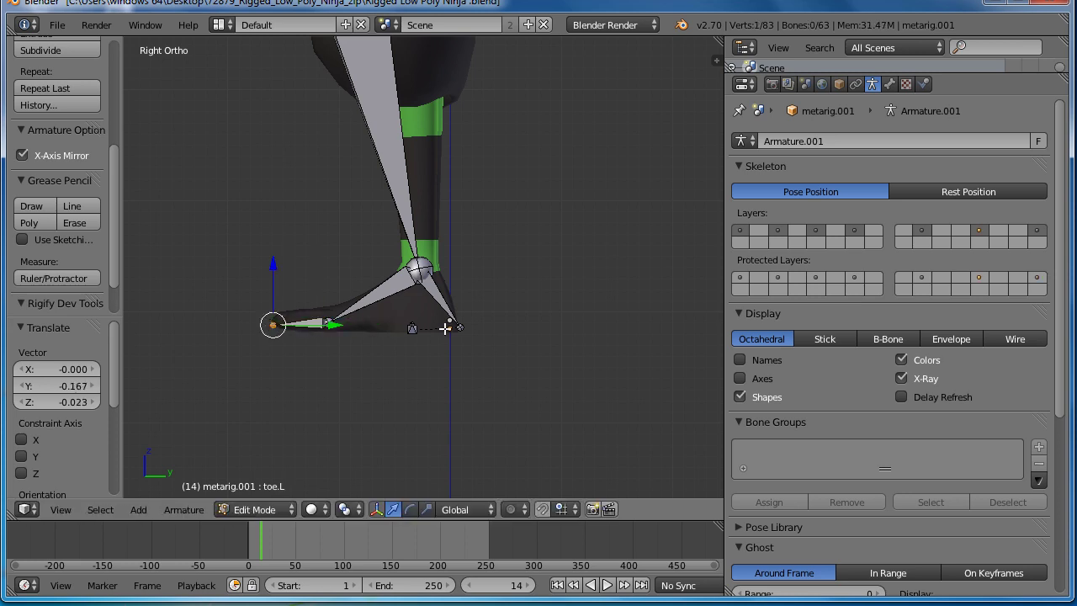
Place the left heel joint at the back of the foot and reframe the leg
right_click(458, 328)
key("g")
left_click(464, 328)
scroll(466, 296, "down", 3)
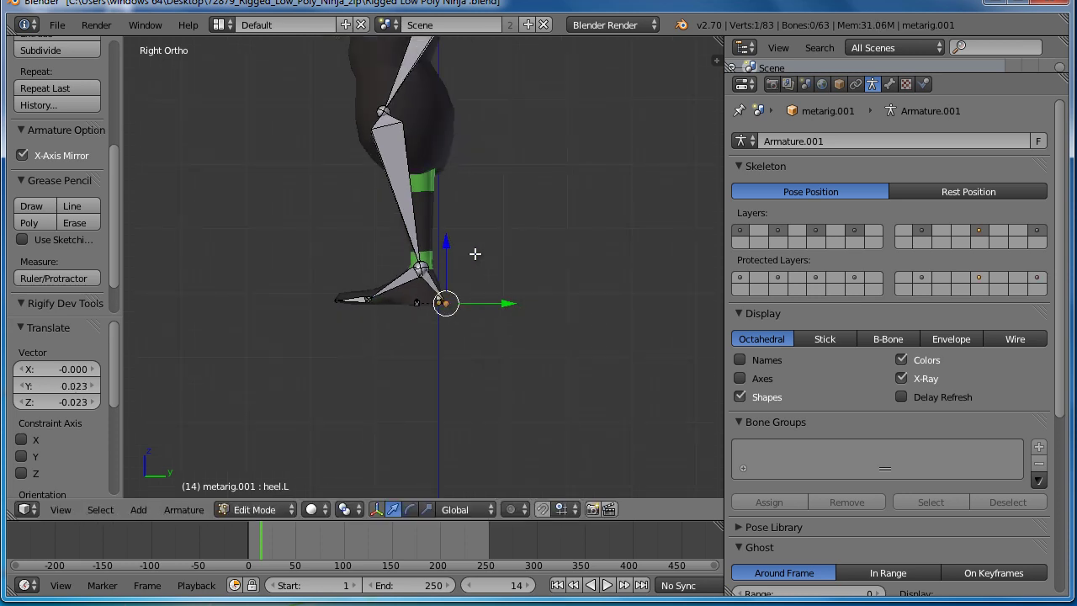
middle_click_drag(477, 250, 477, 369, "shift")
scroll(477, 368, "up", 3, "shift")
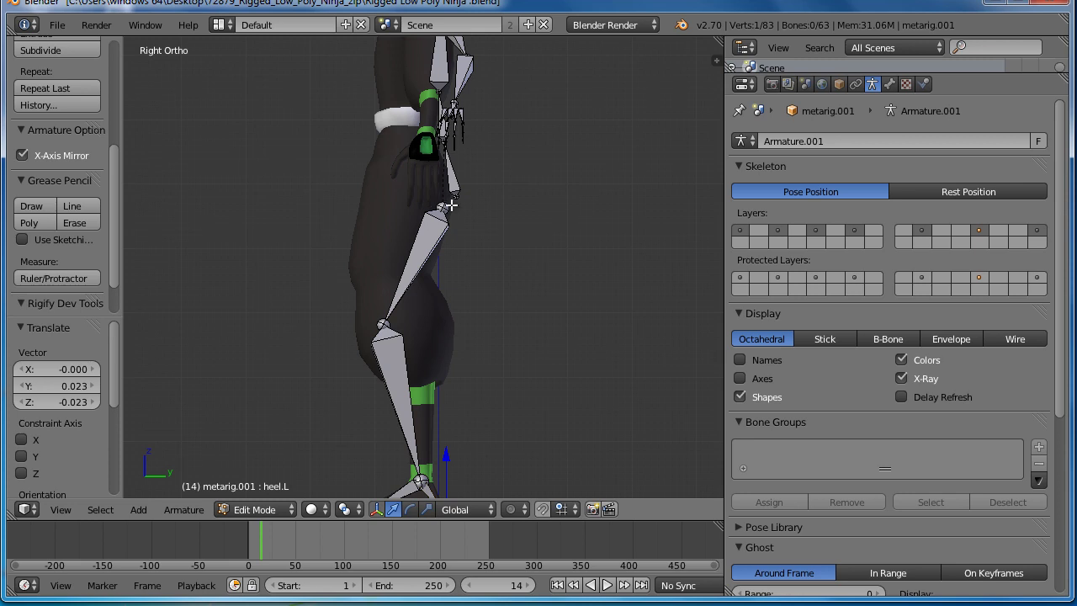
scroll(480, 238, "down", 2)
scroll(481, 238, "down", 3, "shift")
scroll(474, 230, "up", 1)
scroll(470, 222, "up", 2)
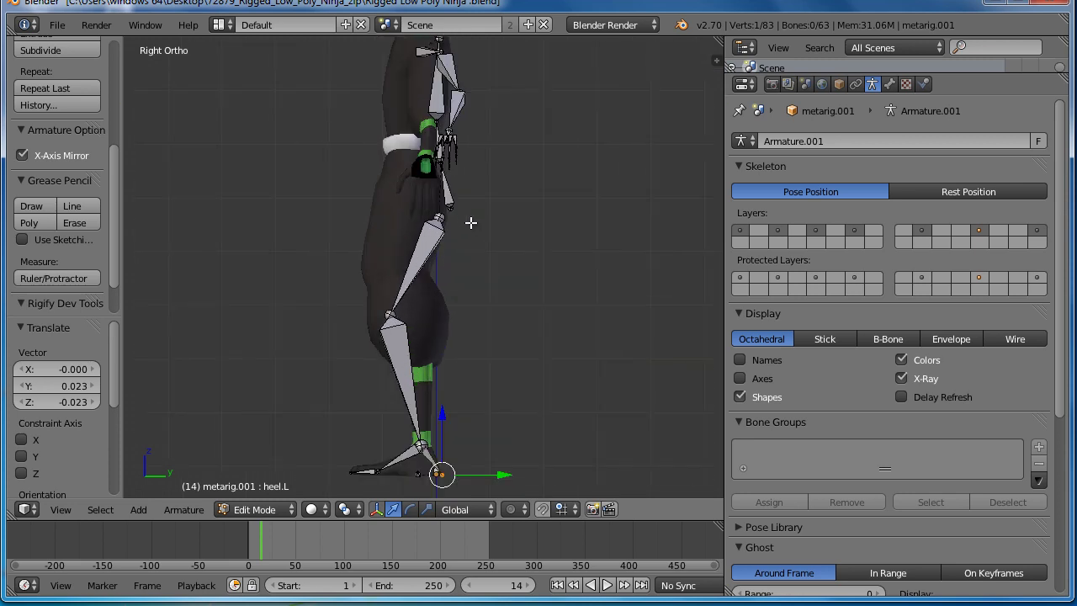
scroll(471, 222, "up", 3, "shift")
right_click(452, 284)
Reposition the left thigh joint and move the knee joint up into the knee
key("g")
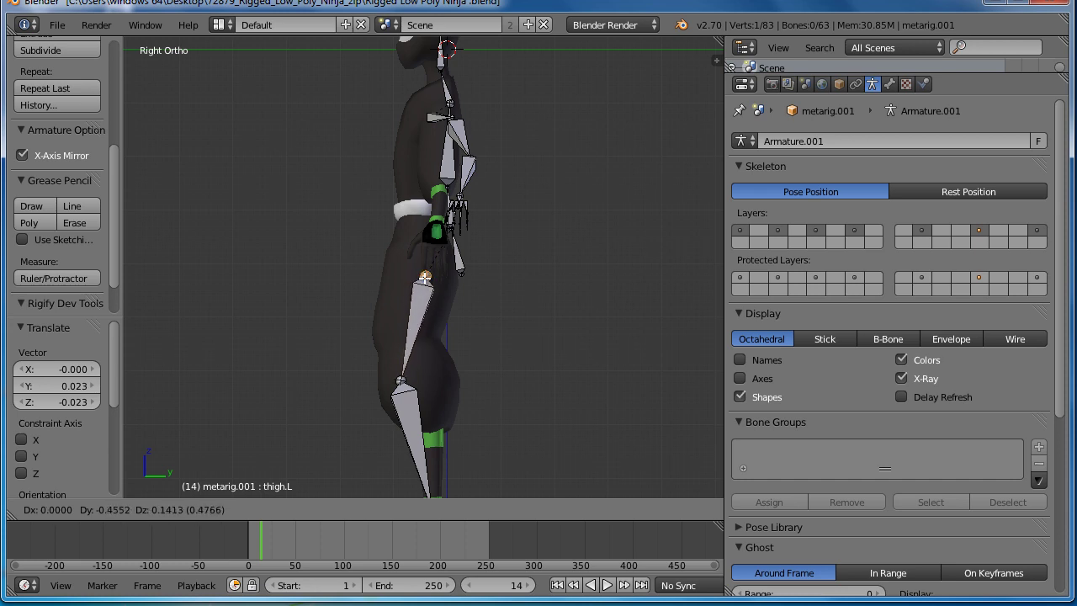
left_click(425, 277)
right_click(402, 380)
key("g")
left_click(399, 351)
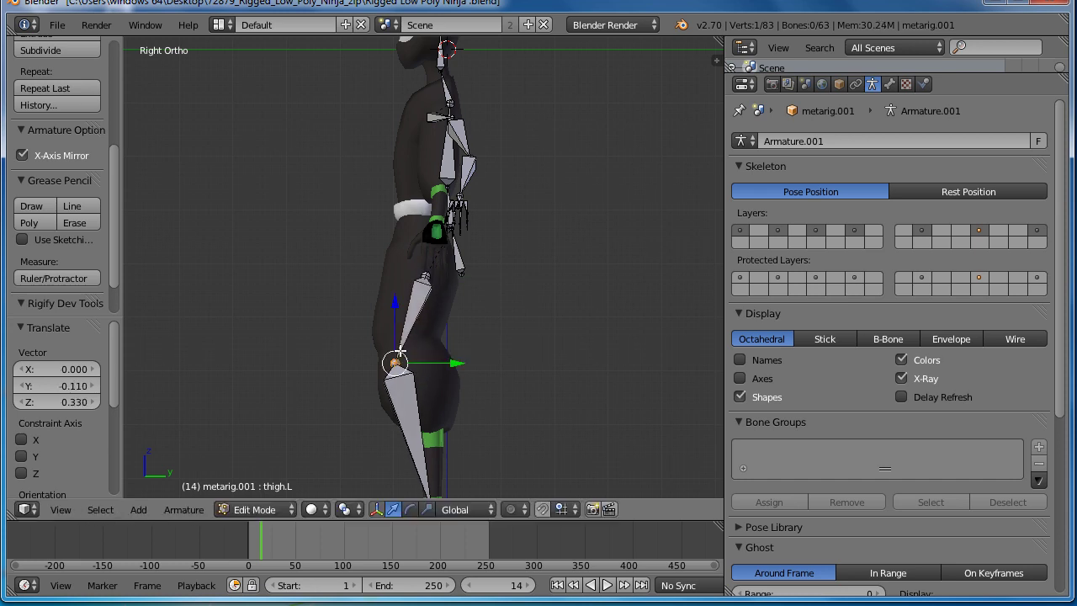
Select the hips with connected upper-body bones and shift them backward along Y
middle_click_drag(501, 245, 528, 311, "shift")
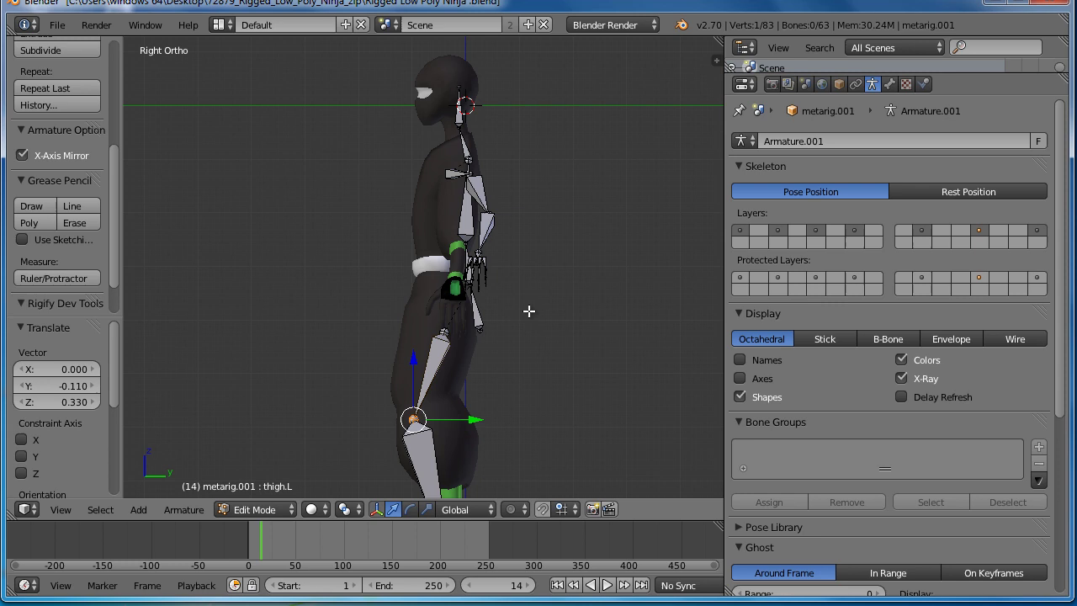
right_click(472, 308)
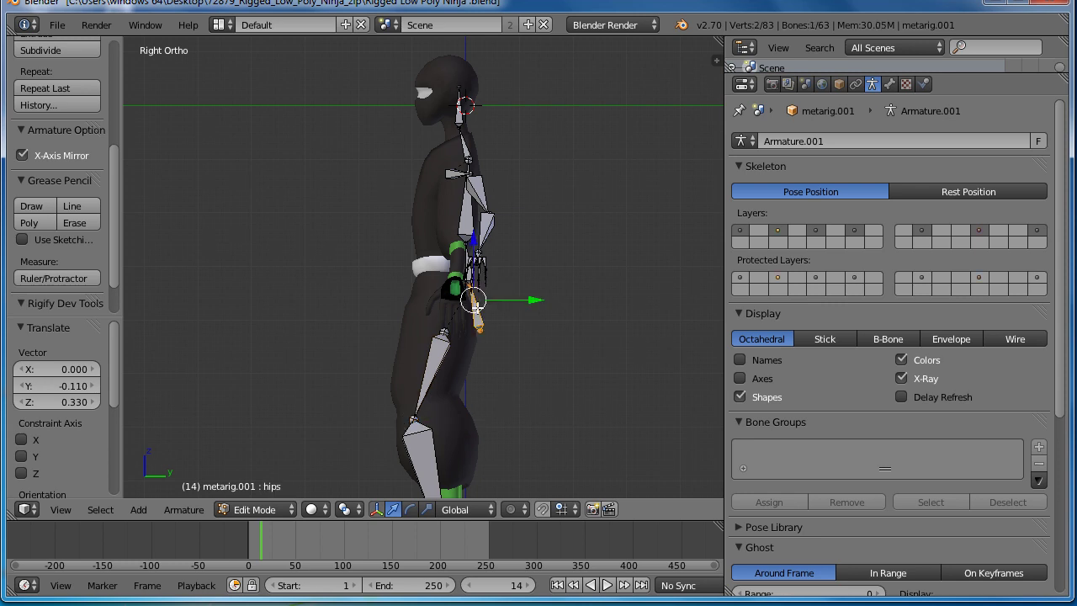
key("ctrl+KP_Add")
key("ctrl+KP_Add")
key("ctrl+KP_Add")
key("ctrl+KP_Add")
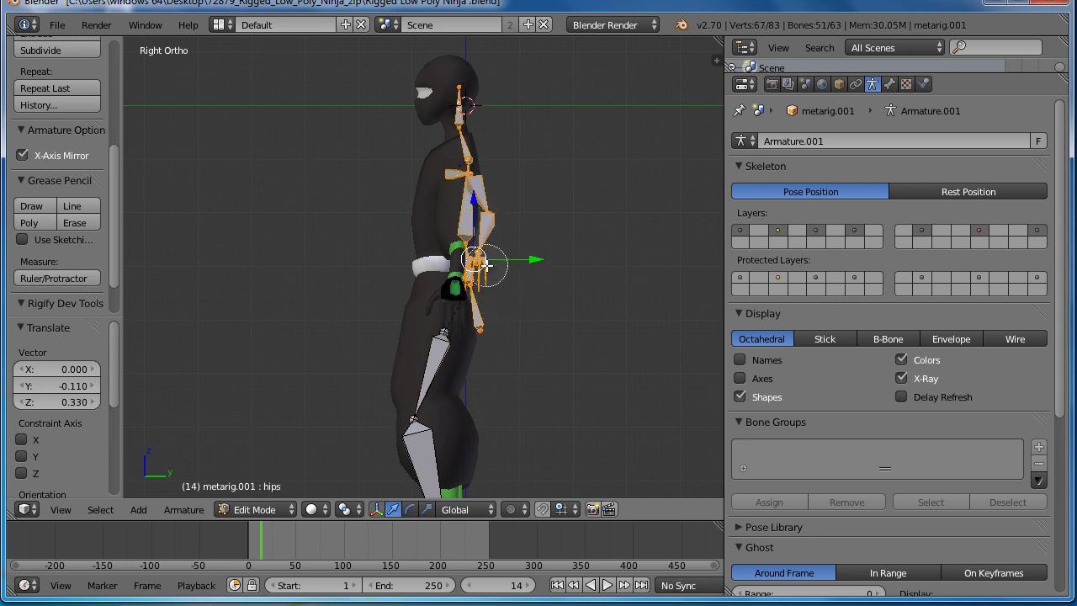
key("g")
key("y")
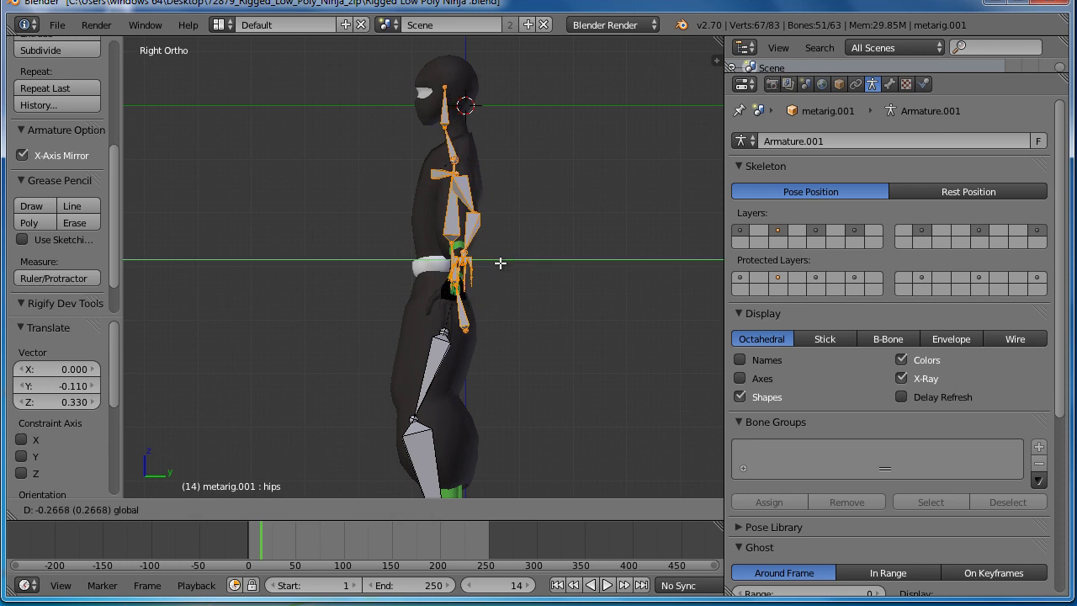
left_click(500, 260)
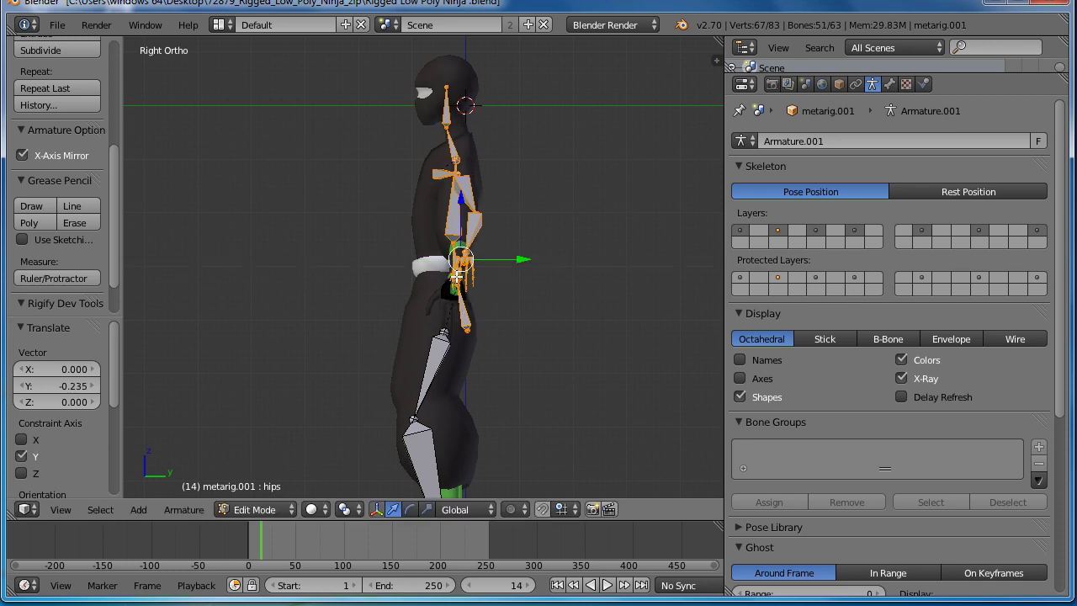
Adjust the spine and hips bones separately along Y inside the torso
right_click(456, 276)
key("g")
key("y")
left_click(465, 336)
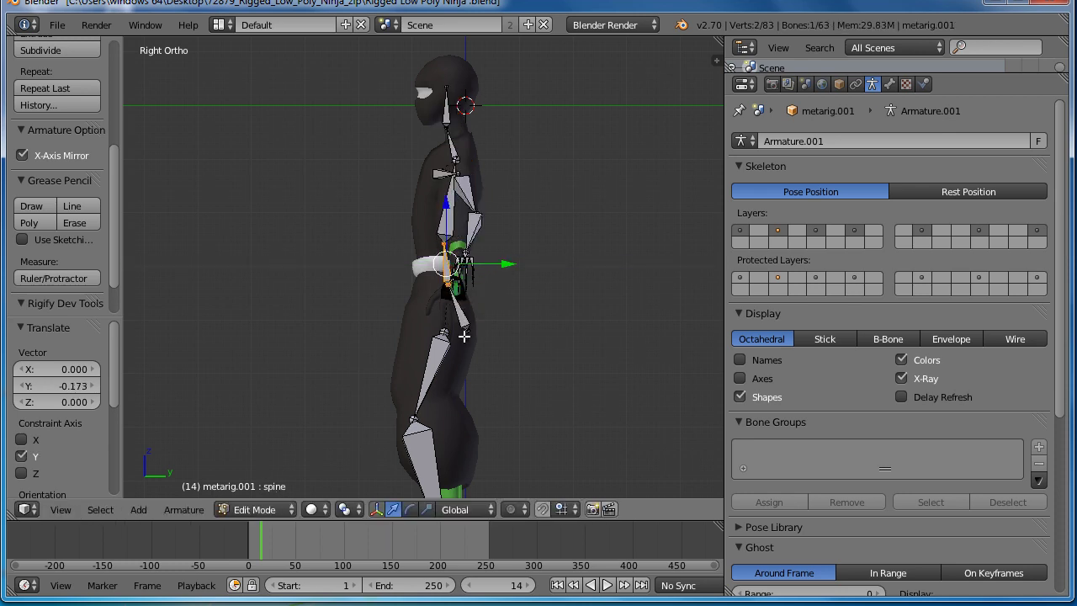
right_click(462, 321)
key("g")
key("y")
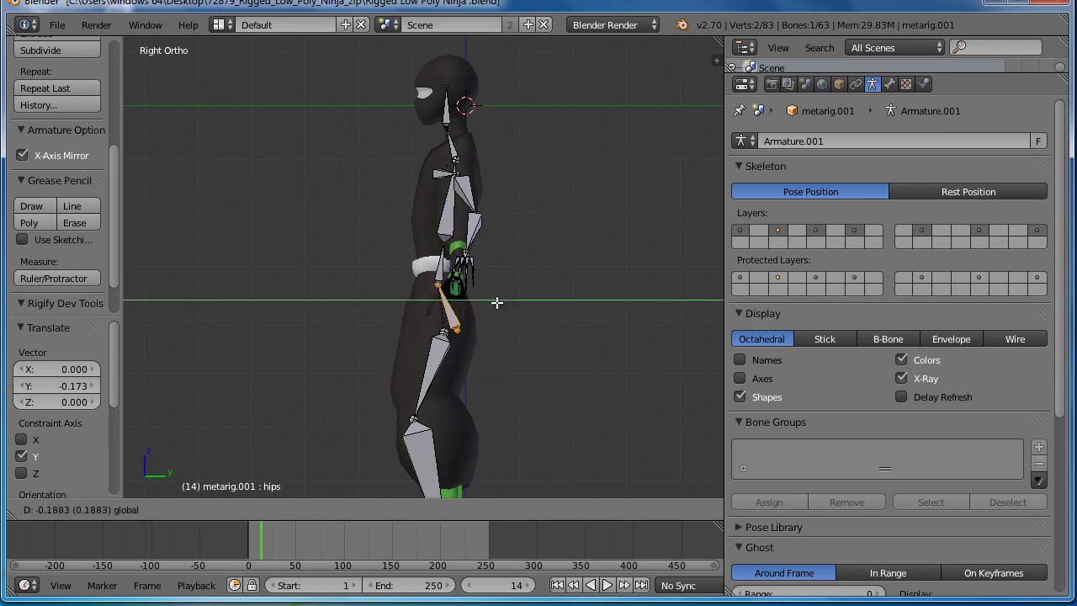
left_click(471, 328)
Move the hips' lower joint back along Y to -0.267
right_click(471, 328)
key("g")
key("Escape")
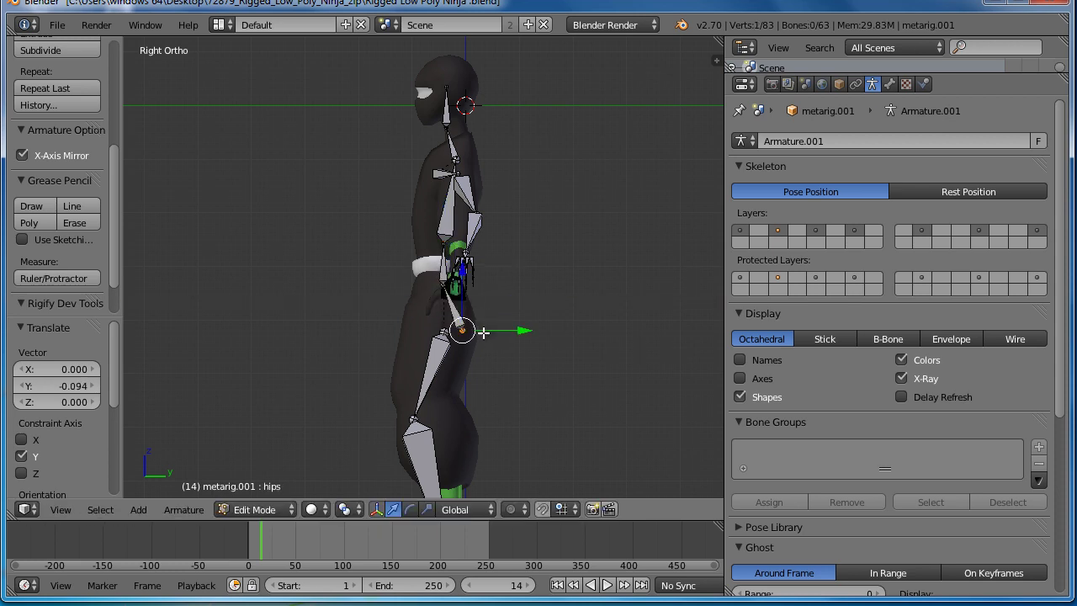
key("g")
key("y")
left_click(489, 297)
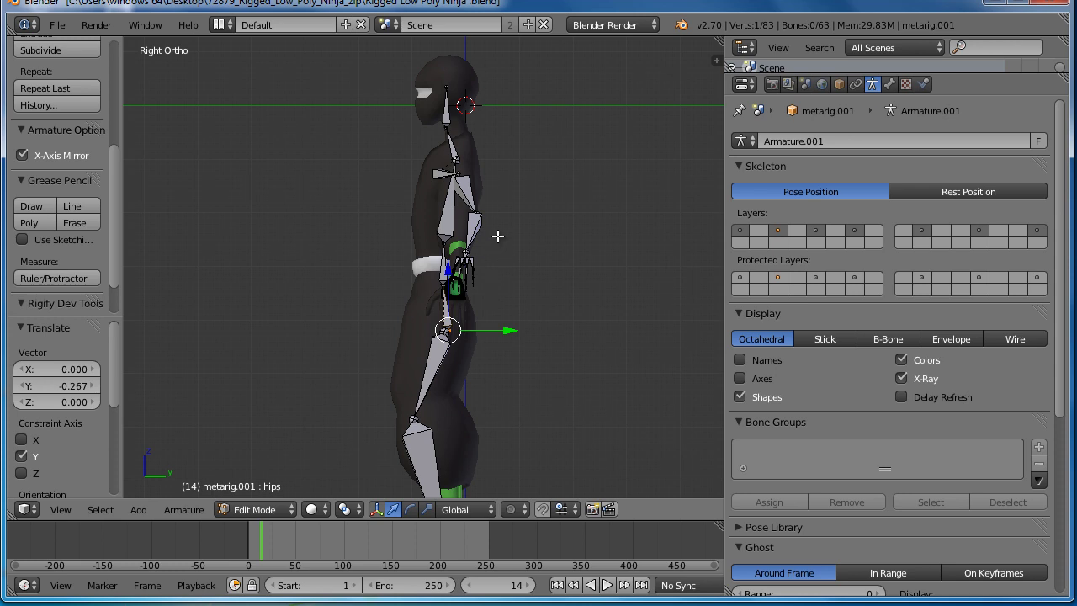
middle_click_drag(497, 237, 512, 298, "shift")
scroll(493, 317, "up", 2)
Raise the metarig's head joint up to the crown of the ninja's head
scroll(486, 315, "up", 1)
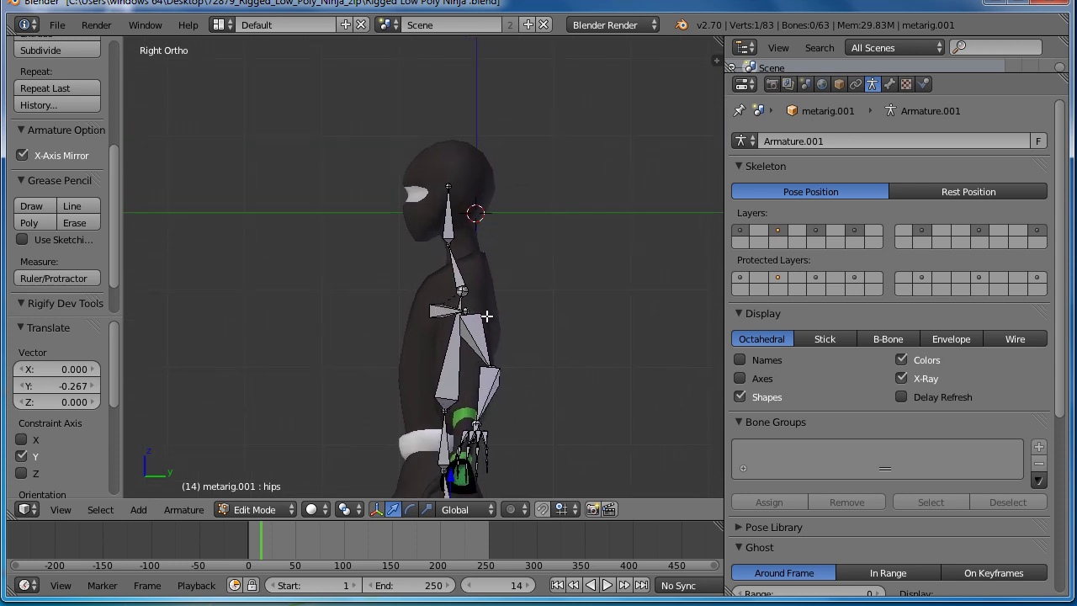
scroll(486, 316, "up", 2)
right_click(458, 153)
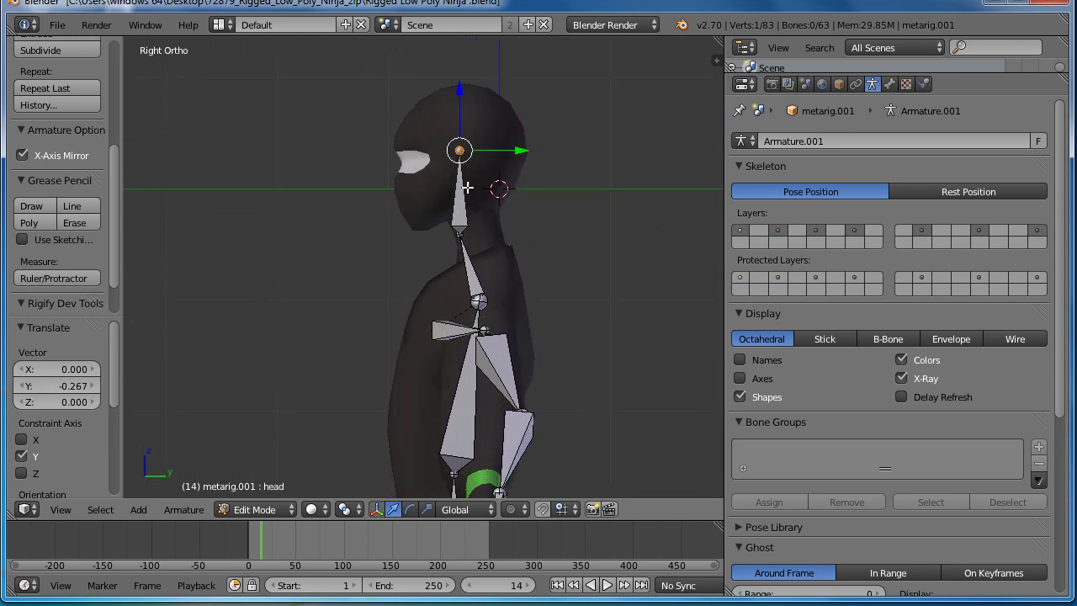
key("g")
left_click(457, 116)
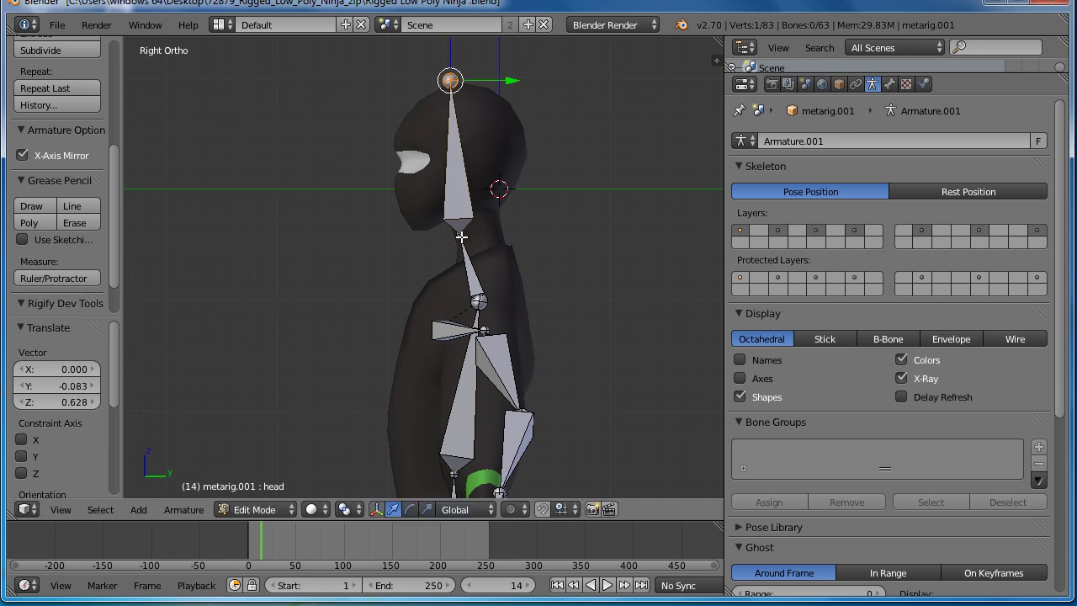
Move the metarig's neck joint upward into the ninja's neck
right_click(461, 237)
key("g")
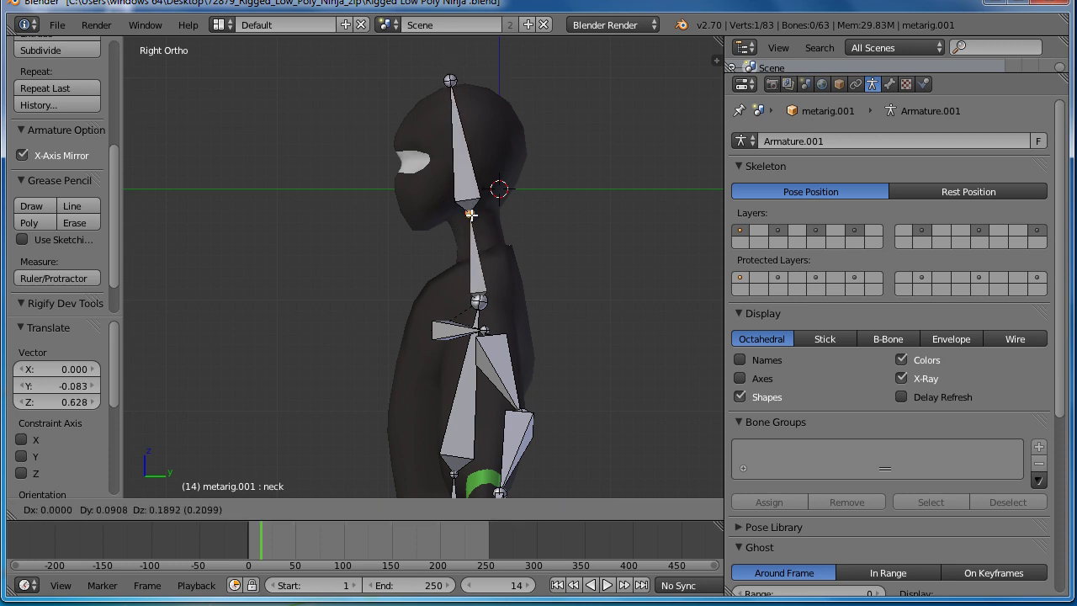
left_click(469, 200)
right_click(477, 300)
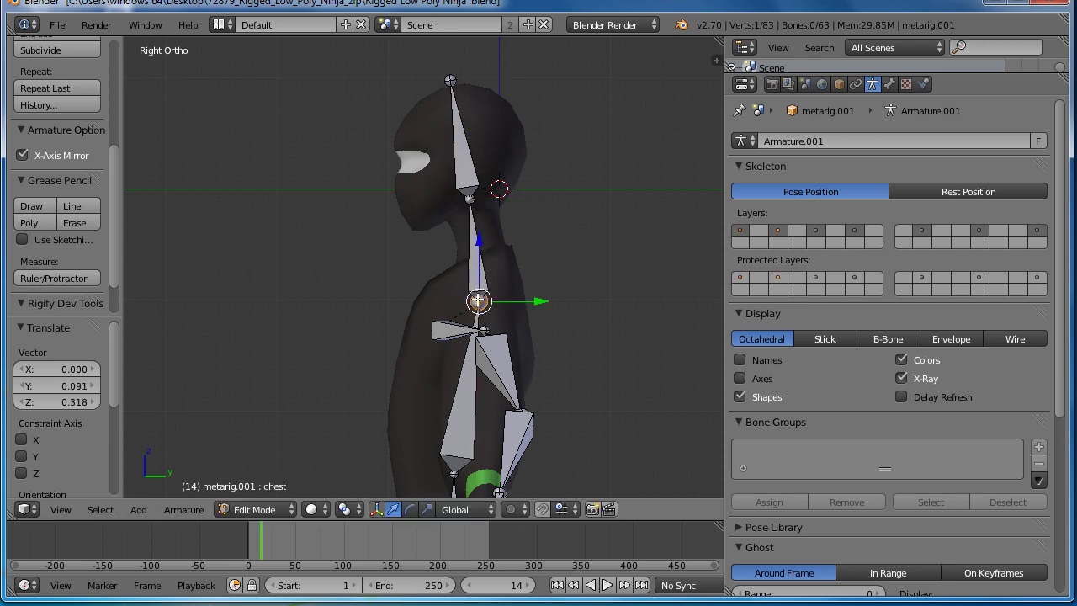
key("g")
key("Escape")
right_click(478, 294)
key("g")
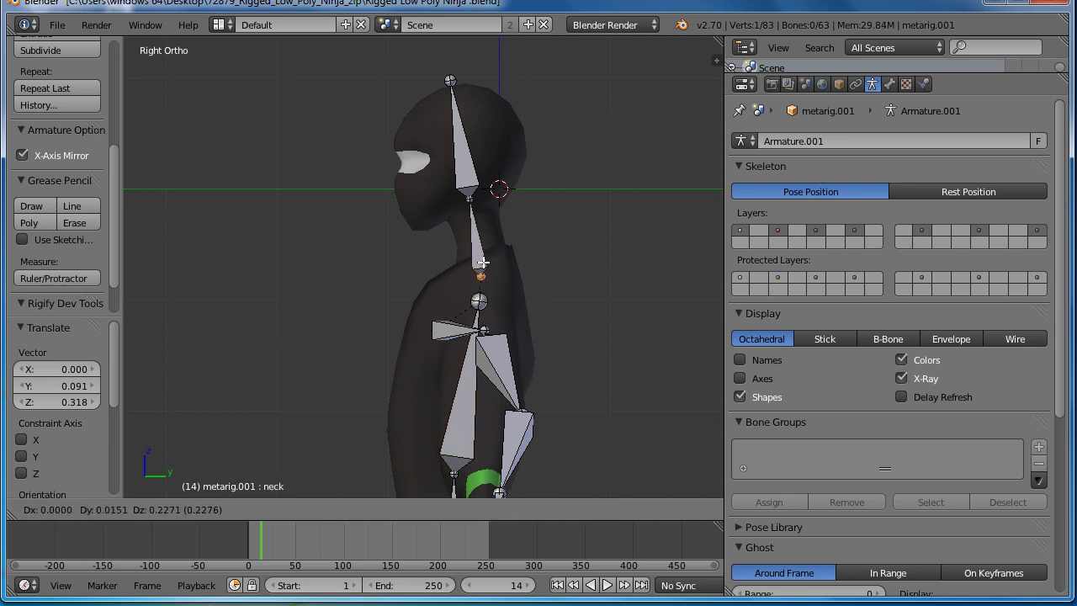
left_click(483, 250)
Raise the chest joint into the upper chest, then return to front view
right_click(478, 301)
key("g")
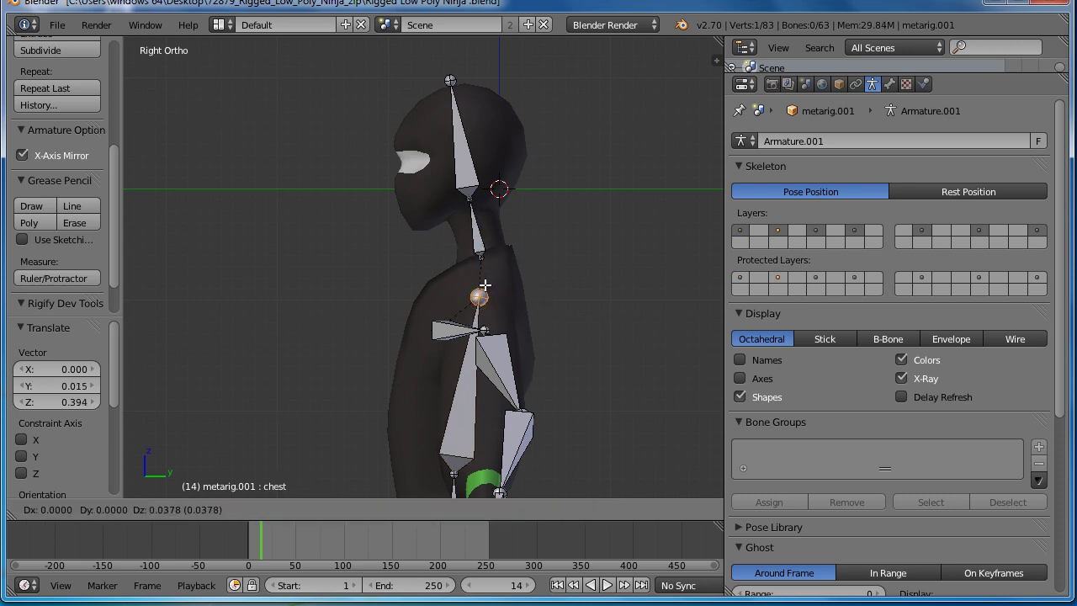
left_click(485, 274)
scroll(487, 276, "down", 1)
scroll(487, 277, "down", 4)
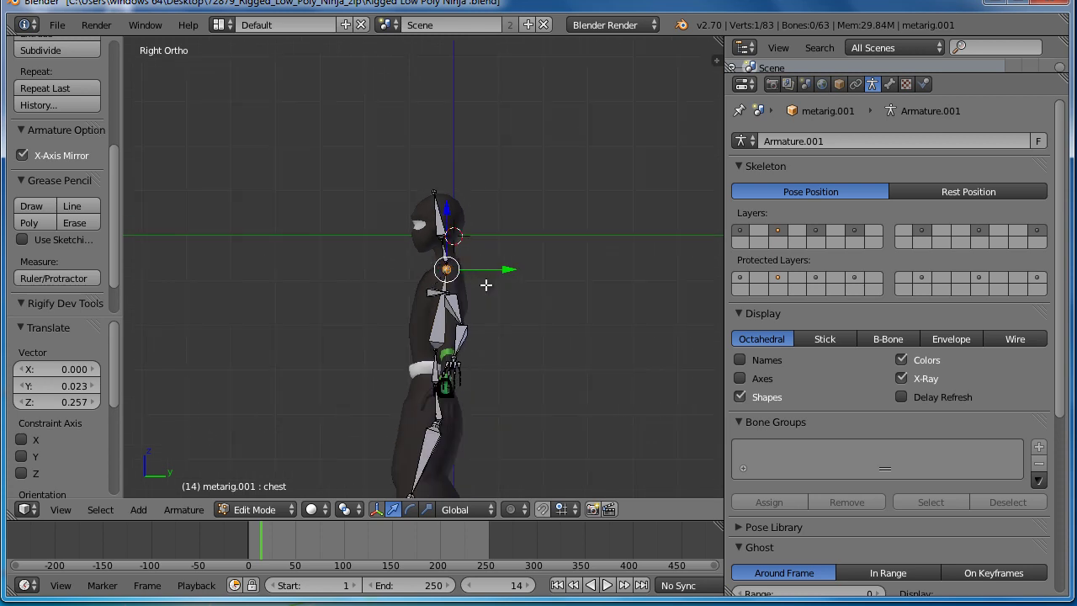
key("KP_1")
Rotate and lower the whole left arm chain so it sits inside the mesh arm
scroll(472, 338, "up", 1)
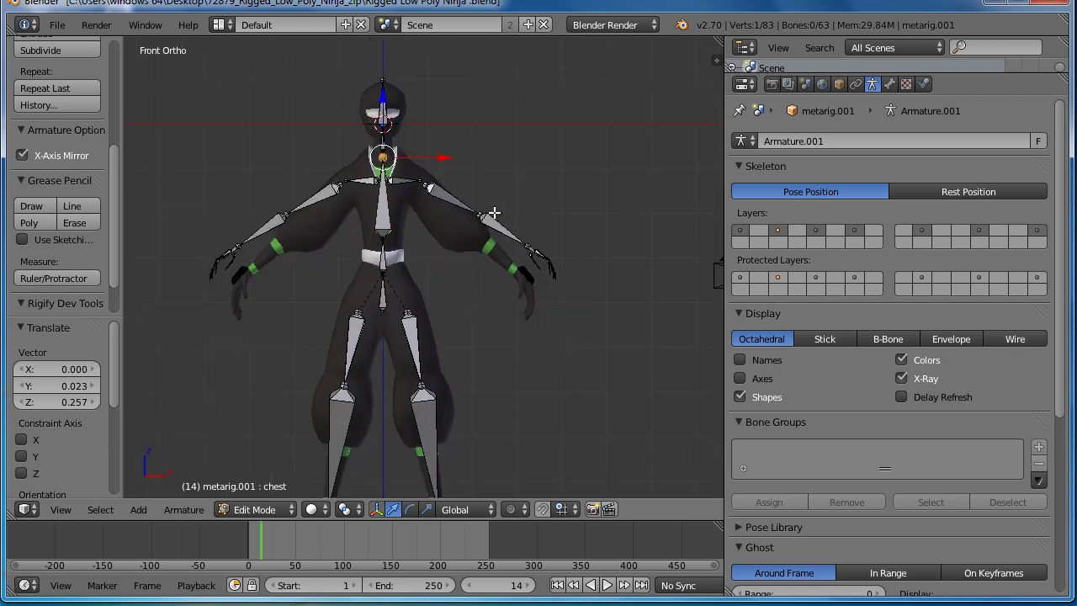
scroll(472, 338, "up", 2)
scroll(476, 149, "up", 1)
right_click(476, 149)
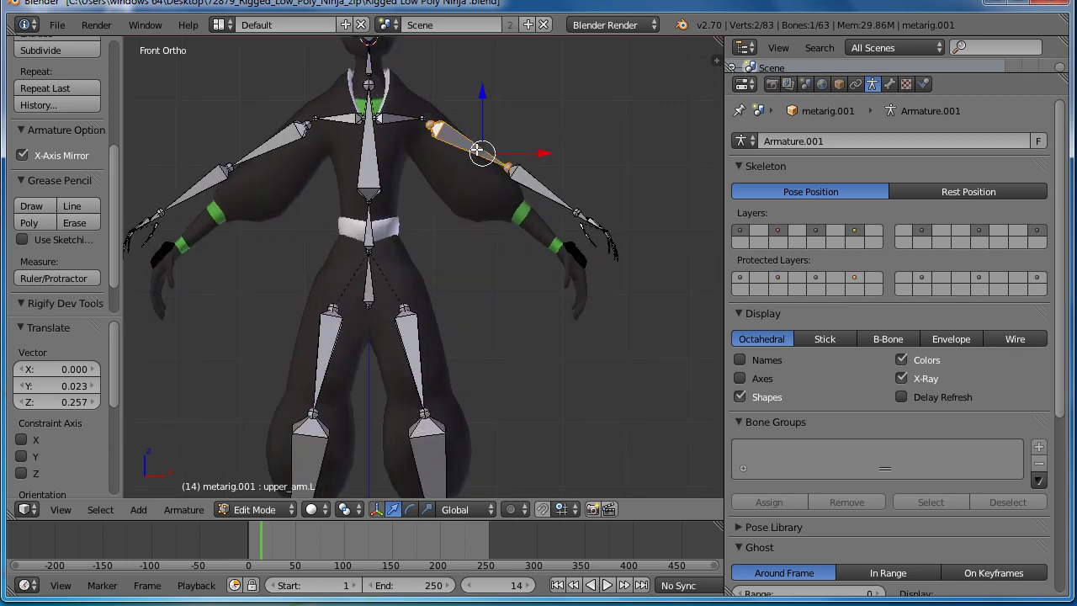
key("l")
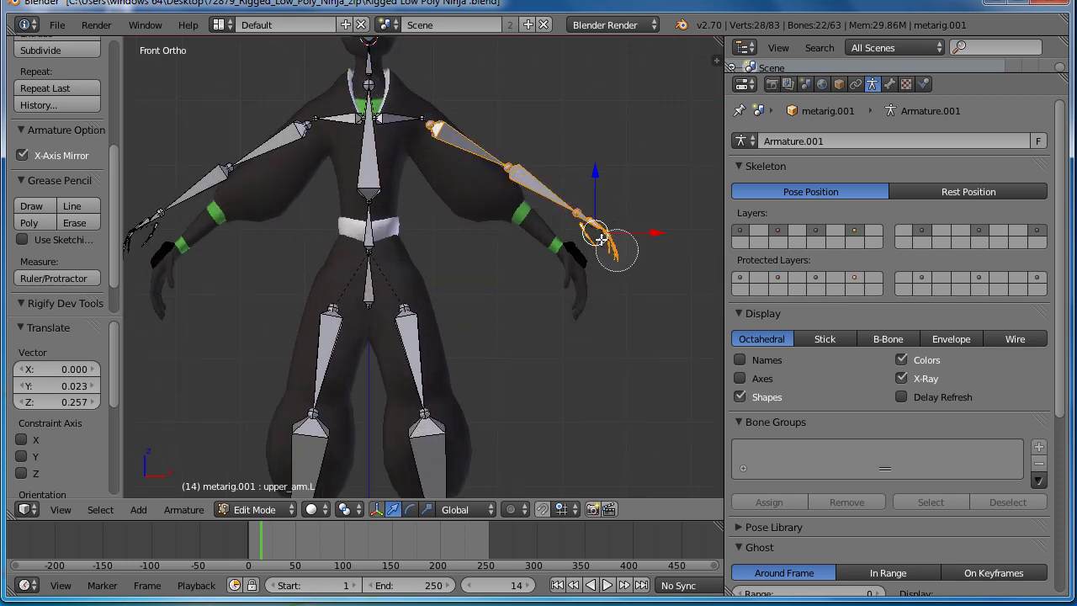
key("r")
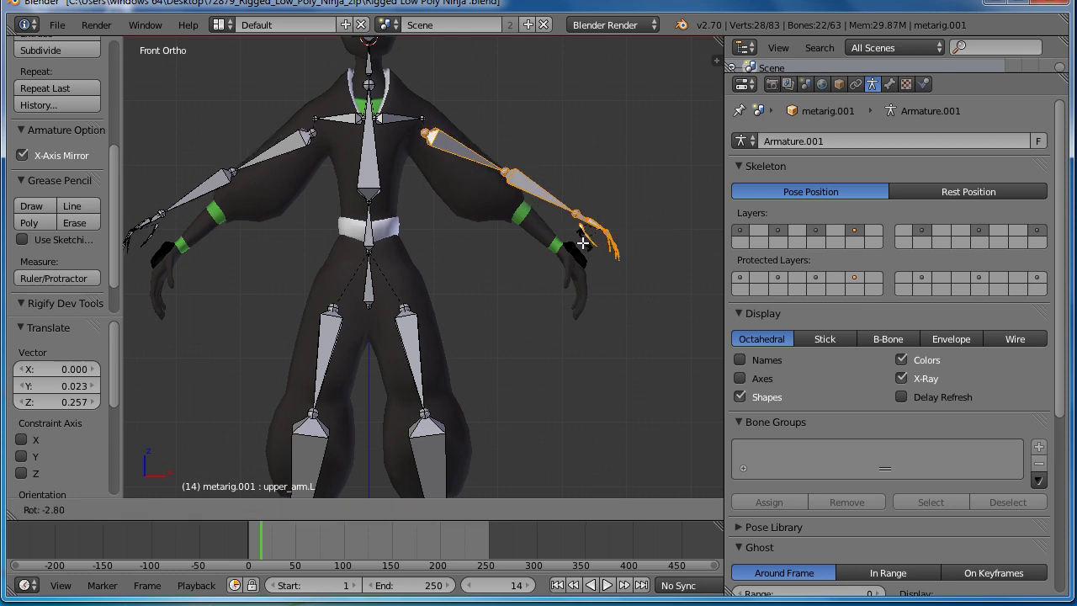
left_click(579, 234)
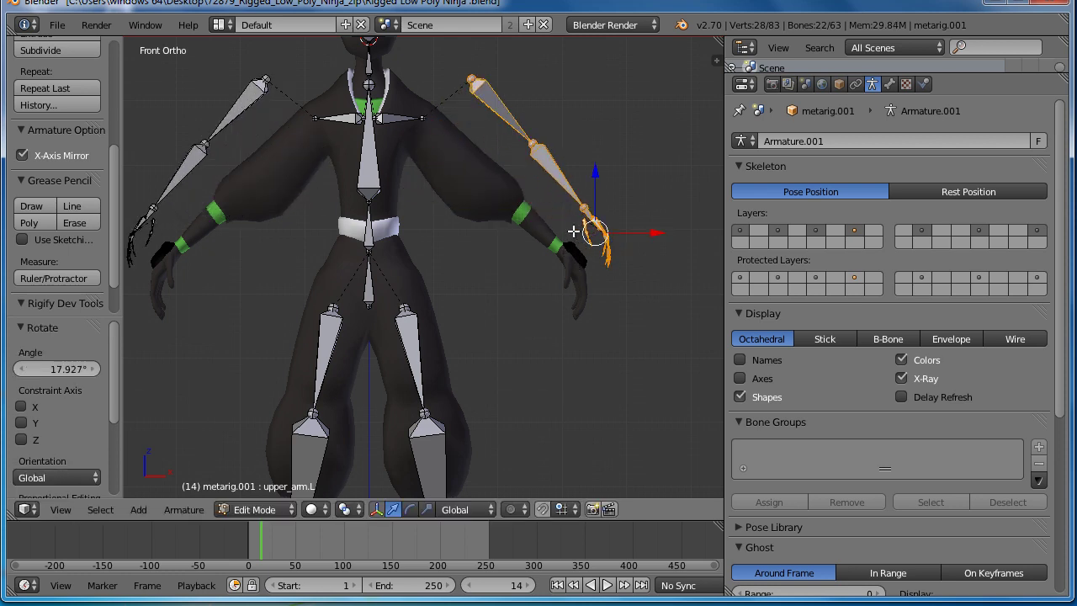
key("g")
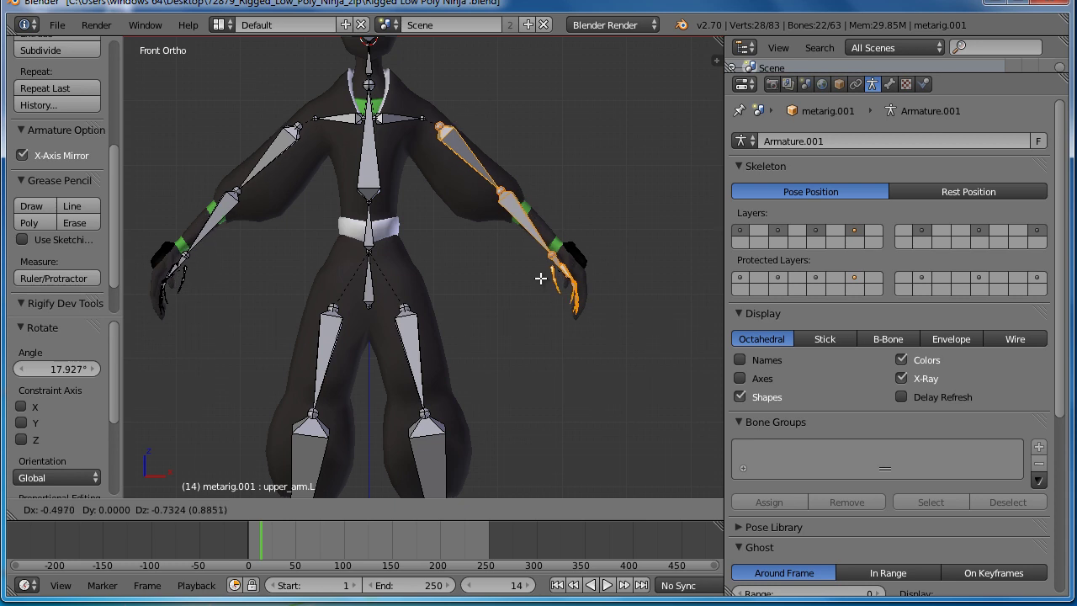
left_click(533, 270)
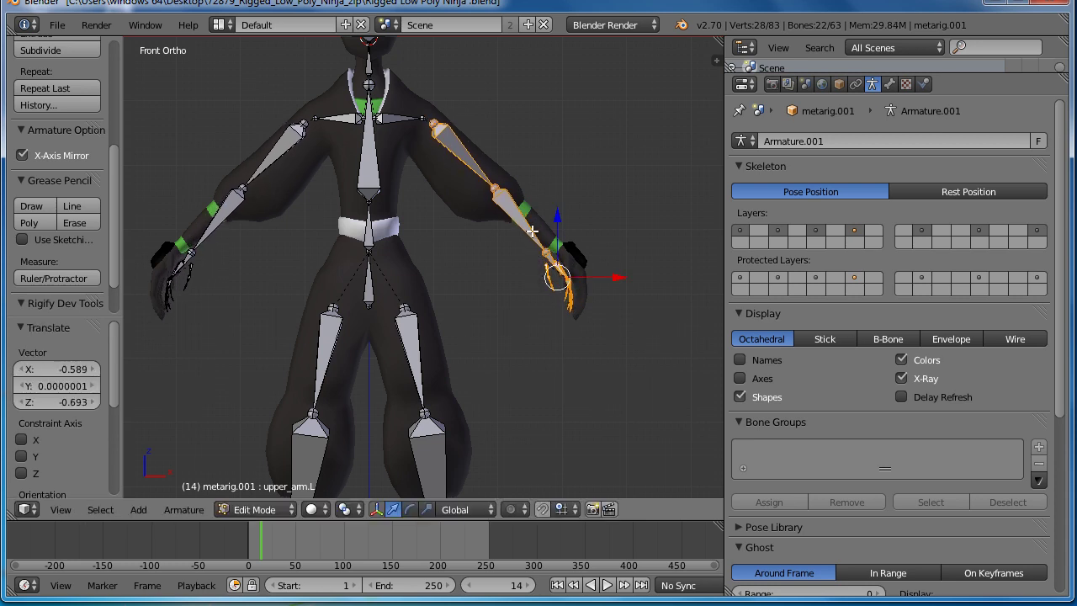
Move the left forearm together with the hand and finger bones to the wrist
right_click(510, 210)
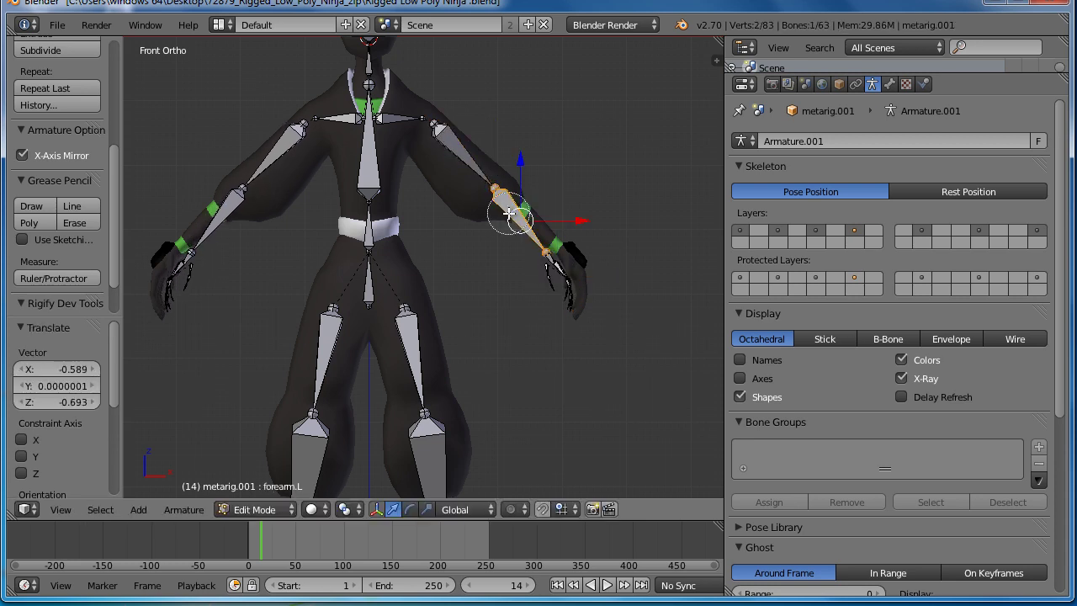
left_click_drag(545, 251, 570, 299)
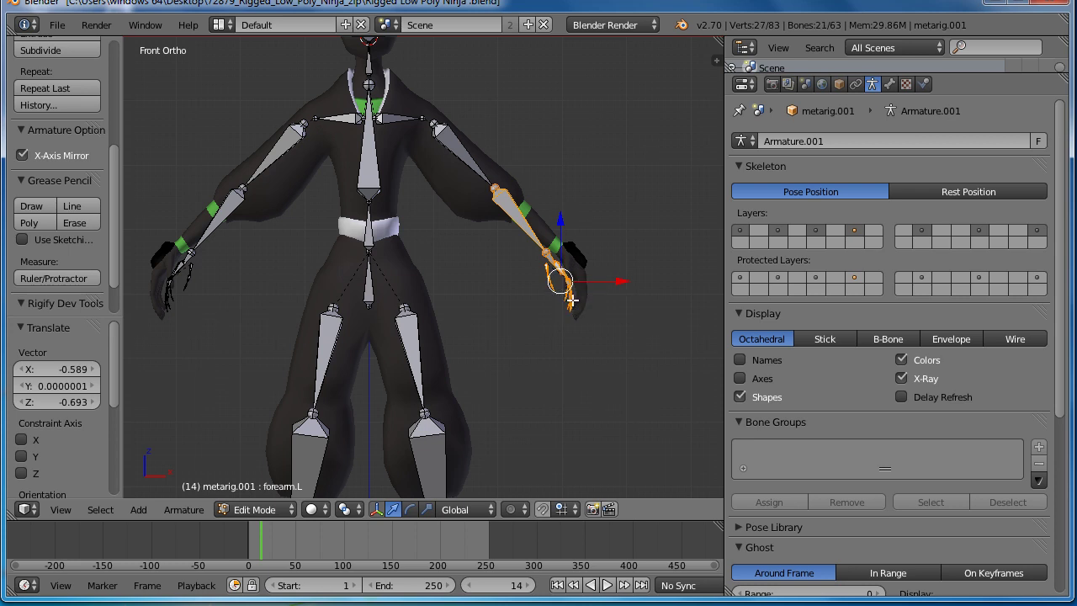
key("g")
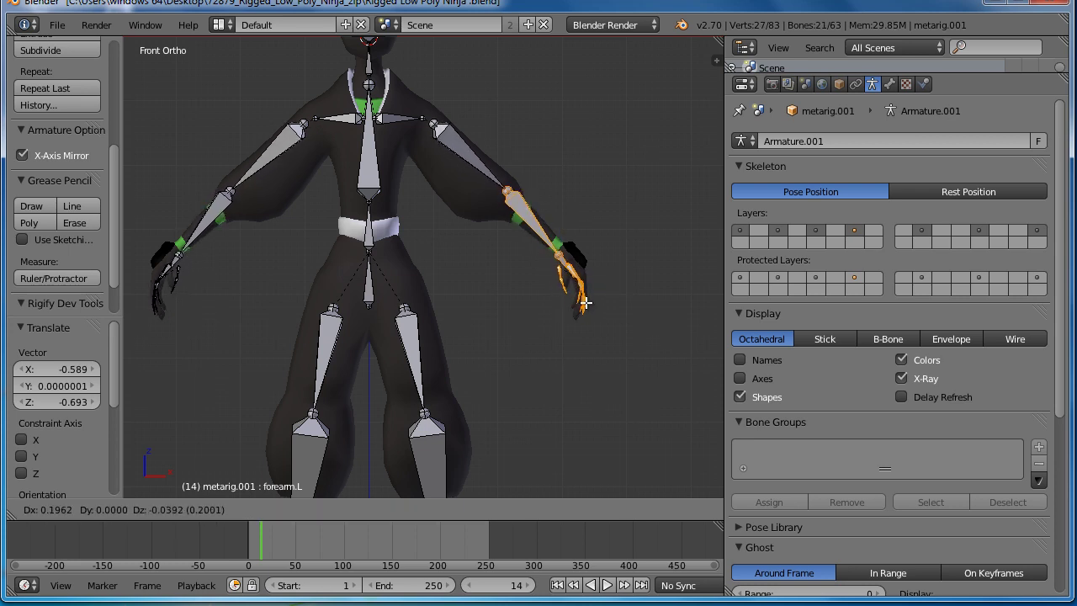
left_click(585, 298)
Settle the left elbow joint slightly lower along the arm
right_click(507, 190)
key("g")
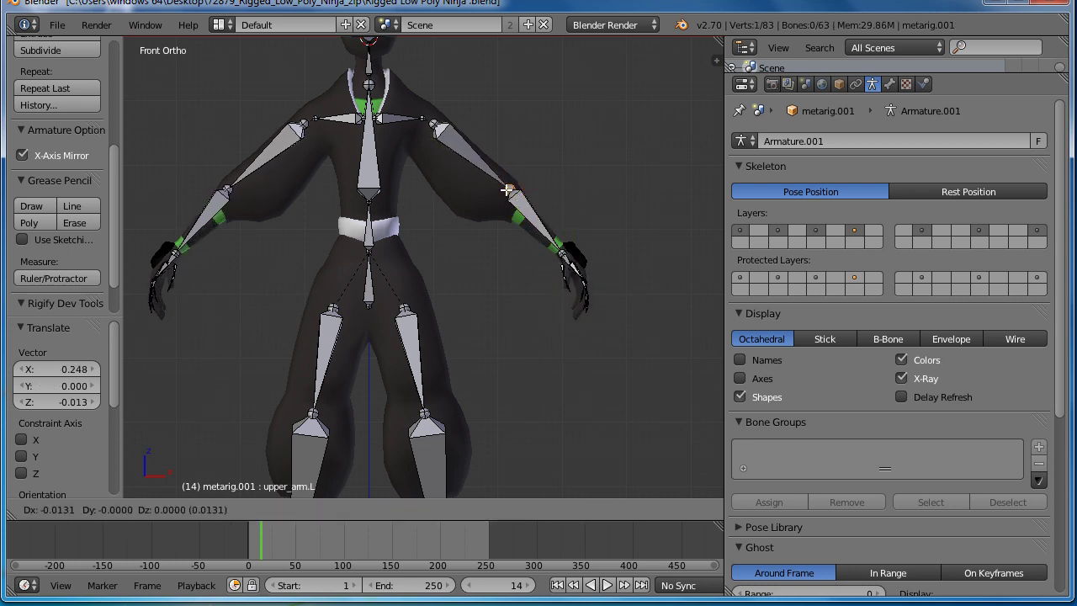
left_click(505, 192)
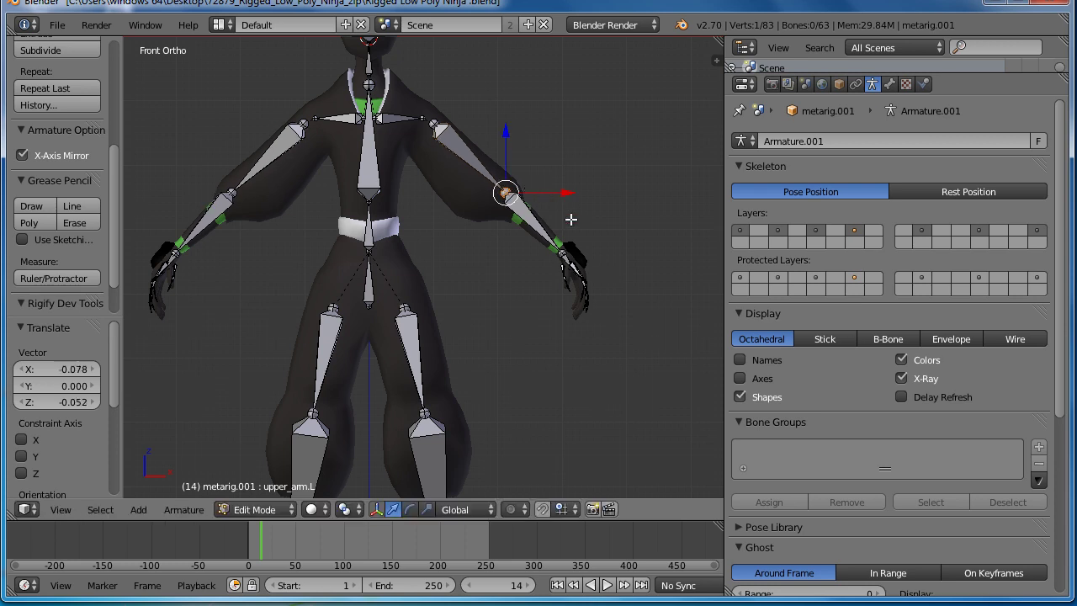
scroll(557, 224, "down", 2)
scroll(549, 261, "up", 2)
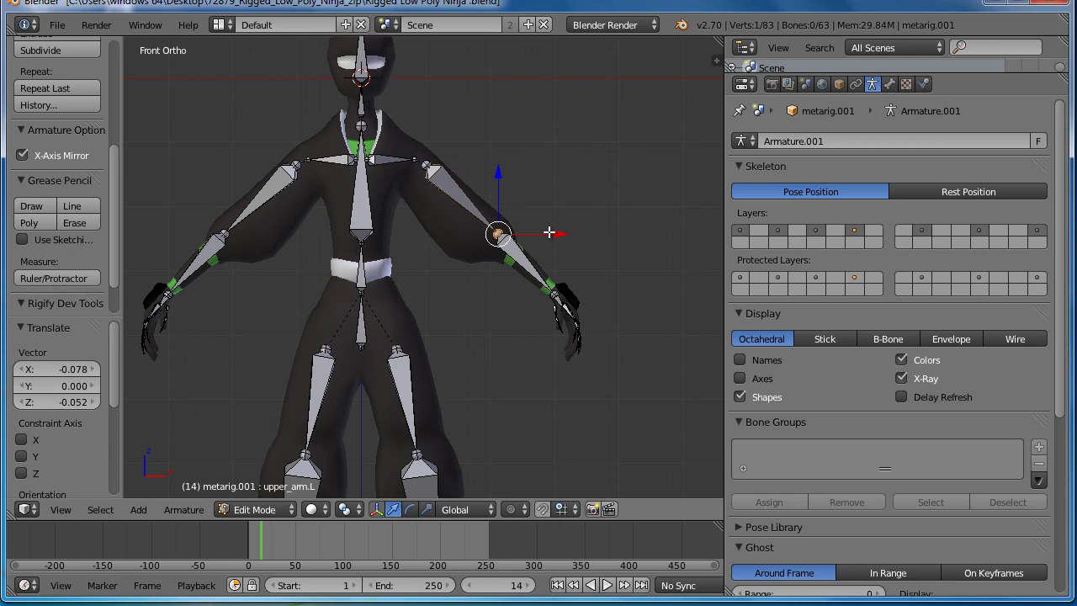
key("KP_7")
From top view, pull the left elbow joint back in line with the arm
scroll(562, 279, "up", 1)
scroll(530, 274, "up", 1)
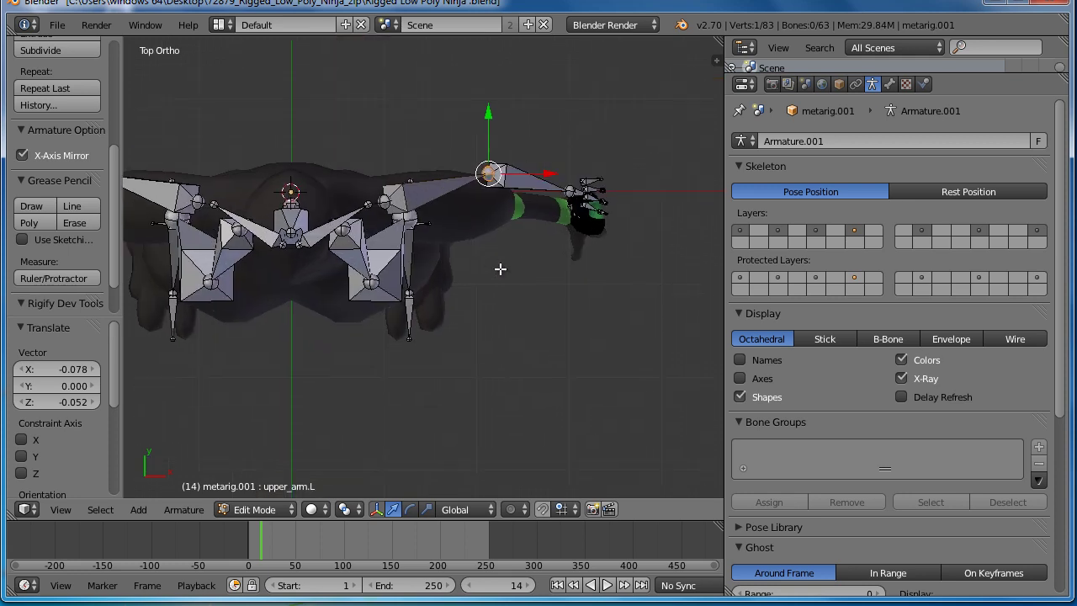
right_click(474, 167)
right_click(473, 167)
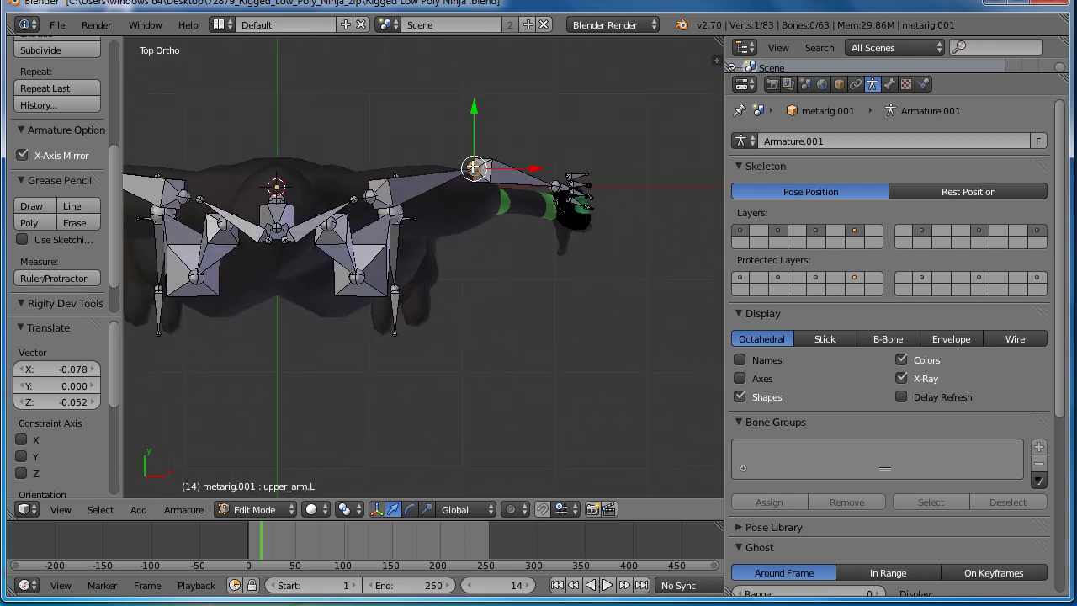
key("g")
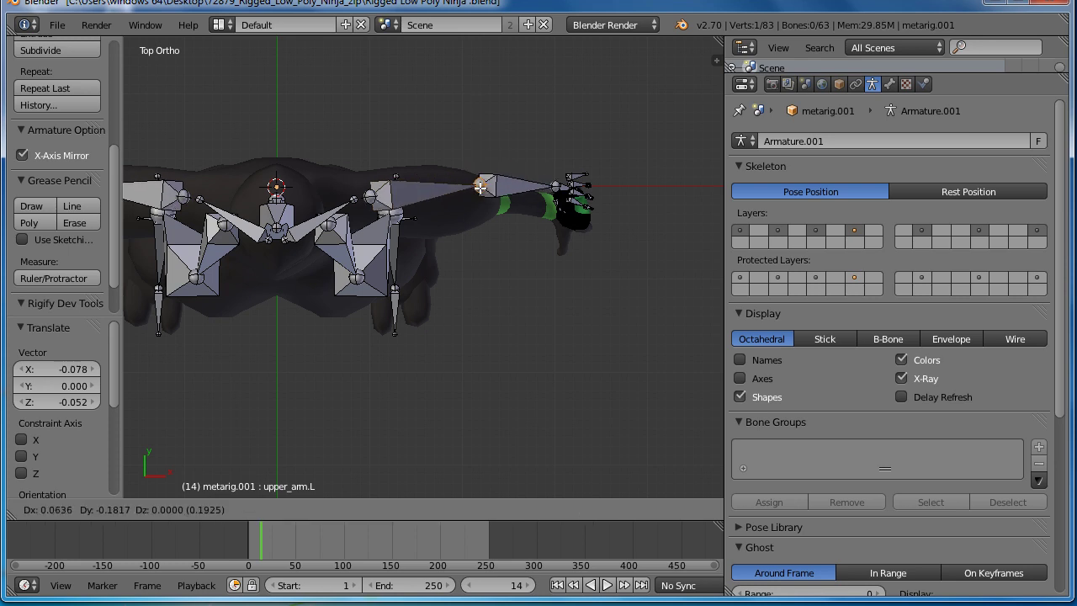
left_click(484, 183)
Circle-select the left hand and finger bones and move them inside the ninja's hand
right_click(555, 186)
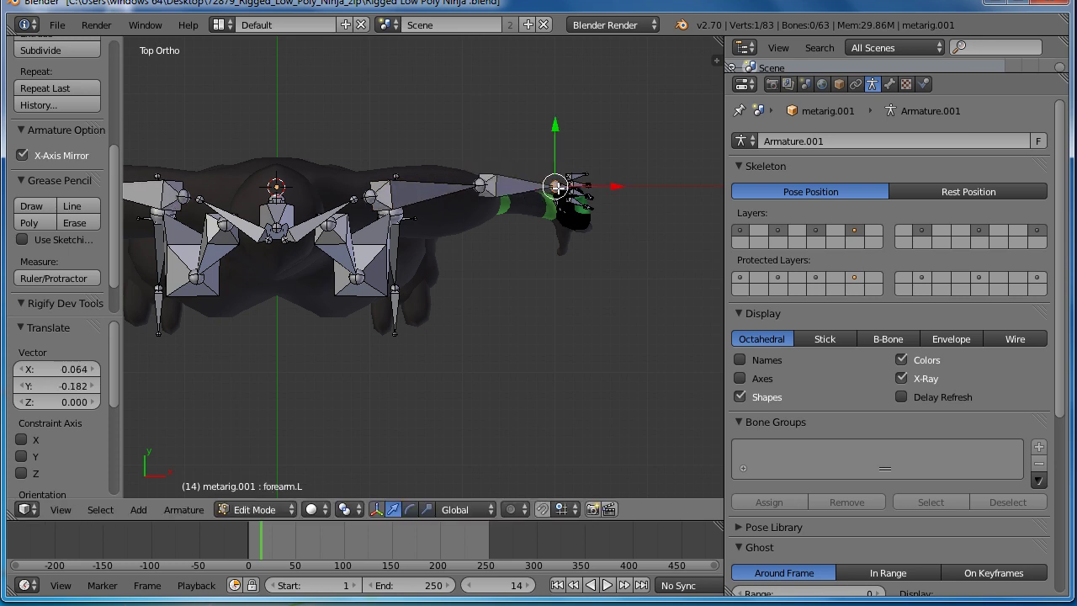
key("c")
left_click_drag(564, 180, 590, 215)
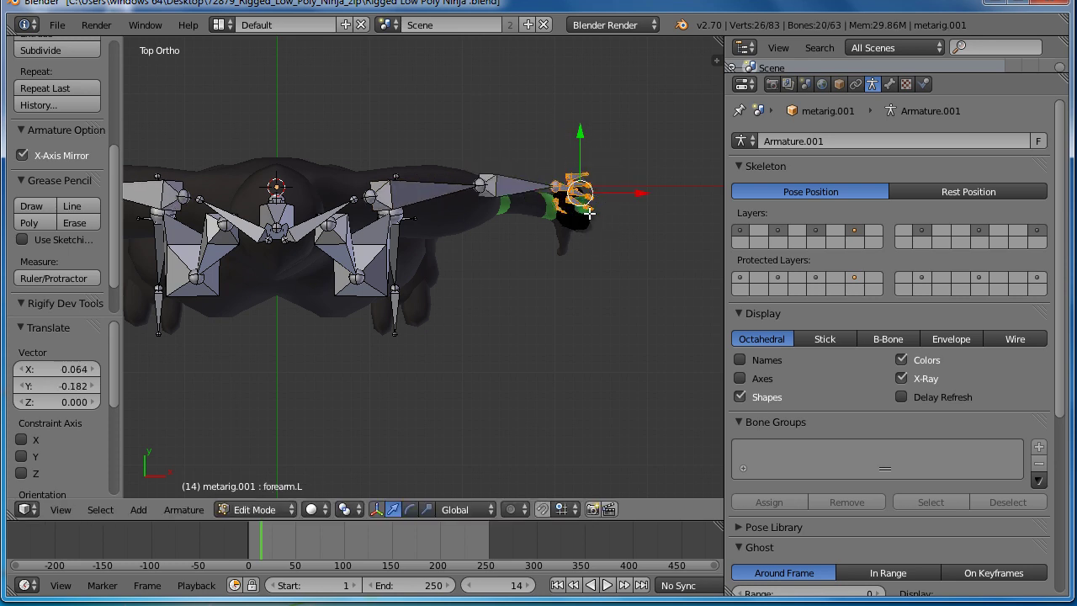
key("g")
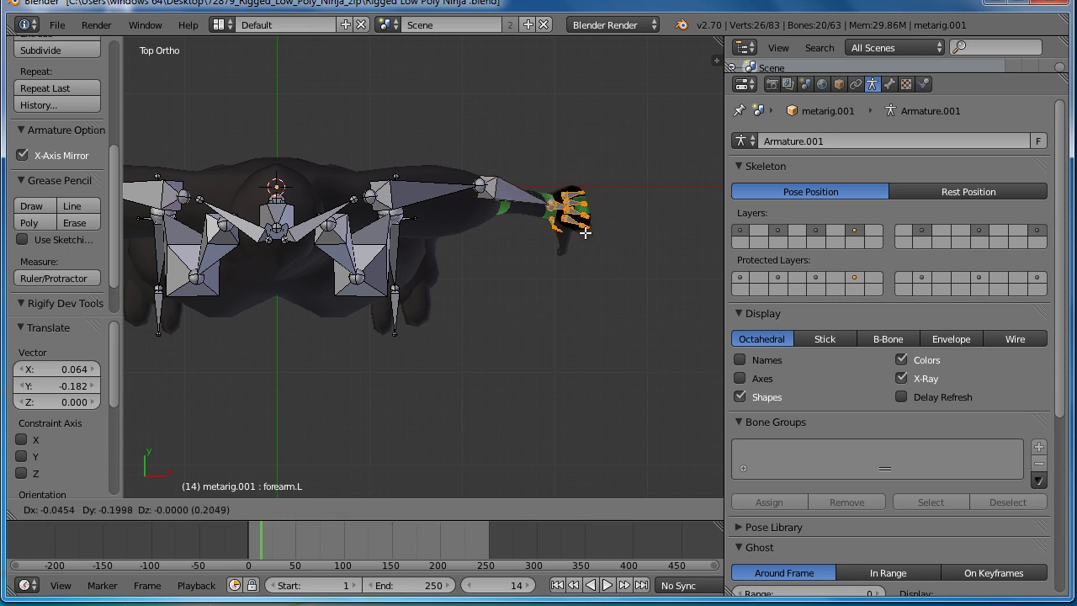
left_click(586, 233)
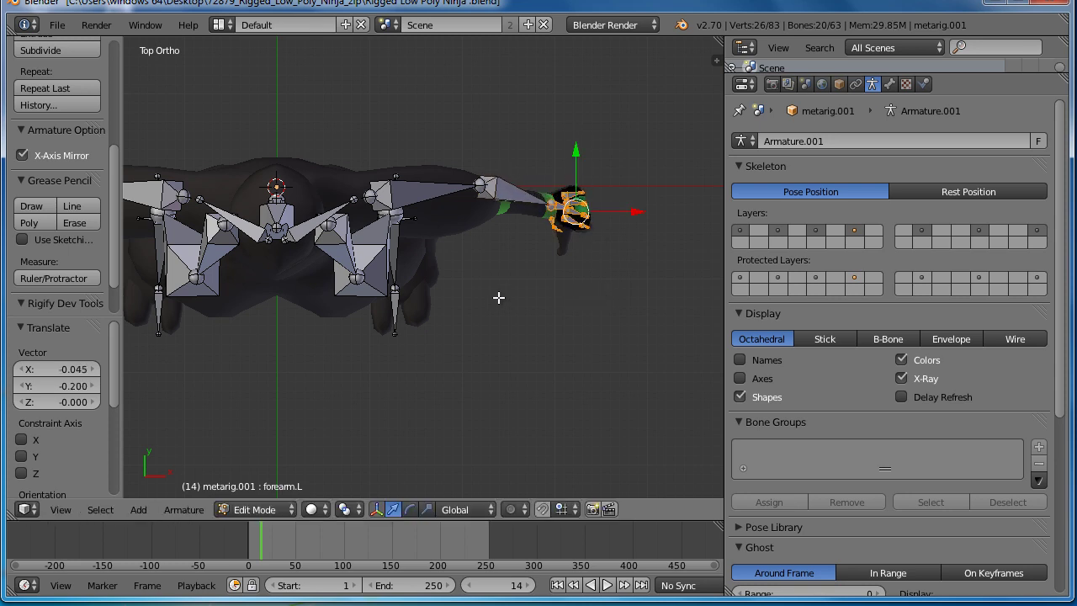
mouse_move(499, 297)
middle_mouse_down()
mouse_move(421, 217)
mouse_move(384, 262)
mouse_move(483, 272)
mouse_move(512, 295)
mouse_move(440, 283)
mouse_move(530, 295)
mouse_move(353, 321)
mouse_move(509, 367)
mouse_move(527, 353)
mouse_move(474, 288)
mouse_move(527, 305)
mouse_move(467, 187)
middle_mouse_up()
In front orthographic view, move the palm's base joint inside the hand
mouse_move(535, 273)
middle_mouse_down()
mouse_move(517, 306)
mouse_move(586, 266)
mouse_move(517, 331)
mouse_move(479, 278)
middle_mouse_up()
scroll(584, 266, "up", 2)
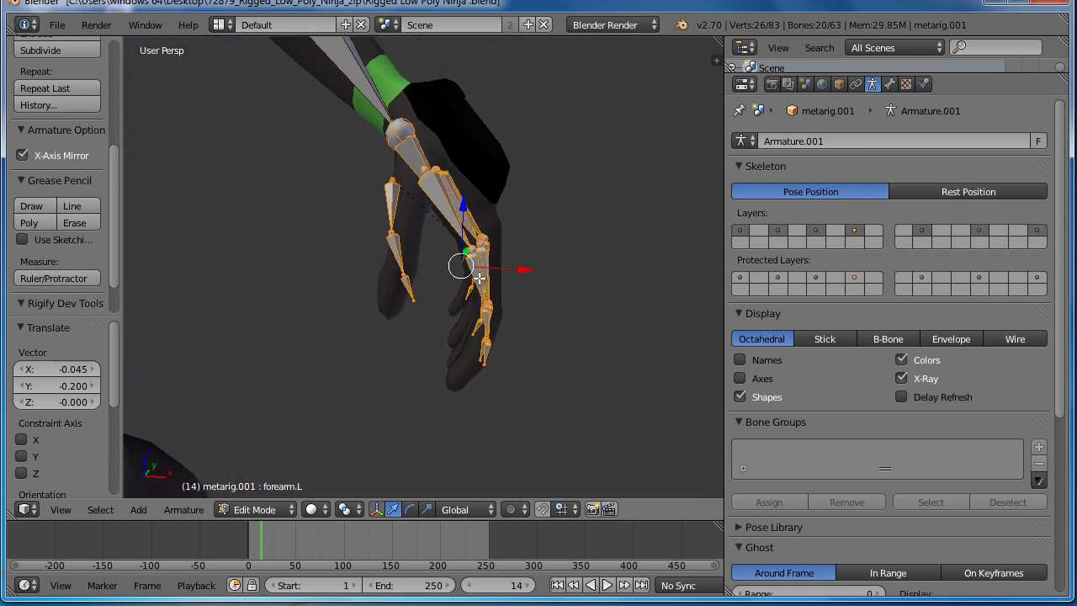
key("KP_5")
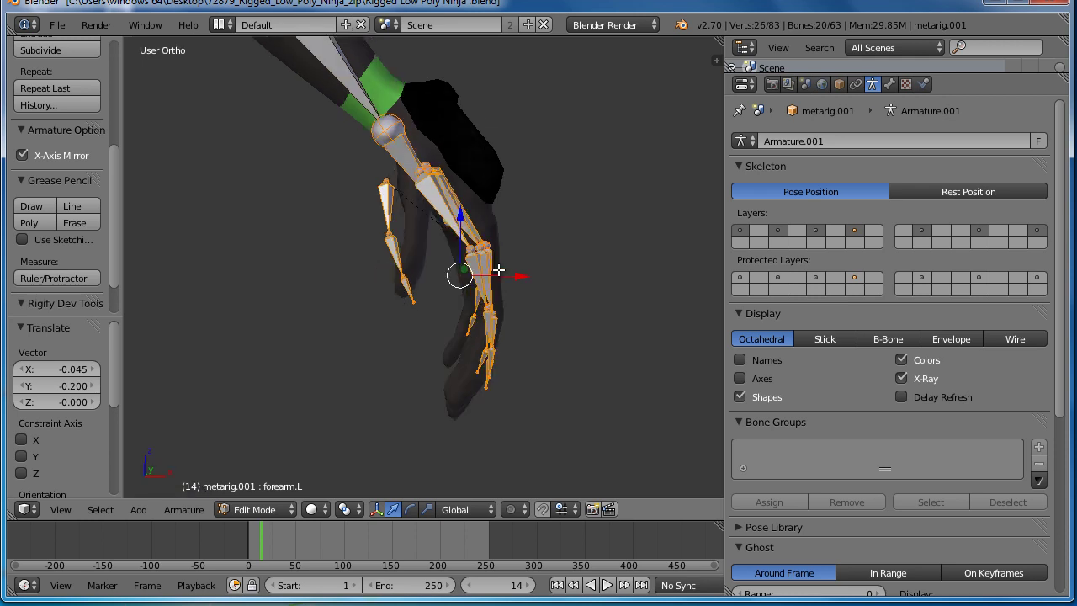
key("KP_1")
right_click(468, 250)
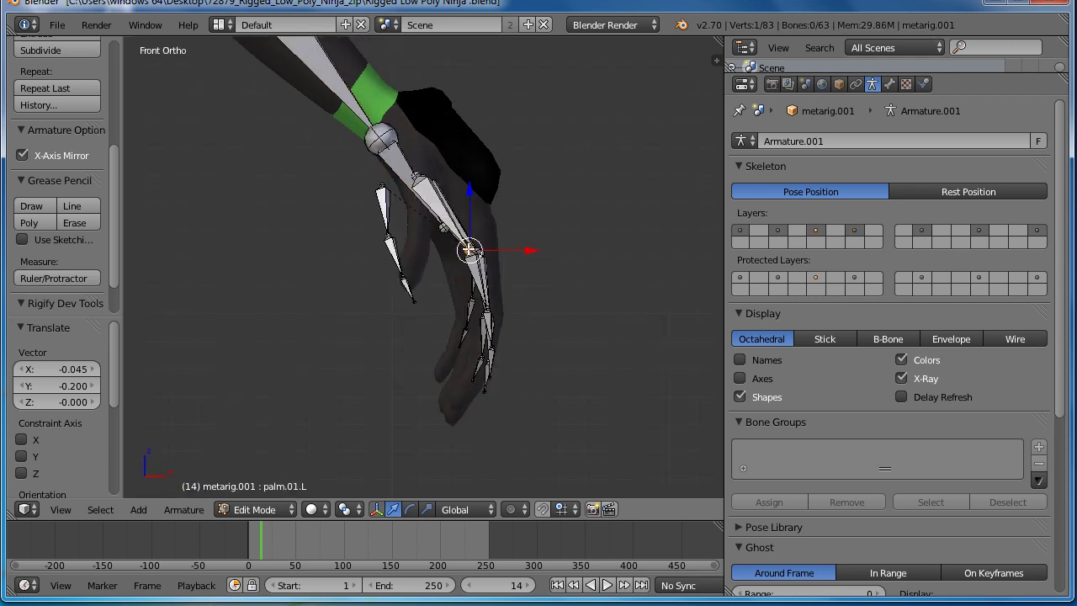
key("g")
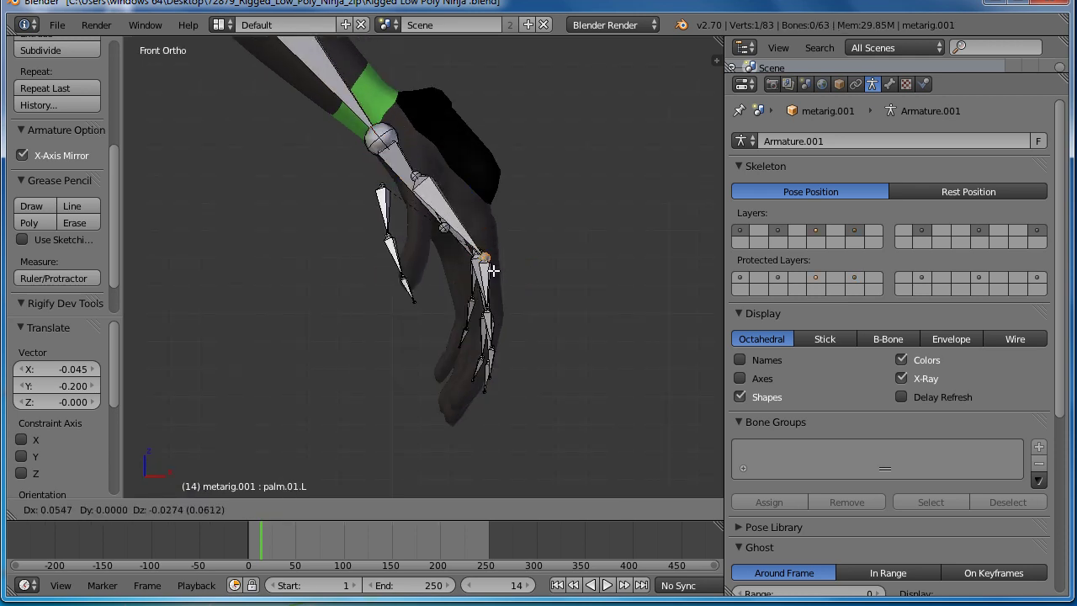
left_click(493, 271)
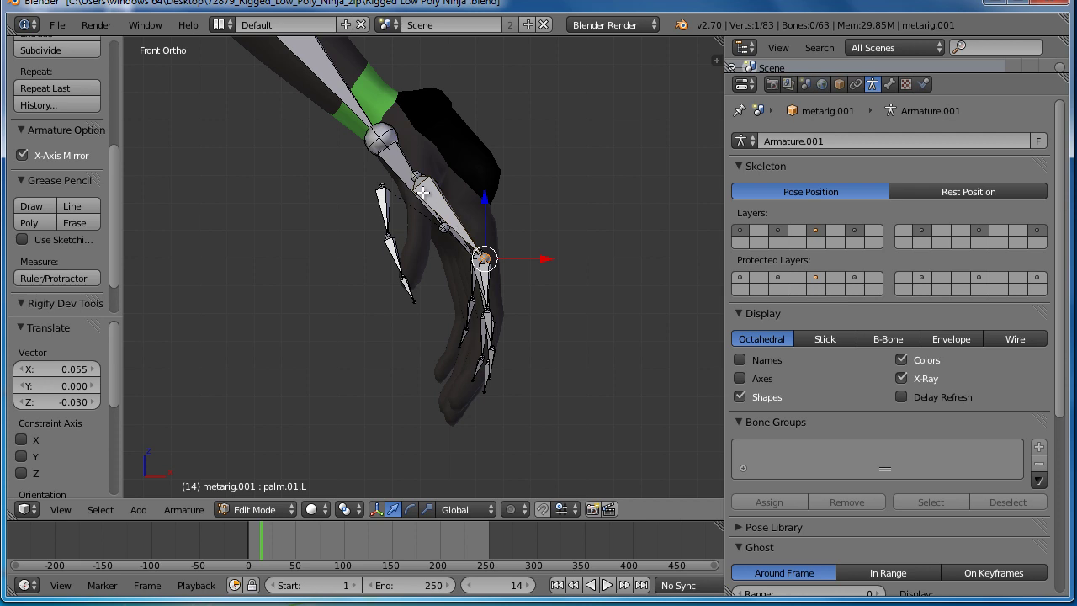
Reposition the index finger's middle joint and fingertip along the mesh finger
right_click(487, 312)
key("g")
left_click(493, 307)
key("g")
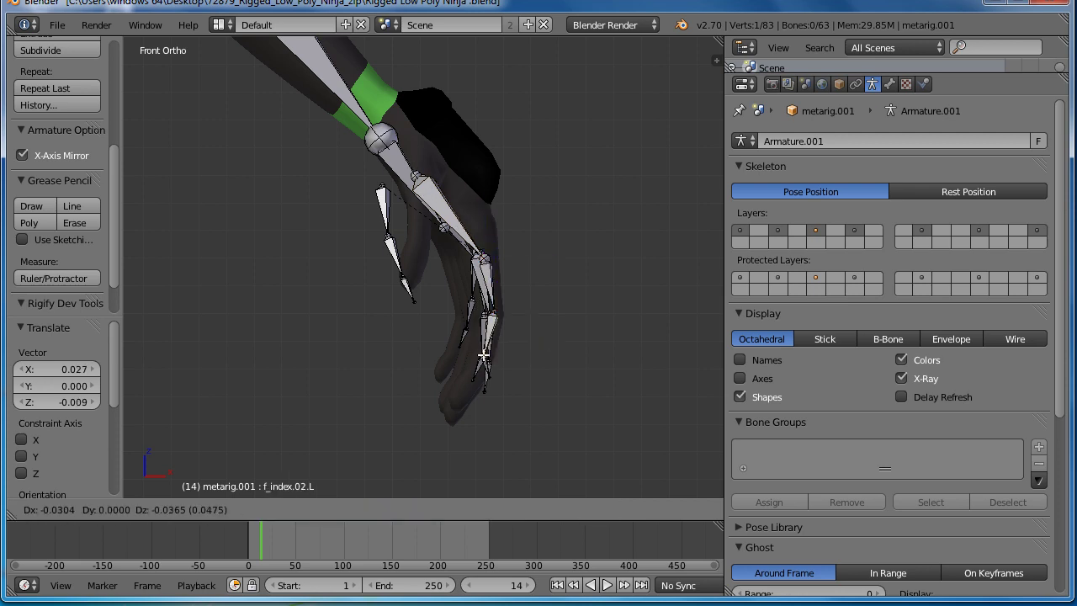
left_click(484, 357)
right_click(488, 373)
key("g")
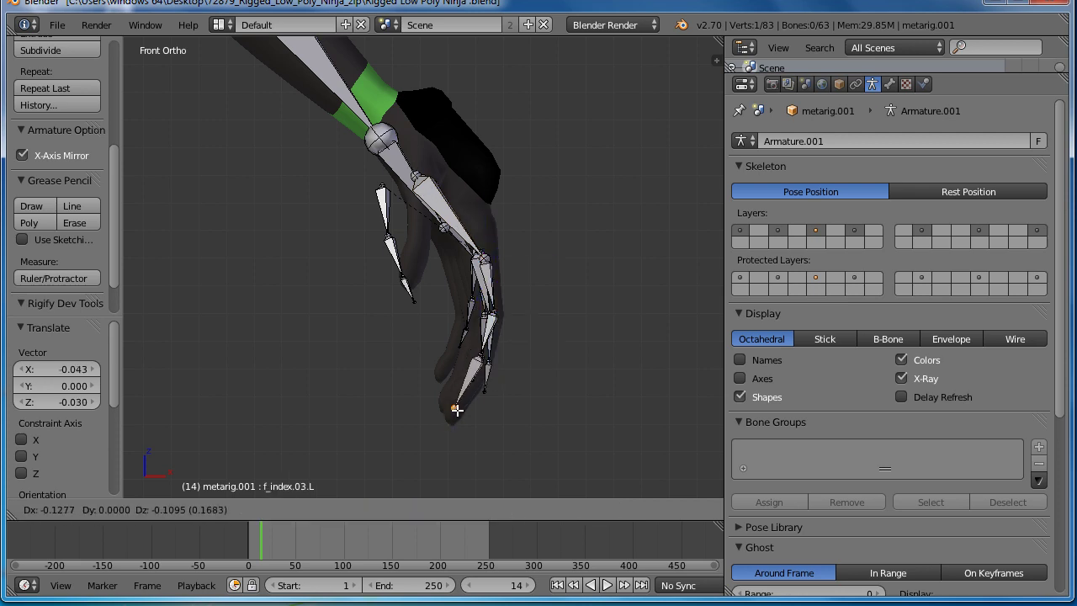
left_click(456, 410)
right_click(480, 349)
key("g")
left_click(533, 337)
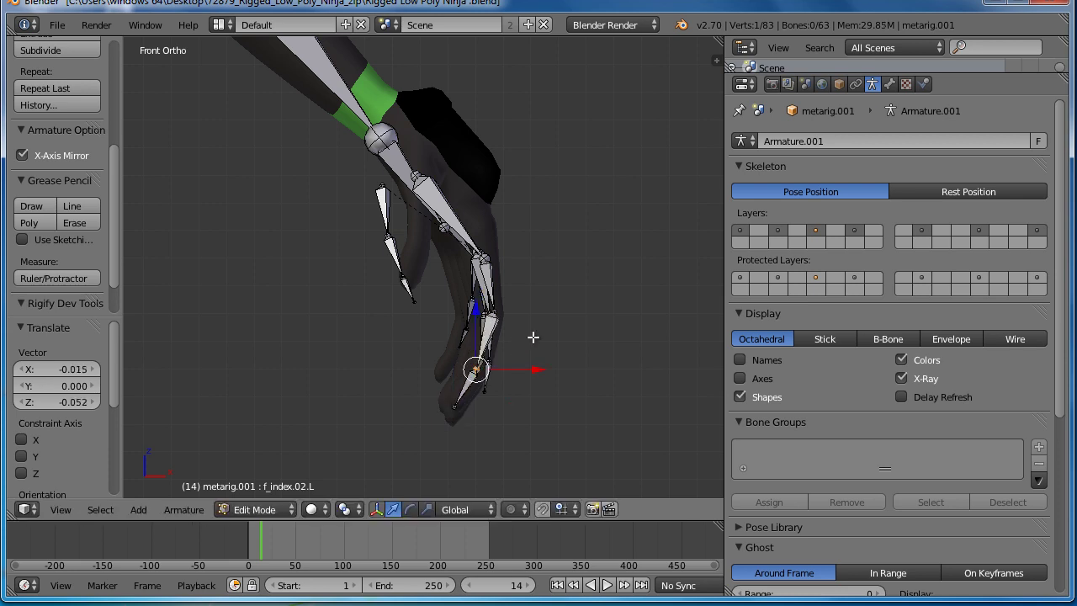
mouse_move(533, 337)
middle_mouse_down()
mouse_move(389, 349)
mouse_move(527, 347)
mouse_move(483, 274)
middle_mouse_up()
Place the second palm bone and the middle finger's middle joint inside the hand
right_click(515, 325)
key("KP_1")
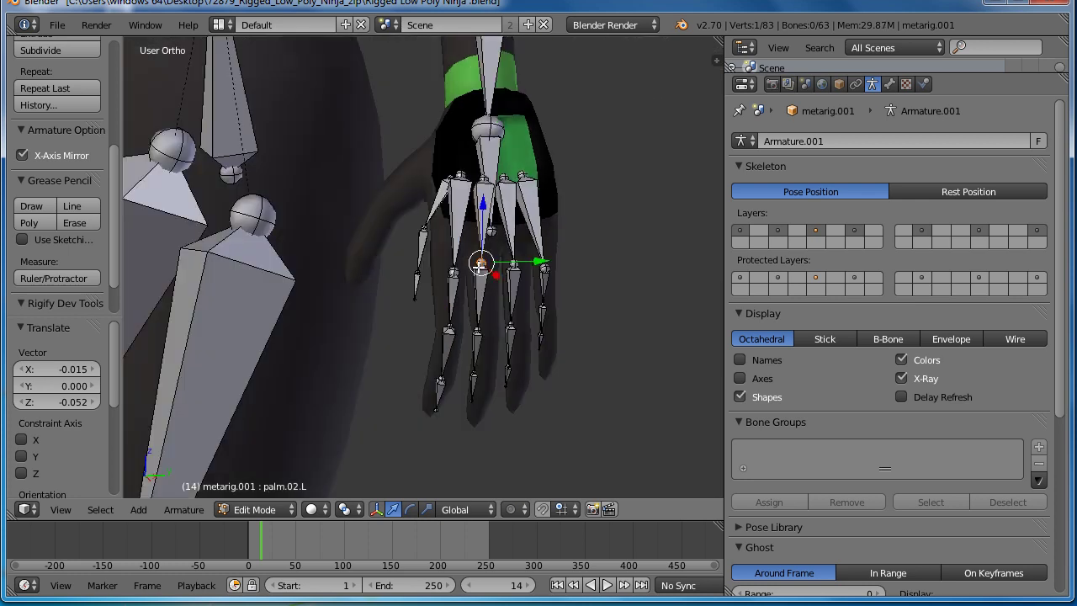
key("g")
left_click(505, 312)
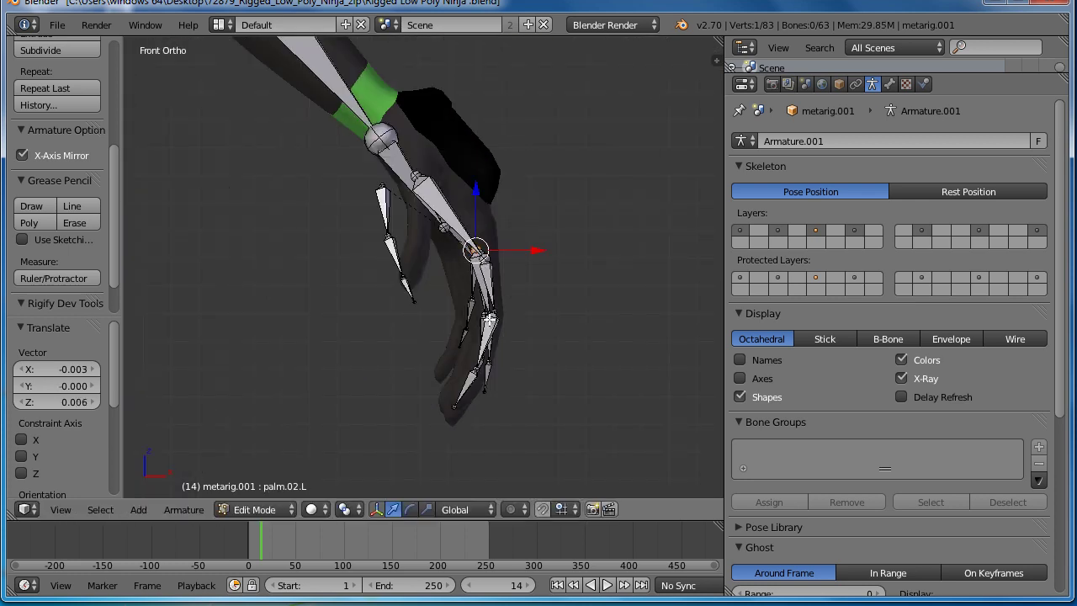
right_click(489, 320)
key("g")
left_click(489, 328)
key("g")
left_click(489, 362)
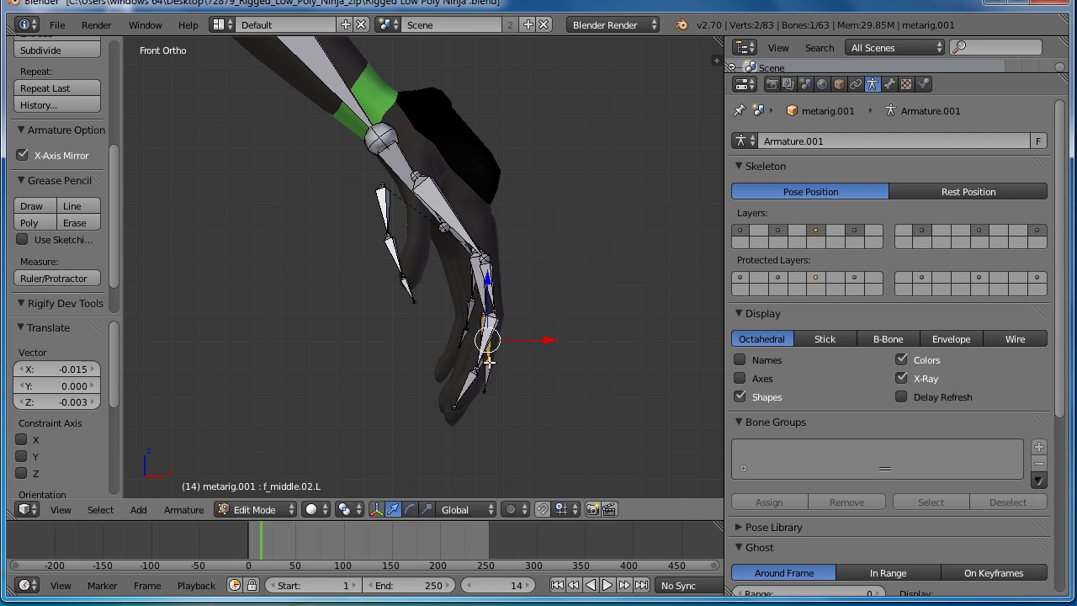
Extend the middle fingertip to the finger's end, nudging f_middle.03.L along Y
key("g")
left_click(481, 386)
key("g")
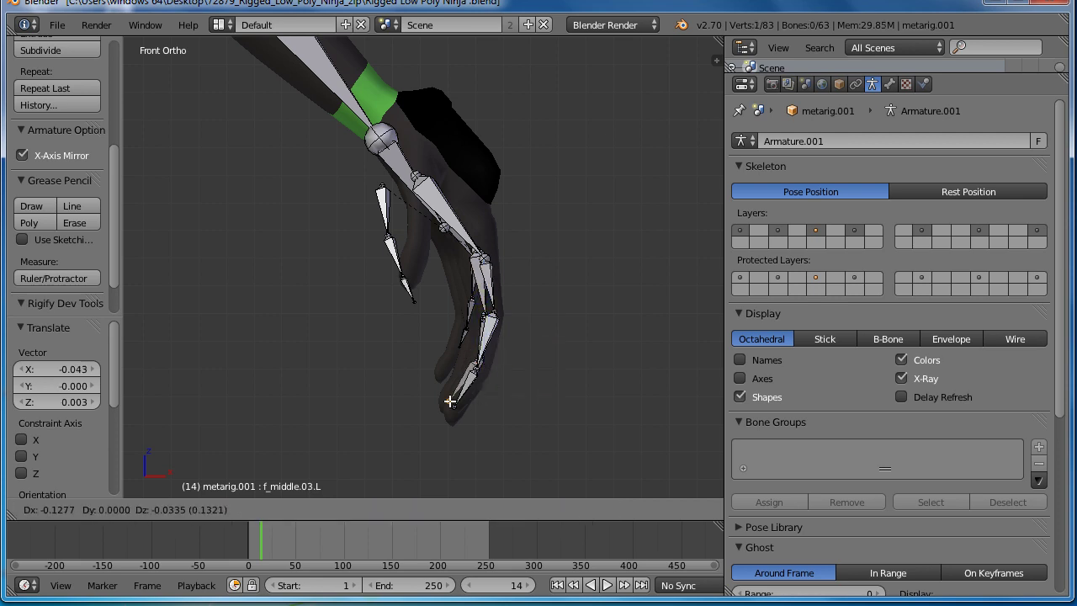
left_click(450, 402)
mouse_move(450, 402)
middle_mouse_down()
mouse_move(537, 351)
mouse_move(516, 332)
mouse_move(472, 357)
mouse_move(558, 277)
mouse_move(516, 337)
middle_mouse_up()
right_click(482, 346)
key("g")
key("y")
left_click(488, 335)
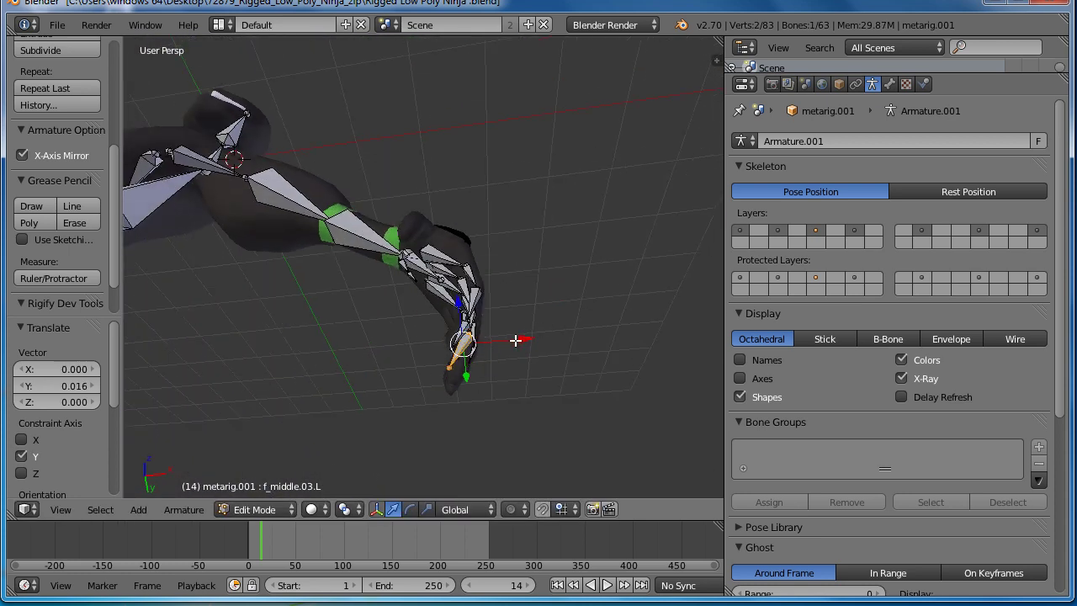
Shift the left fingertip bone along the X axis into the finger mesh
key("g")
key("x")
mouse_move(498, 381)
middle_mouse_down()
mouse_move(459, 375)
mouse_move(293, 392)
mouse_move(505, 325)
middle_mouse_up()
key("g")
key("x")
left_click(462, 378)
Move the ring finger's base and middle bones along Y into the finger
right_click(485, 278)
key("g")
key("y")
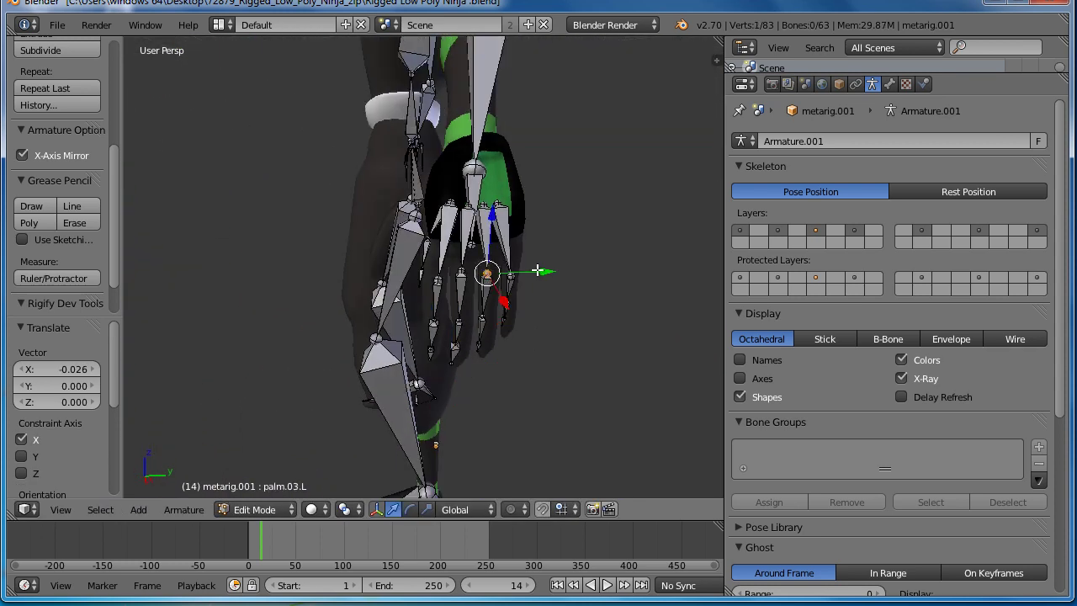
left_click(486, 286)
right_click(483, 324)
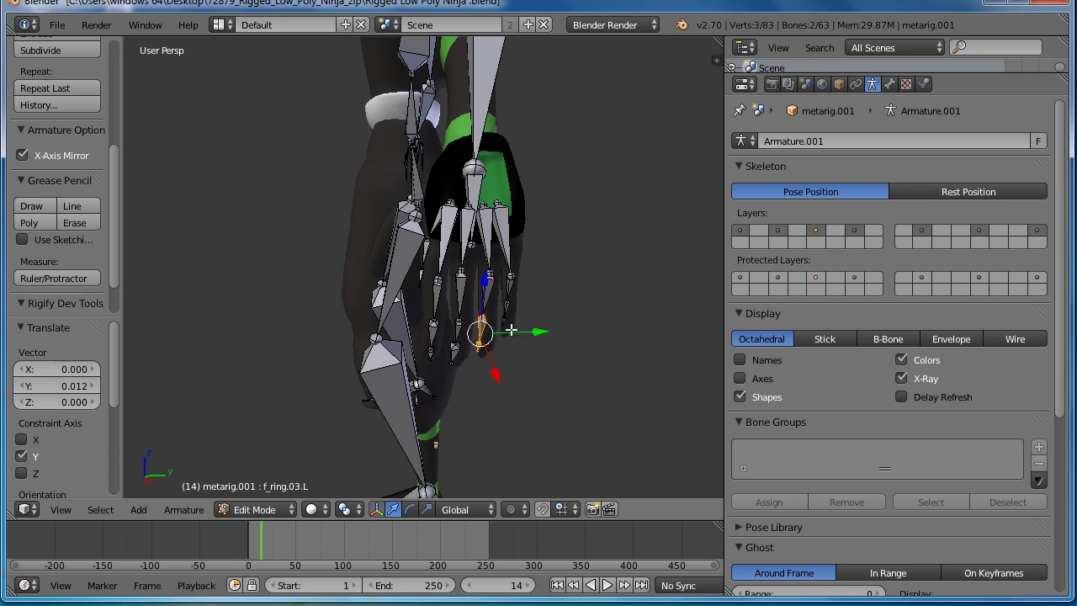
key("g")
key("y")
left_click(483, 347)
Nudge the ring finger's base bone into place from the back view
right_click(487, 353)
mouse_move(486, 353)
middle_mouse_down()
mouse_move(383, 284)
mouse_move(352, 299)
middle_mouse_up()
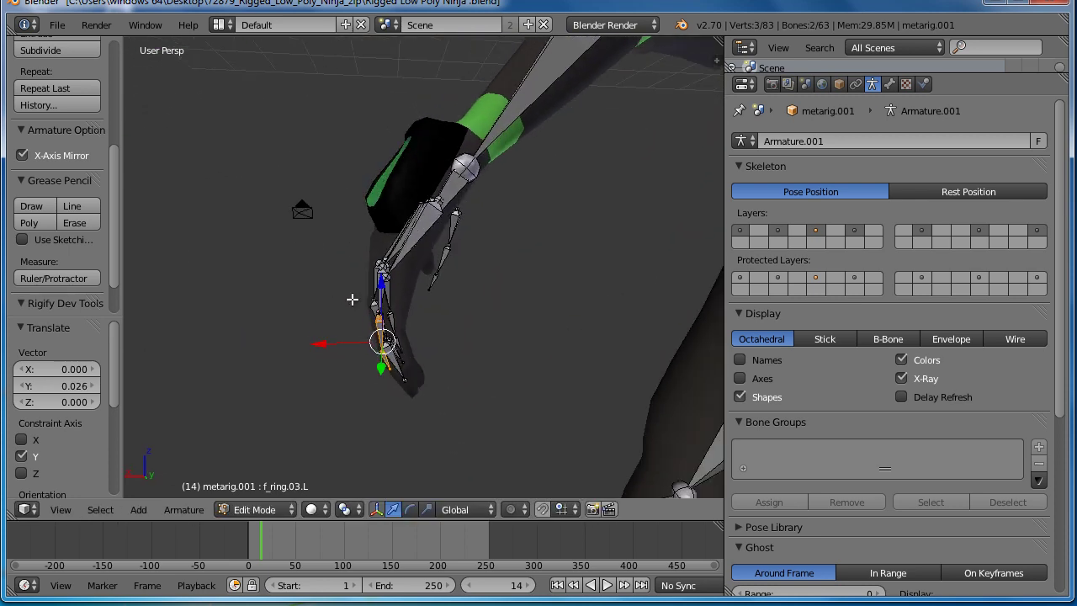
key("ctrl+KP_1")
scroll(514, 346, "up", 1)
scroll(482, 387, "up", 1)
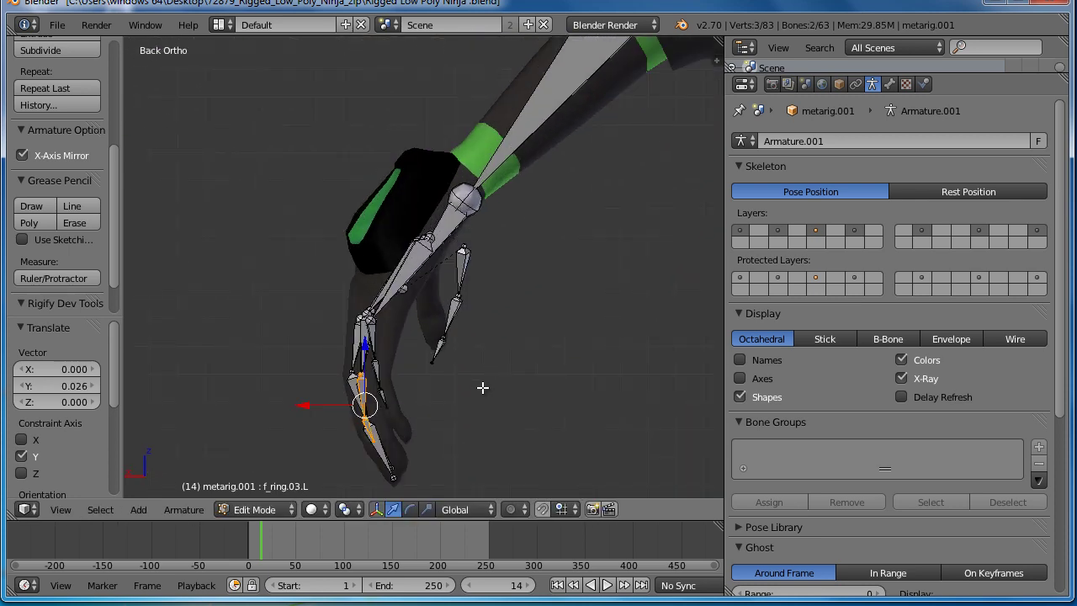
scroll(454, 320, "up", 2)
right_click(308, 252)
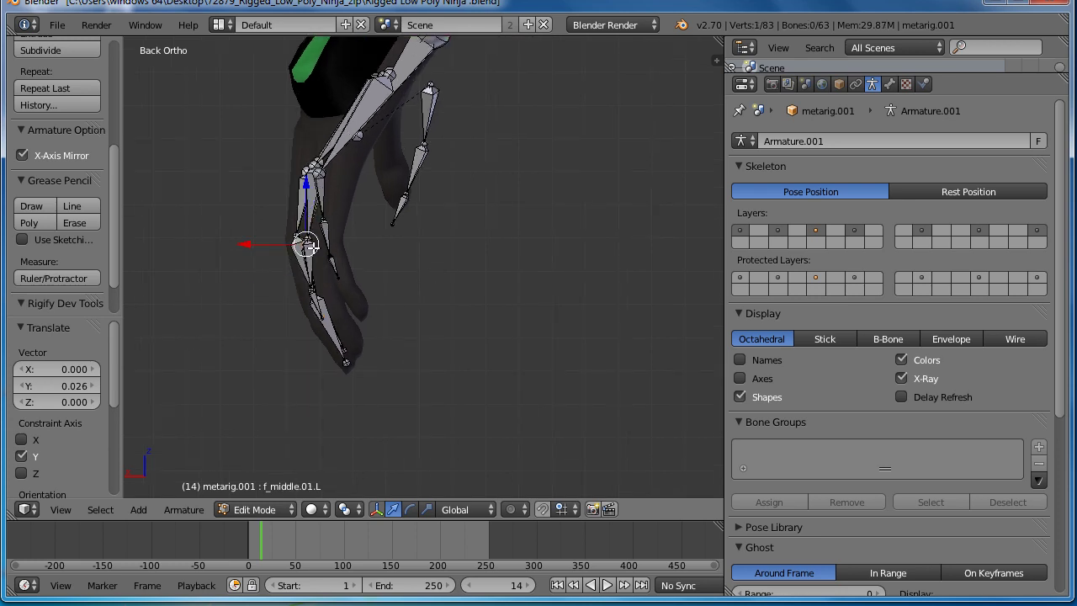
right_click(308, 223)
middle_click_drag(307, 223, 437, 303)
key("ctrl+KP_1")
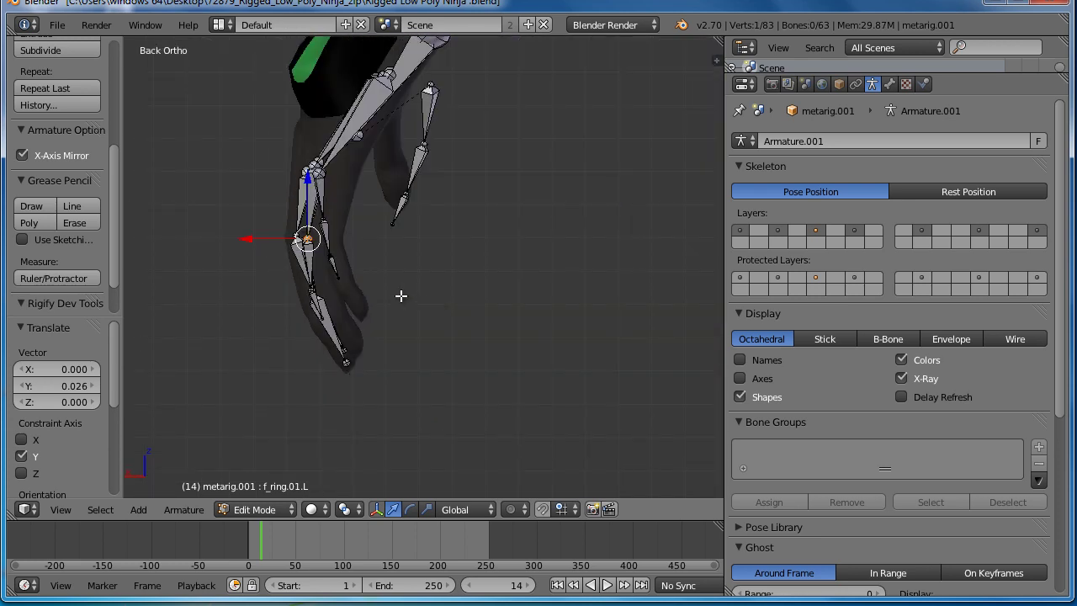
key("g")
left_click(413, 300)
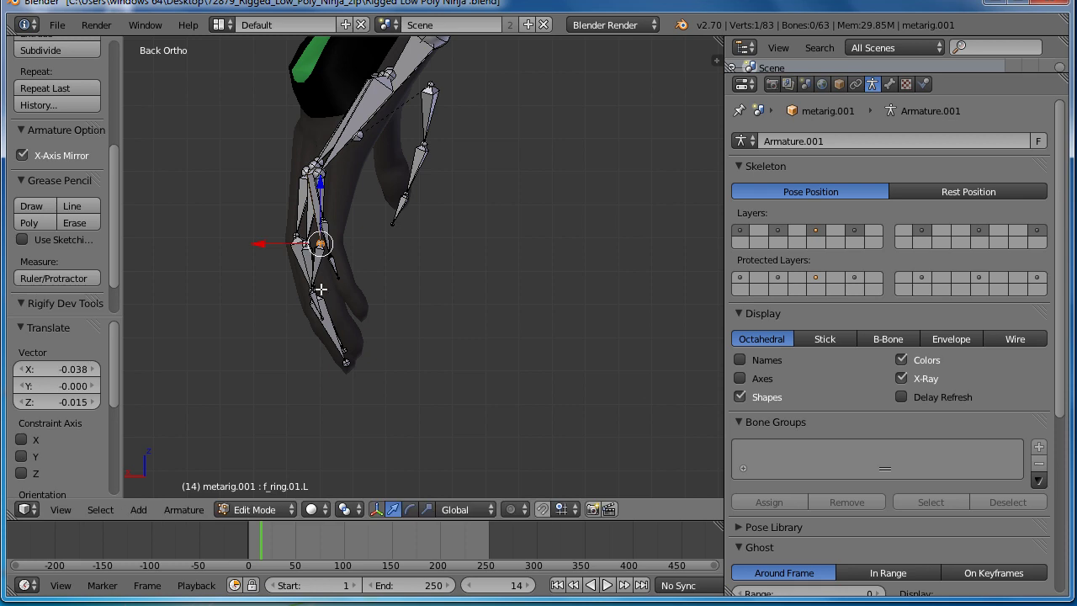
Reposition the index and ring fingertip joints lower inside their fingers
right_click(321, 311)
key("g")
left_click(320, 323)
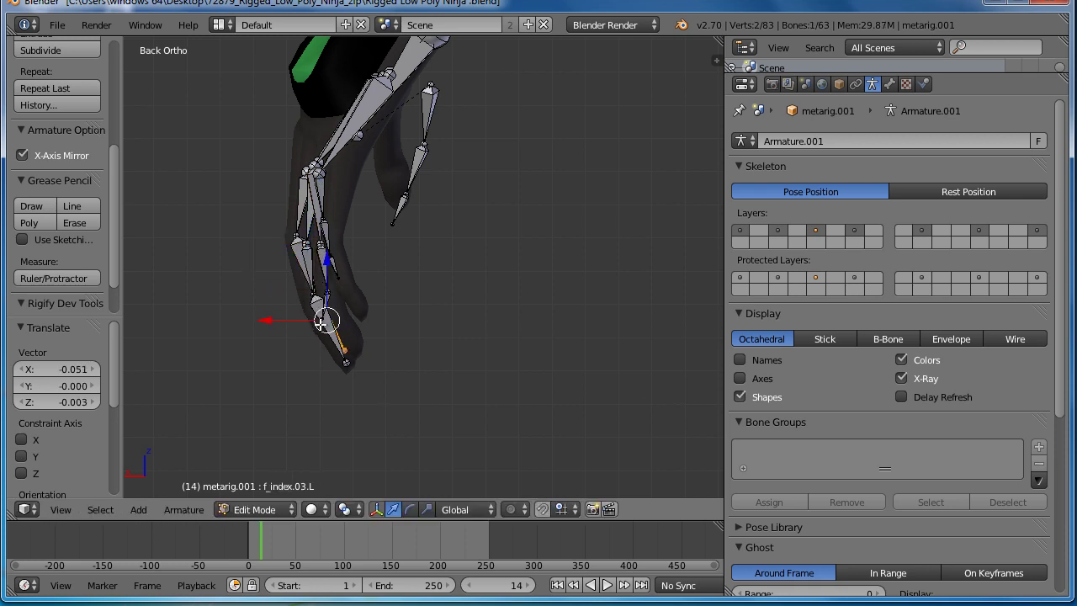
right_click(321, 313)
key("g")
left_click(366, 353)
right_click(327, 291)
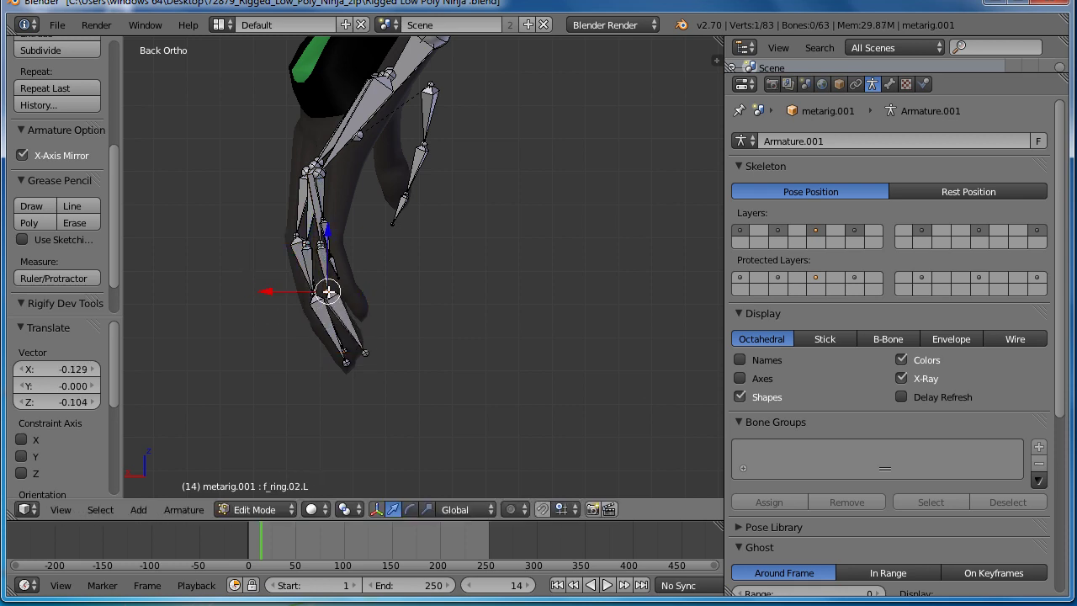
right_click(363, 352)
key("g")
left_click(356, 353)
Adjust the ring finger base joint and the palm joint behind the fingers
right_click(323, 245)
key("g")
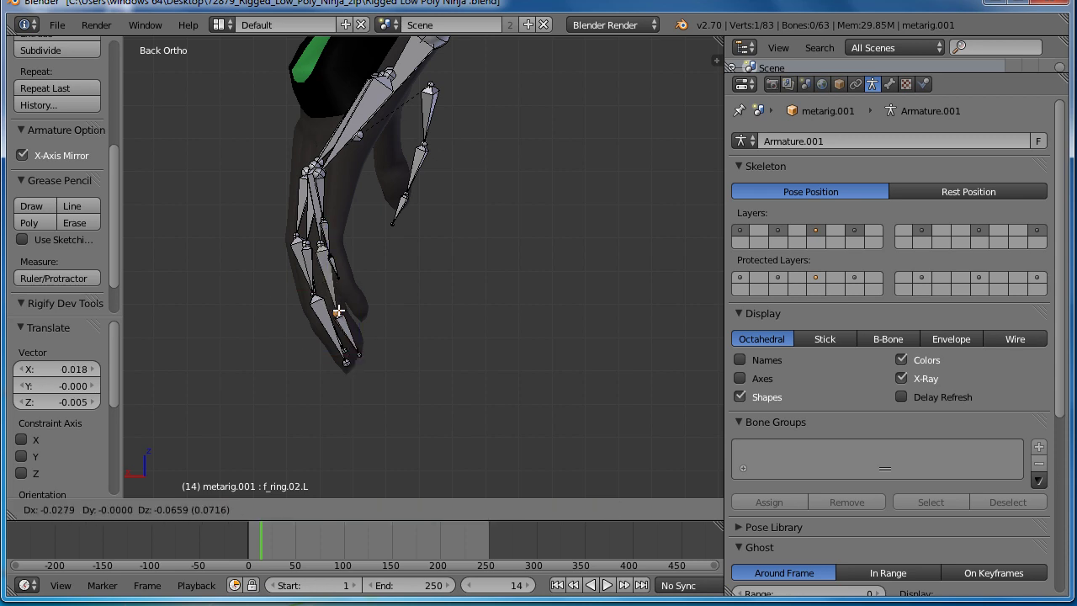
left_click(321, 243)
right_click(308, 172)
key("g")
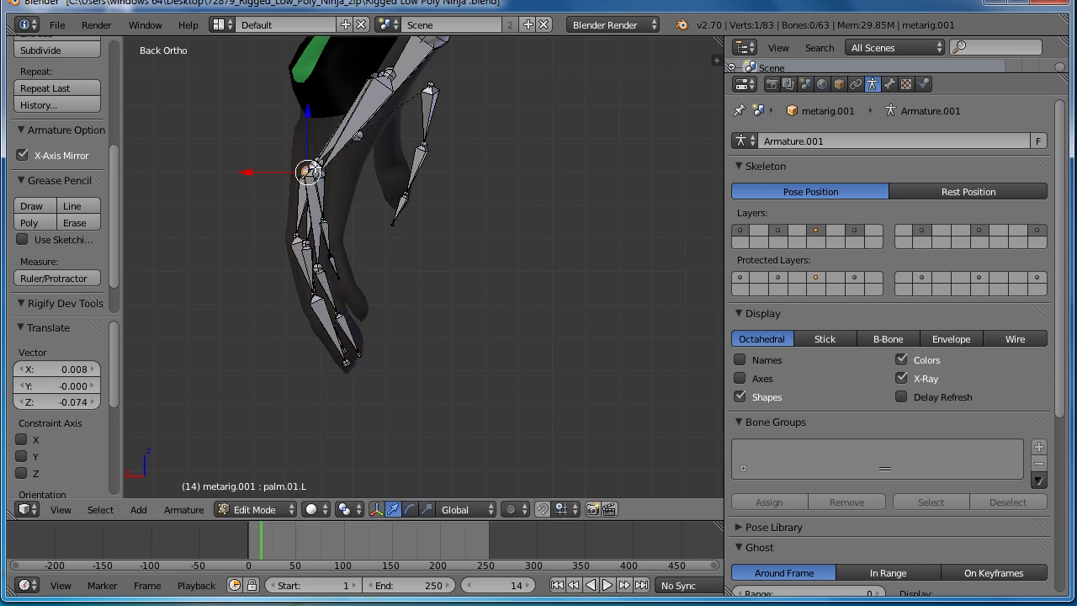
left_click(310, 171)
right_click(309, 171)
middle_click_drag(367, 314, 569, 204)
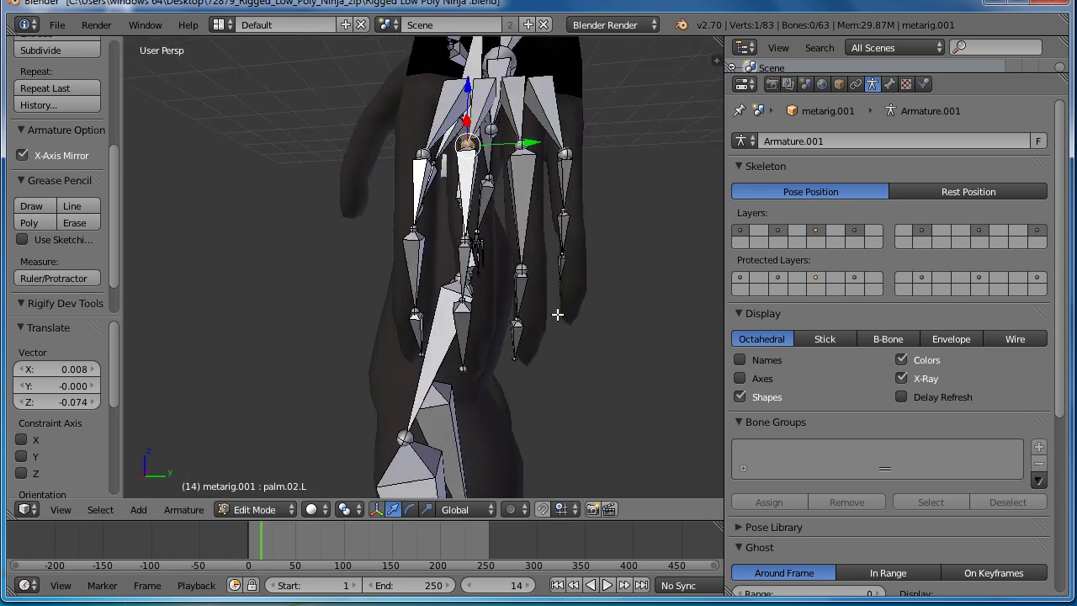
Fit the pinky fingertip and base joints inside the pinky finger mesh
right_click(569, 217)
key("ctrl+KP_1")
scroll(425, 280, "up", 2)
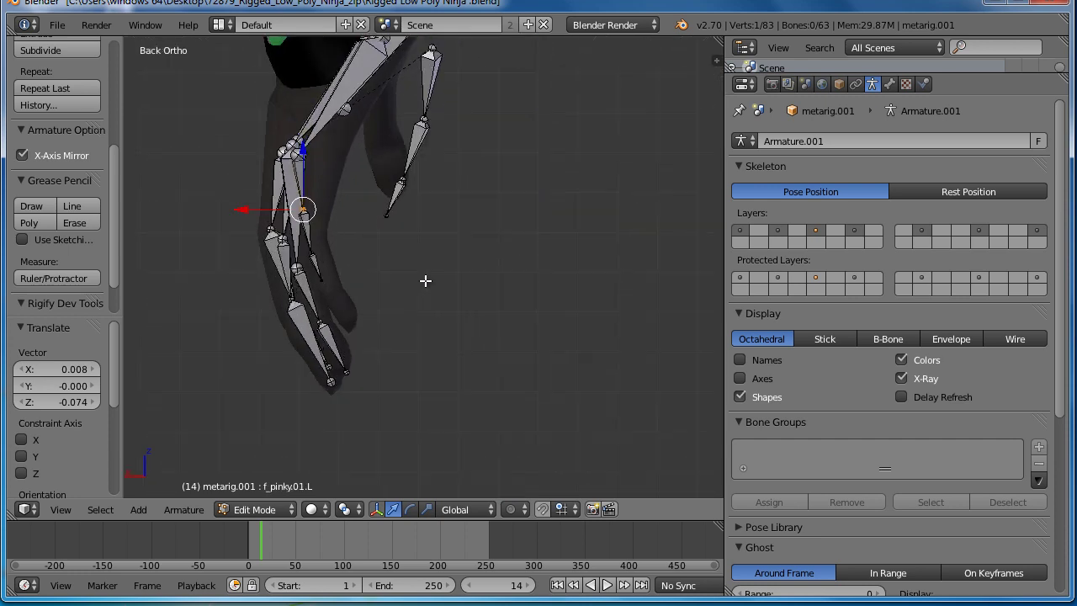
right_click(318, 264)
key("g")
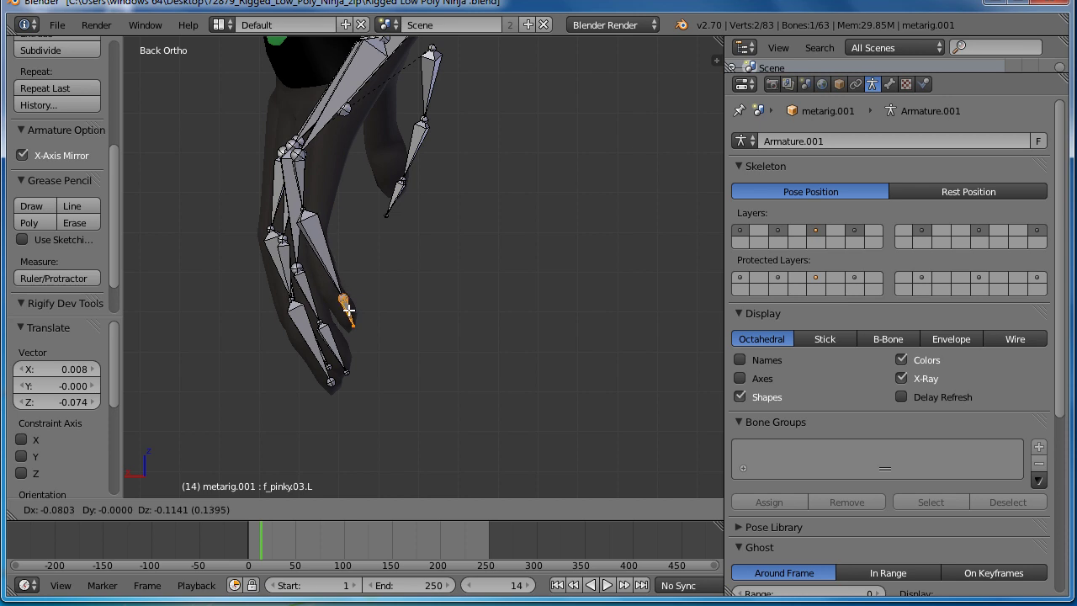
left_click(341, 291)
right_click(313, 244)
right_click(300, 210)
right_click(306, 216)
key("g")
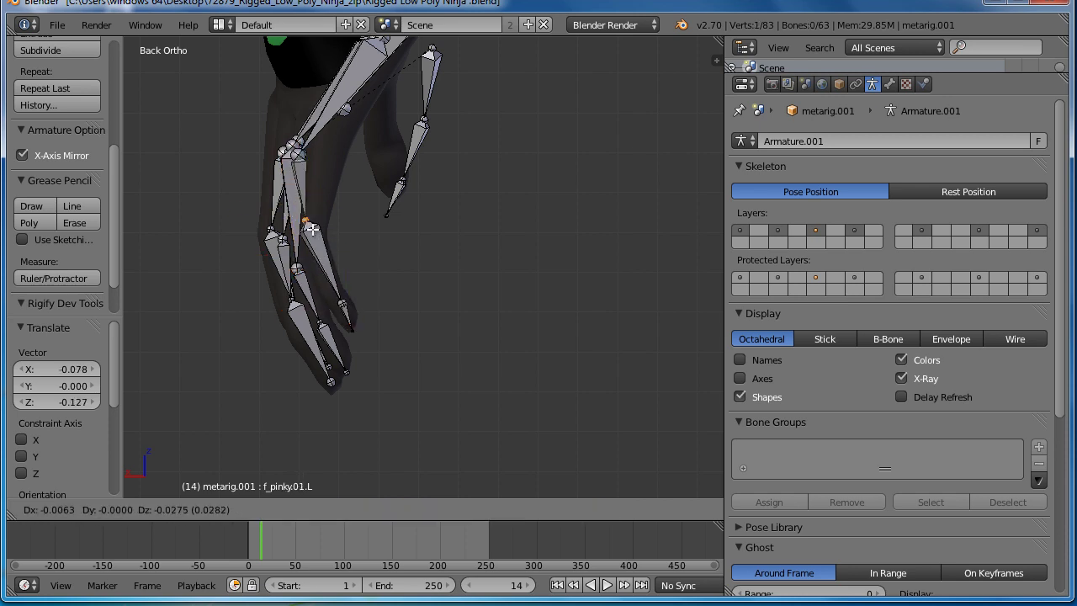
left_click(318, 246)
middle_click_drag(320, 244, 421, 244)
Move four selected palm joints together into the palm from the front view
scroll(420, 244, "down", 2)
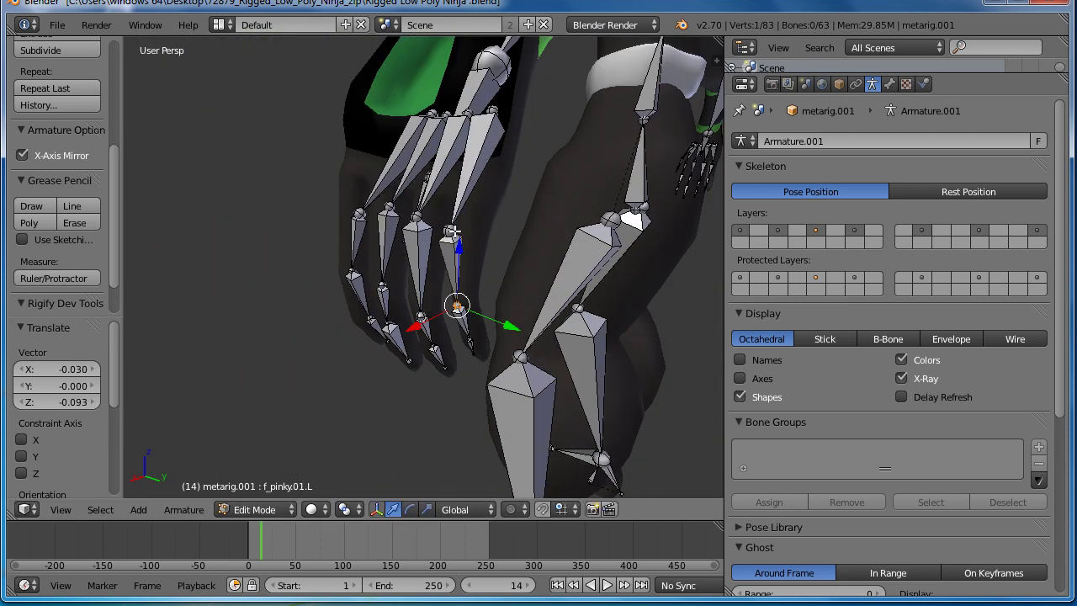
right_click(446, 233)
right_click(417, 217, "shift")
right_click(390, 207, "shift")
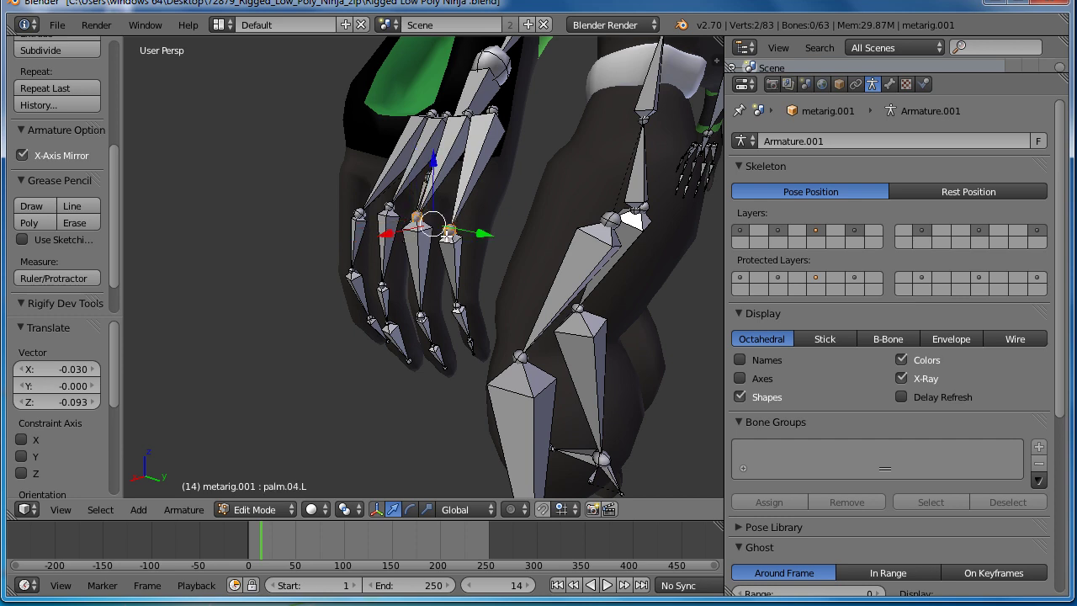
right_click(362, 216, "shift")
key("KP_5")
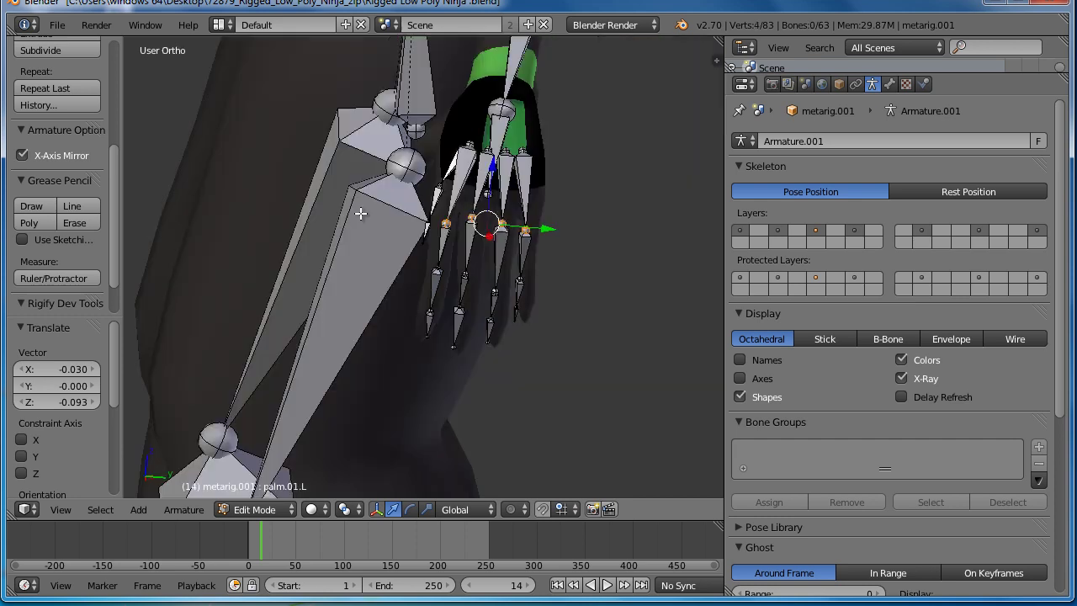
key("KP_1")
scroll(555, 215, "up", 2)
key("g")
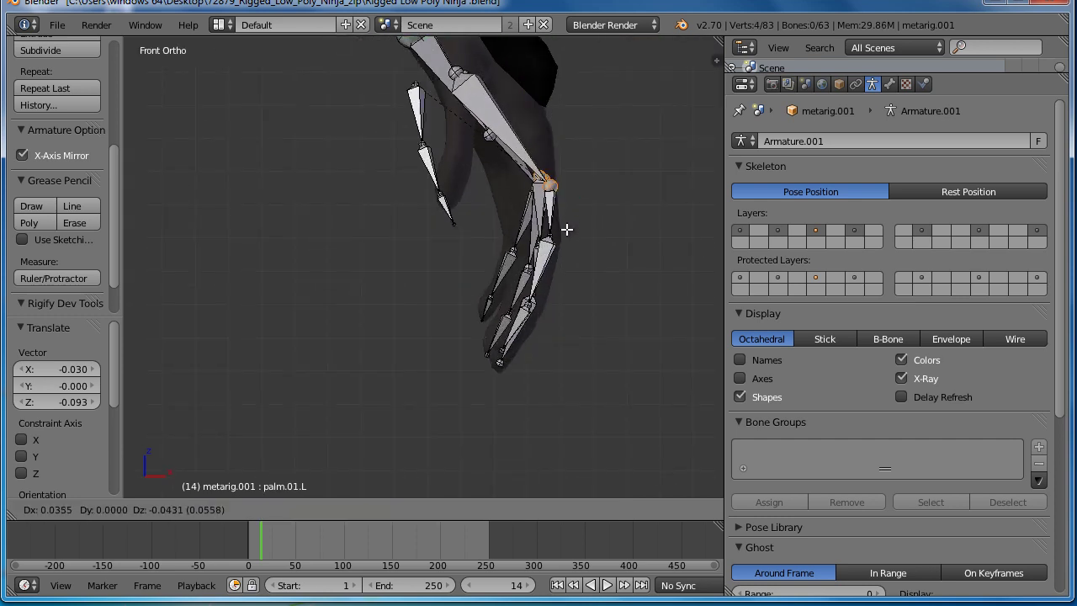
left_click(564, 223)
mouse_move(539, 137)
middle_mouse_down()
mouse_move(529, 204)
mouse_move(256, 205)
mouse_move(312, 210)
middle_mouse_up()
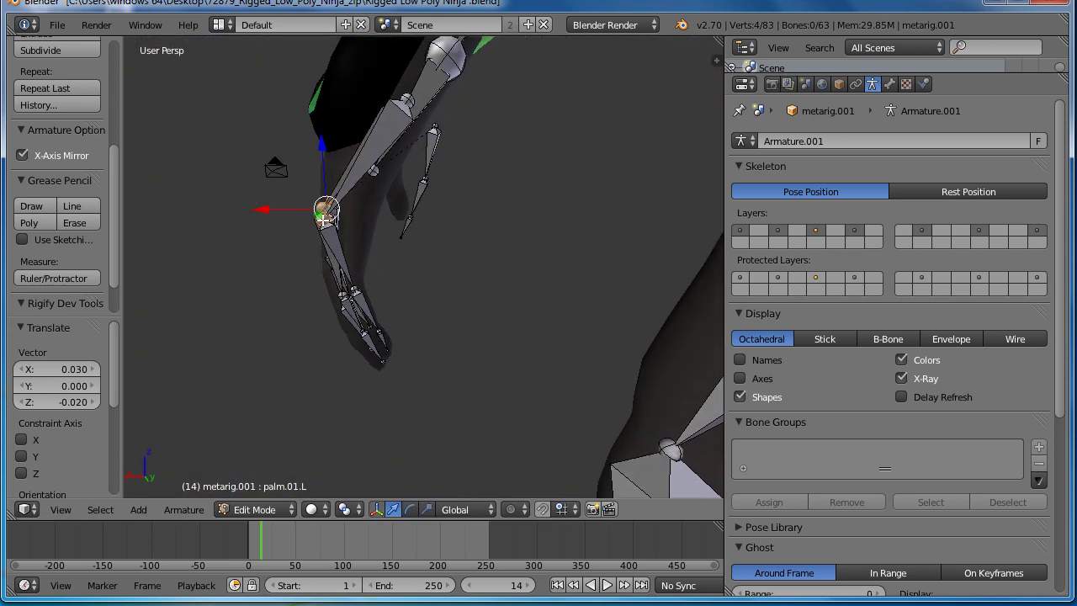
Shift the pinky-side and ring-side palm joints along the X axis
right_click(327, 212)
key("g")
key("x")
left_click(325, 233)
right_click(325, 208)
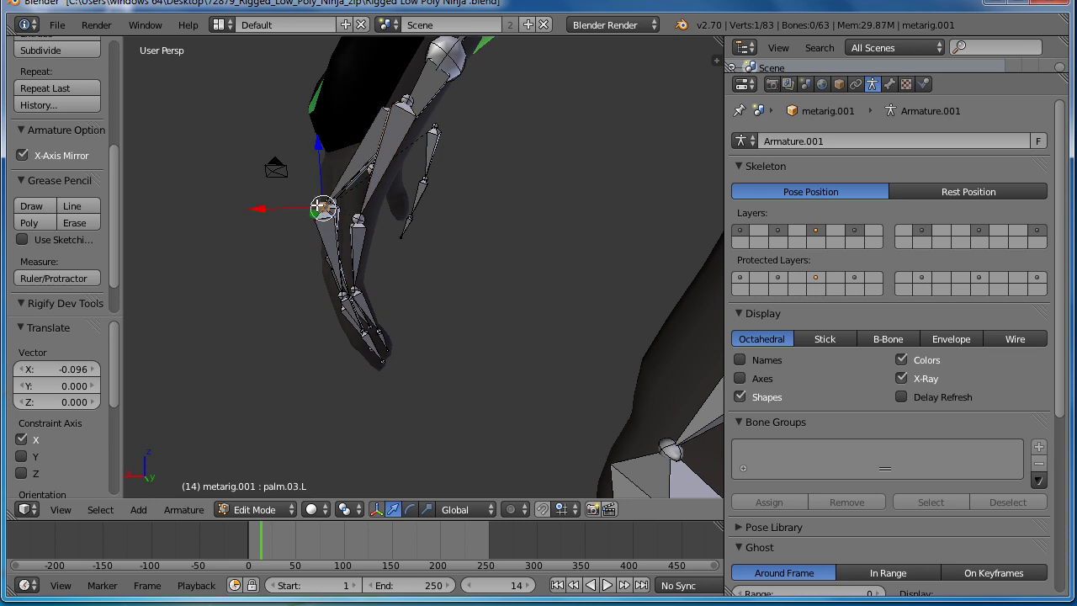
key("g")
key("x")
left_click(279, 210)
Shift the middle palm joint along X and move the four palm base joints together
mouse_move(280, 210)
middle_mouse_down()
mouse_move(479, 240)
mouse_move(601, 224)
mouse_move(427, 268)
middle_mouse_up()
right_click(522, 197)
key("g")
key("x")
left_click(569, 197)
right_click(482, 166)
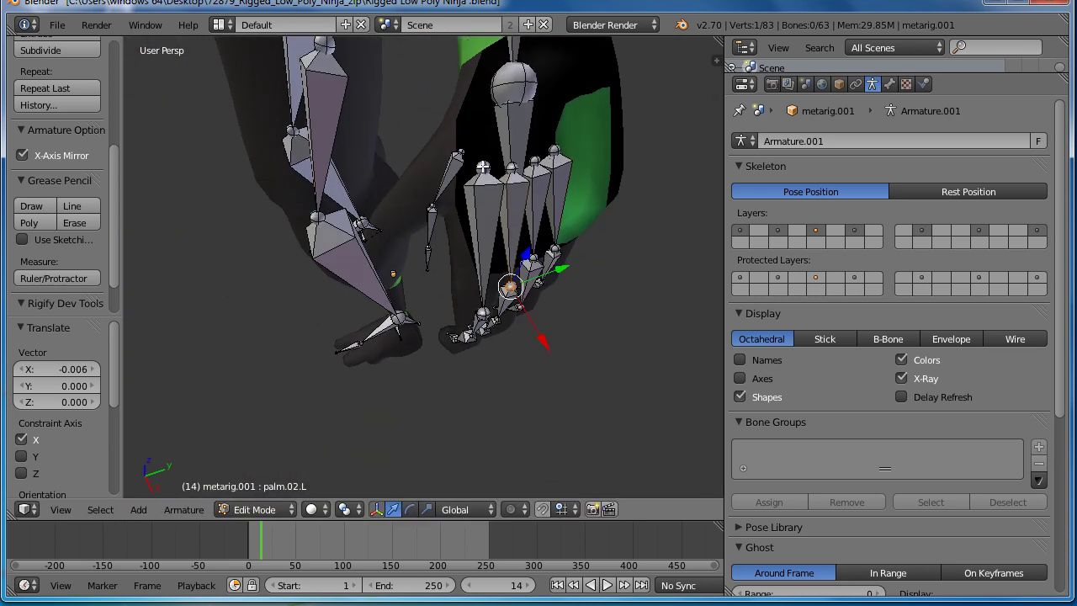
right_click(511, 166, "shift")
right_click(535, 161, "shift")
right_click(554, 150, "shift")
key("KP_1")
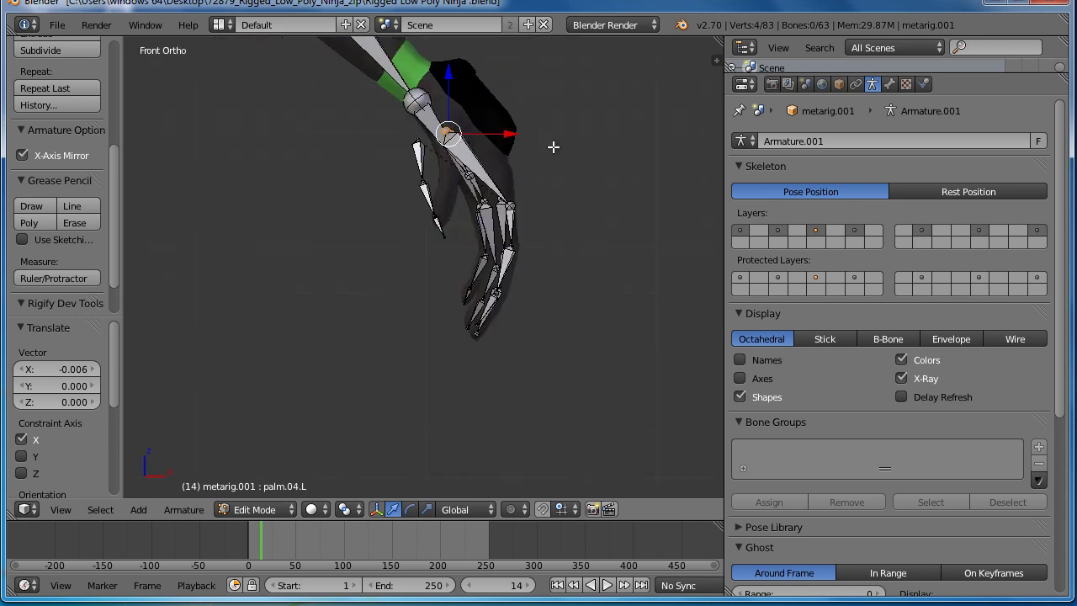
key("g")
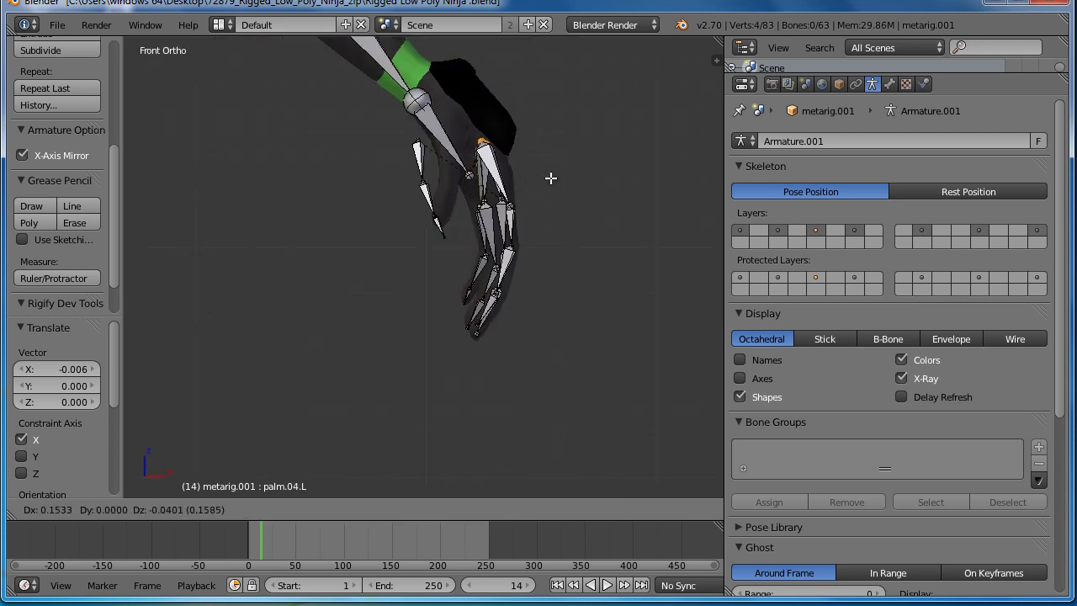
left_click(555, 182)
Raise the wrist joint higher onto the forearm's green band
right_click(417, 101)
key("g")
left_click(424, 103)
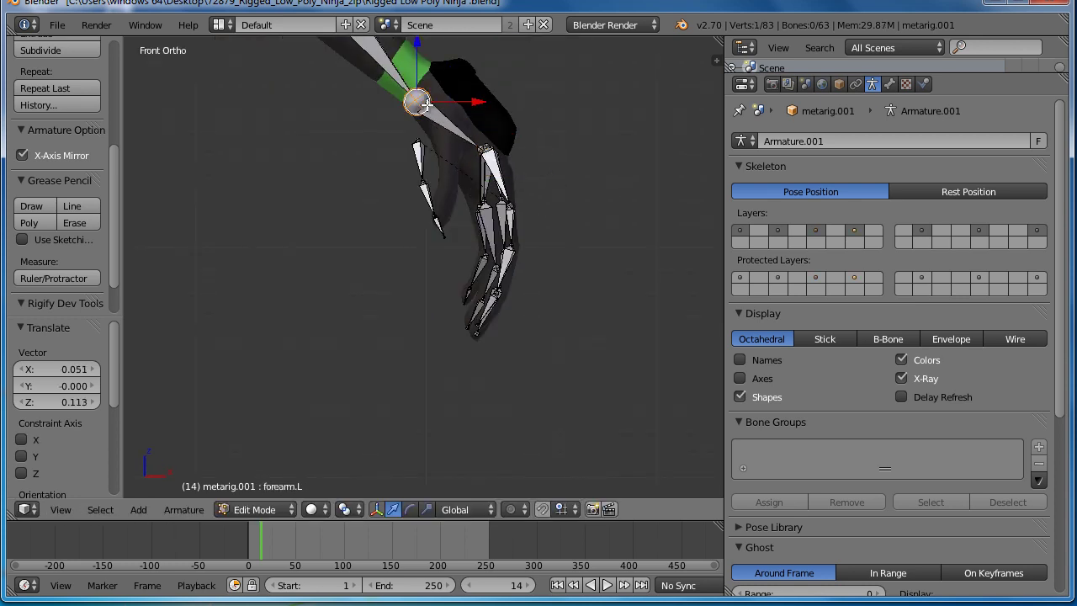
key("g")
left_click(423, 76)
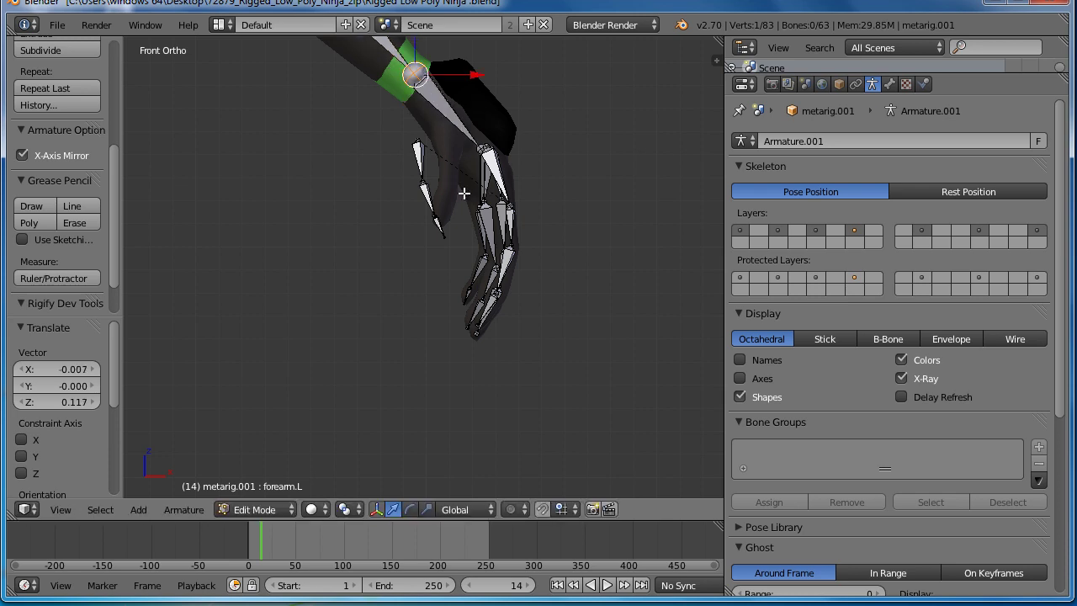
scroll(464, 193, "up", 2)
Line up the thumb base, middle and next joints vertically inside the thumb
right_click(391, 240)
key("g")
left_click(397, 277)
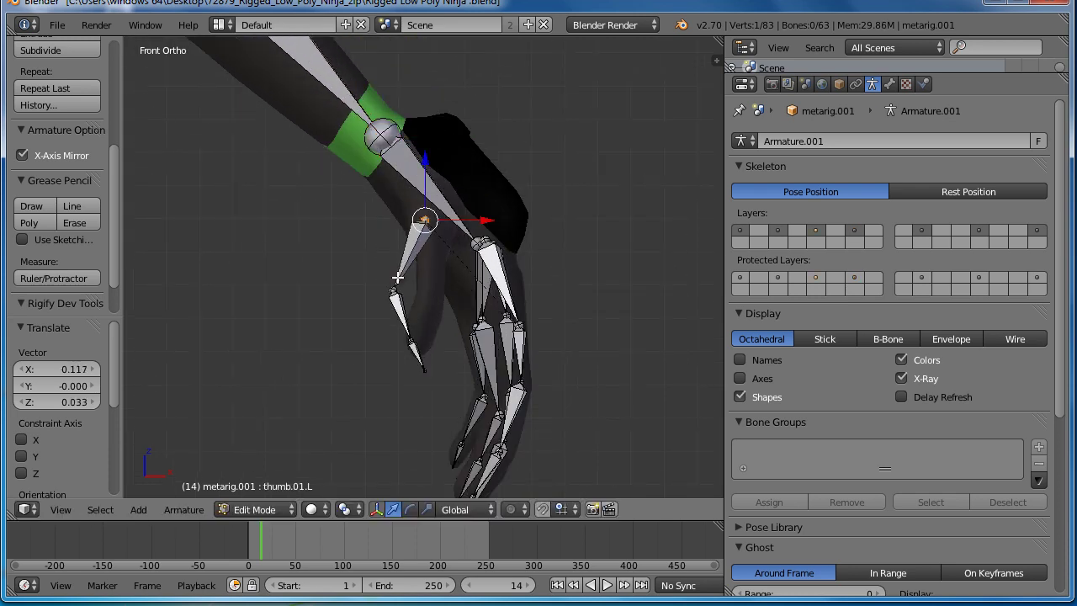
right_click(395, 280)
key("g")
left_click(429, 273)
right_click(411, 339)
key("g")
left_click(427, 314)
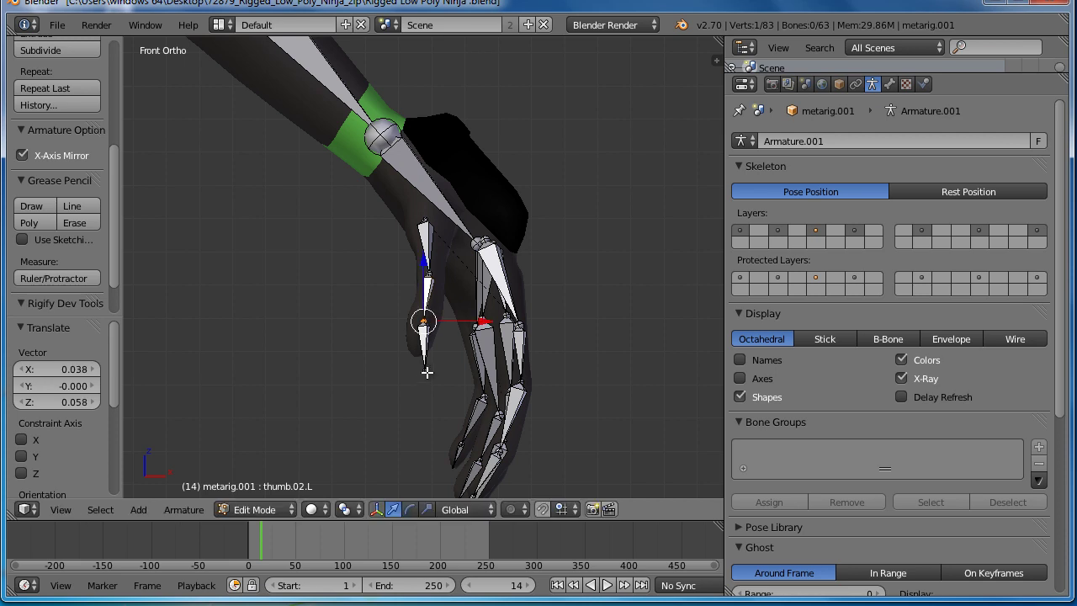
Shift the thumb bone along Y and reposition the thumb tip joint
middle_click_drag(426, 372, 356, 356)
right_click(419, 319)
key("g")
left_click(419, 320)
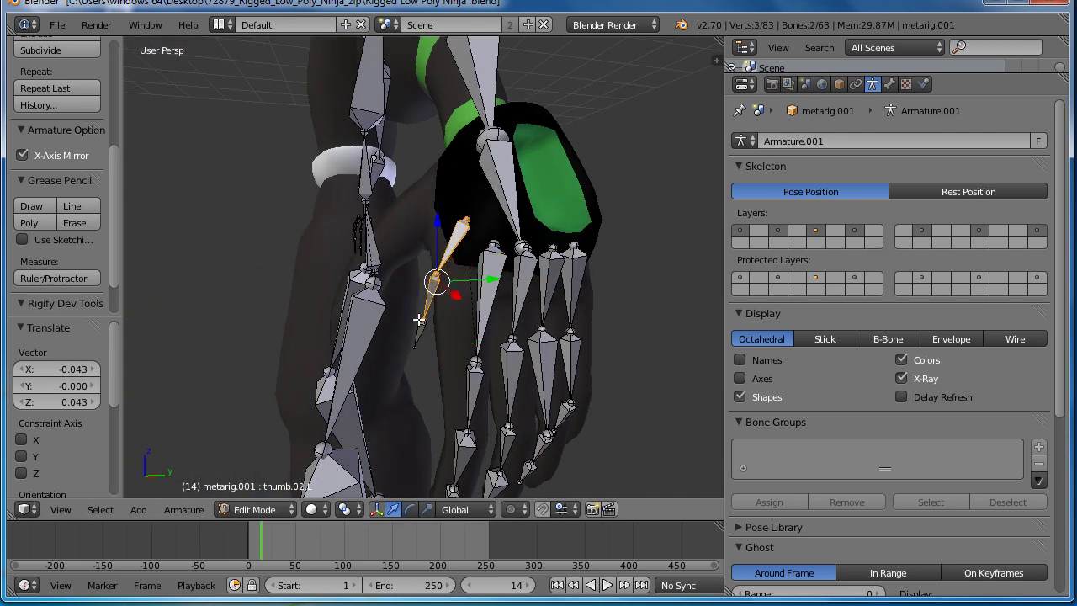
key("g")
key("y")
left_click(412, 286)
right_click(408, 220)
key("g")
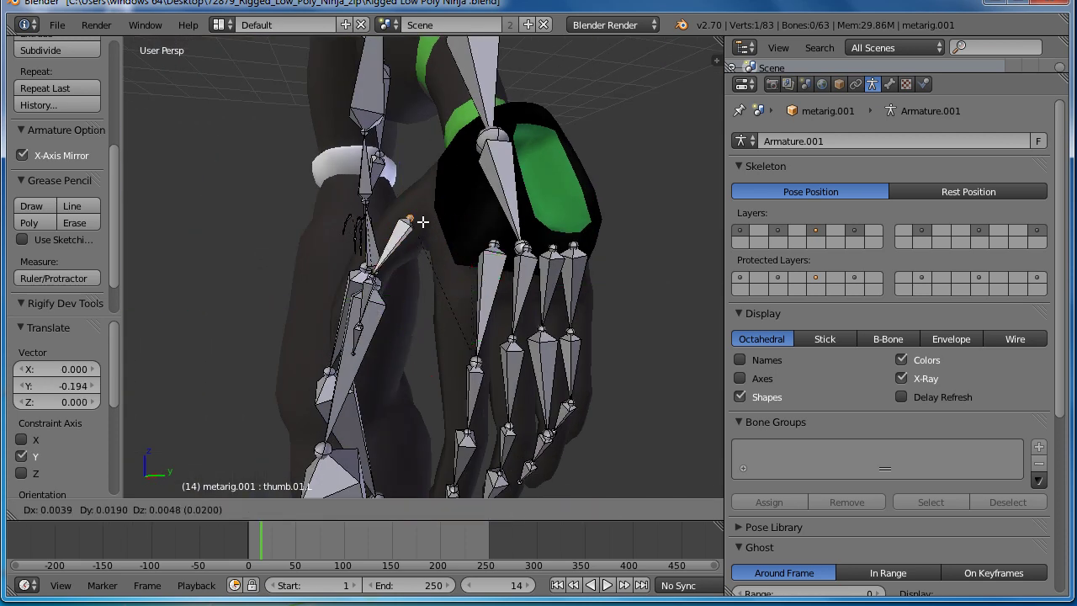
left_click(422, 222)
Shift the middle thumb bone along X and the thumb tip bone along Y
scroll(428, 325, "down", 3)
mouse_move(428, 325)
middle_mouse_down()
mouse_move(384, 181)
mouse_move(392, 272)
middle_mouse_up()
right_click(392, 271)
key("g")
key("x")
left_click(407, 301)
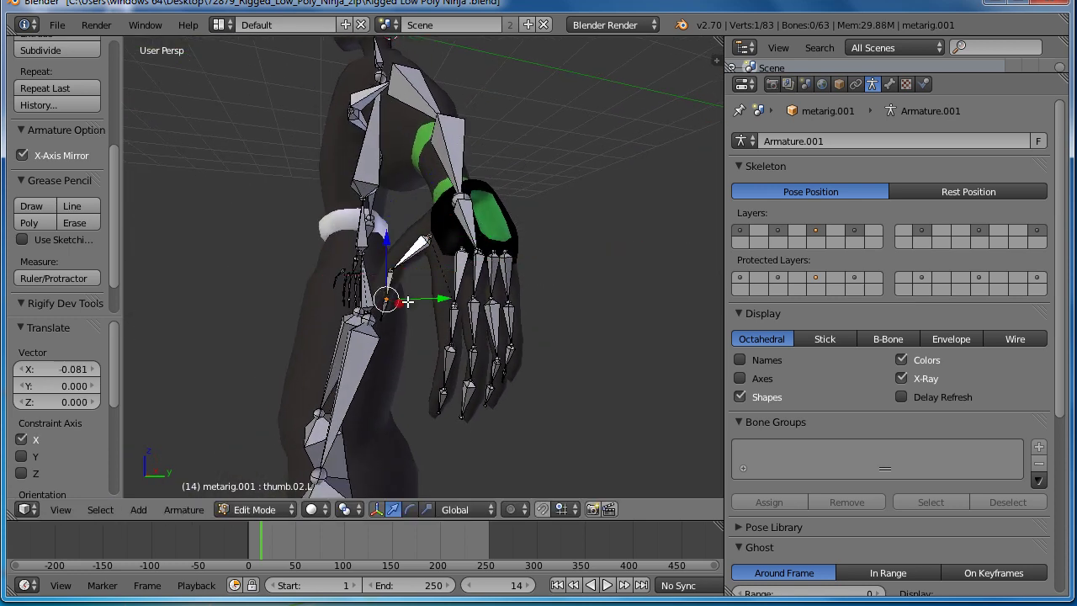
right_click(387, 313)
key("g")
key("y")
left_click(421, 313)
mouse_move(420, 313)
middle_mouse_down()
mouse_move(542, 302)
mouse_move(418, 280)
middle_mouse_up()
Readjust the thumb base and tip joints from the front view
key("KP_1")
scroll(407, 276, "up", 2)
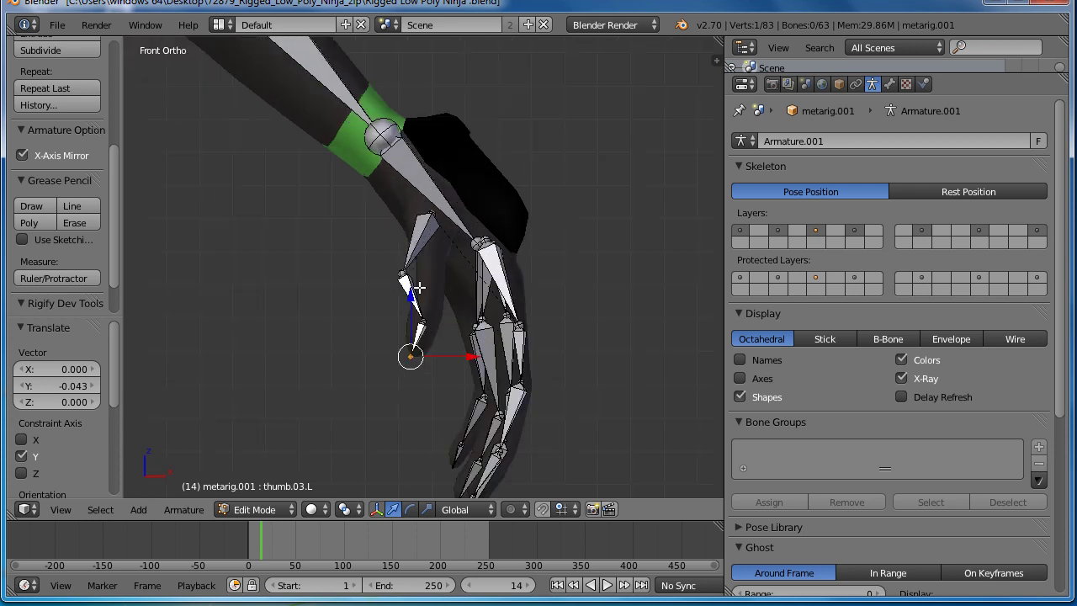
right_click(396, 264)
key("g")
left_click(451, 297)
right_click(417, 358)
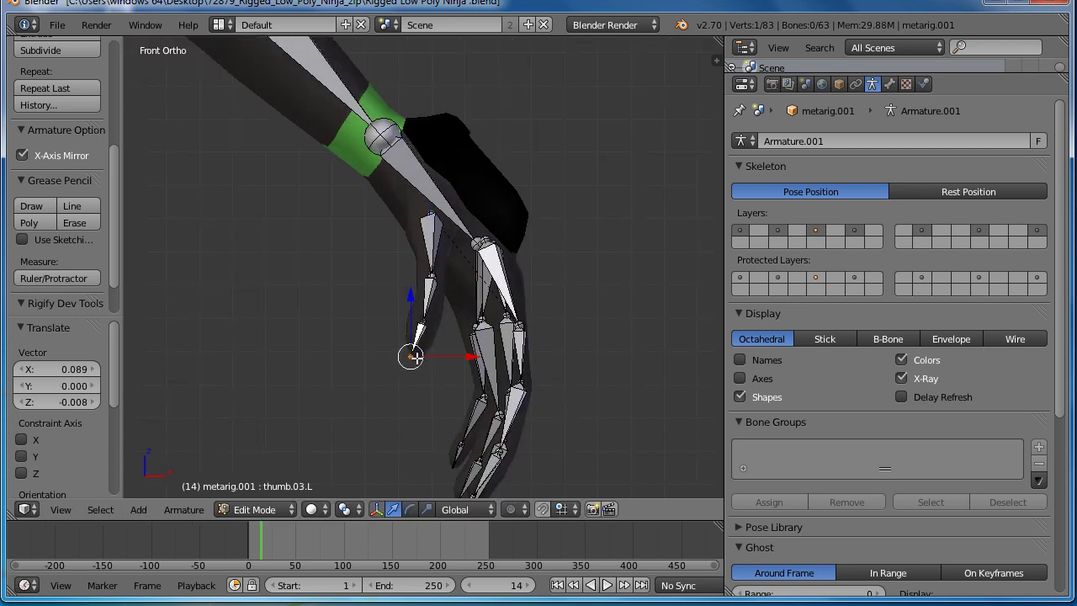
key("g")
left_click(421, 349)
Make a final placement of the thumb base joint while checking in perspective
mouse_move(448, 251)
middle_mouse_down()
mouse_move(305, 308)
mouse_move(538, 344)
mouse_move(413, 343)
mouse_move(485, 325)
mouse_move(432, 308)
mouse_move(426, 324)
mouse_move(442, 344)
mouse_move(519, 334)
middle_mouse_up()
right_click(395, 246)
key("g")
left_click(349, 291)
scroll(485, 324, "up", 1)
scroll(485, 323, "down", 3)
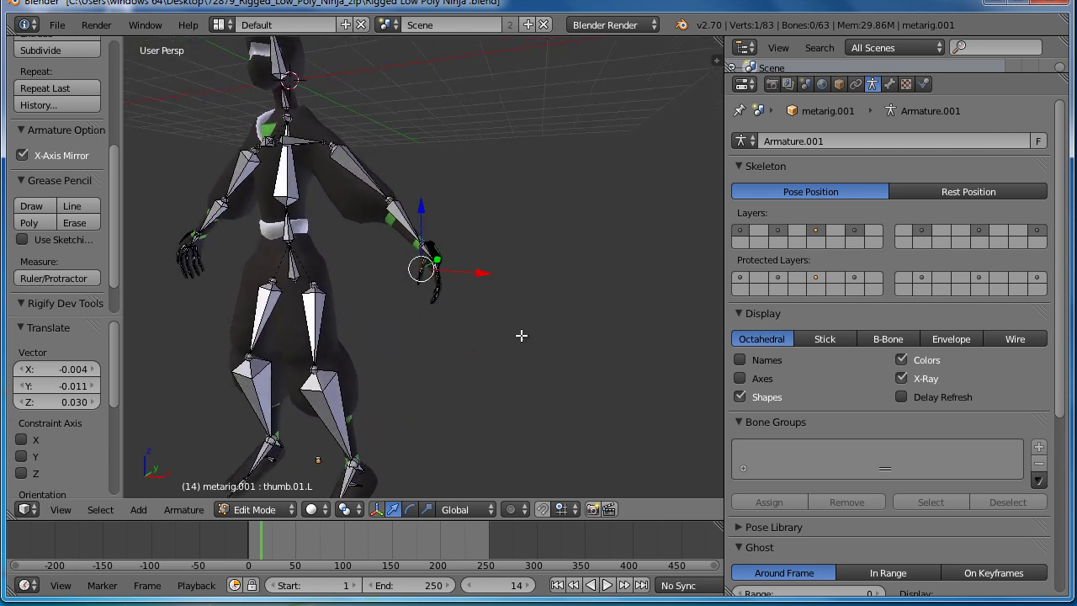
Return the metarig to Object Mode and generate the Rigify control rig named rig
middle_click_drag(389, 303, 351, 266)
scroll(420, 300, "down", 2)
scroll(420, 296, "down", 1)
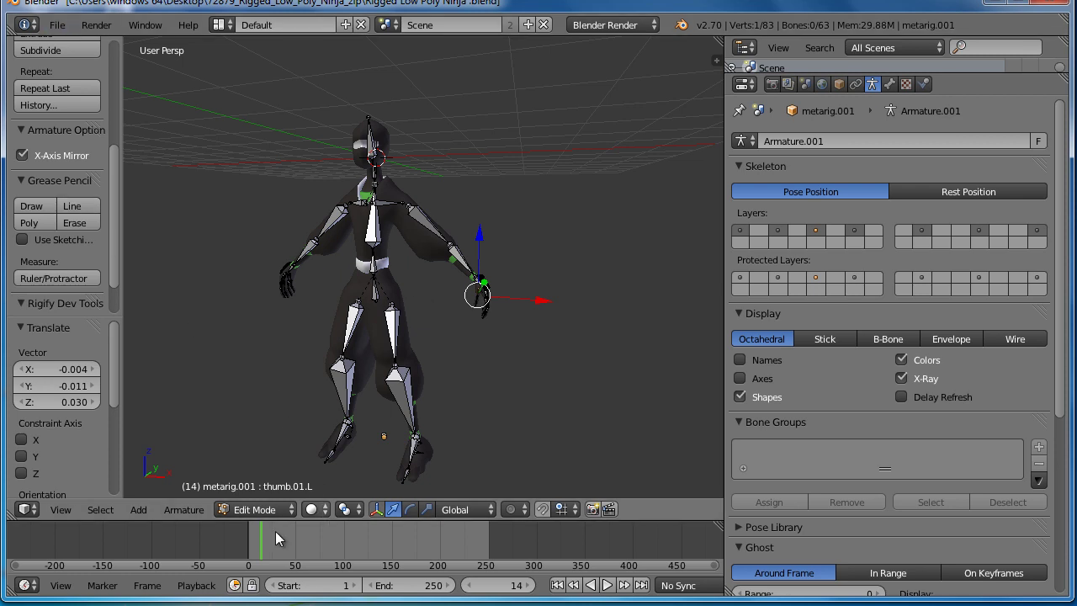
left_click(249, 512)
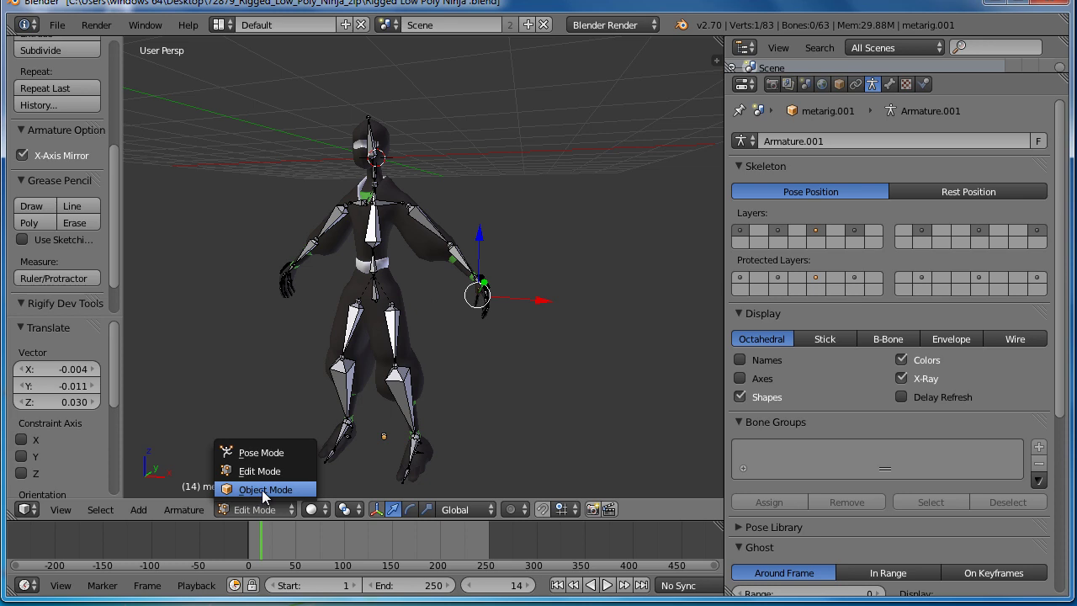
left_click(261, 489)
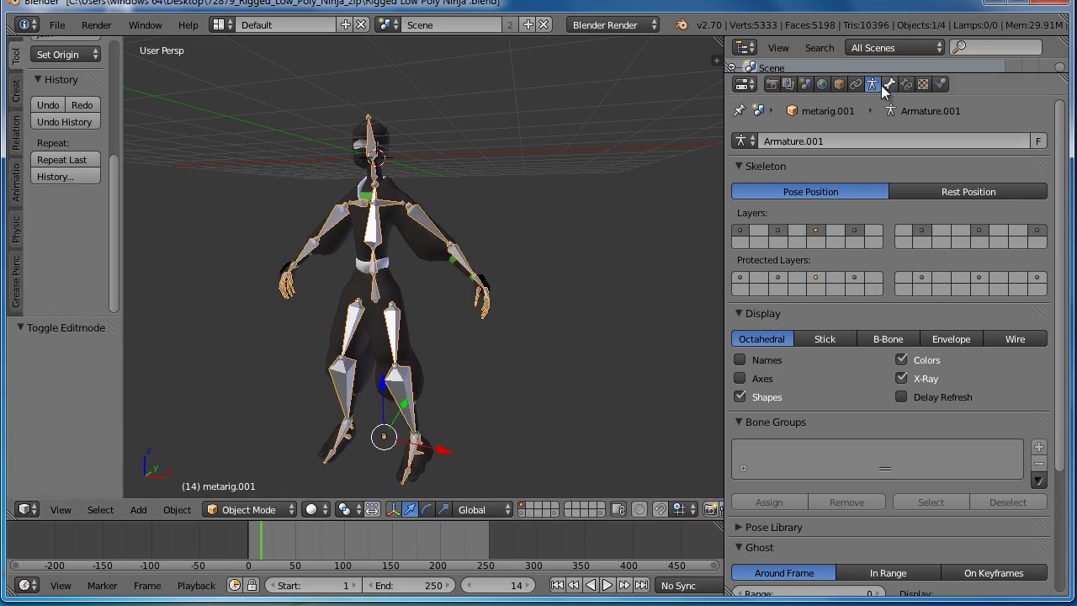
scroll(870, 454, "down", 4)
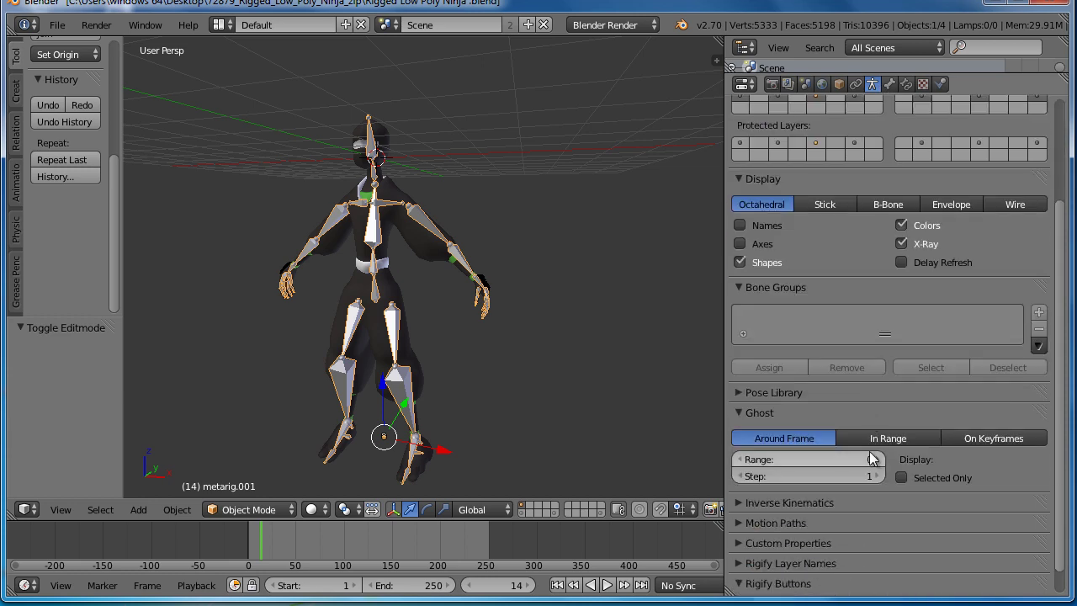
scroll(866, 454, "down", 1)
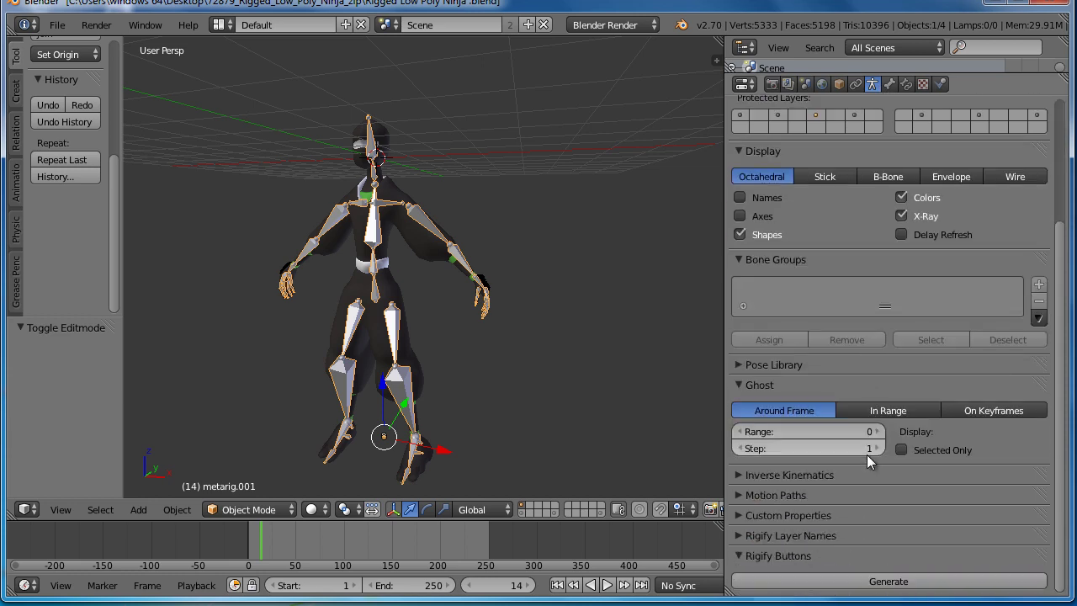
left_click(898, 586)
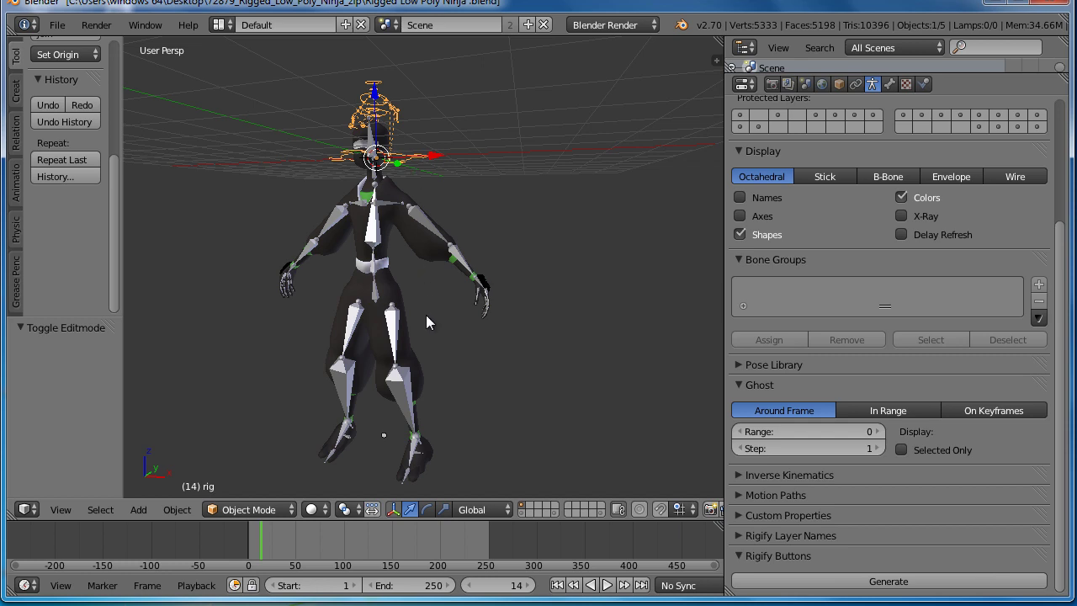
Orbit around the ninja to inspect the generated rig, then reselect the original metarig
middle_click_drag(426, 315, 484, 305)
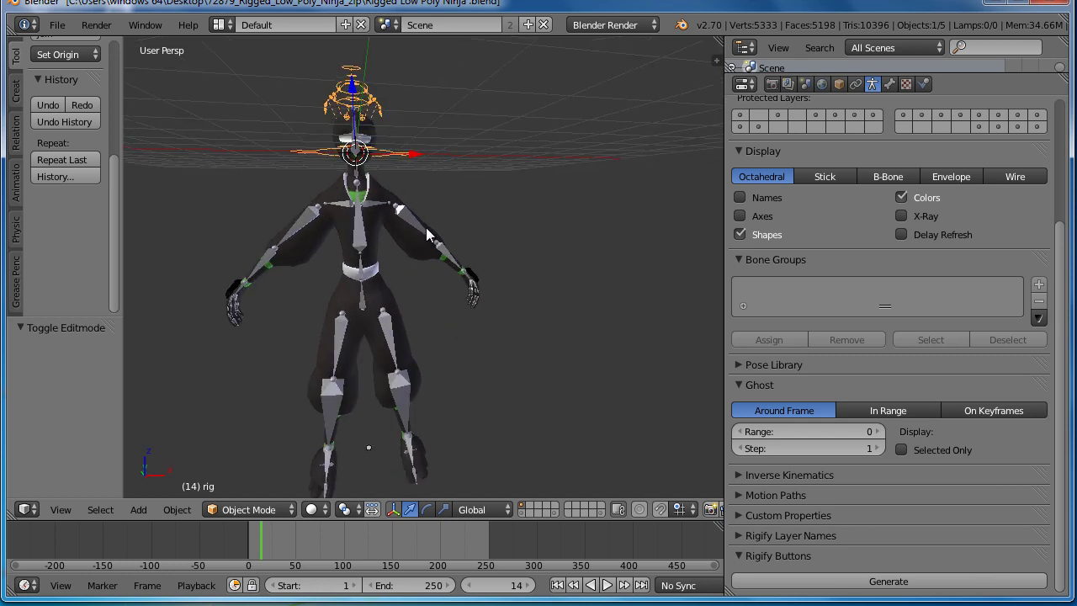
middle_click_drag(426, 227, 513, 295)
scroll(513, 295, "up", 3)
scroll(468, 330, "up", 2)
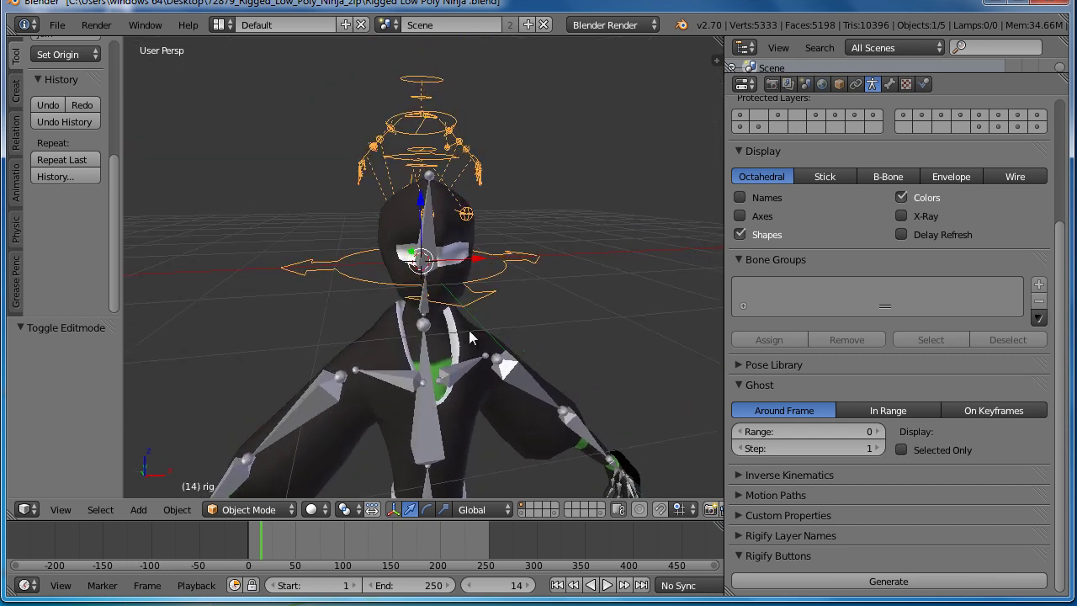
scroll(469, 329, "down", 1)
middle_click_drag(469, 329, 455, 246)
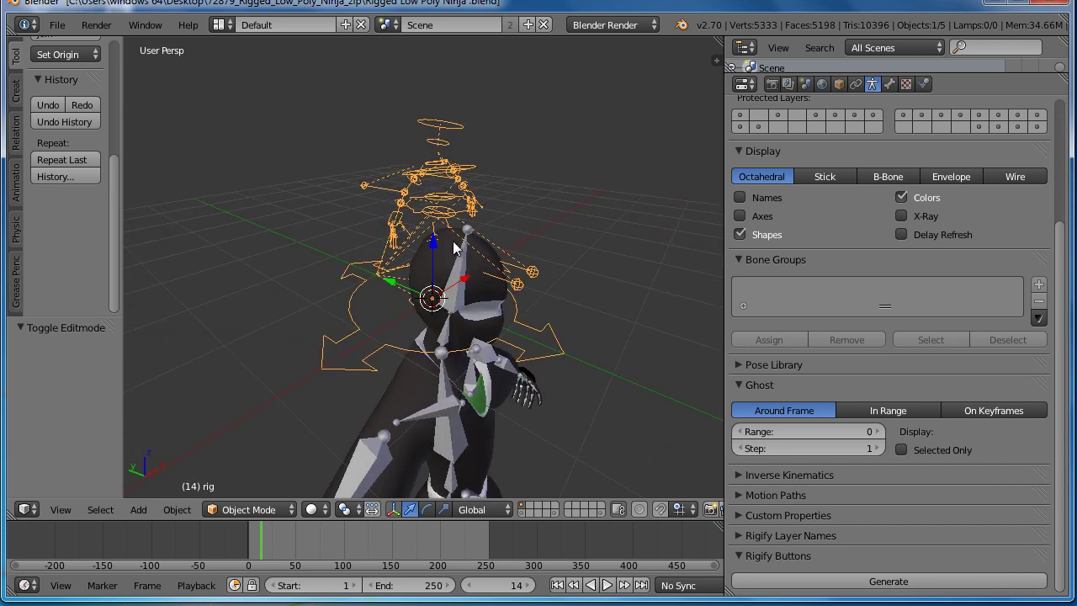
mouse_move(580, 336)
middle_mouse_down()
mouse_move(545, 311)
mouse_move(567, 344)
mouse_move(498, 391)
middle_mouse_up()
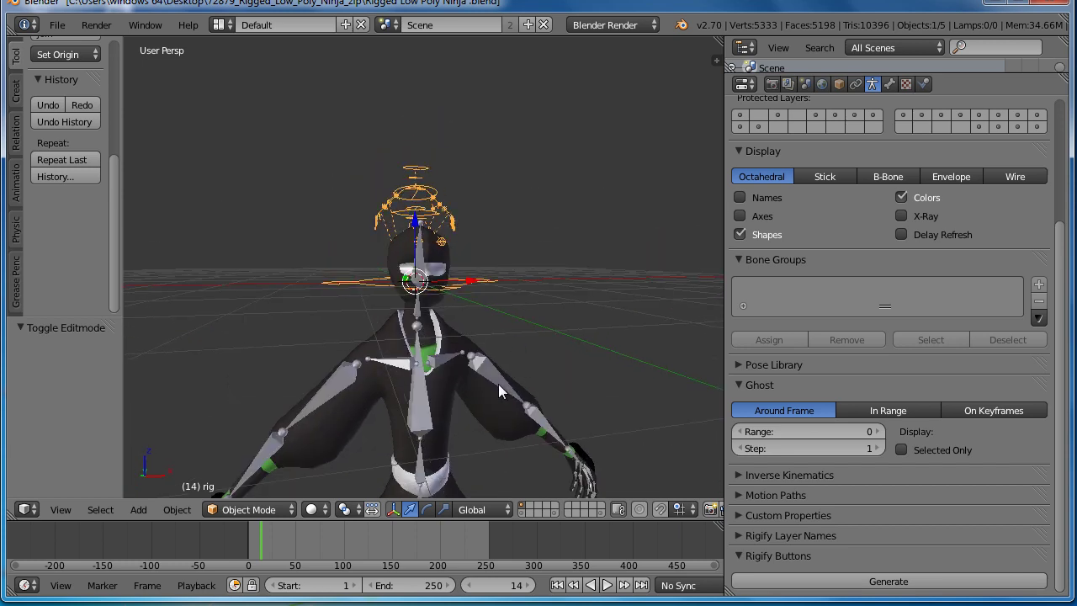
right_click(424, 410)
right_click(424, 410)
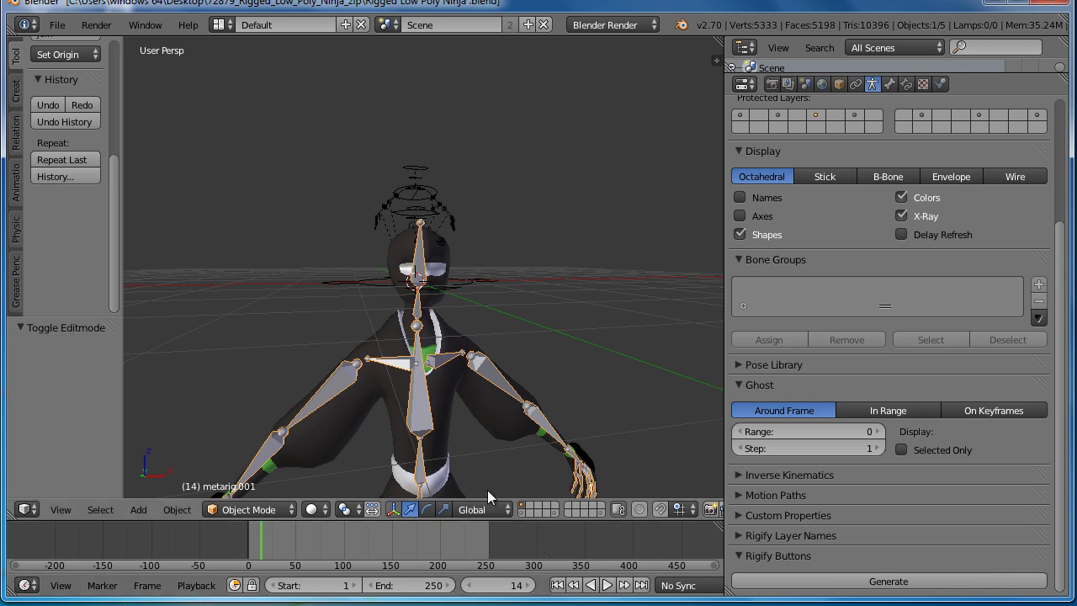
Move the metarig to layer 5 to hide it and switch to Front Ortho view
key("m")
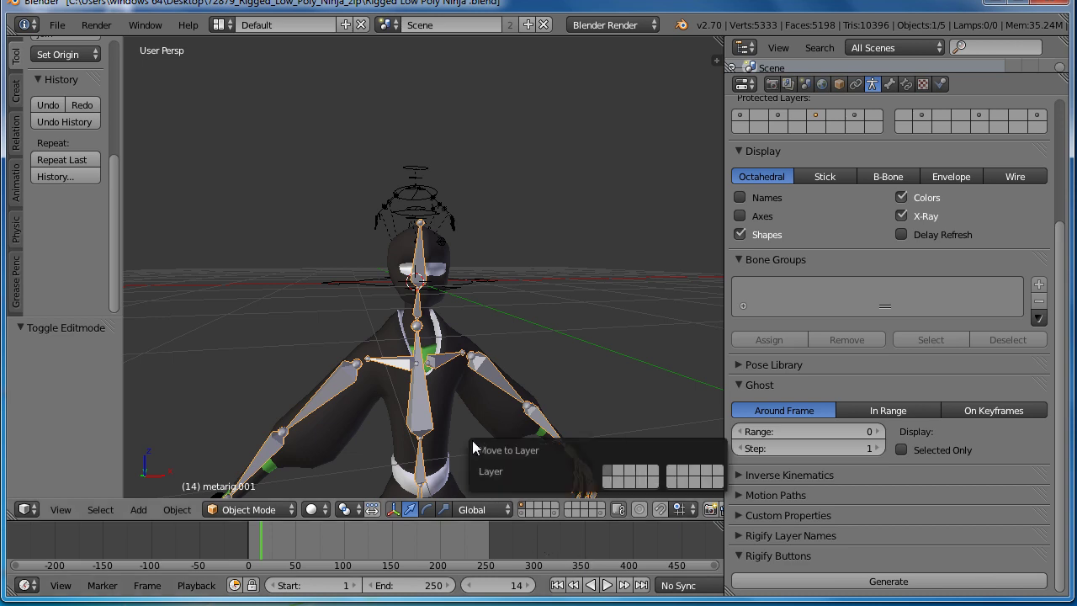
left_click(657, 471)
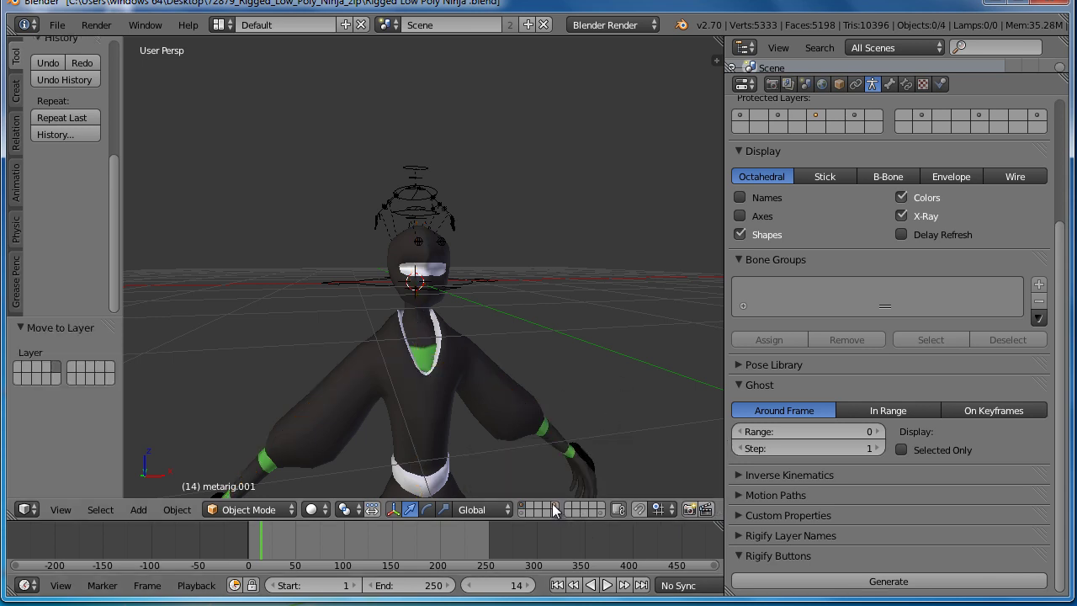
middle_click_drag(505, 349, 546, 353)
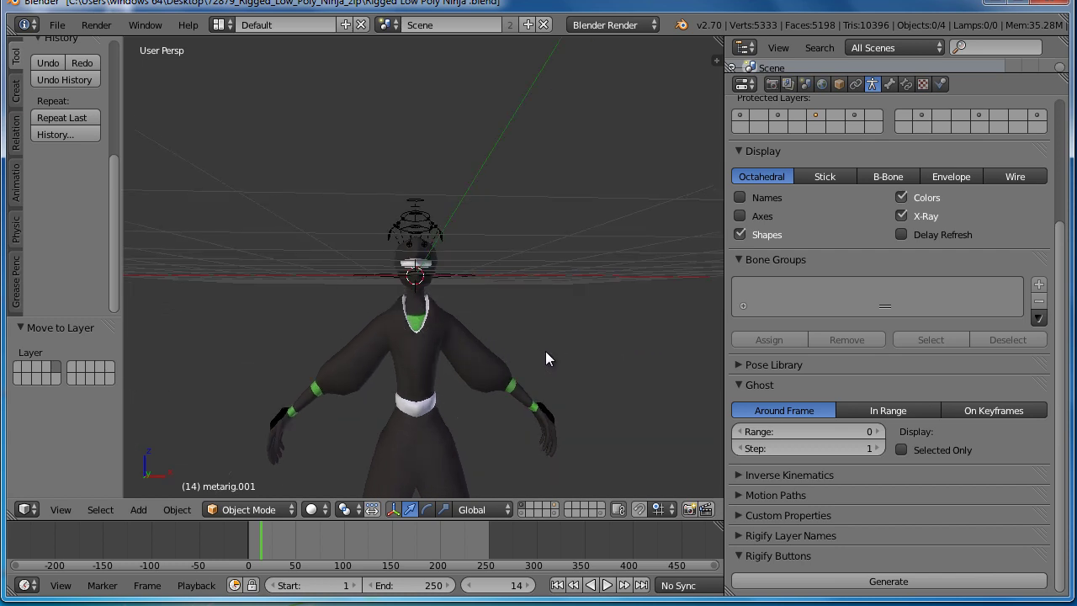
key("KP_1")
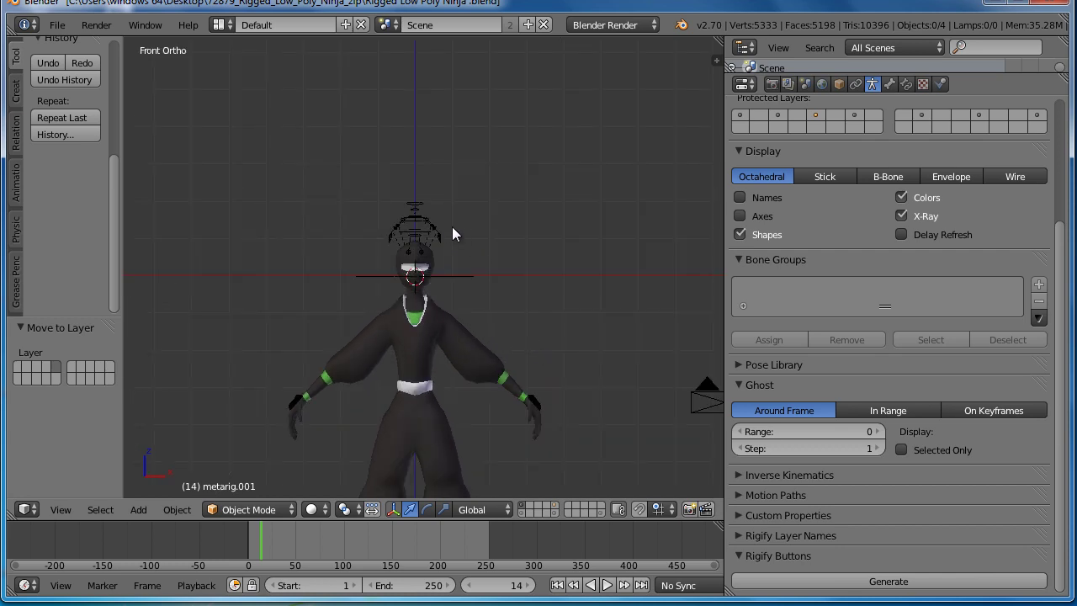
Select the generated rig and lower it along Z to the ninja's feet
right_click(446, 227)
middle_click_drag(494, 338, 473, 198, "shift")
key("g")
key("z")
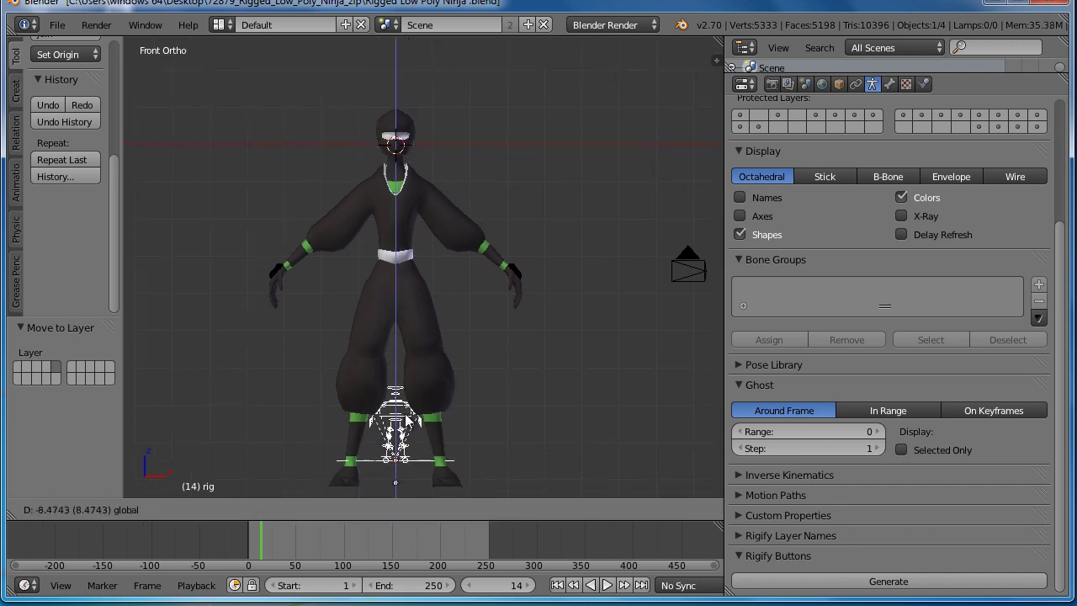
left_click(408, 428)
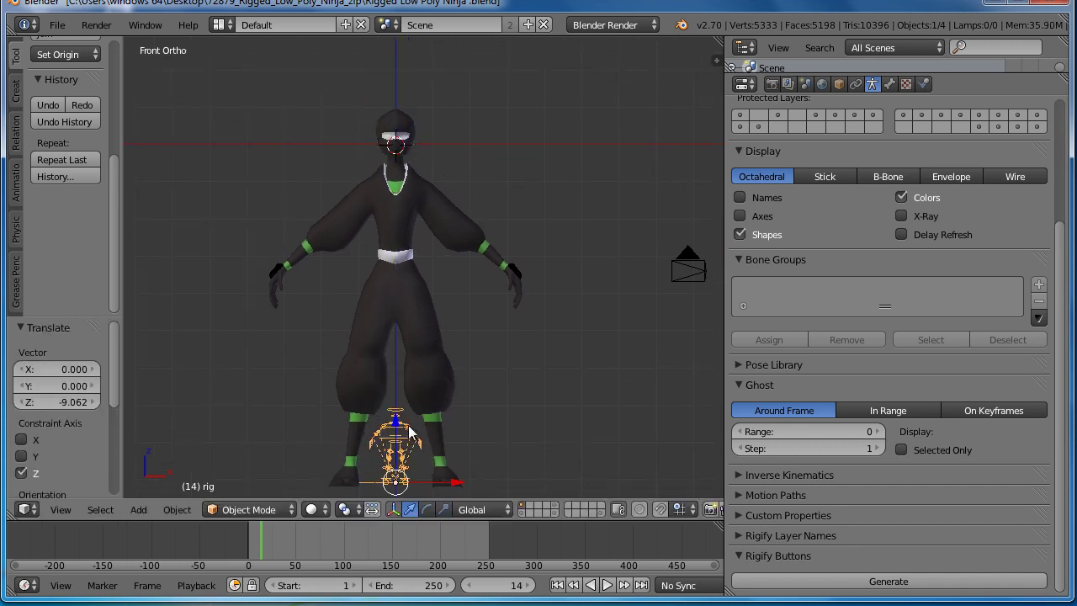
middle_click_drag(528, 416, 530, 387, "shift")
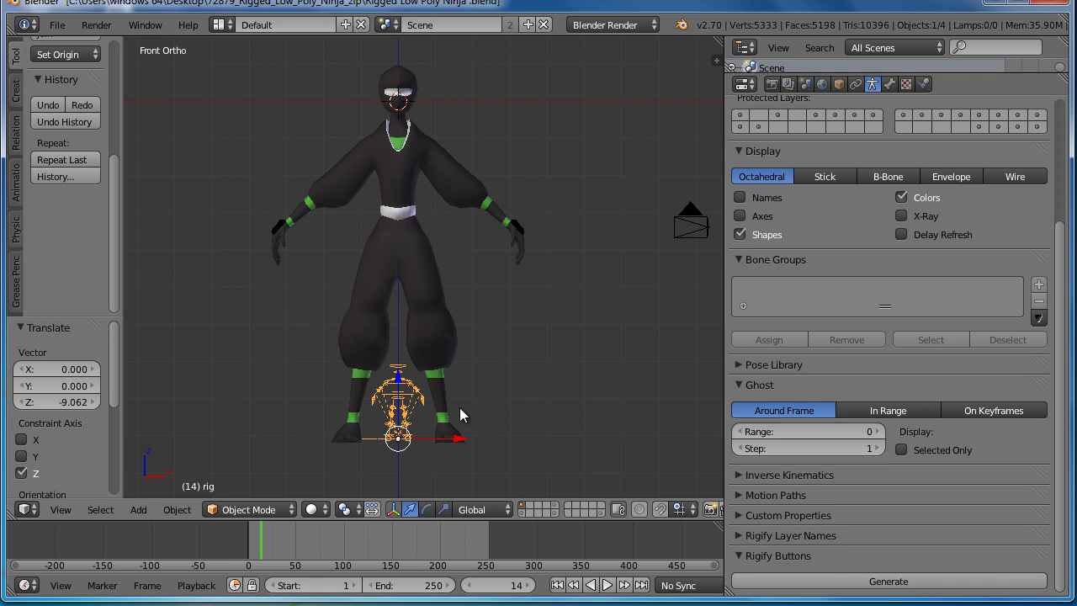
Scale the rig up by 4.769, enable X-Ray, then scale it a further 1.015
key("s")
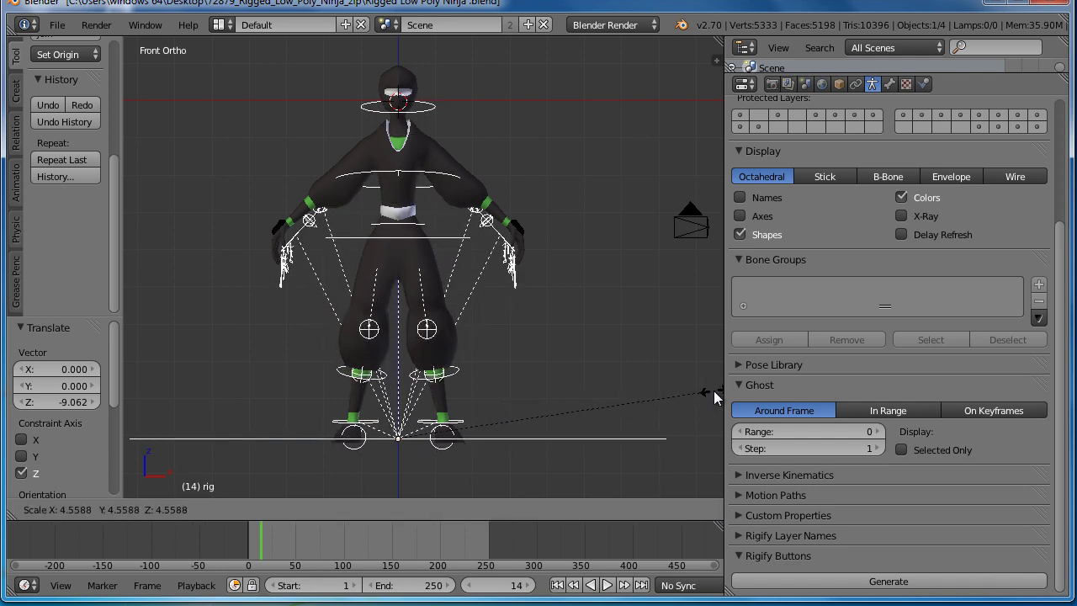
left_click(132, 399)
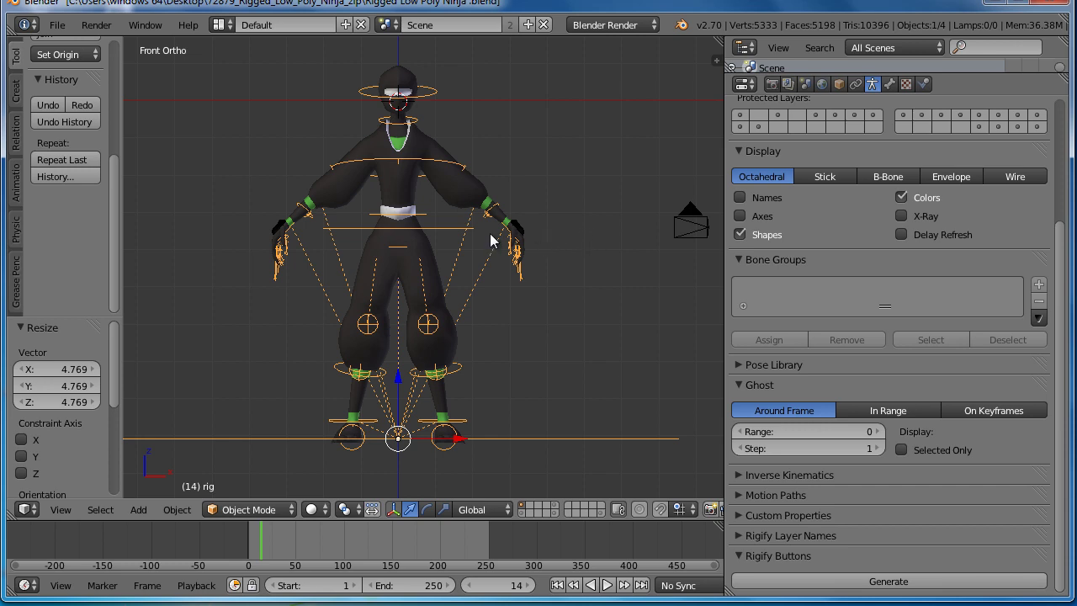
left_click(901, 217)
key("s")
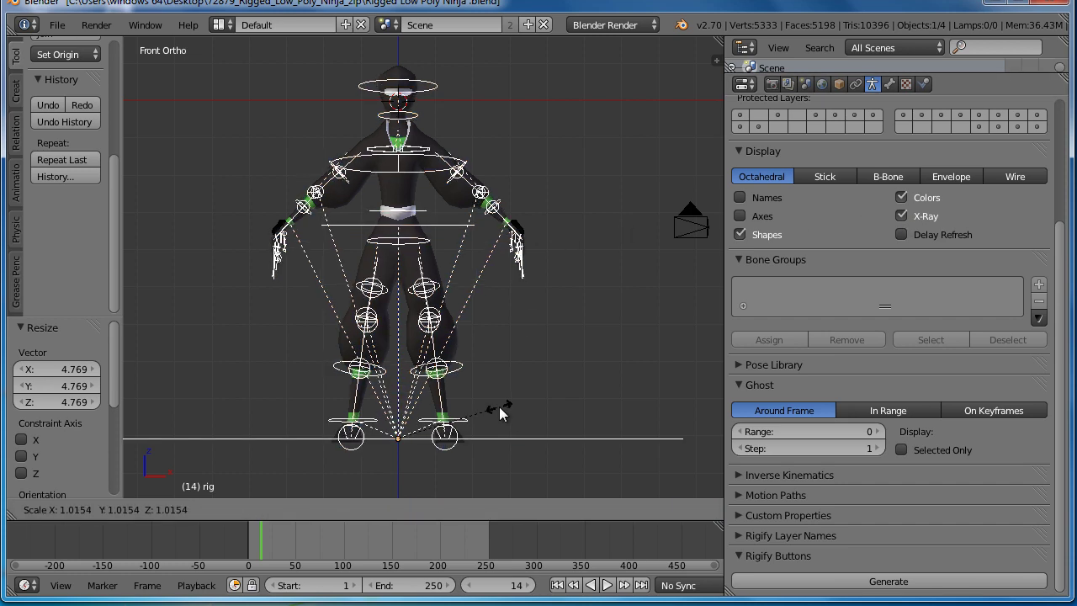
left_click(501, 411)
scroll(383, 227, "up", 3)
scroll(382, 227, "up", 2)
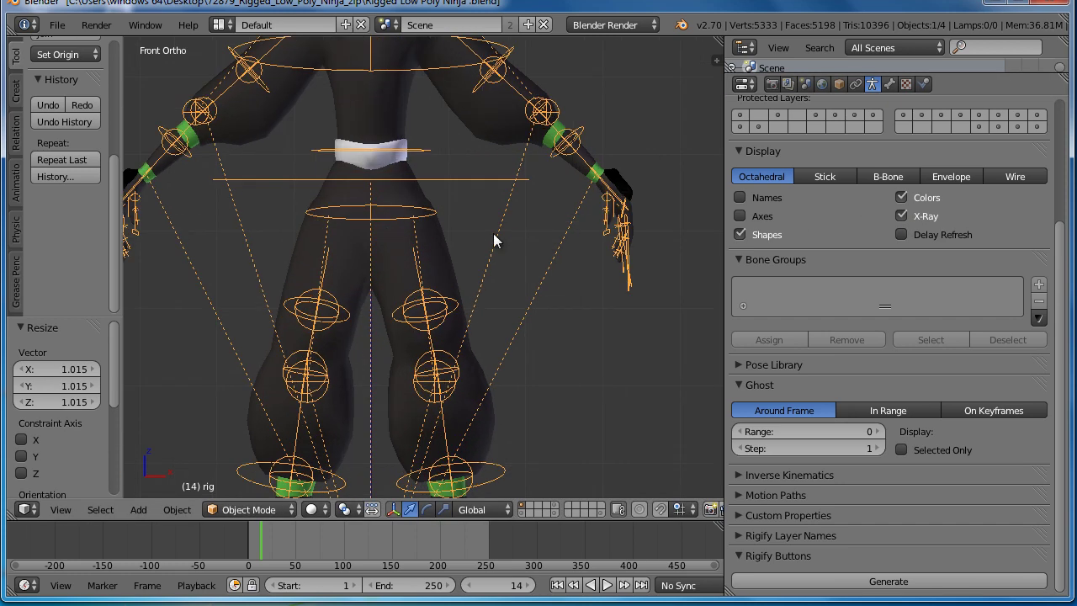
middle_click_drag(493, 233, 485, 399, "shift")
scroll(421, 182, "up", 2)
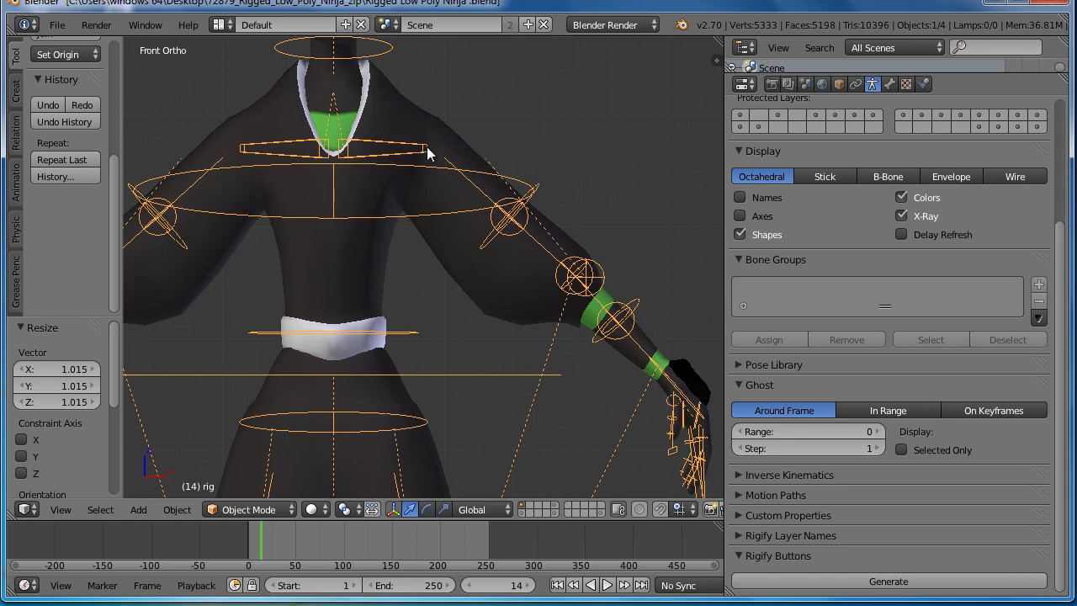
mouse_move(573, 373)
middle_mouse_down("shift")
mouse_move(404, 224)
mouse_move(508, 278)
mouse_move(436, 293)
mouse_move(358, 260)
mouse_move(377, 259)
middle_mouse_up("shift")
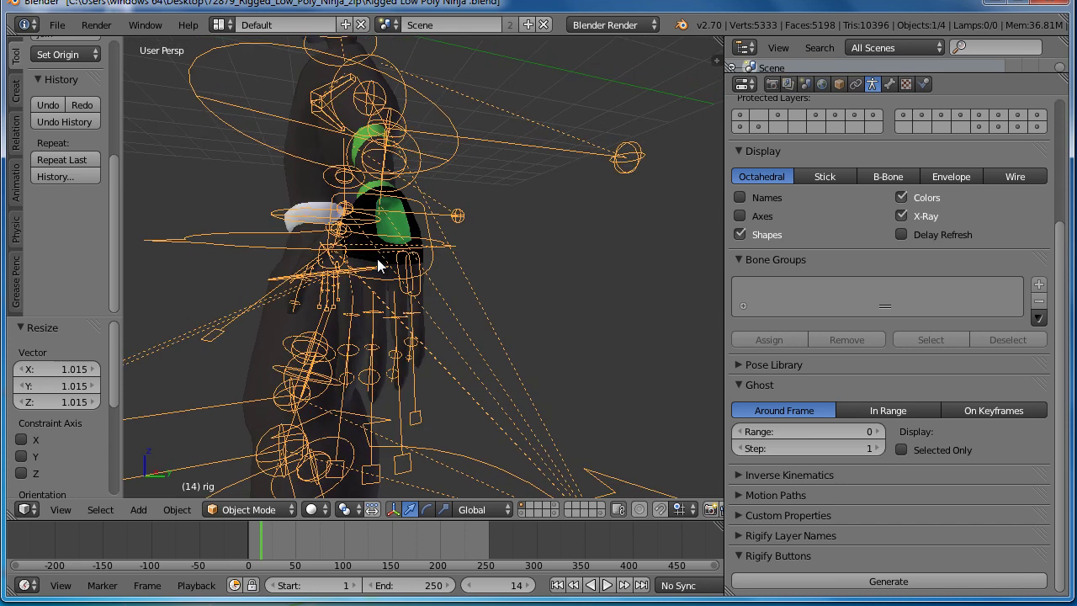
In Right Ortho view, move the rig 0.031 along Y
key("KP_3")
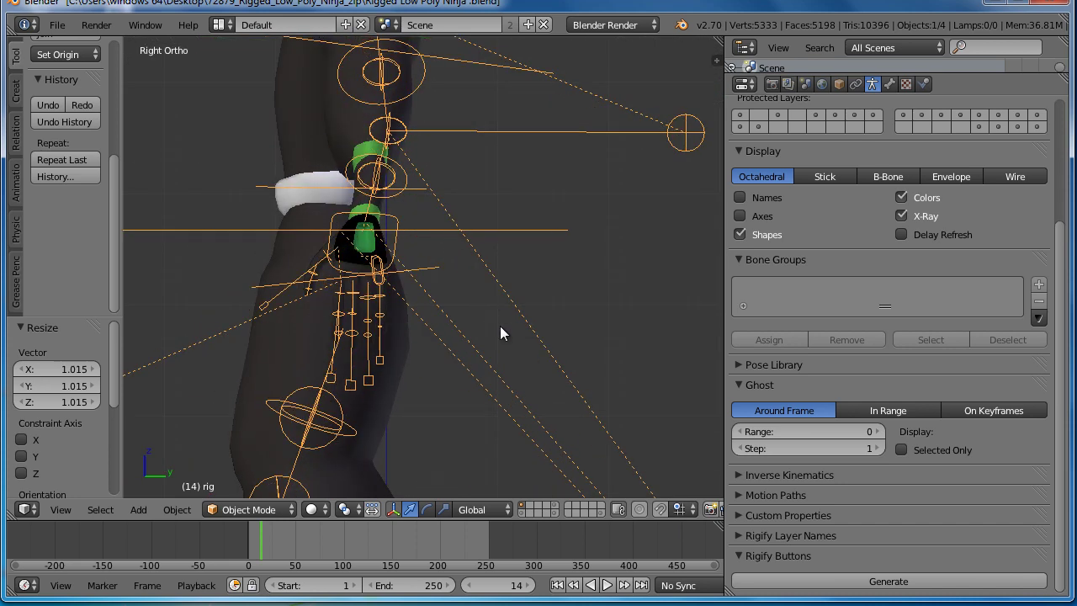
scroll(464, 355, "up", 3)
scroll(434, 377, "down", 1)
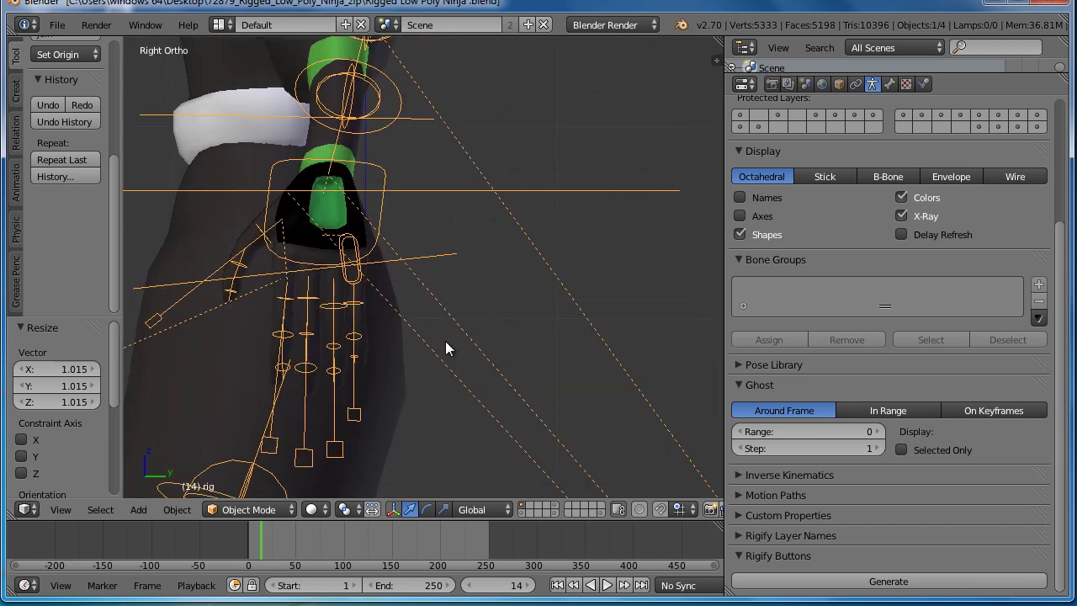
scroll(445, 348, "down", 2)
scroll(473, 264, "down", 1)
scroll(475, 271, "down", 1)
middle_click_drag(469, 334, 487, 277, "shift")
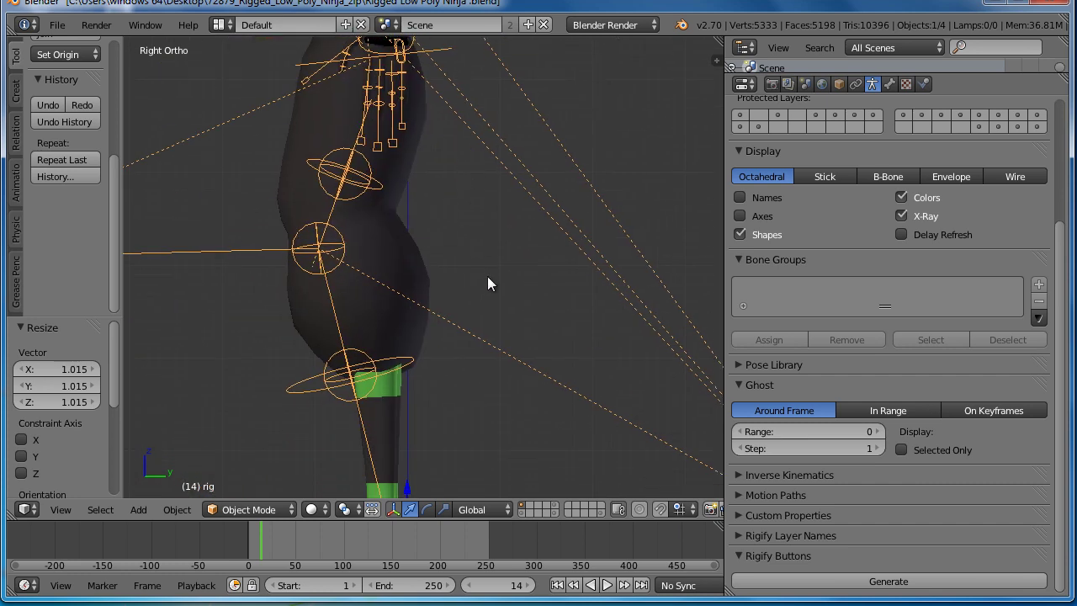
scroll(488, 362, "down", 1)
key("g")
key("y")
left_click(455, 428)
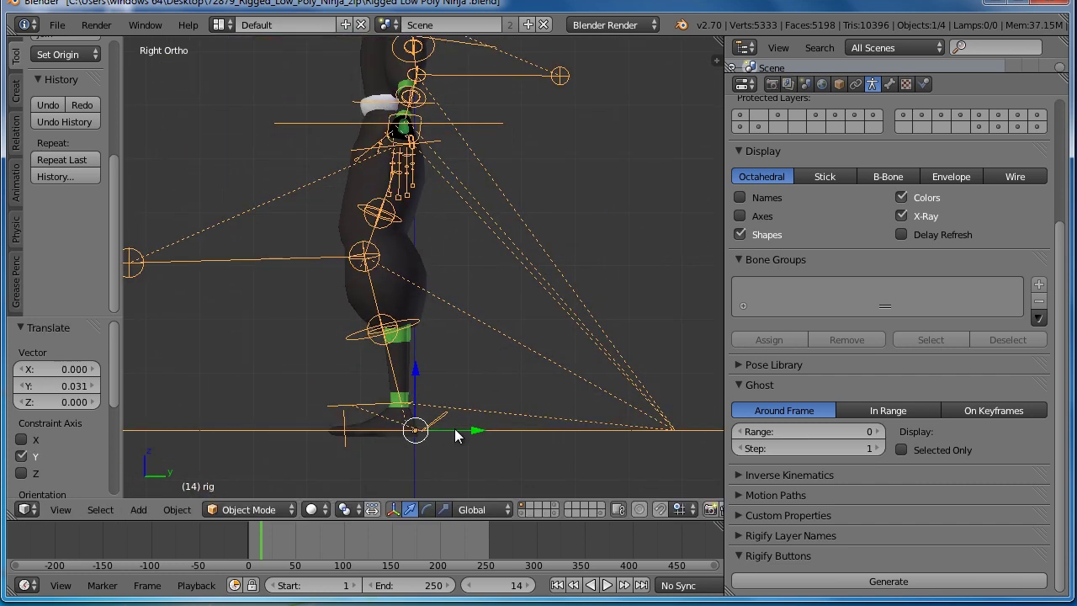
Readjust the rig's Y offset to -0.016 so it sits centred in the body
scroll(483, 336, "up", 4)
middle_click_drag(468, 211, 512, 411, "shift")
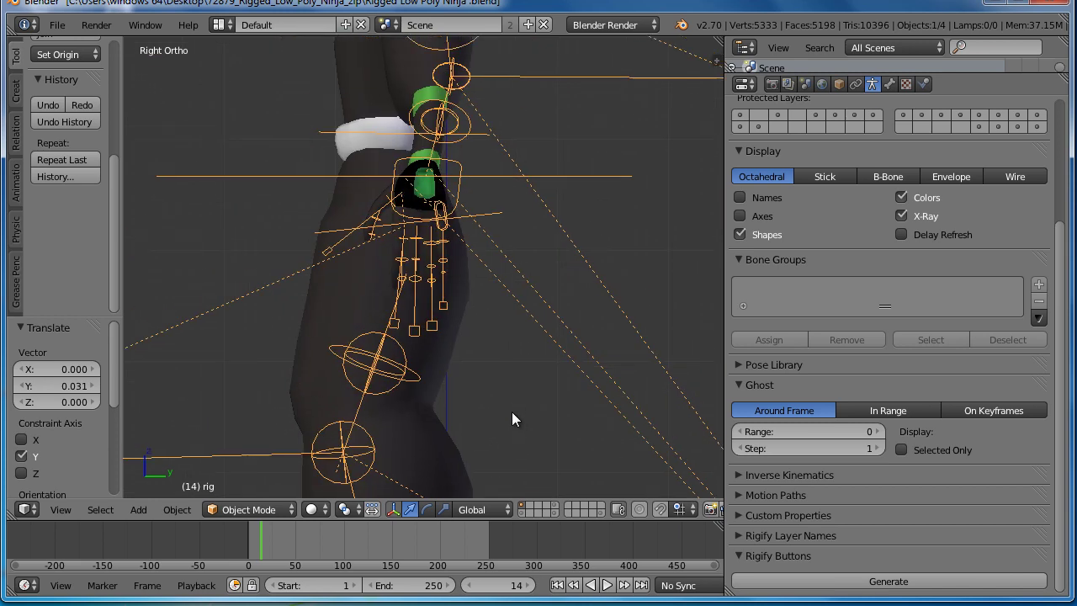
scroll(510, 403, "up", 2)
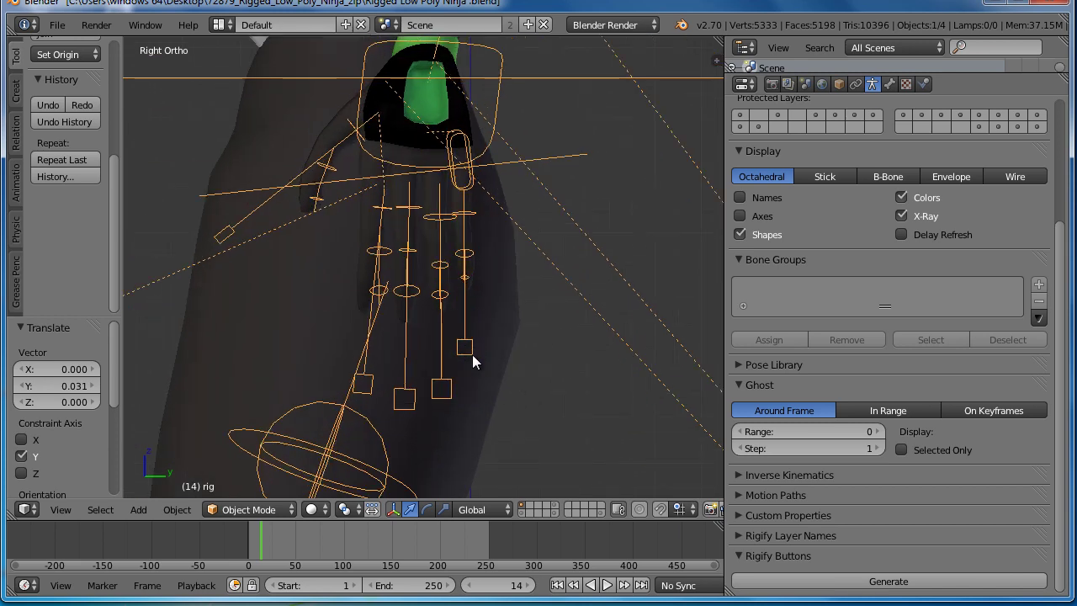
scroll(479, 362, "down", 2)
scroll(479, 362, "down", 2)
scroll(488, 402, "down", 3)
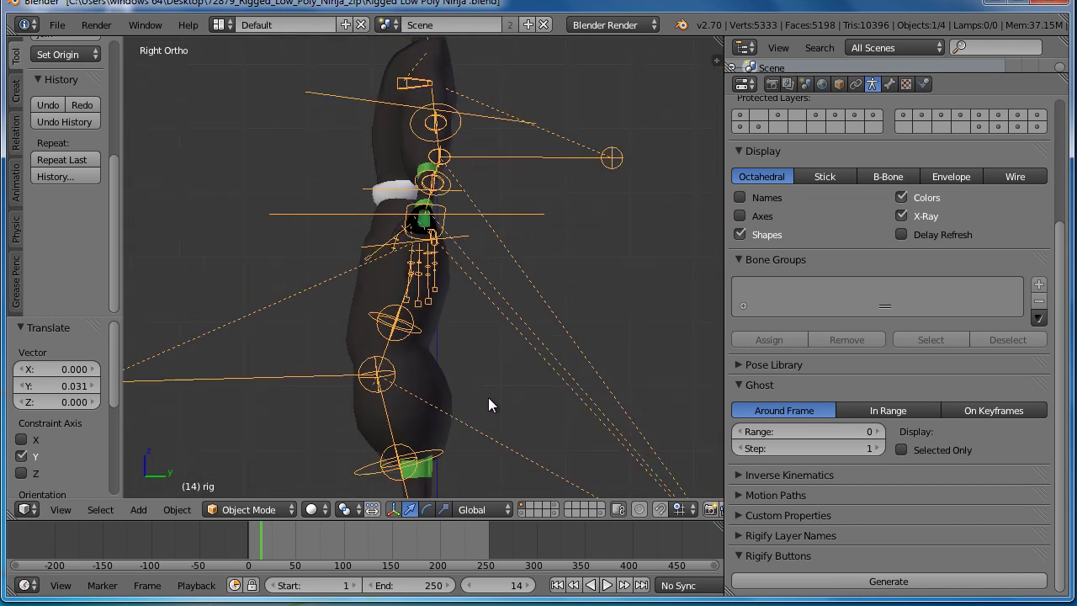
middle_click_drag(488, 397, 491, 295, "shift")
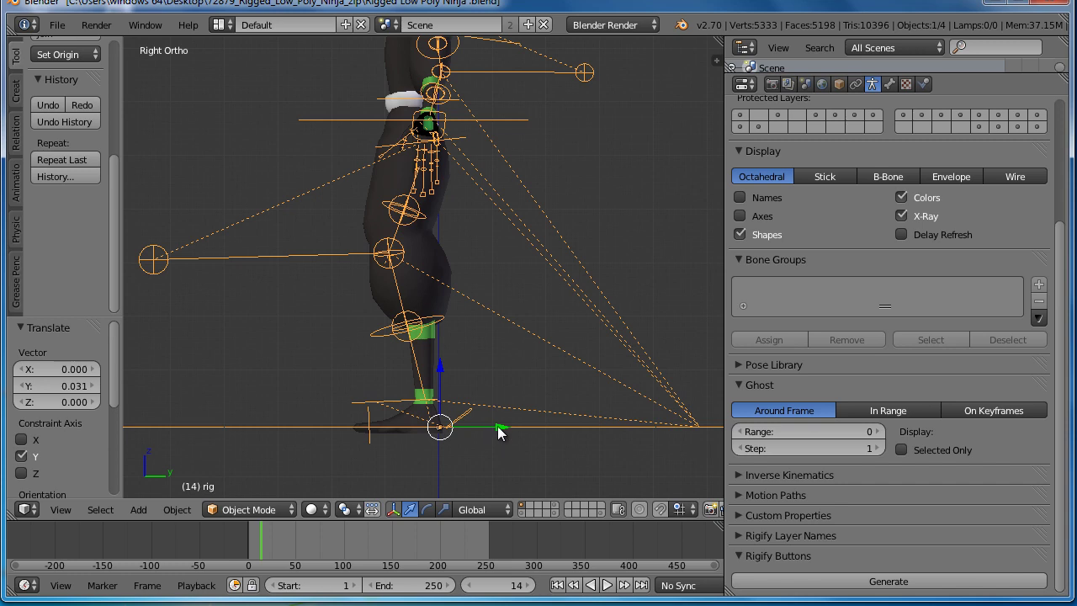
left_click_drag(497, 425, 497, 427)
left_click(496, 426)
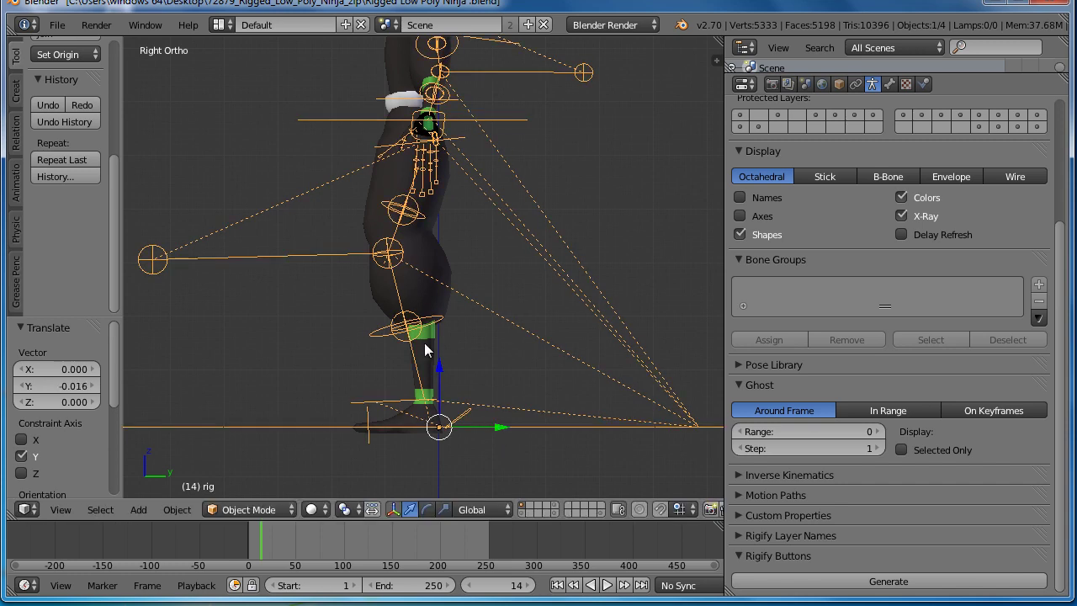
mouse_move(424, 343)
middle_mouse_down()
mouse_move(511, 292)
mouse_move(490, 303)
mouse_move(609, 286)
mouse_move(428, 289)
mouse_move(370, 267)
middle_mouse_up()
scroll(511, 299, "down", 3)
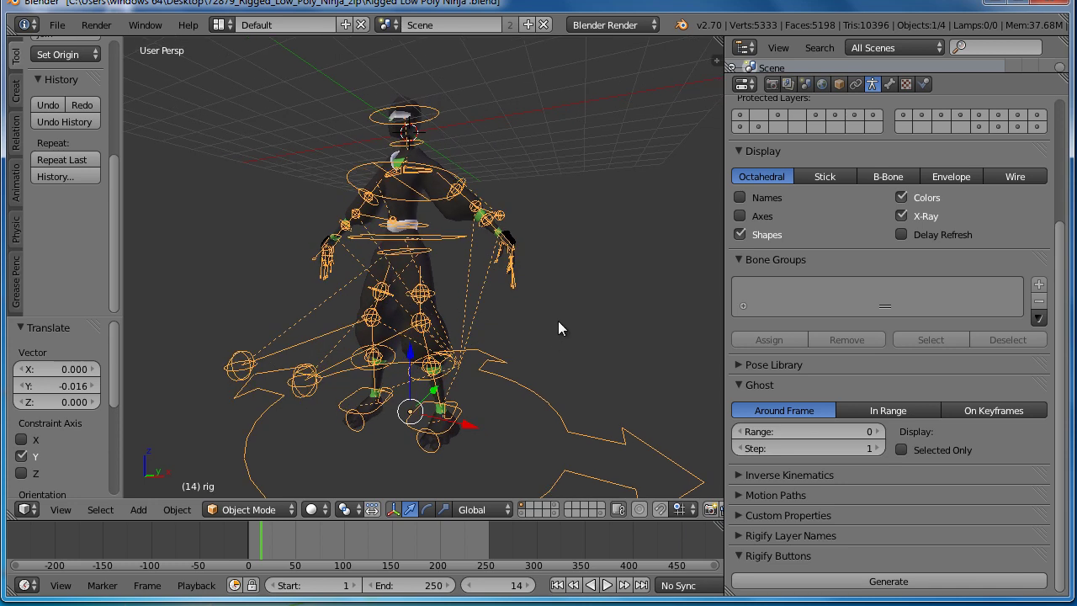
Parent the ninja mesh to the rig with Armature Deform With Automatic Weights
middle_click_drag(558, 322, 626, 362)
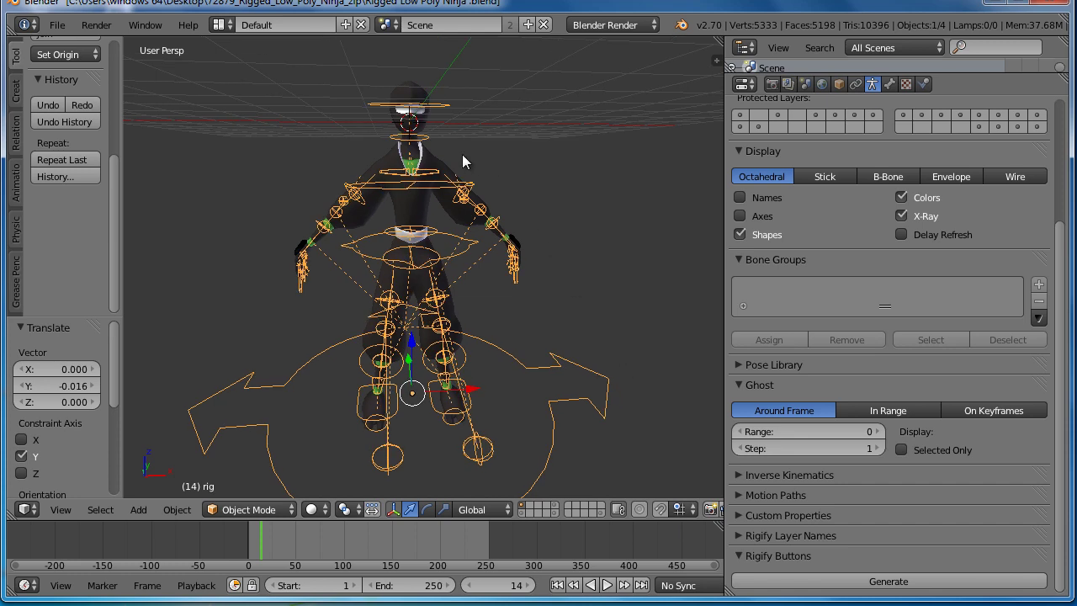
right_click(438, 157)
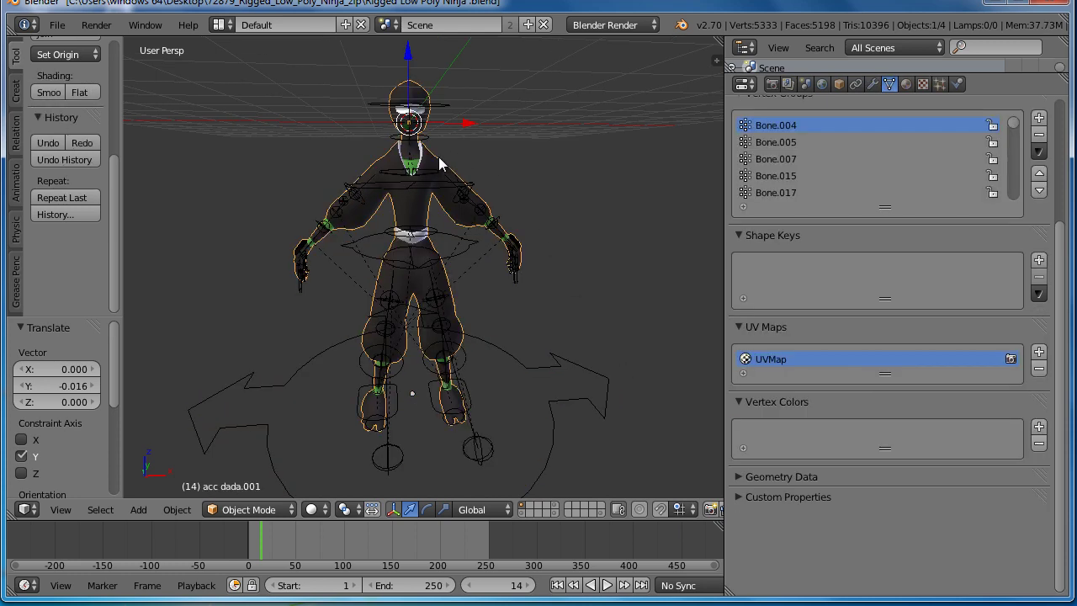
right_click(520, 362, "shift")
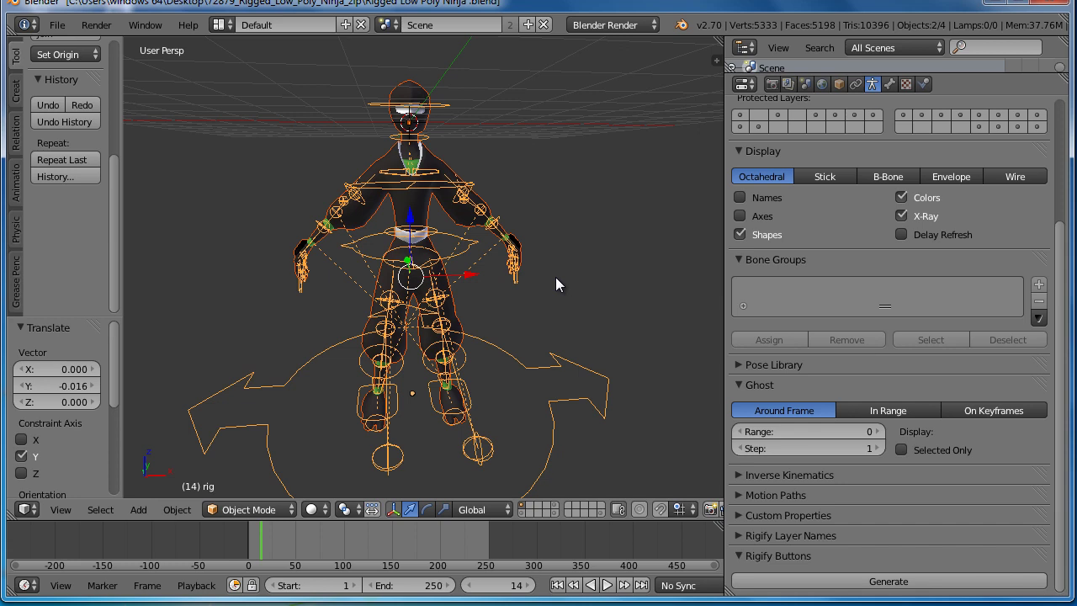
key("ctrl+p")
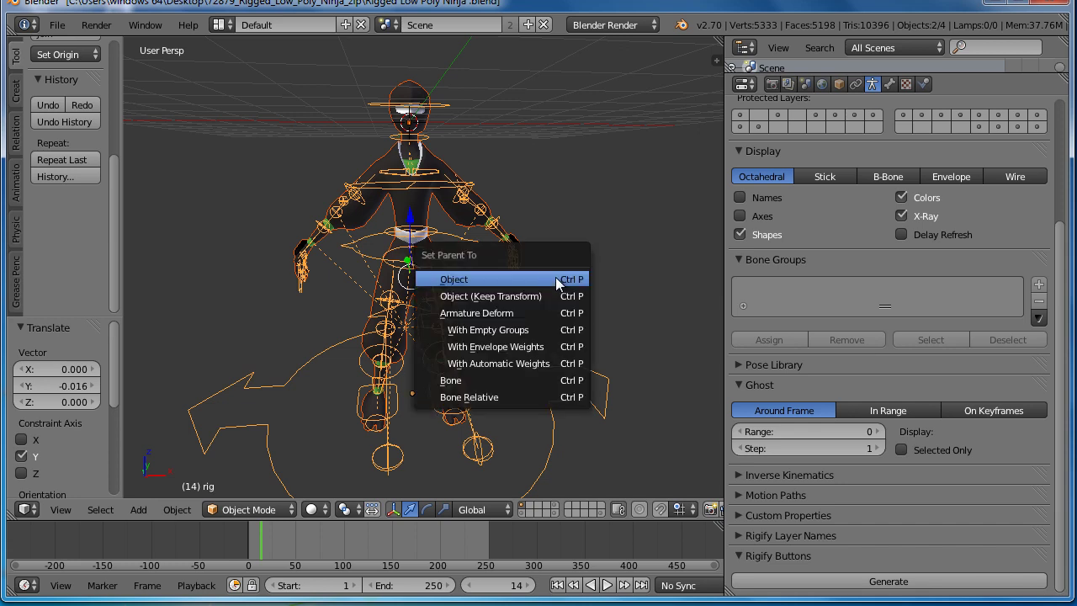
left_click(521, 363)
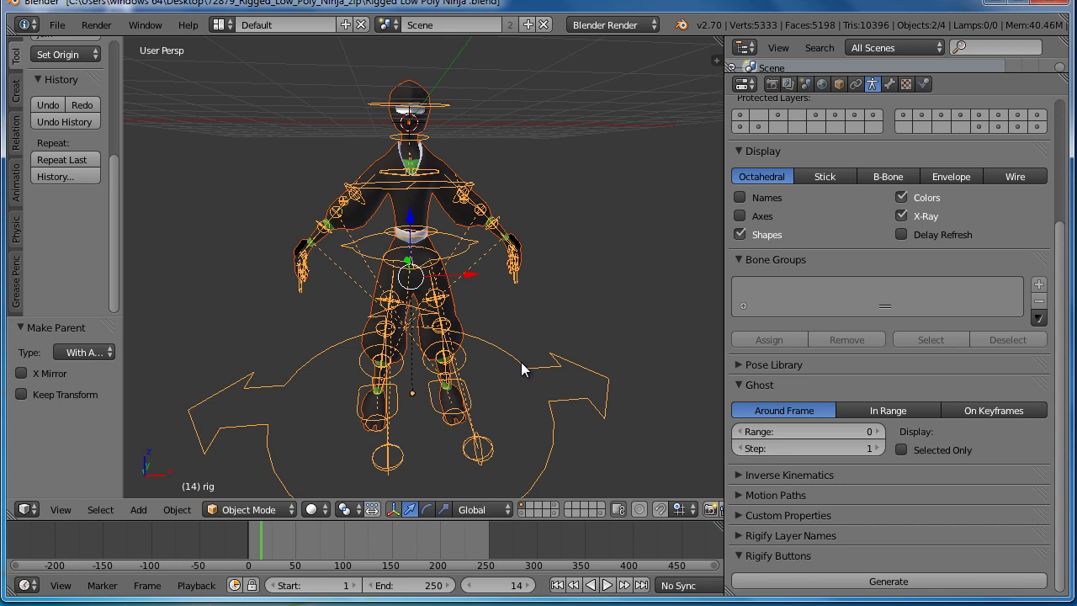
Select only the rig and switch to Front Ortho view
middle_click_drag(523, 363, 532, 346)
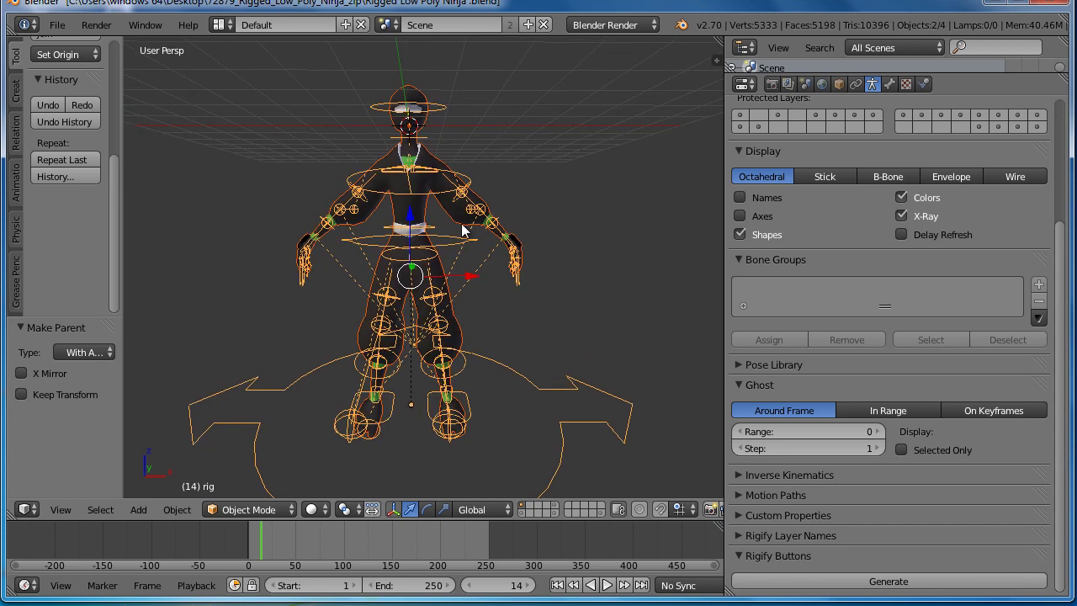
right_click(468, 181)
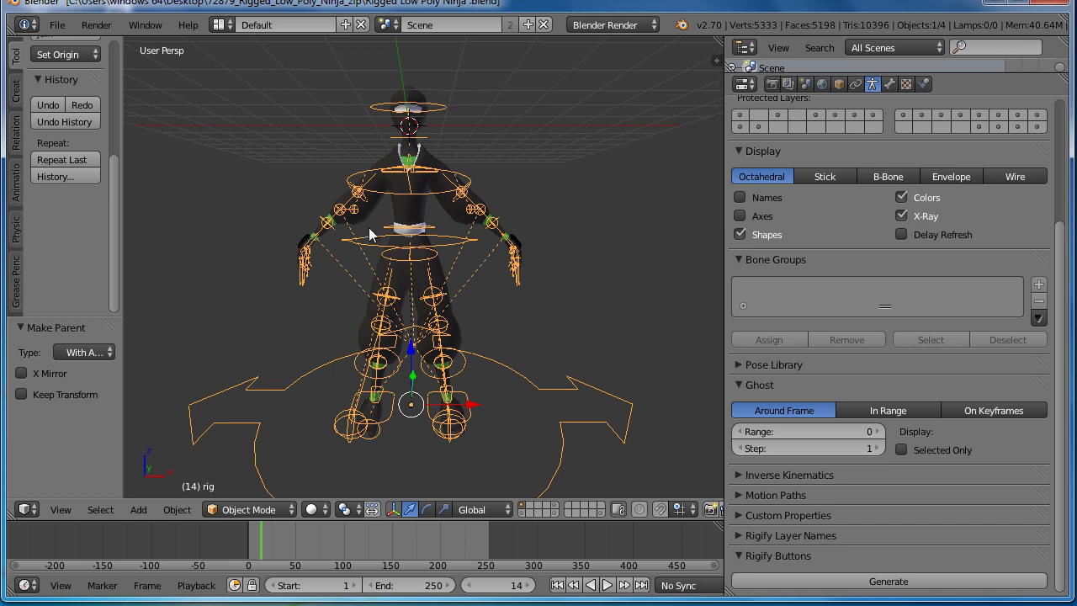
key("KP_1")
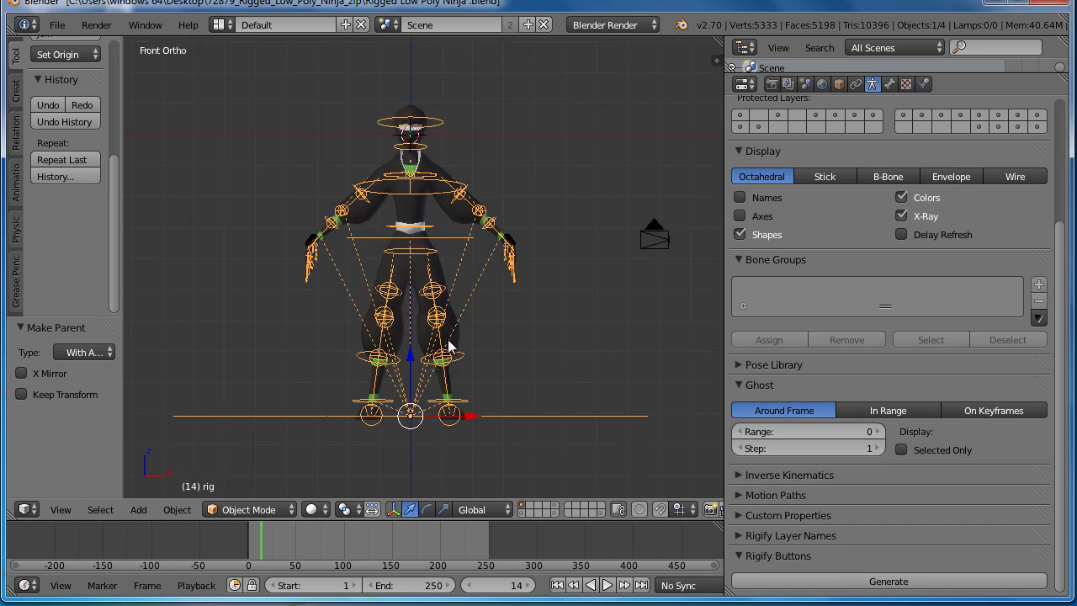
scroll(420, 299, "up", 4)
Put the rig into Pose Mode and select the upper_arm.fk.L bone
left_click(259, 510)
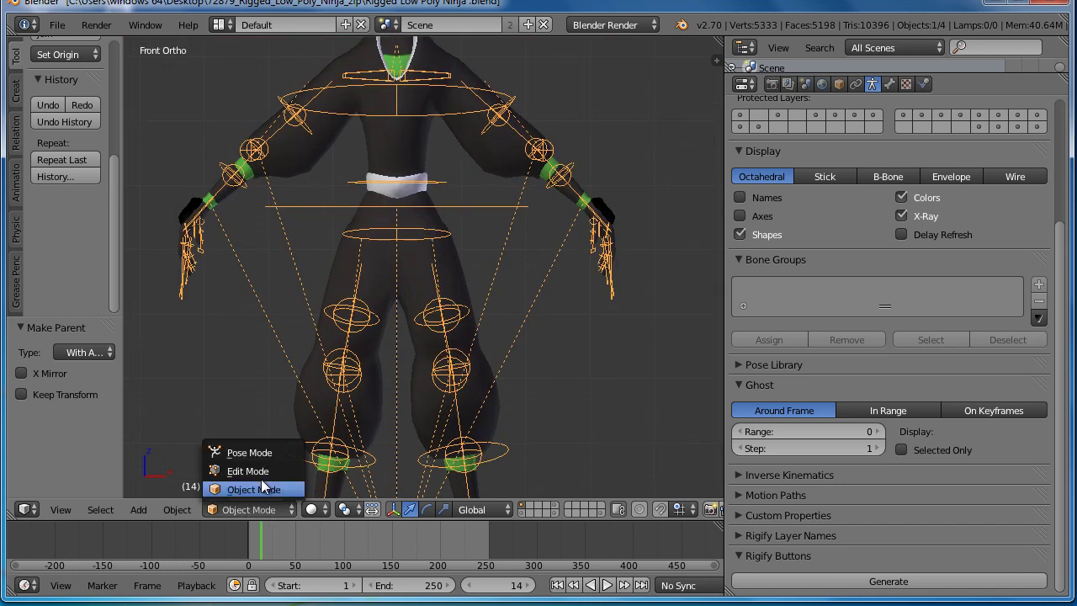
left_click(263, 455)
scroll(497, 151, "down", 2)
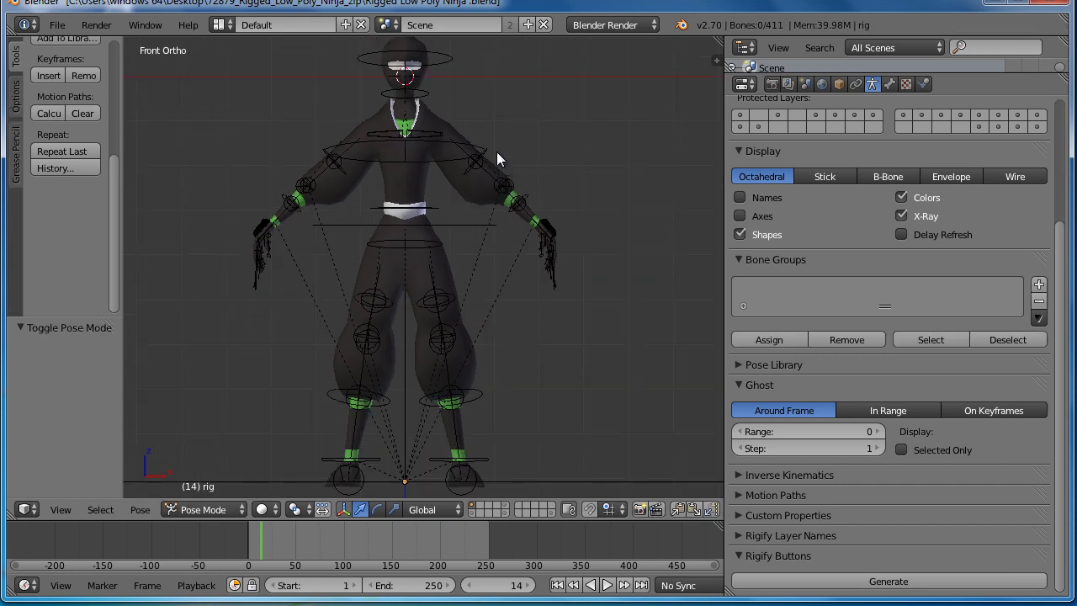
right_click(467, 151)
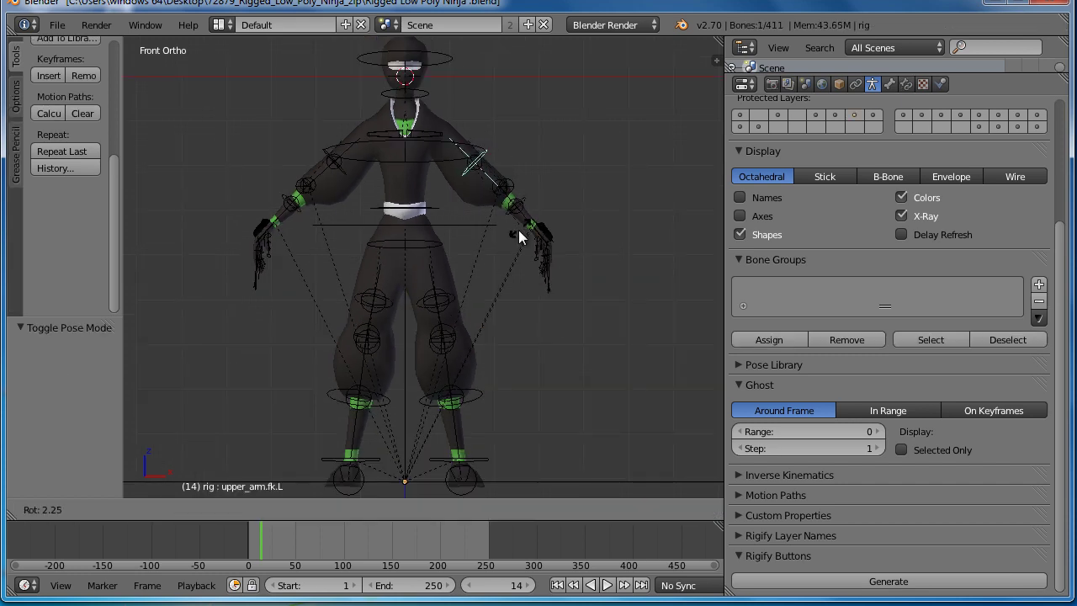
Rotate the left FK upper arm to test deformation, then cancel a second rotation
key("r")
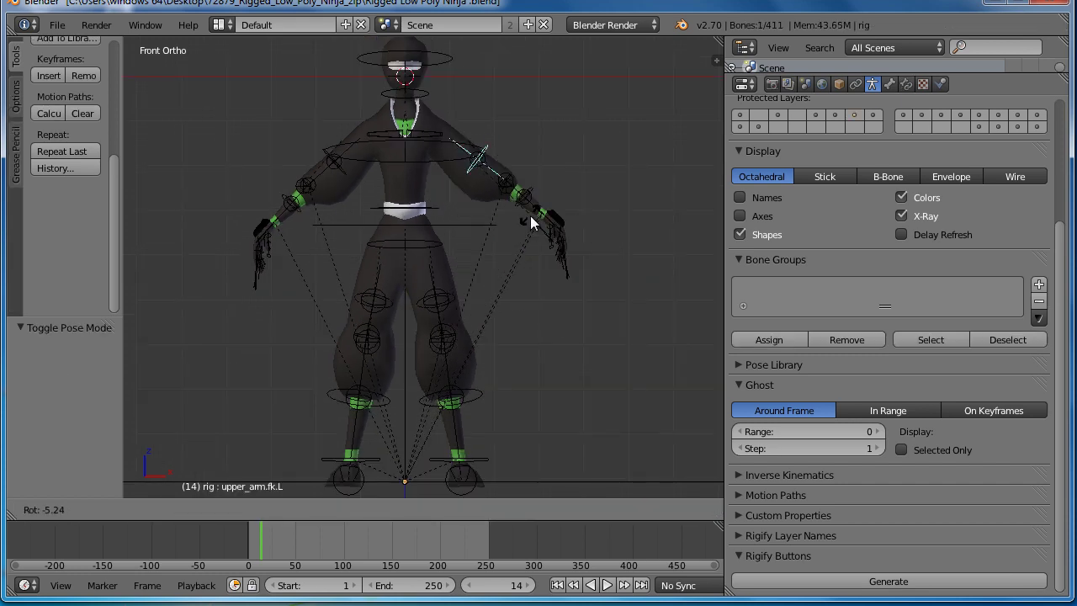
left_click(479, 263)
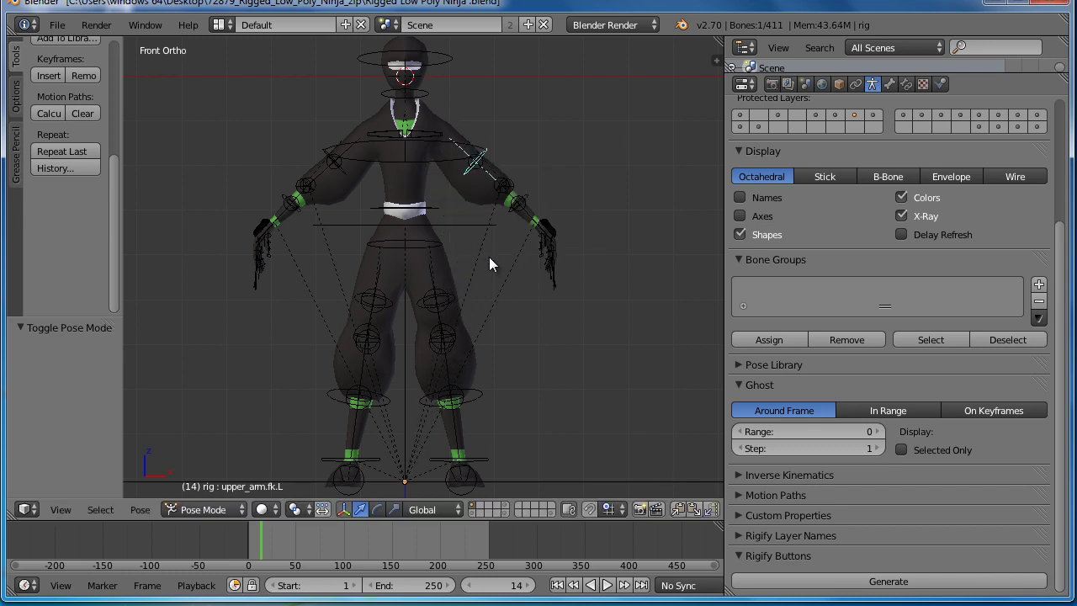
scroll(489, 257, "up", 2)
key("r")
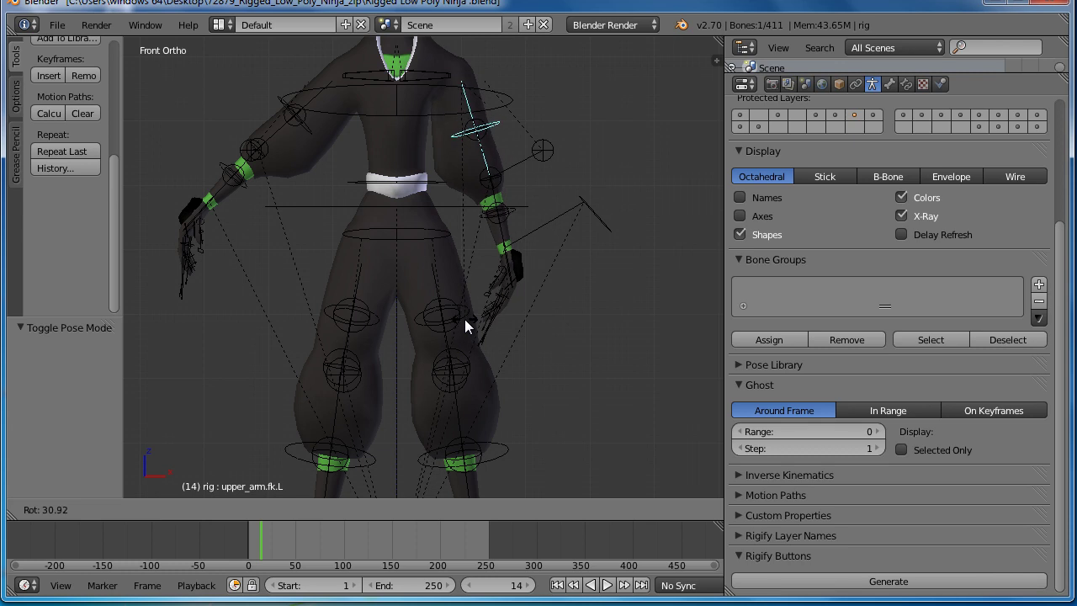
right_click(526, 297)
scroll(533, 296, "down", 2)
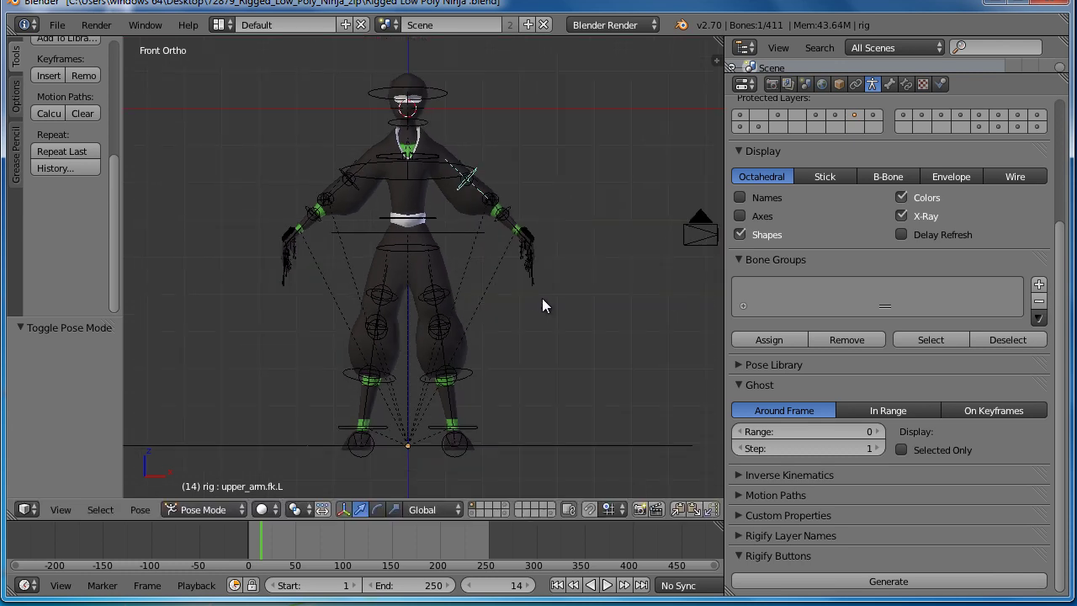
mouse_move(542, 291)
middle_mouse_down("shift")
mouse_move(544, 275)
mouse_move(500, 332)
mouse_move(450, 344)
middle_mouse_up("shift")
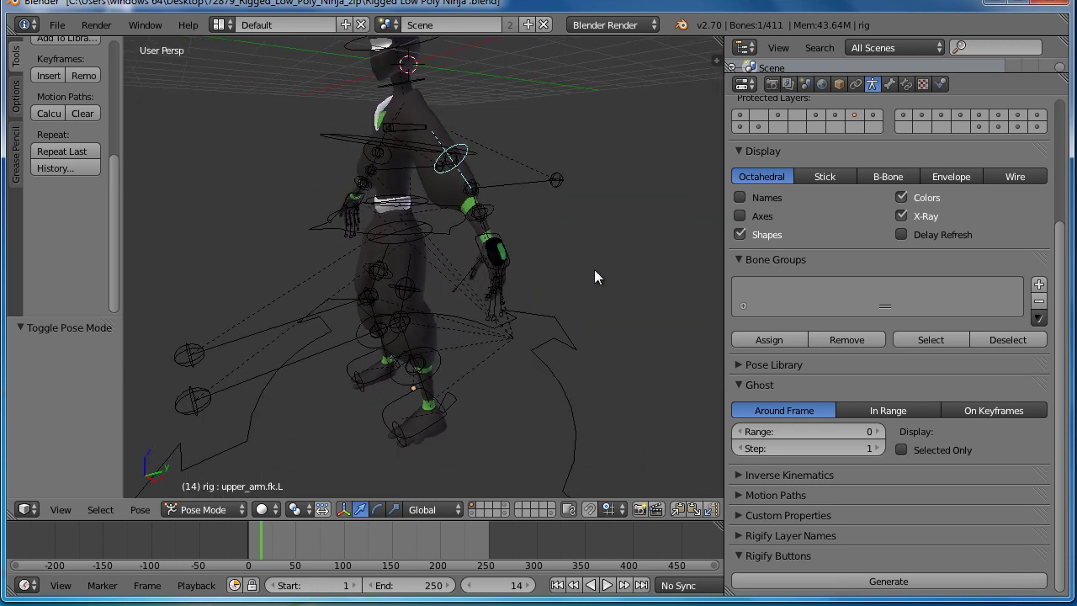
Select the left foot IK control foot.ik.L, orbiting around the legs to check the foot controls
right_click(382, 412)
right_click(379, 416)
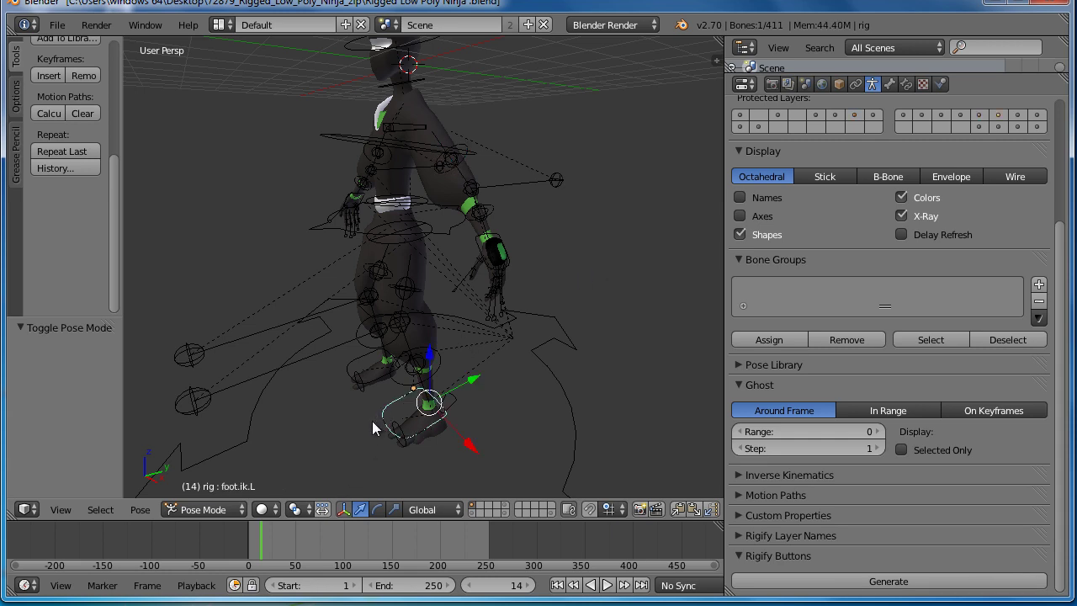
mouse_move(372, 420)
middle_mouse_down()
mouse_move(504, 411)
mouse_move(410, 441)
middle_mouse_up()
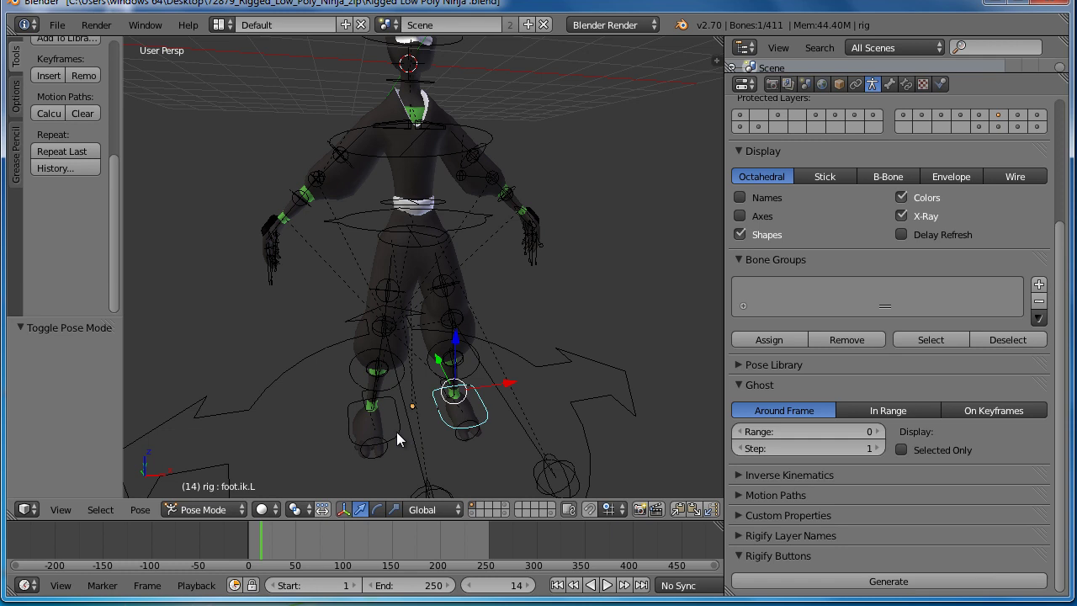
right_click(396, 431)
right_click(397, 431)
middle_click_drag(524, 437, 421, 443)
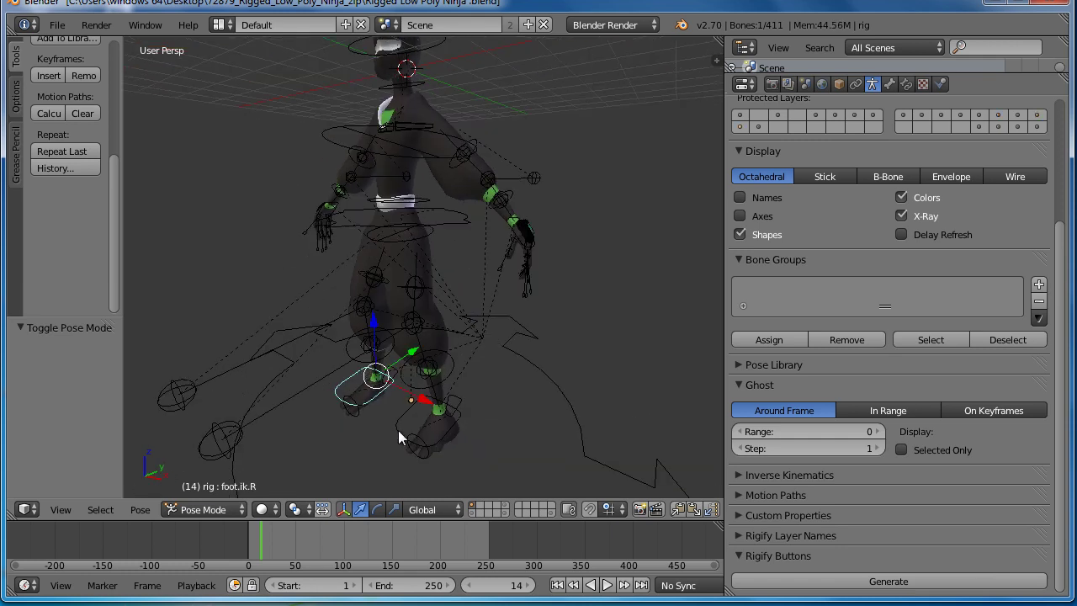
right_click(397, 429)
right_click(397, 429)
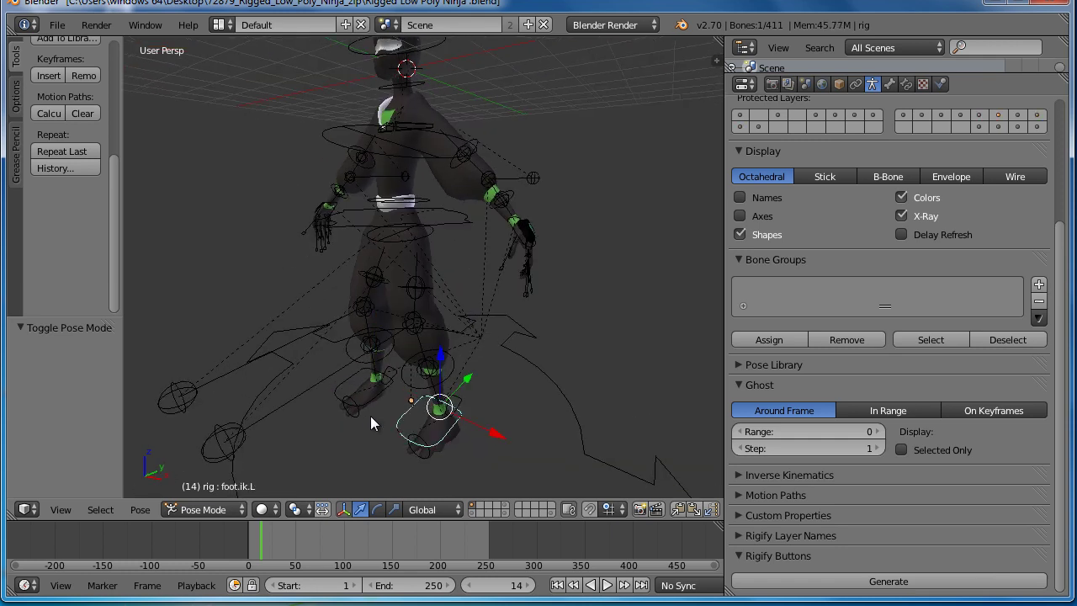
mouse_move(370, 415)
middle_mouse_down()
mouse_move(524, 421)
mouse_move(409, 440)
middle_mouse_up()
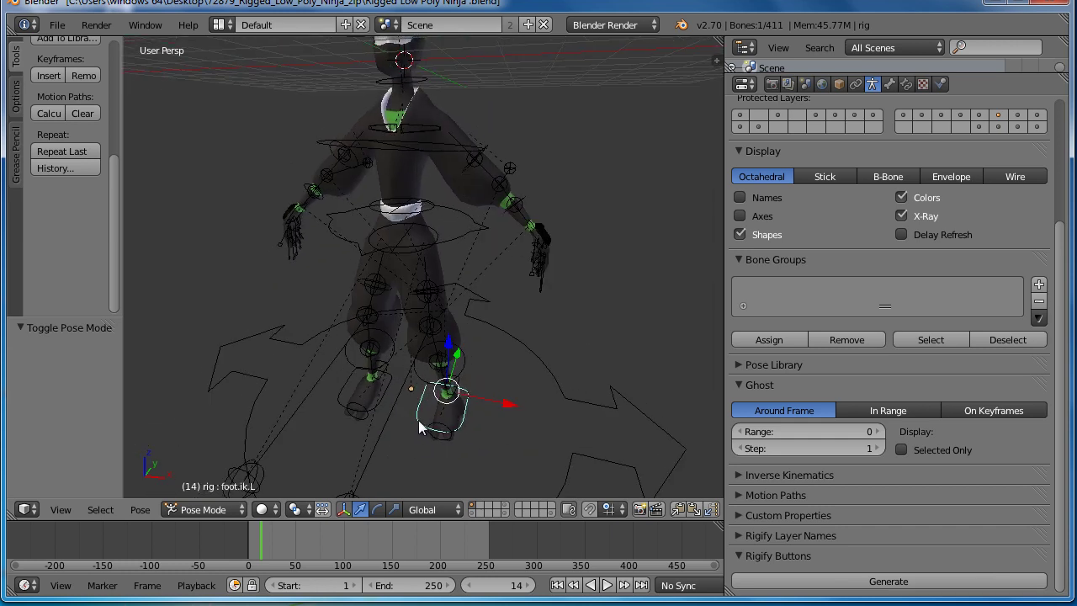
key("g")
key("Escape")
In the widened N sidebar, set FK / IK (foot.ik.L) to 1.000, then select foot.ik.R
key("n")
scroll(608, 333, "down", 5)
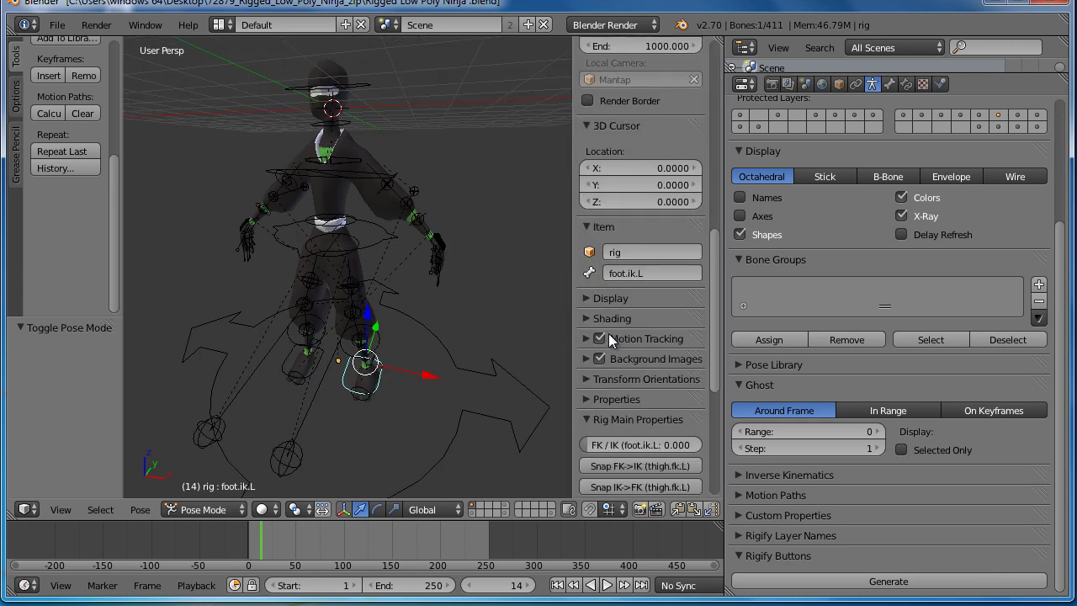
scroll(608, 334, "down", 1)
scroll(608, 333, "down", 1)
left_click_drag(572, 358, 519, 360)
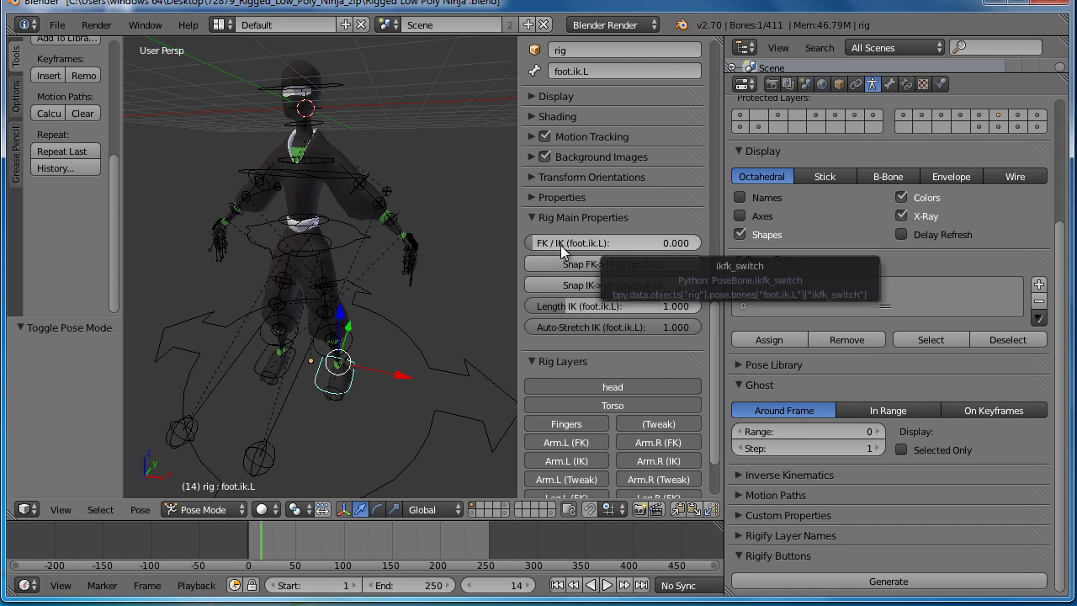
left_click_drag(551, 245, 710, 246)
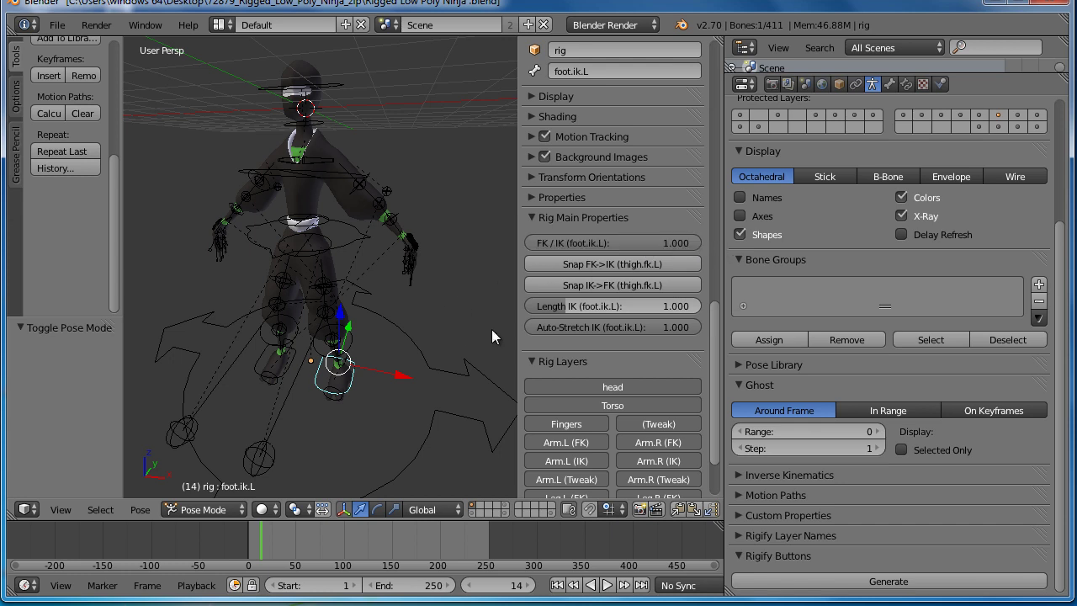
right_click(253, 360)
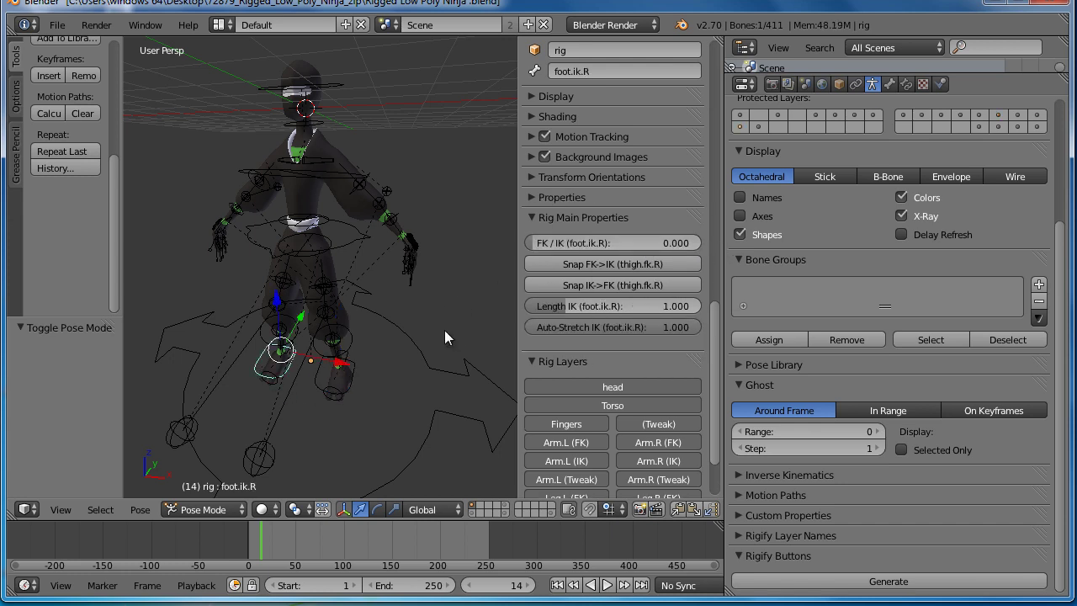
Set FK / IK (foot.ik.R) to 1.000, hide the sidebar, and select foot.ik.L
left_click_drag(571, 245, 779, 245)
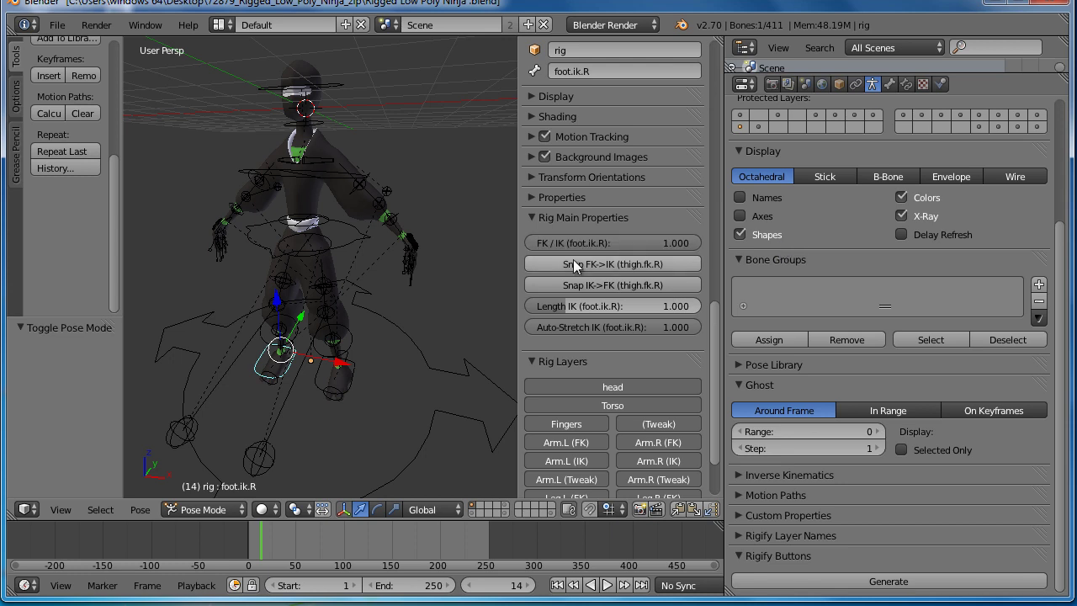
key("n")
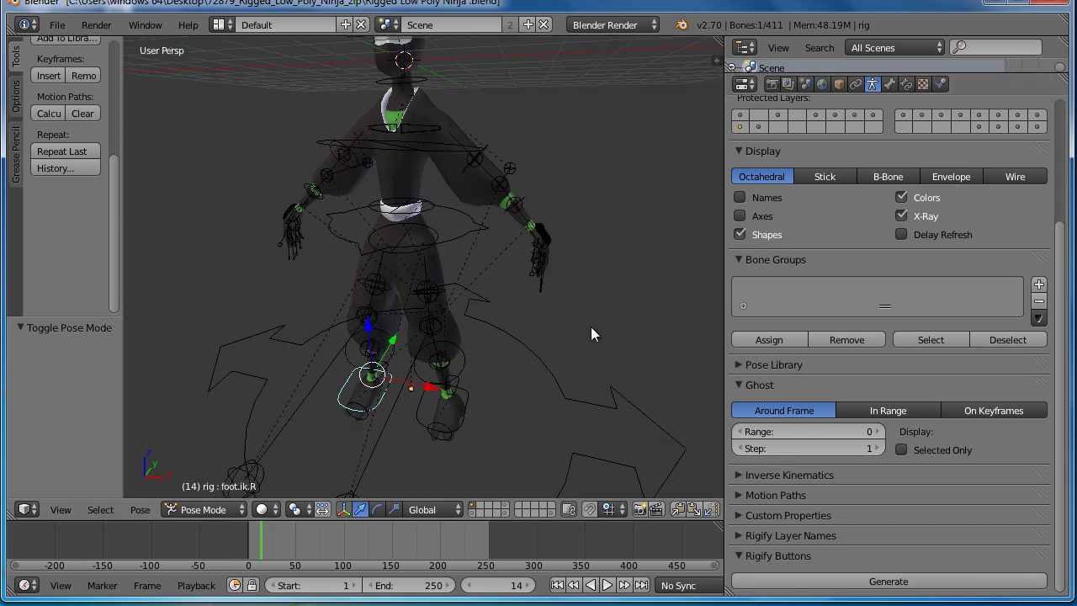
mouse_move(591, 327)
middle_mouse_down()
mouse_move(511, 322)
mouse_move(442, 291)
middle_mouse_up()
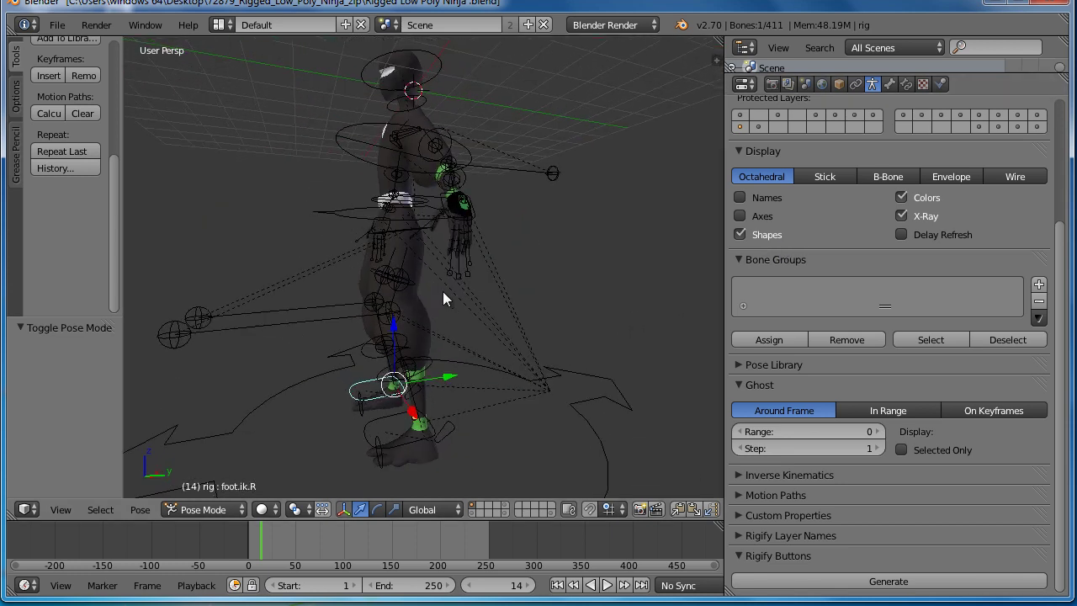
right_click(357, 428)
right_click(365, 434)
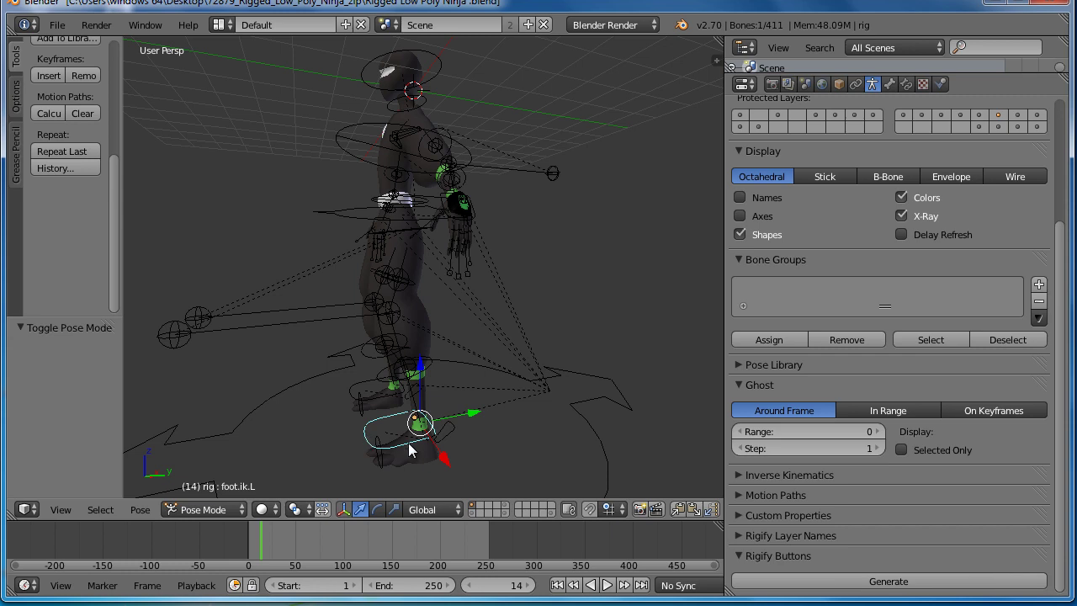
In Right Ortho view, raise the left foot IK control to Y -1.114, Z 1.444, bending the knee
key("KP_3")
middle_click_drag(482, 385, 522, 325, "shift")
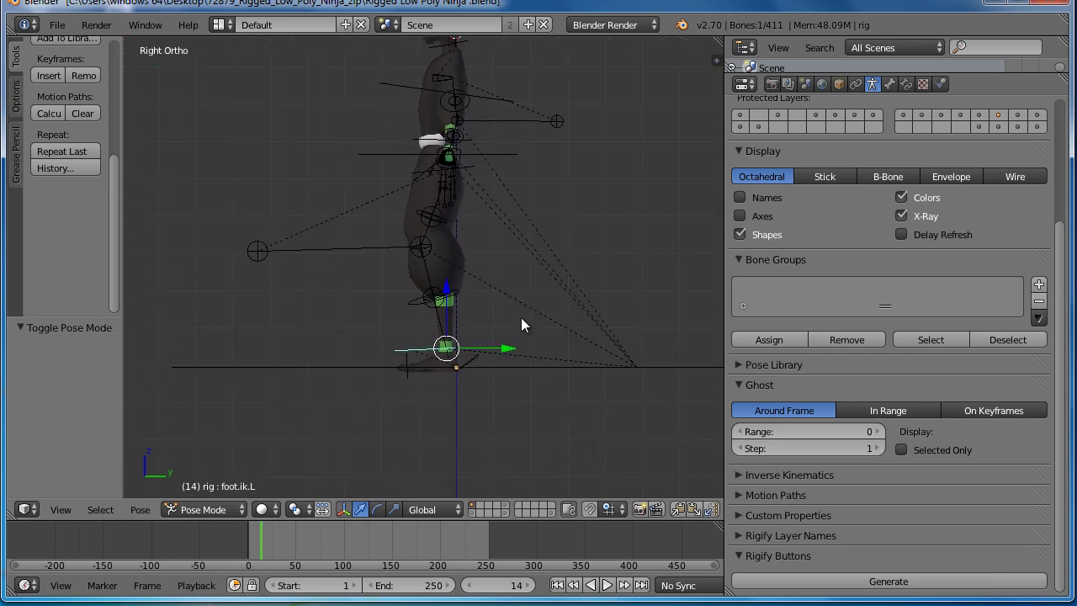
scroll(516, 378, "up", 2)
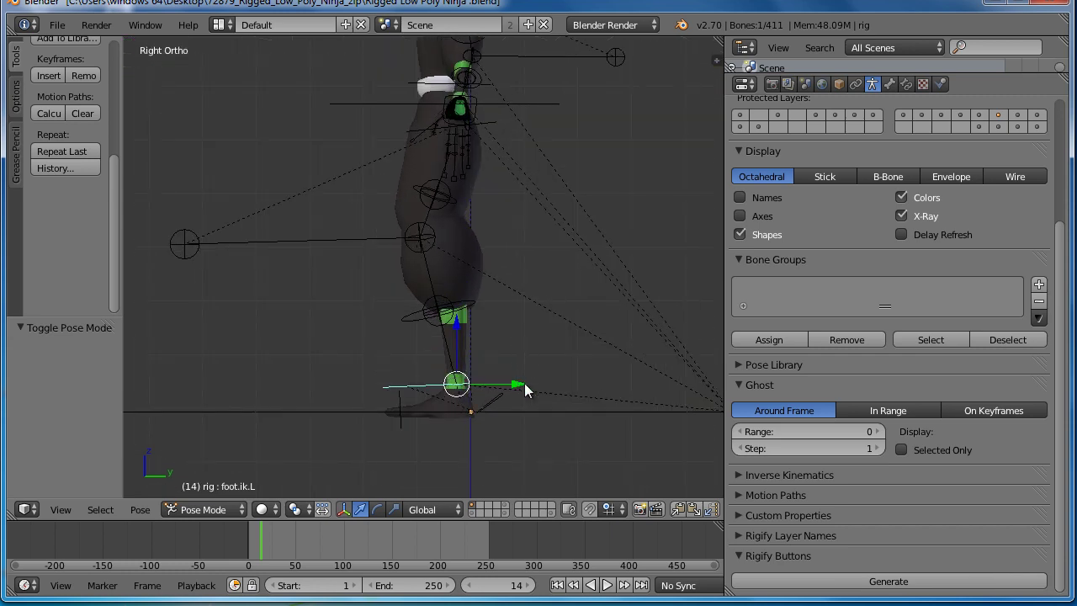
key("g")
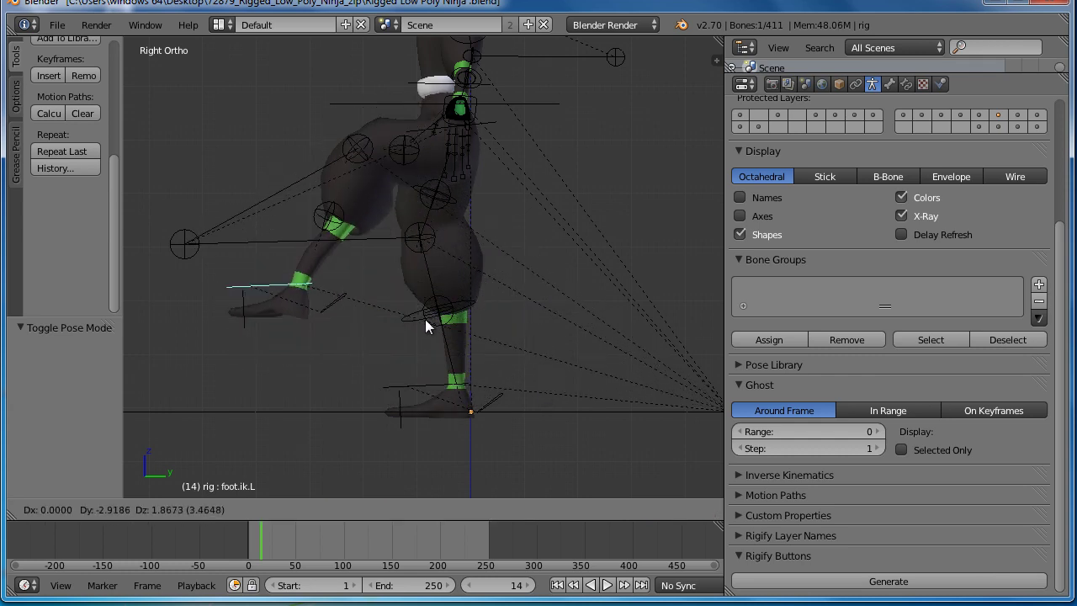
left_click(480, 312)
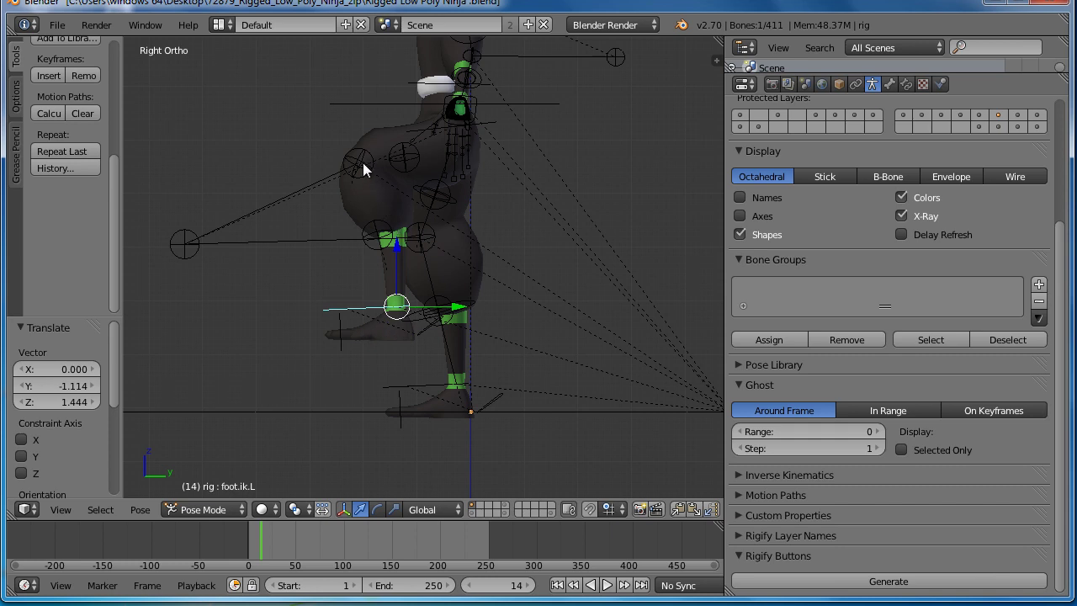
mouse_move(440, 150)
middle_mouse_down()
mouse_move(413, 253)
mouse_move(552, 268)
mouse_move(422, 258)
mouse_move(505, 282)
mouse_move(437, 273)
mouse_move(447, 264)
mouse_move(437, 252)
mouse_move(450, 251)
middle_mouse_up()
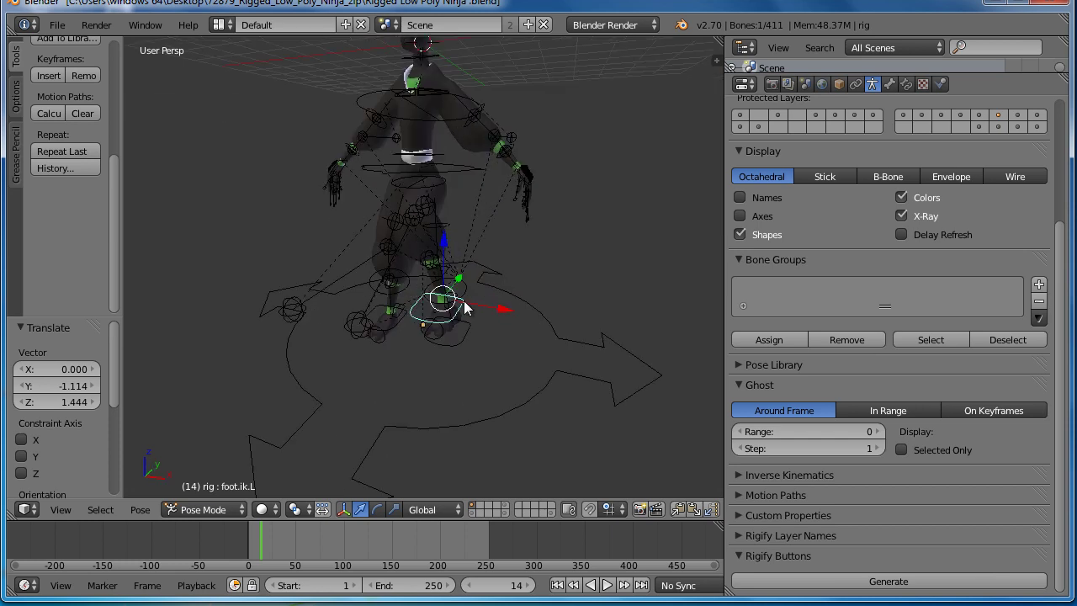
Lower the torso control straight down to Z -0.998 and orbit to inspect the crouch
right_click(455, 170)
key("g")
key("z")
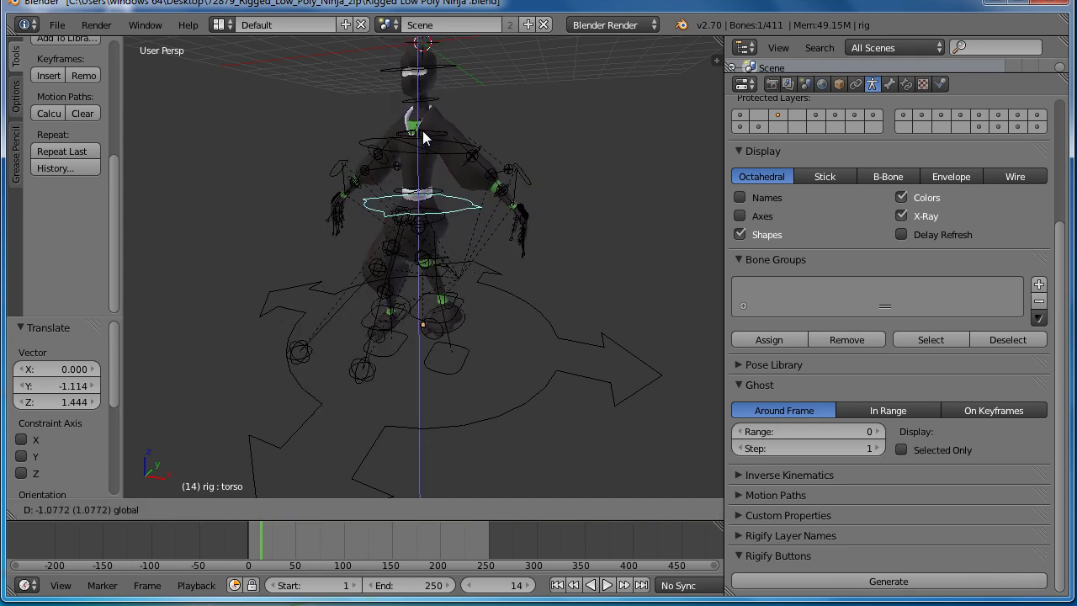
left_click(427, 134)
middle_click_drag(429, 139, 523, 292)
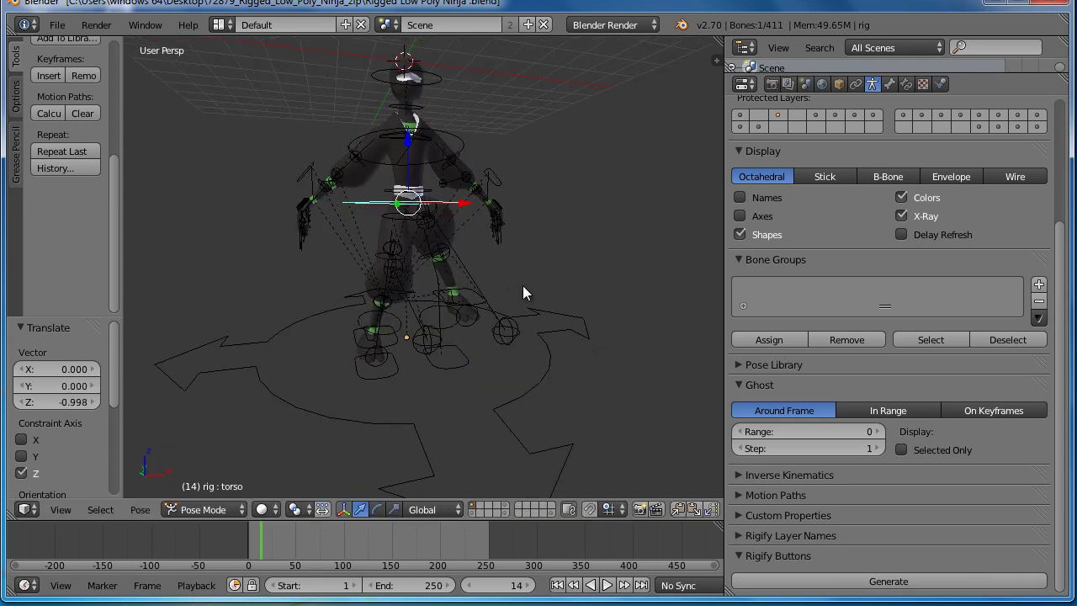
mouse_move(343, 359)
middle_mouse_down()
mouse_move(422, 363)
mouse_move(349, 374)
mouse_move(415, 384)
middle_mouse_up()
Cancel a second vertical torso move and orbit to a three-quarter view of the rig
key("g")
key("z")
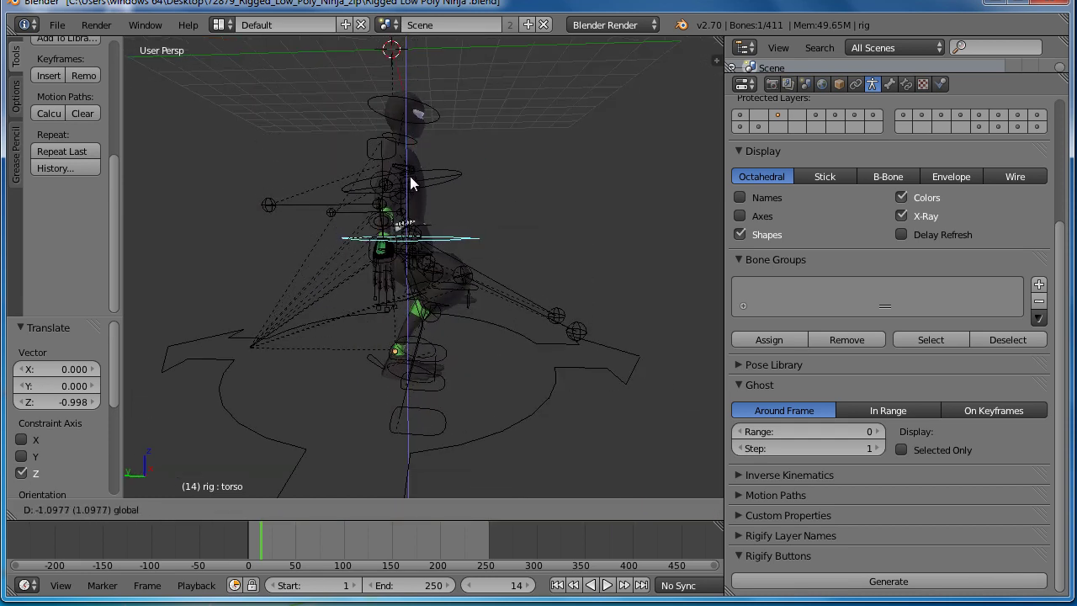
right_click(413, 132)
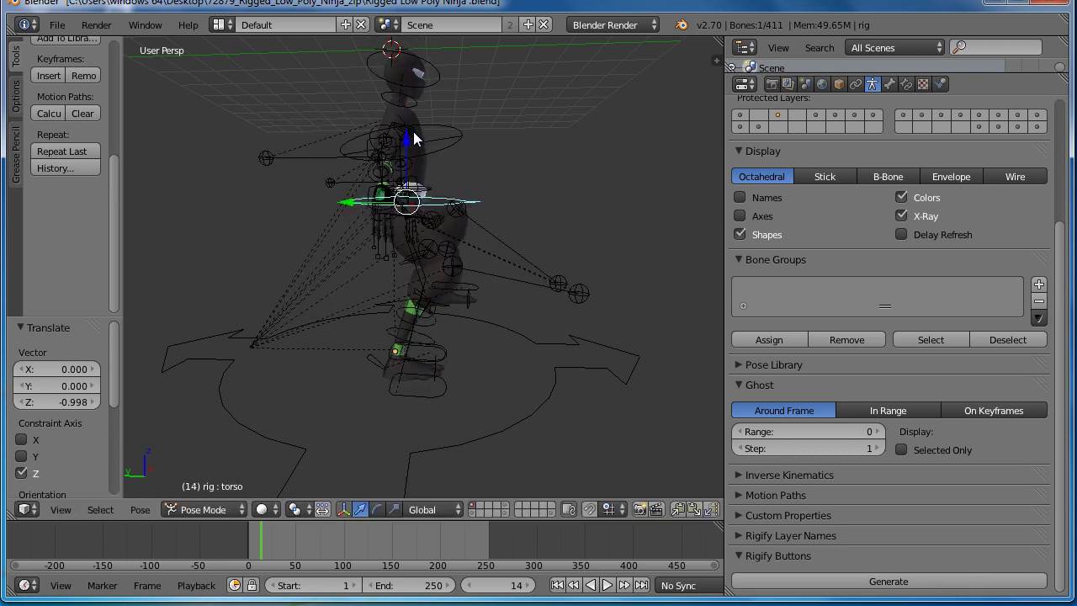
middle_click_drag(485, 208, 435, 269)
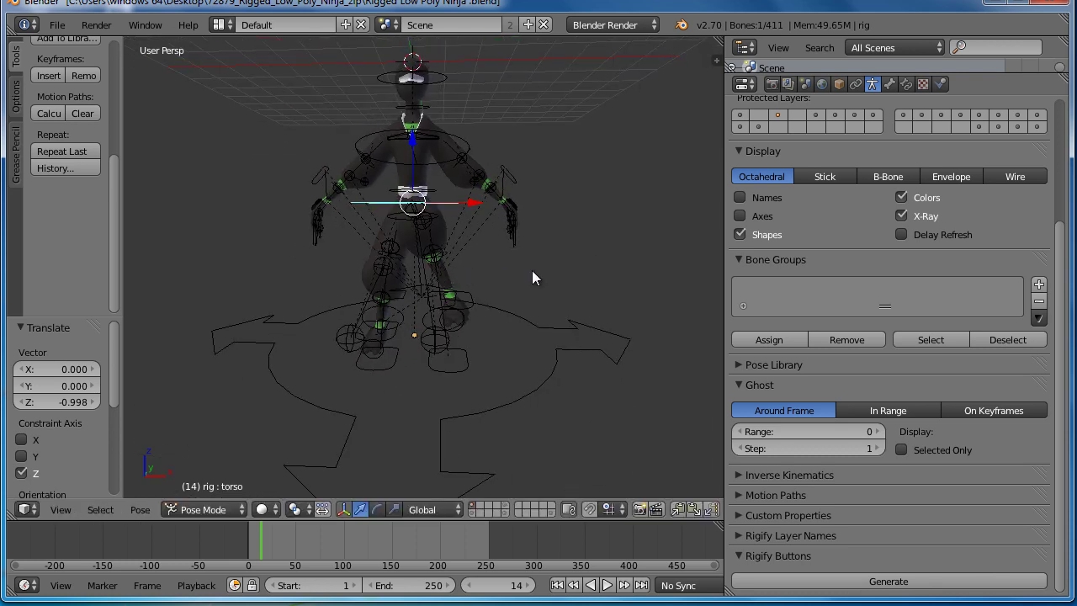
mouse_move(534, 279)
middle_mouse_down()
mouse_move(538, 317)
mouse_move(572, 164)
mouse_move(605, 207)
mouse_move(519, 209)
middle_mouse_up()
Set the left hand's FK/IK (hand.ik.L) slider to 1.000, then view the rig from the front
right_click(576, 98)
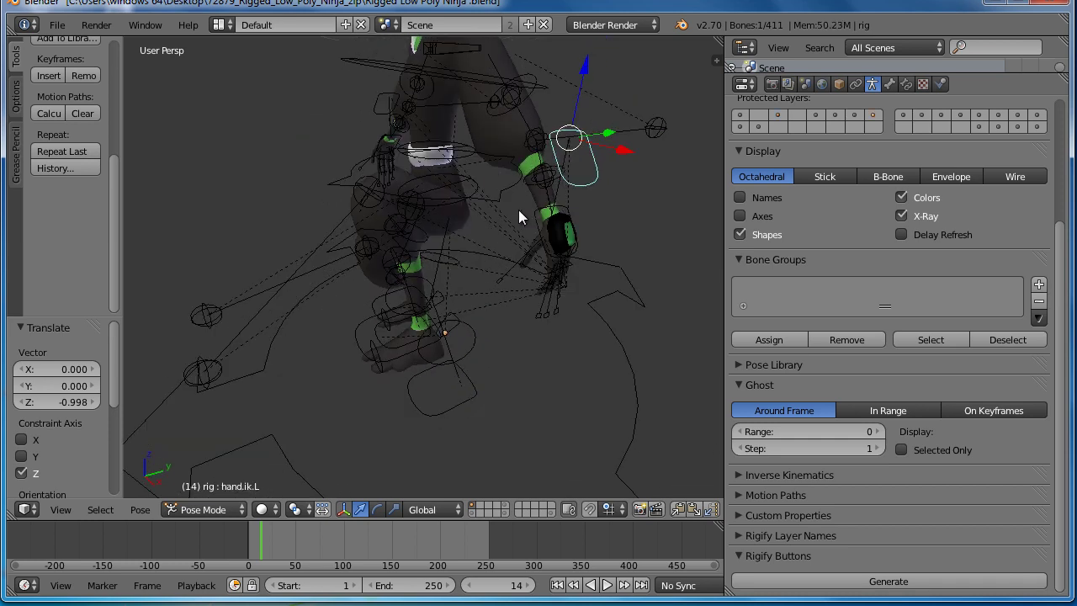
right_click(538, 223)
mouse_move(520, 249)
middle_mouse_down()
mouse_move(593, 251)
mouse_move(582, 244)
middle_mouse_up()
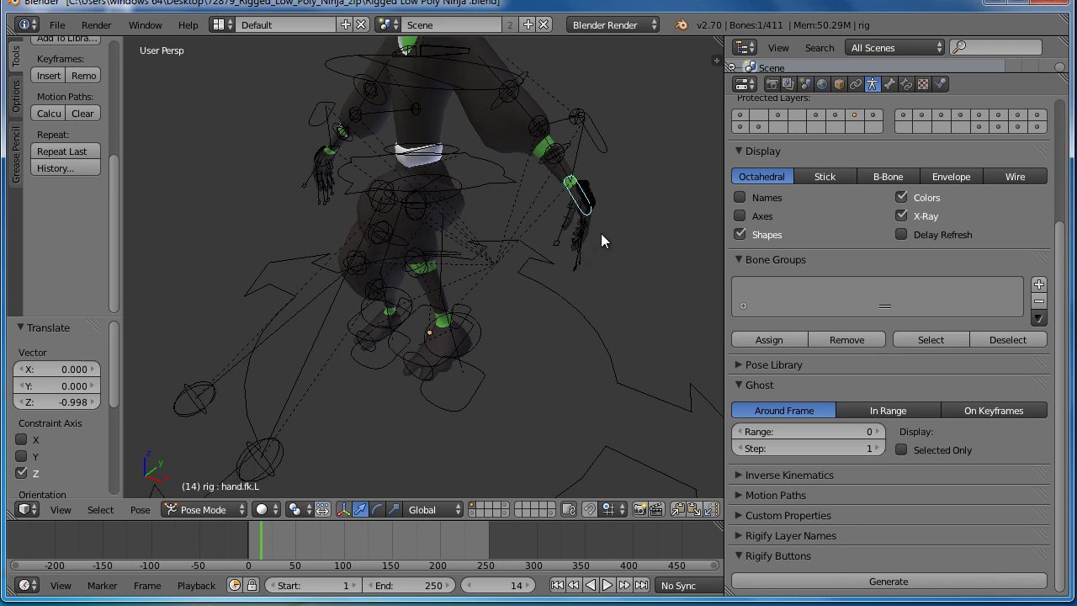
key("n")
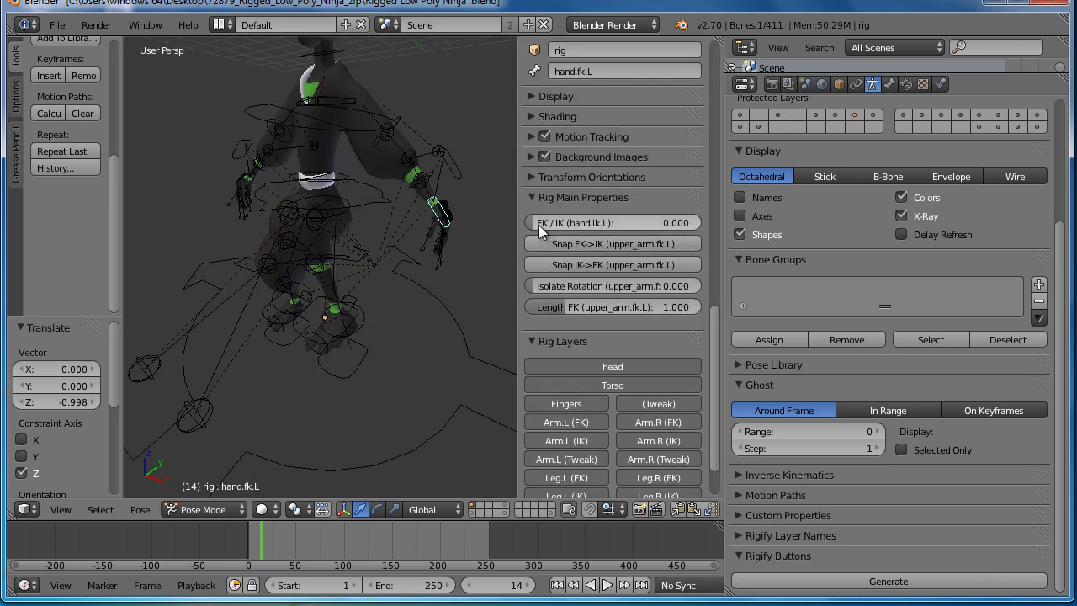
mouse_move(538, 225)
left_mouse_down()
mouse_move(638, 239)
mouse_move(740, 234)
mouse_move(724, 229)
left_mouse_up()
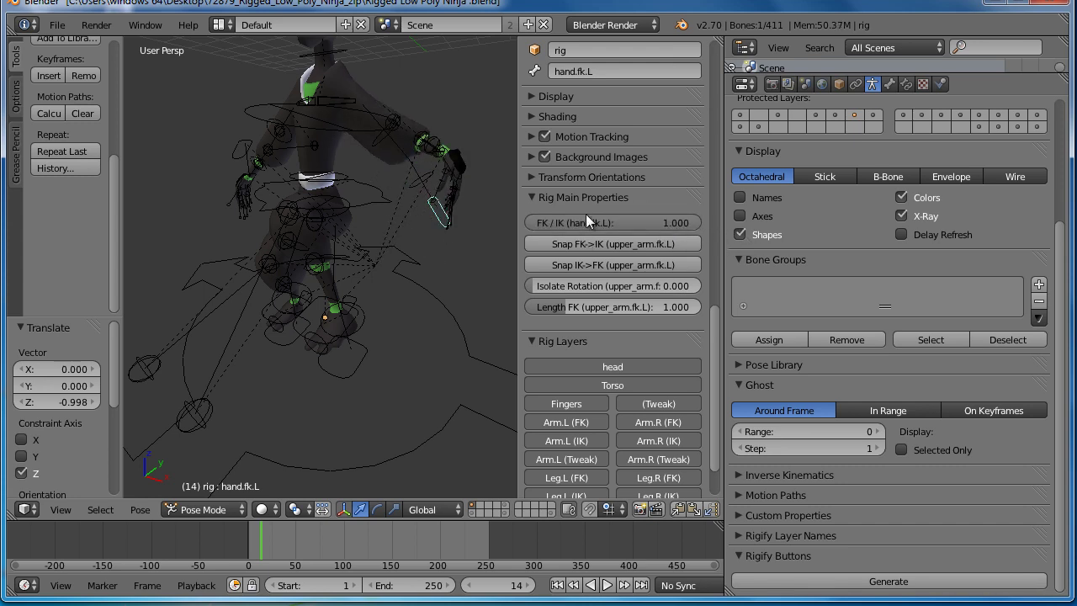
mouse_move(488, 236)
middle_mouse_down()
mouse_move(399, 248)
mouse_move(454, 253)
middle_mouse_up()
key("n")
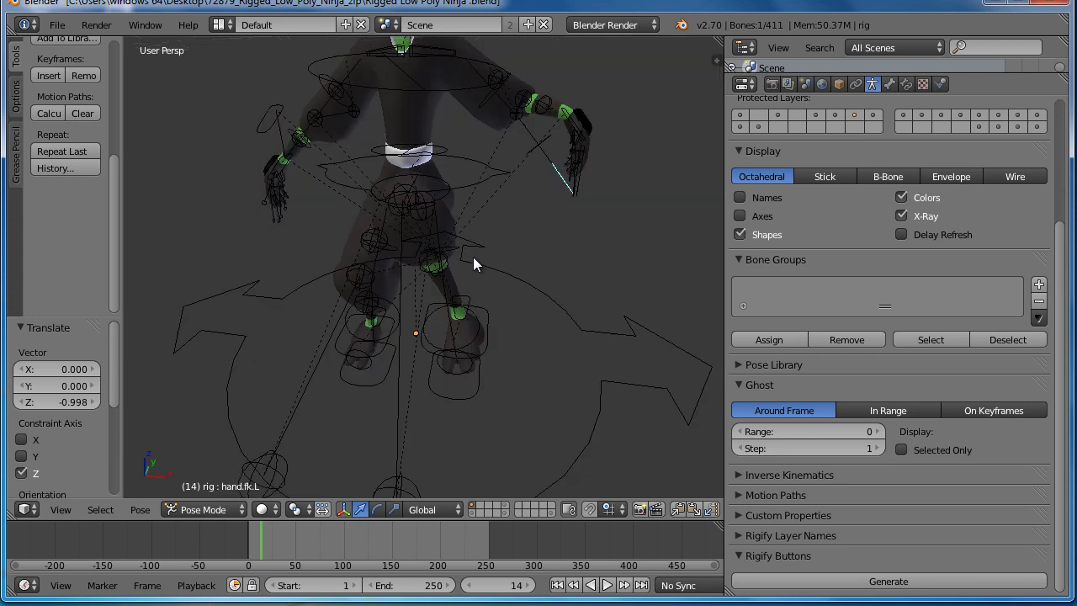
key("KP_1")
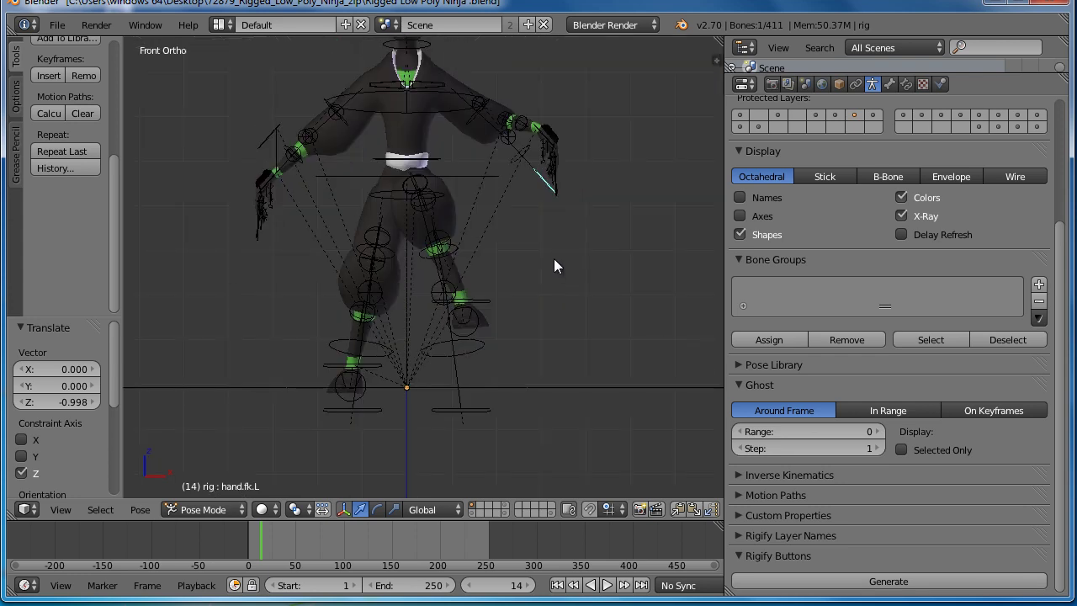
Move the left hand IK control to a new spot and rotate the right upper arm
right_click(549, 141)
key("g")
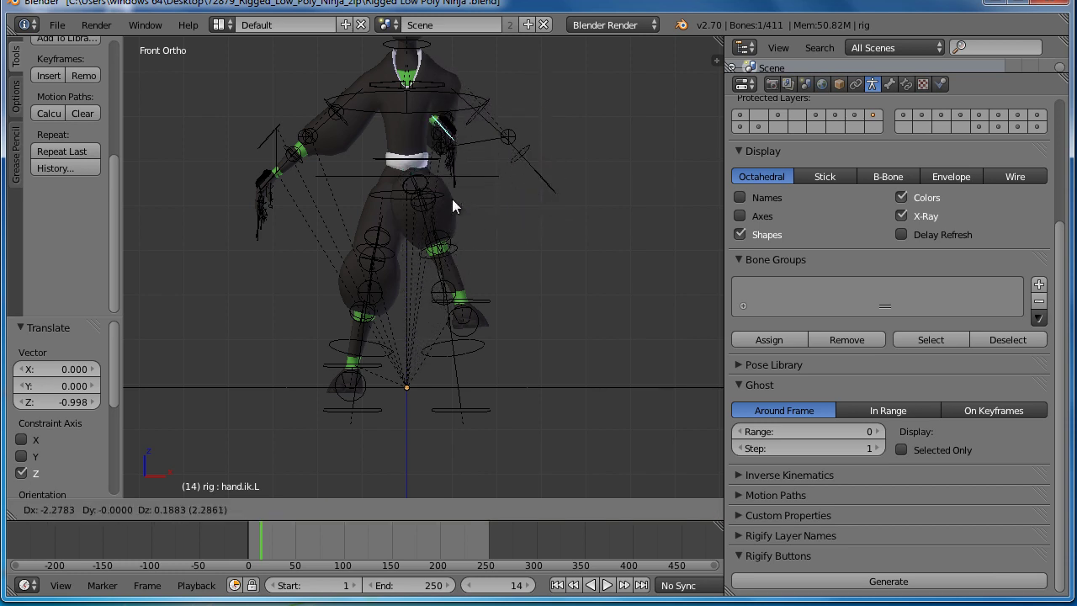
left_click(507, 222)
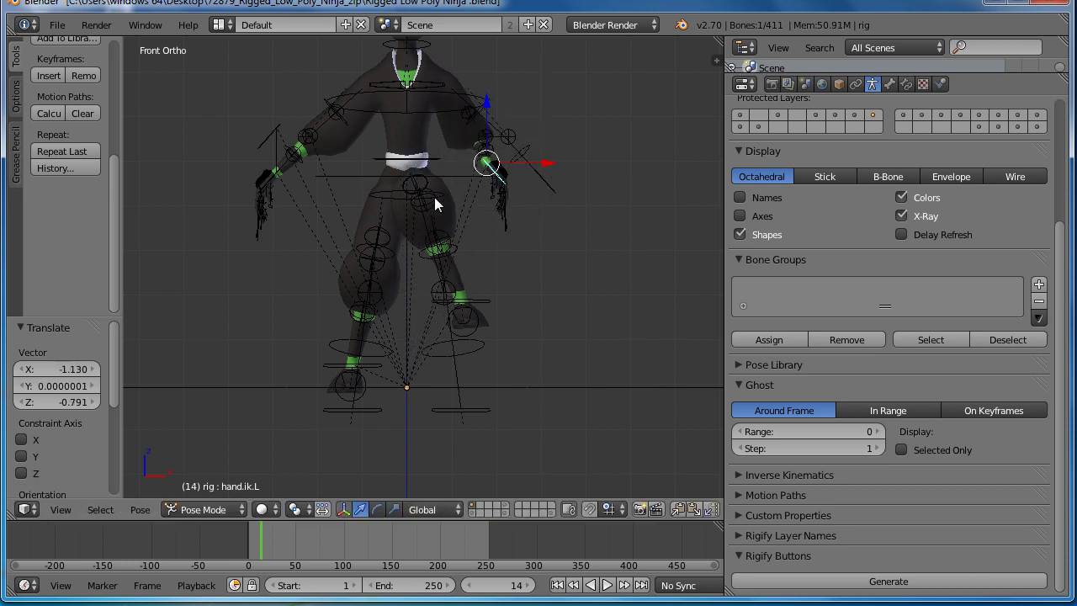
right_click(341, 114)
key("r")
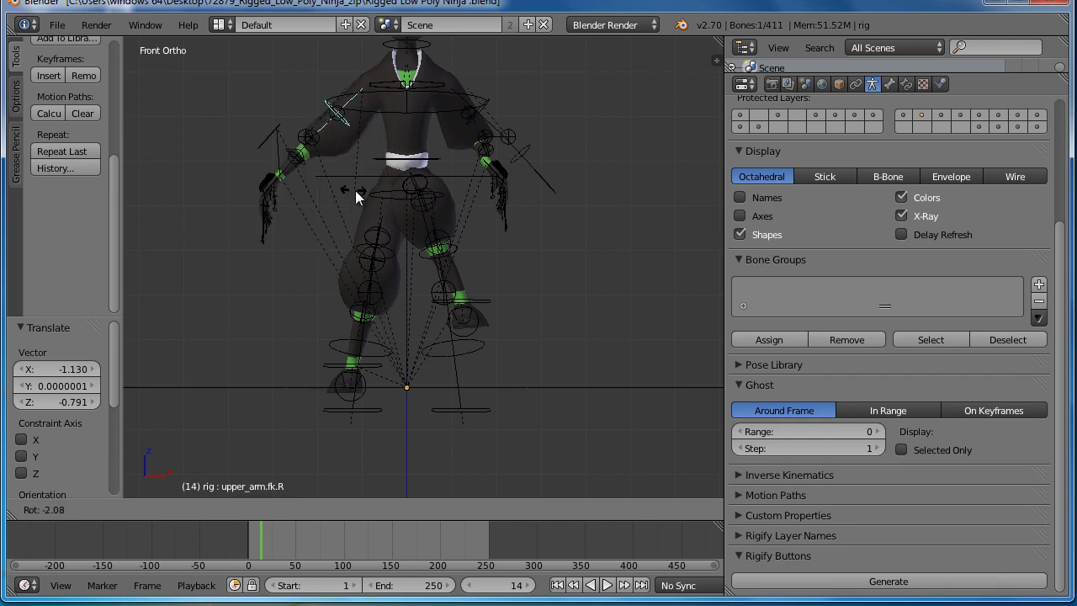
left_click(391, 196)
middle_click_drag(292, 224, 475, 265)
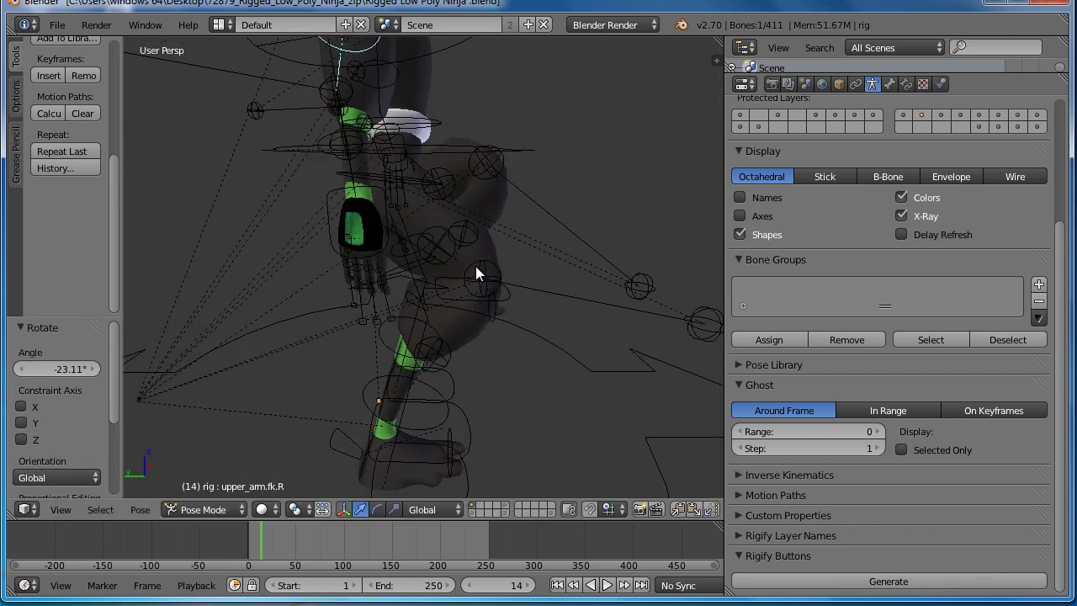
Bend the right forearm to -70.424° and rotate the right hand FK bone
right_click(362, 193)
right_click(362, 192)
right_click(356, 179)
key("r")
left_click(463, 85)
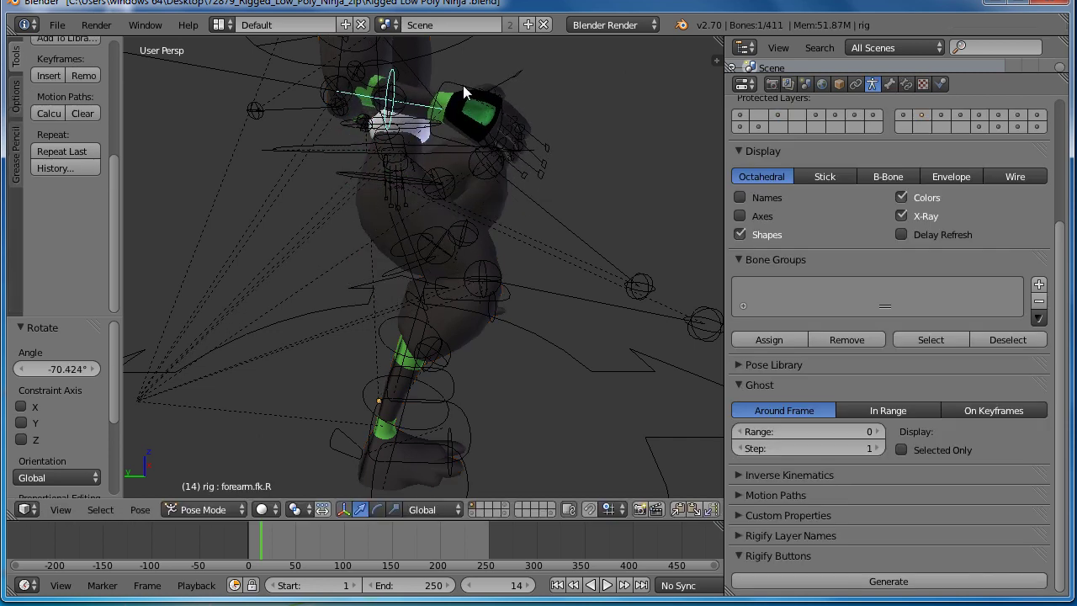
right_click(462, 85)
mouse_move(463, 85)
middle_mouse_down()
mouse_move(492, 171)
mouse_move(262, 182)
middle_mouse_up()
key("r")
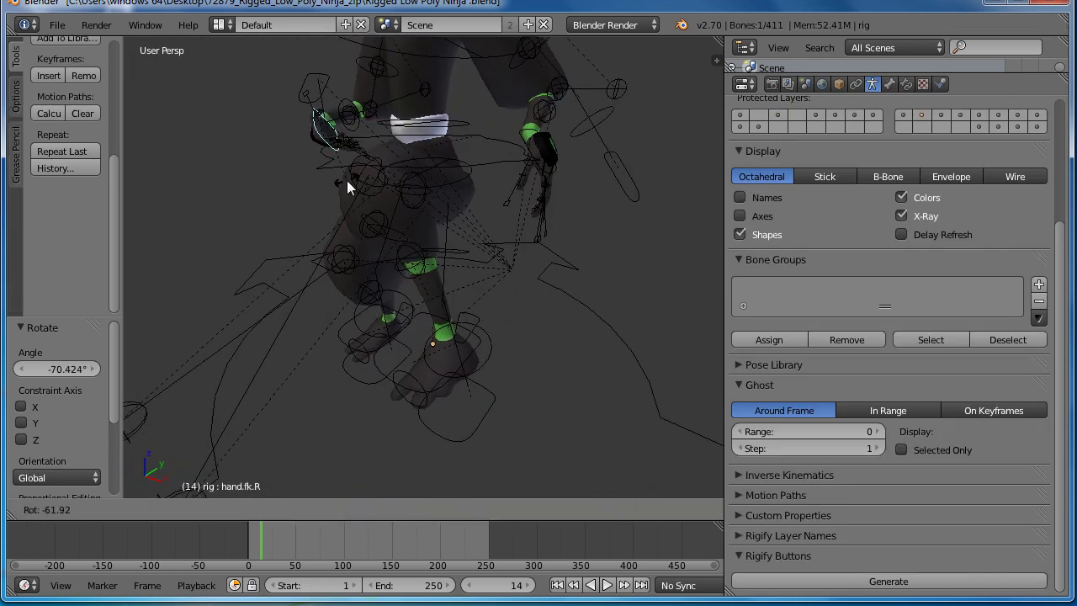
left_click(347, 180)
mouse_move(493, 172)
middle_mouse_down()
mouse_move(586, 240)
mouse_move(520, 169)
middle_mouse_up()
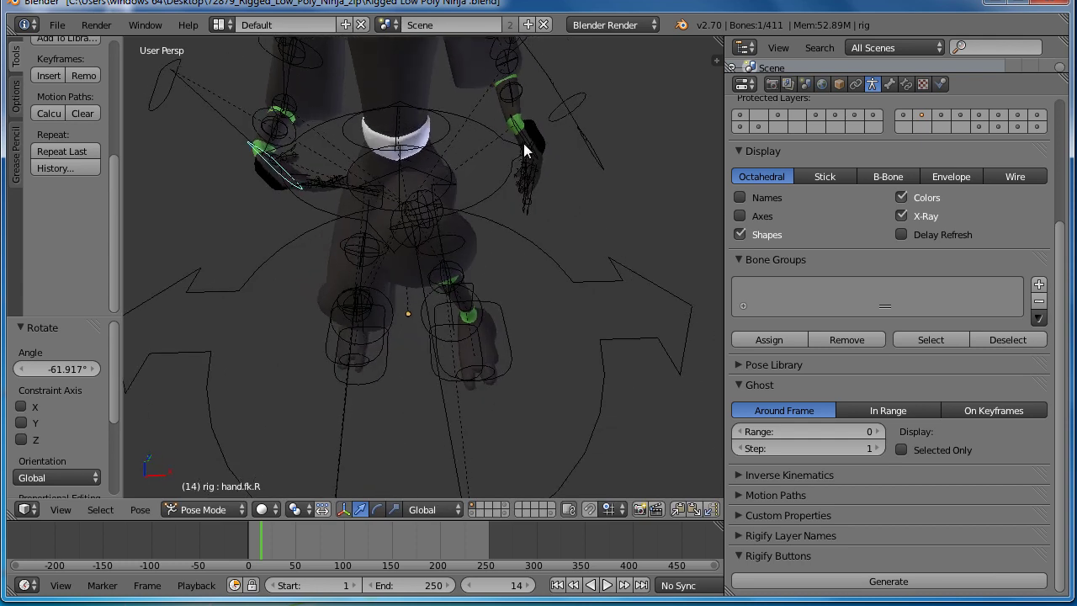
Turn the left hand IK control by 88.102° and check it from a frontal view
right_click(526, 140)
right_click(527, 141)
key("r")
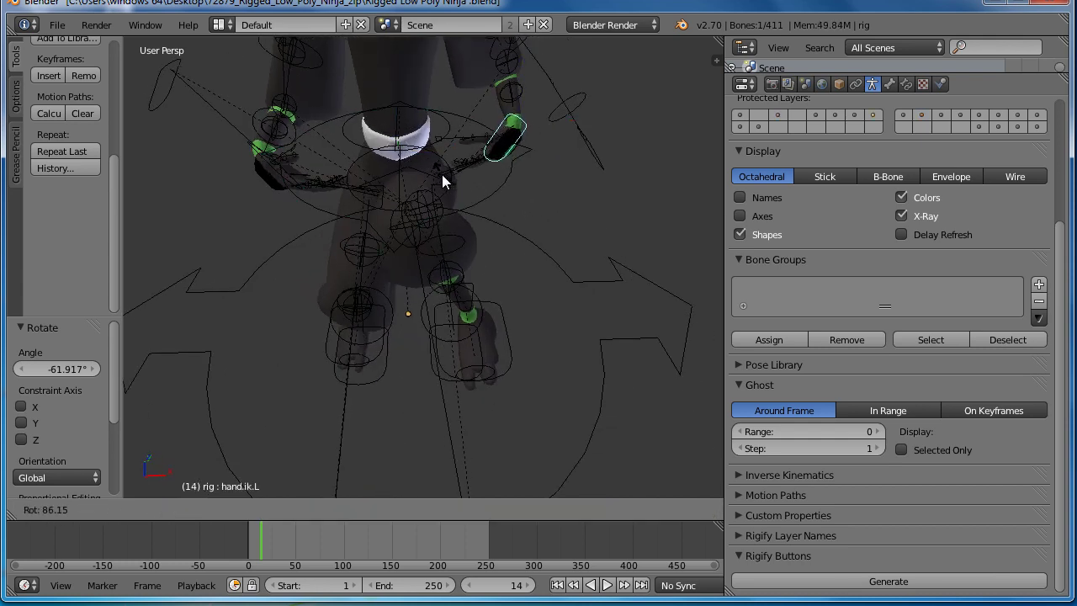
left_click(442, 174)
middle_click_drag(512, 195, 488, 160)
mouse_move(451, 124)
middle_mouse_down()
mouse_move(483, 159)
mouse_move(543, 150)
middle_mouse_up()
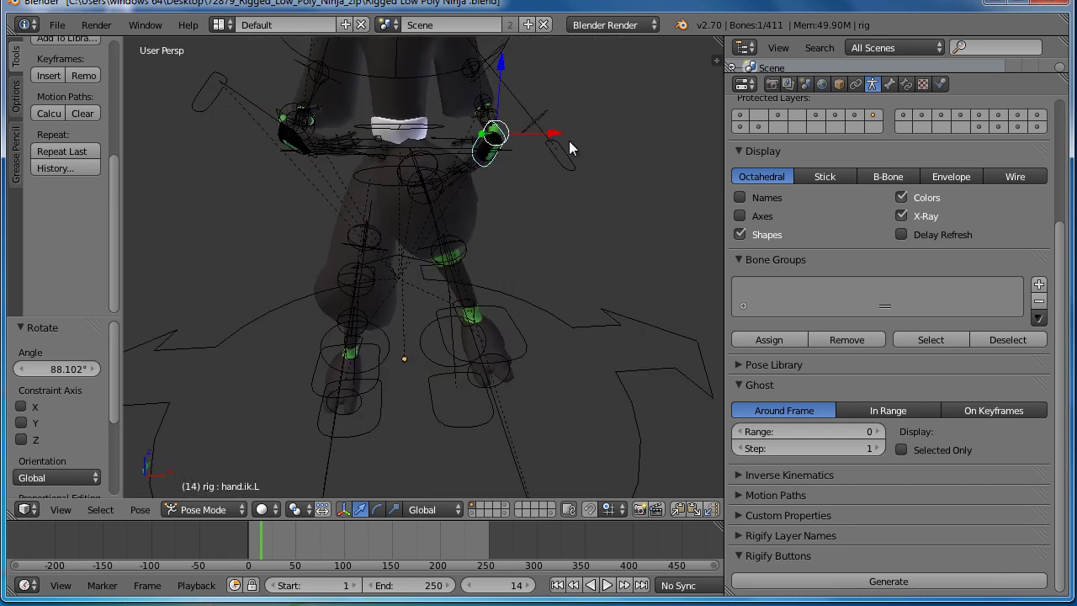
scroll(570, 150, "down", 5)
scroll(583, 200, "down", 2)
middle_click_drag(583, 199, 543, 204)
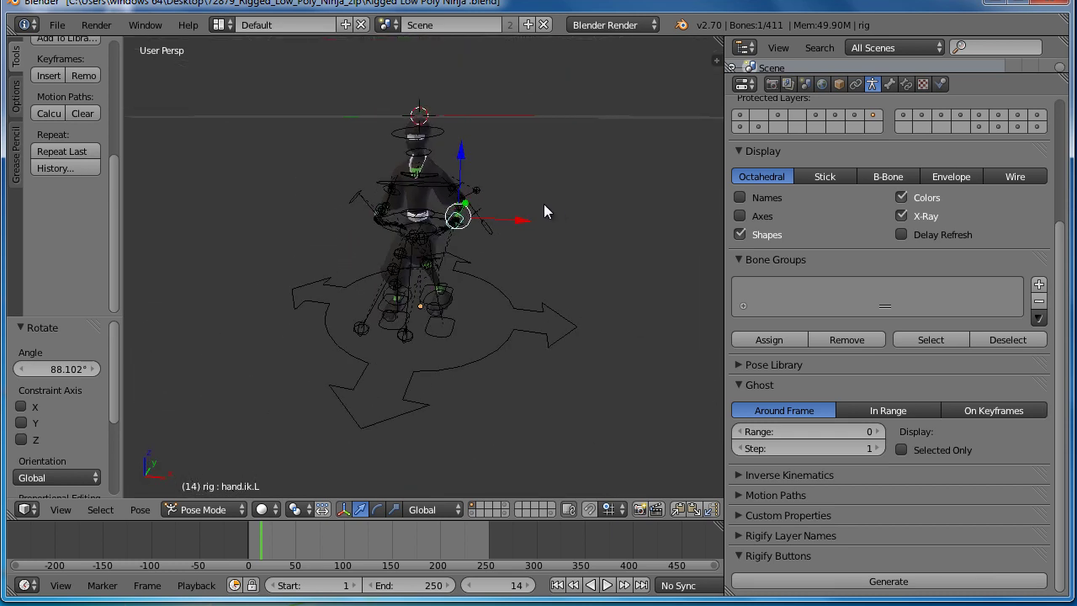
Tilt the head bone by 41.866°
right_click(438, 122)
key("r")
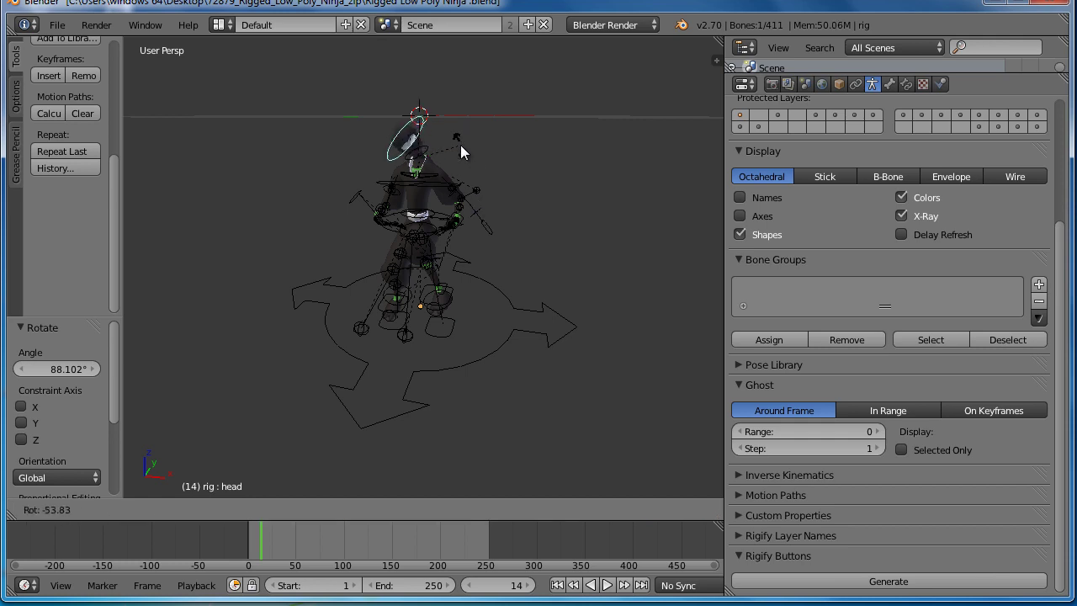
left_click(444, 246)
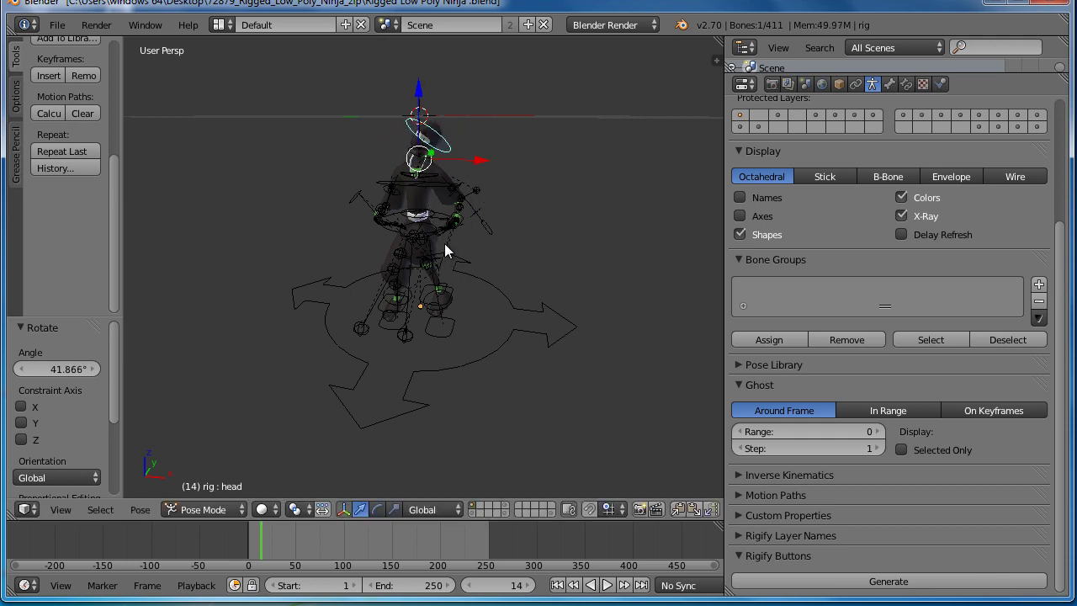
scroll(445, 243, "up", 2)
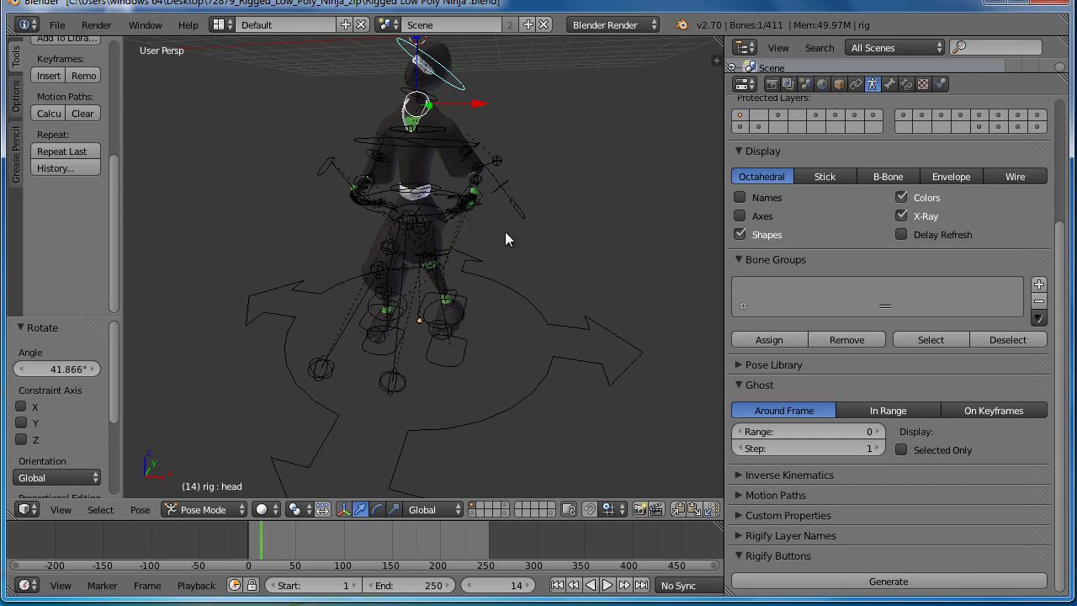
Select all bones, clear their pose rotation and location, and orbit to check the rest pose
key("a")
key("a")
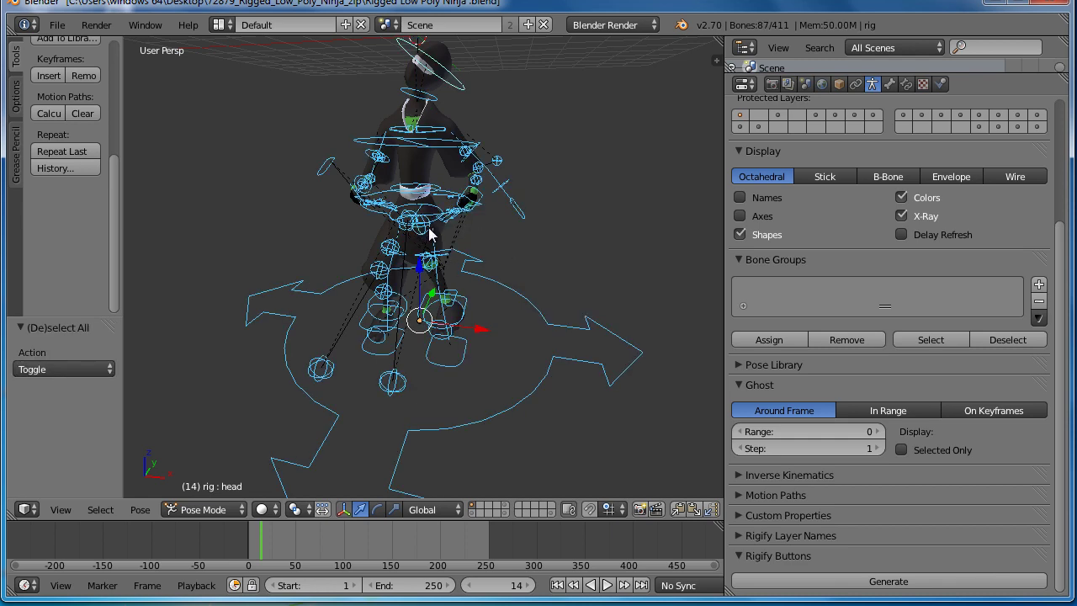
key("alt+r")
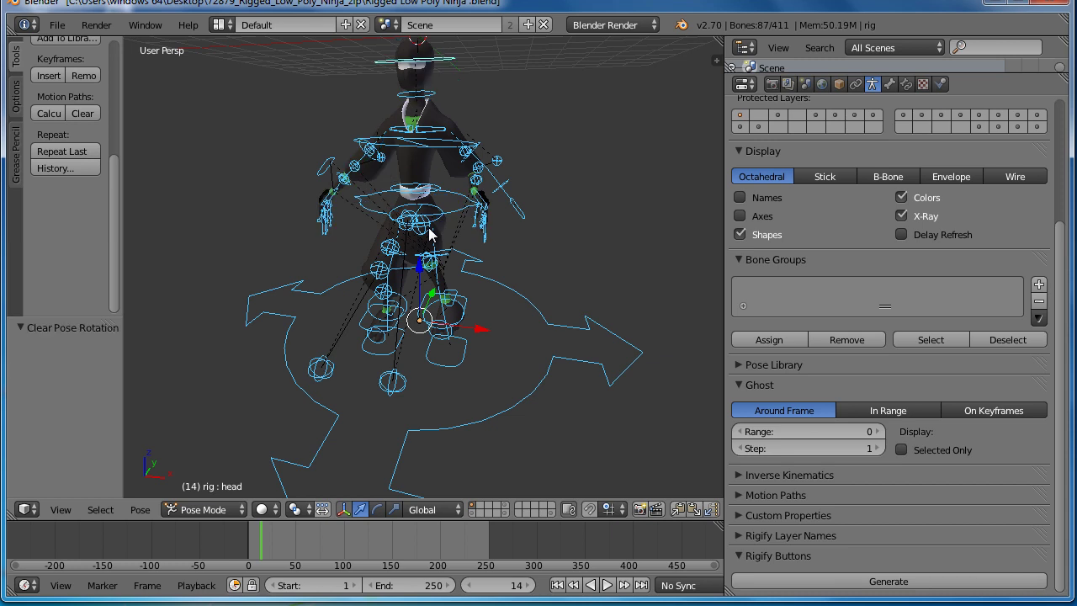
key("alt+g")
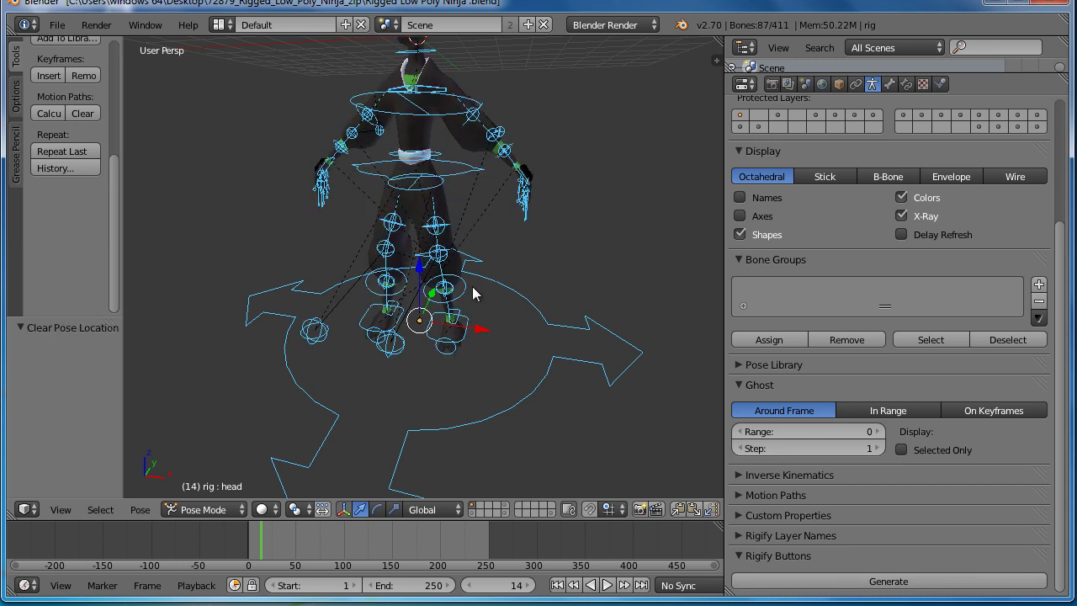
mouse_move(472, 286)
middle_mouse_down()
mouse_move(484, 335)
mouse_move(387, 308)
middle_mouse_up()
middle_click_drag(452, 294, 511, 320)
middle_click_drag(462, 246, 378, 283)
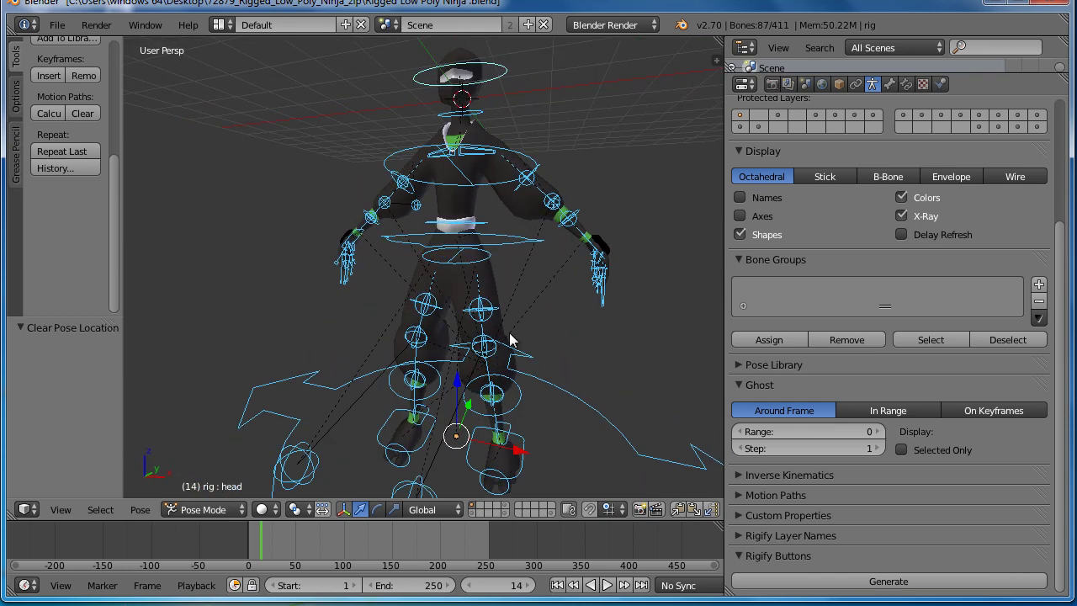
mouse_move(508, 336)
middle_mouse_down()
mouse_move(411, 312)
mouse_move(489, 341)
mouse_move(418, 298)
mouse_move(472, 334)
middle_mouse_up()
scroll(490, 342, "up", 5)
Select the five left-hand finger bones and scale them down to about 0.73
middle_click_drag(548, 365, 431, 268)
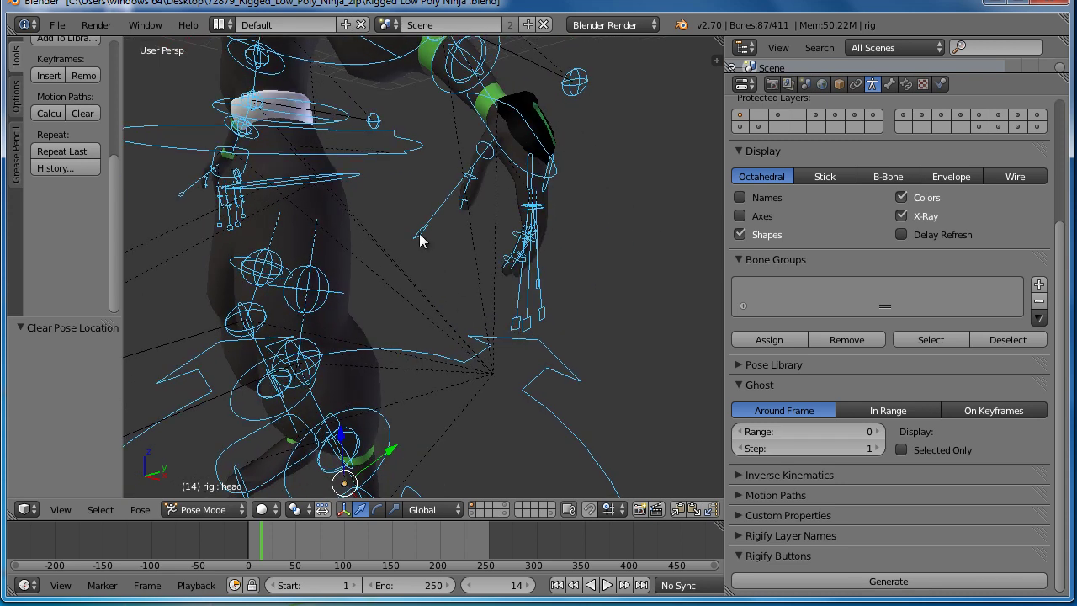
right_click(421, 241)
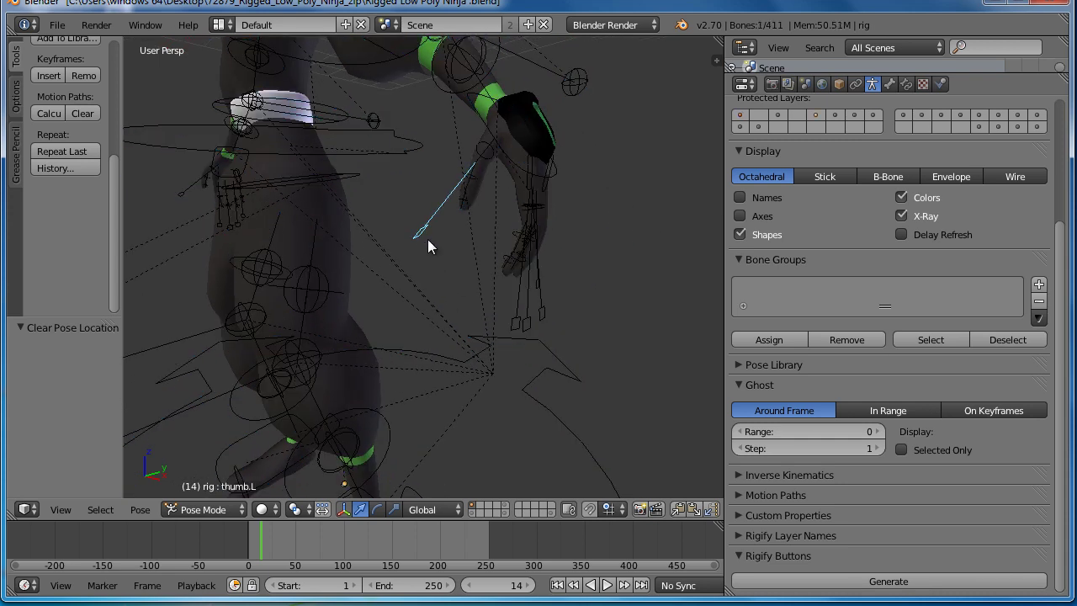
right_click(516, 328, "shift")
right_click(531, 326, "shift")
right_click(542, 318, "shift")
mouse_move(544, 319)
middle_mouse_down()
mouse_move(545, 329)
mouse_move(406, 358)
mouse_move(472, 371)
mouse_move(447, 356)
mouse_move(461, 356)
middle_mouse_up()
right_click(376, 362, "shift")
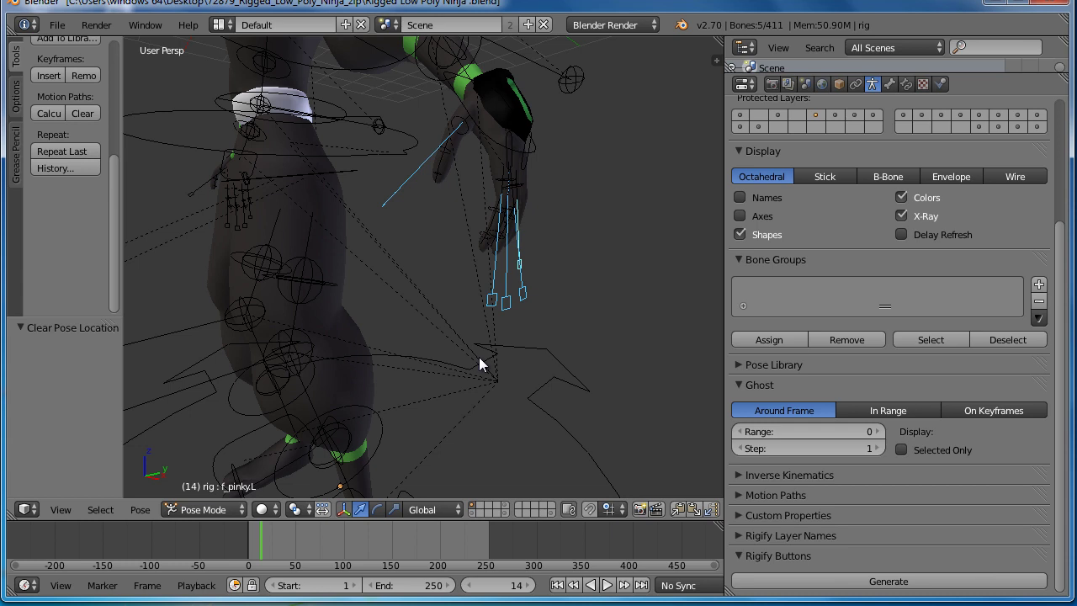
key("s")
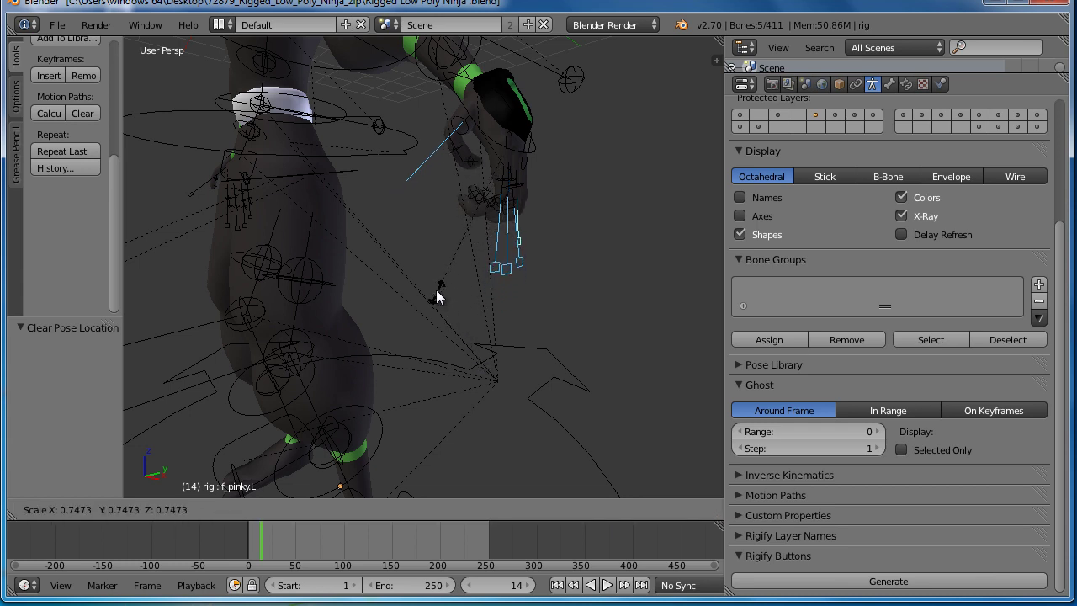
left_click(432, 286)
Clear the finger bones' pose scale with Alt+S and orbit to a near-front view
mouse_move(488, 278)
middle_mouse_down()
mouse_move(433, 294)
mouse_move(675, 290)
middle_mouse_up()
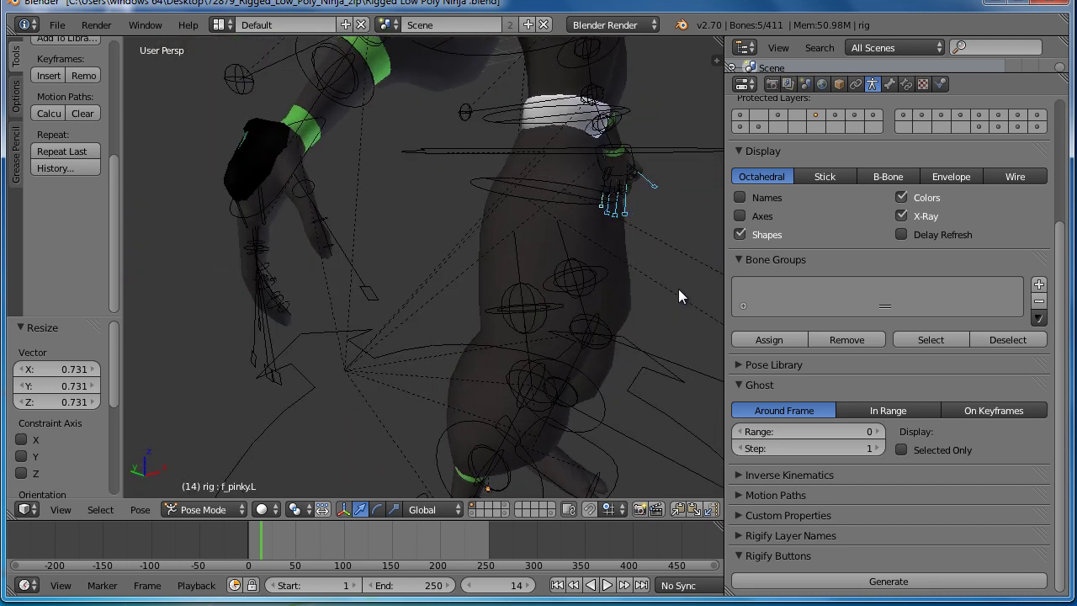
mouse_move(593, 303)
middle_mouse_down()
mouse_move(448, 307)
mouse_move(471, 290)
middle_mouse_up()
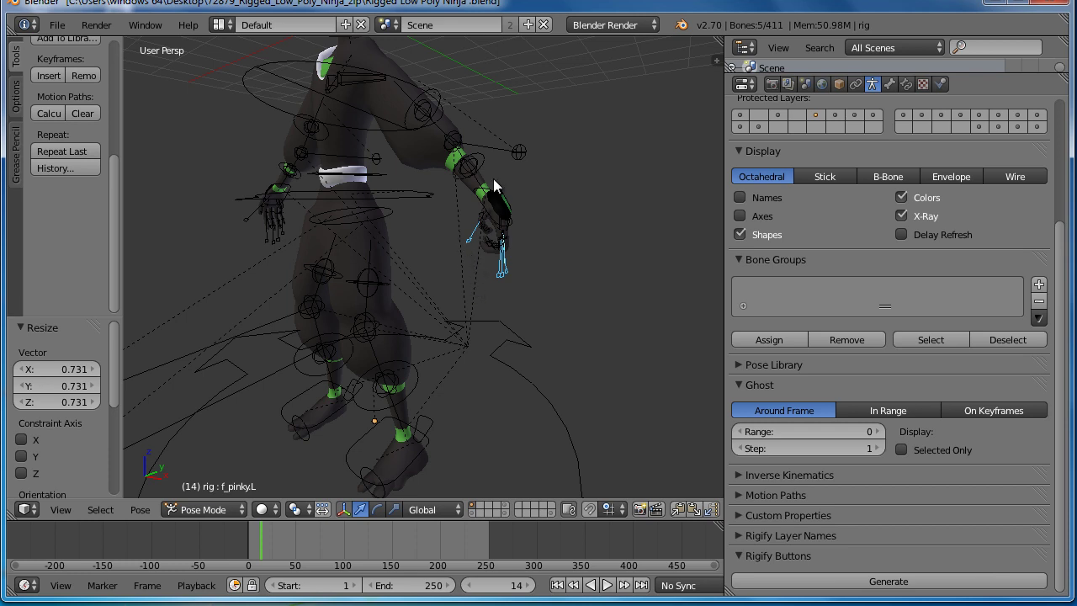
key("alt+s")
mouse_move(488, 273)
middle_mouse_down()
mouse_move(439, 259)
mouse_move(481, 269)
mouse_move(455, 304)
mouse_move(483, 304)
middle_mouse_up()
Rotate the head bone by about 8 degrees
scroll(482, 267, "down", 3)
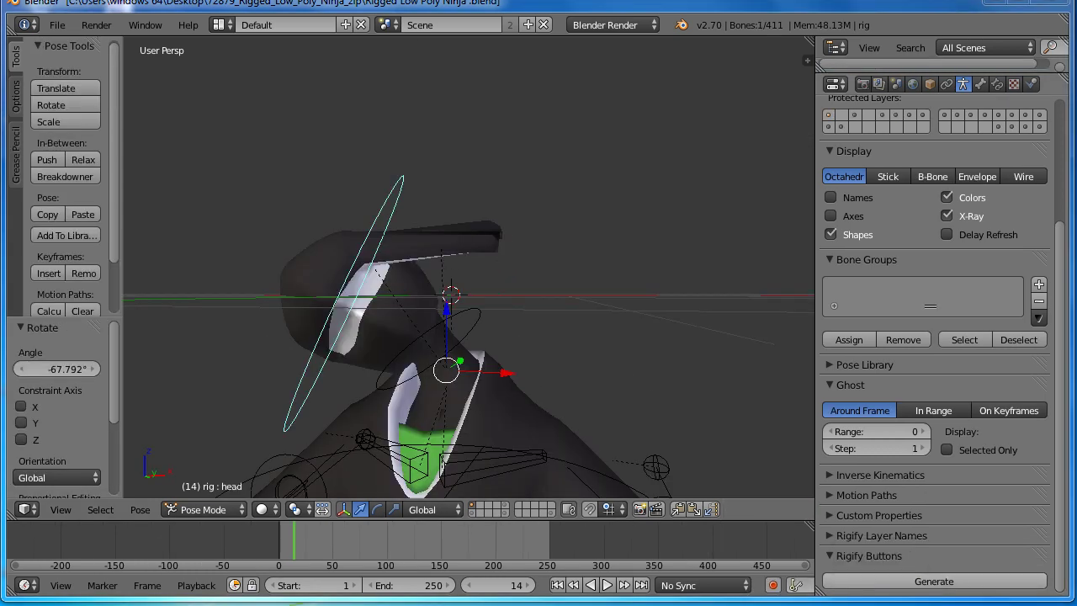
left_click(537, 319)
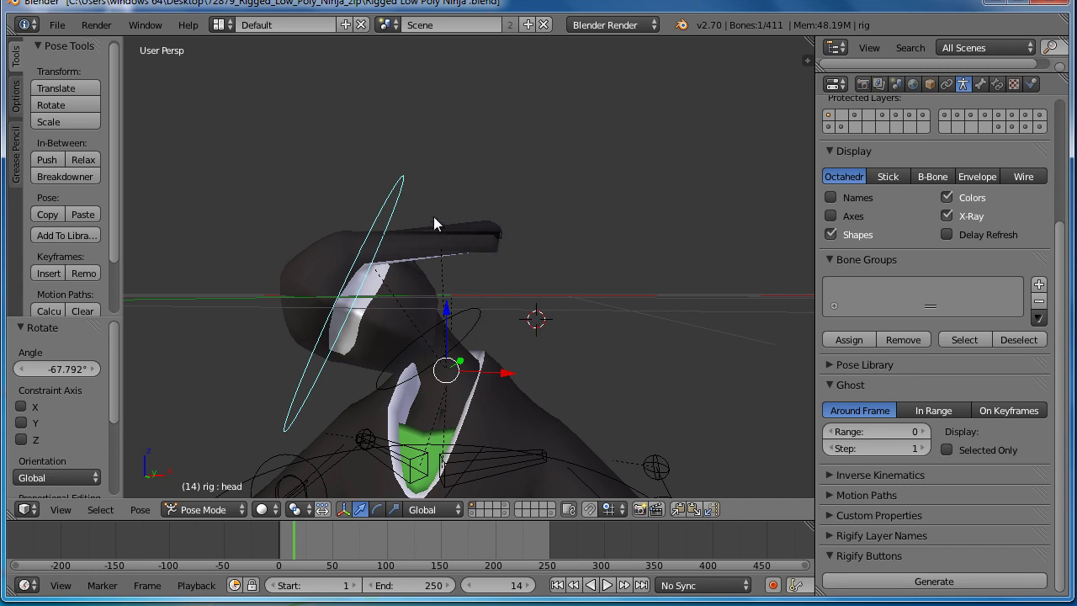
middle_click_drag(506, 342, 436, 335)
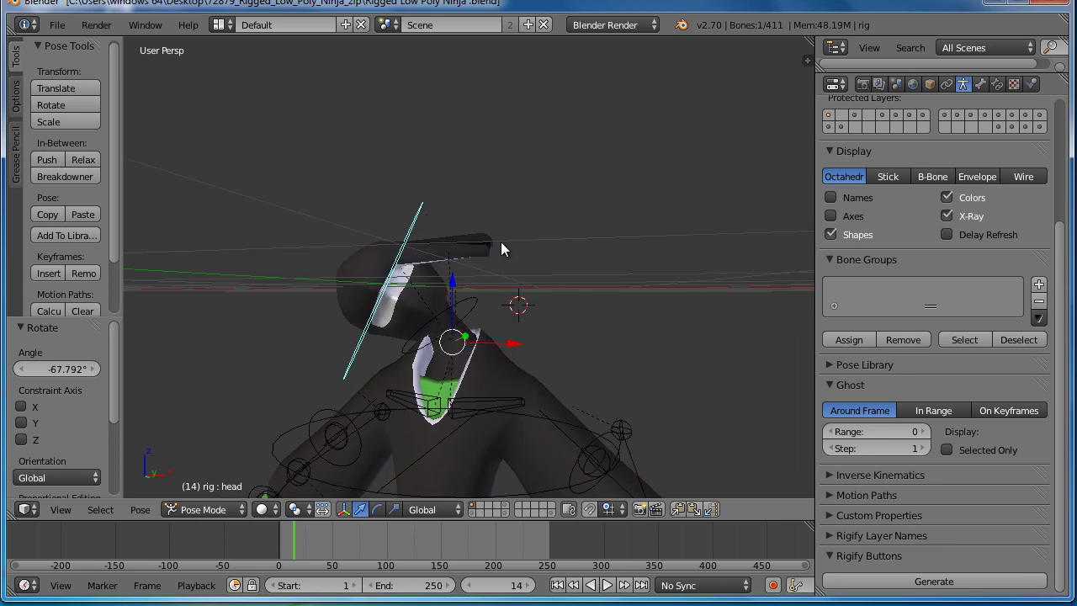
key("r")
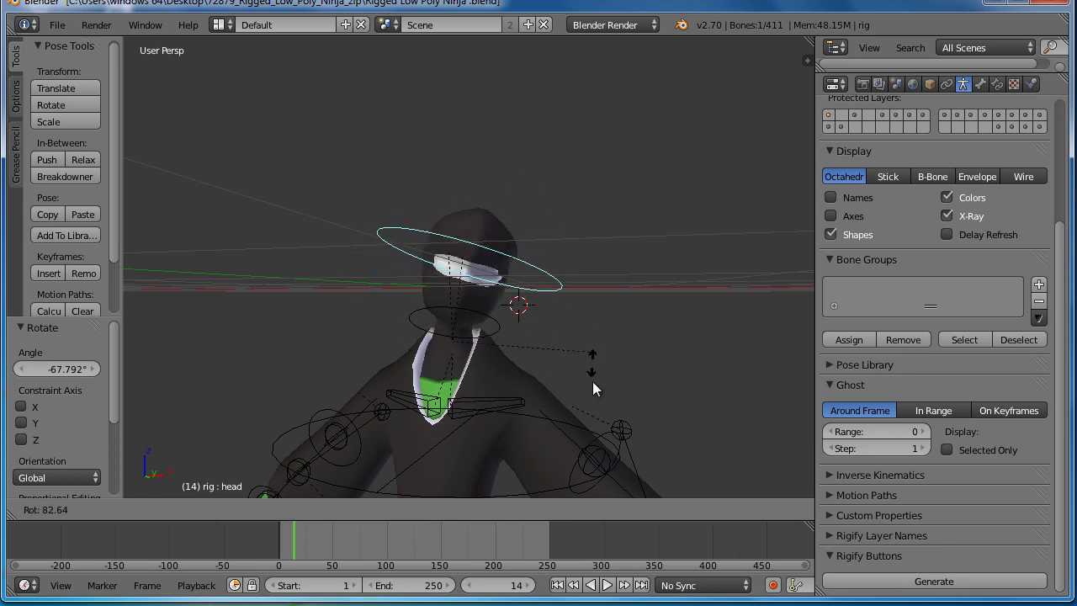
left_click(518, 164)
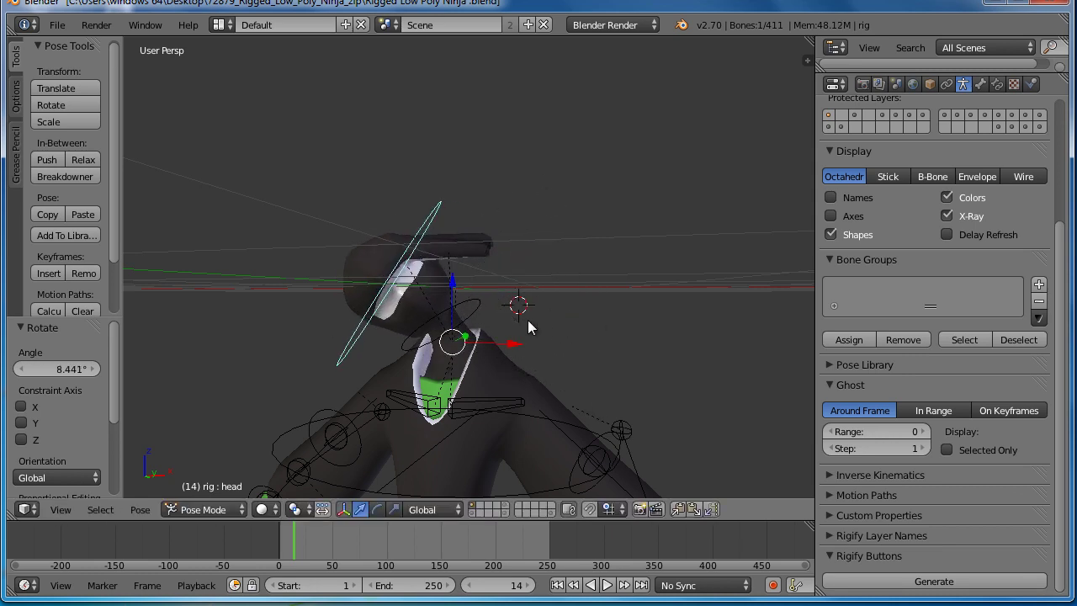
scroll(539, 328, "down", 3)
Test rotating the torso control, then cancel so it stays unchanged
right_click(515, 431)
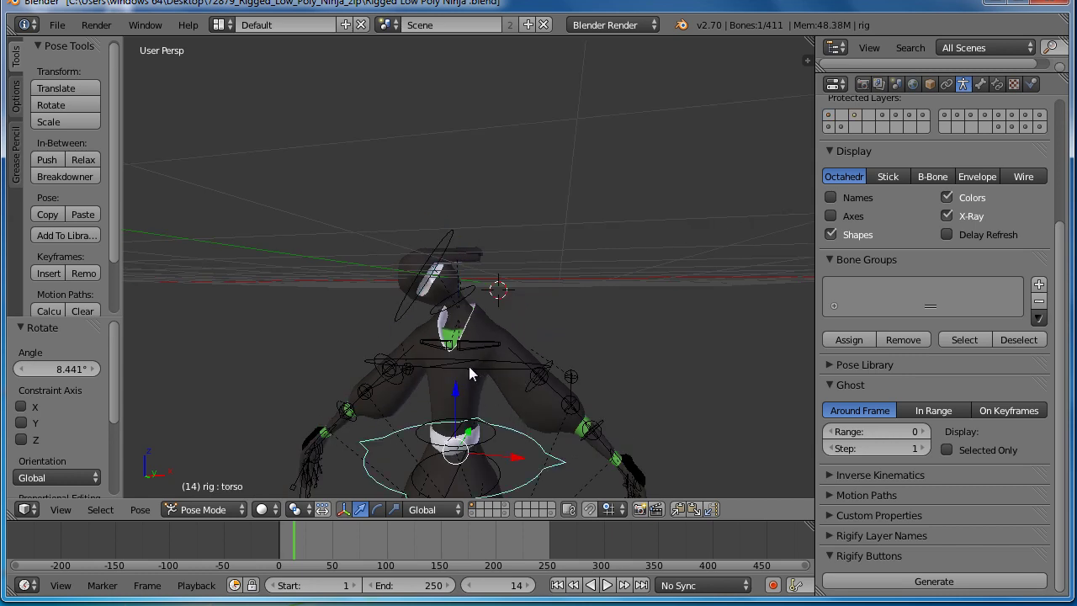
key("r")
right_click(471, 392)
scroll(472, 287, "up", 4)
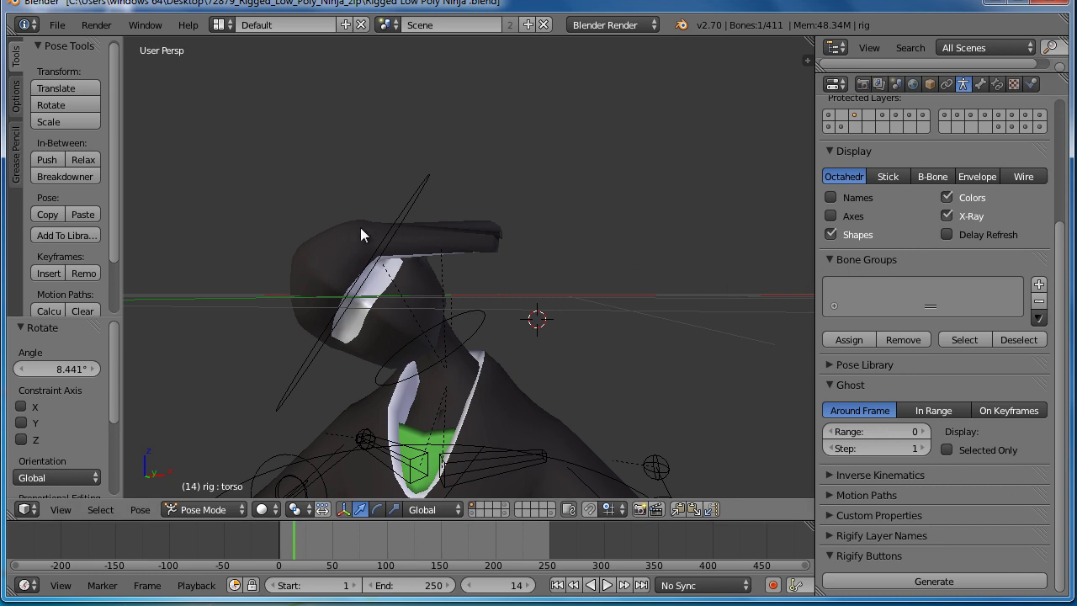
Select the ninja's head mesh and switch it to Weight Paint mode from the mode list
right_click(338, 225)
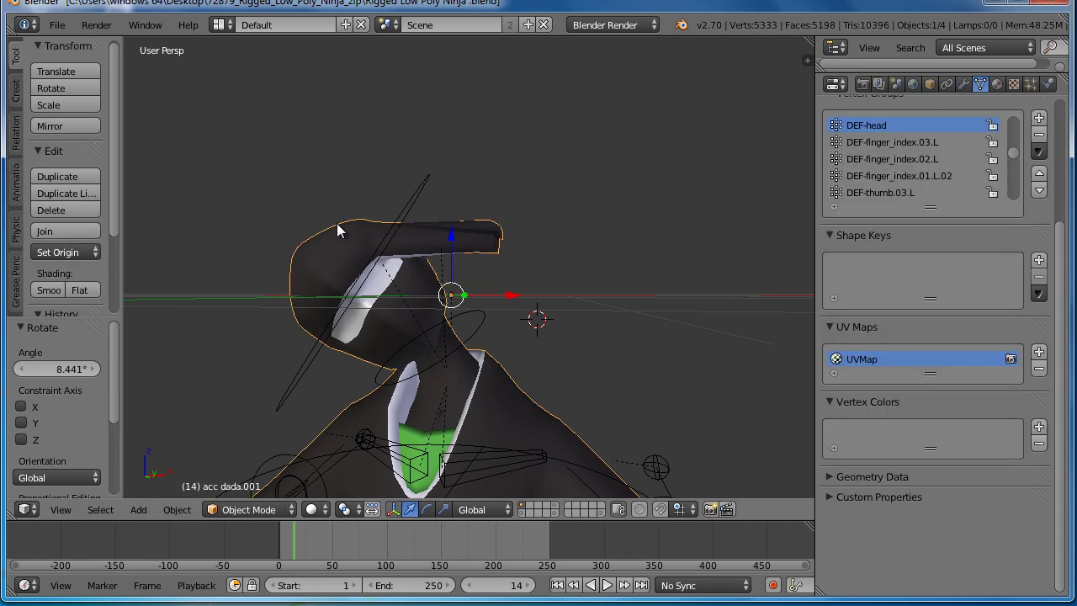
left_click(265, 510)
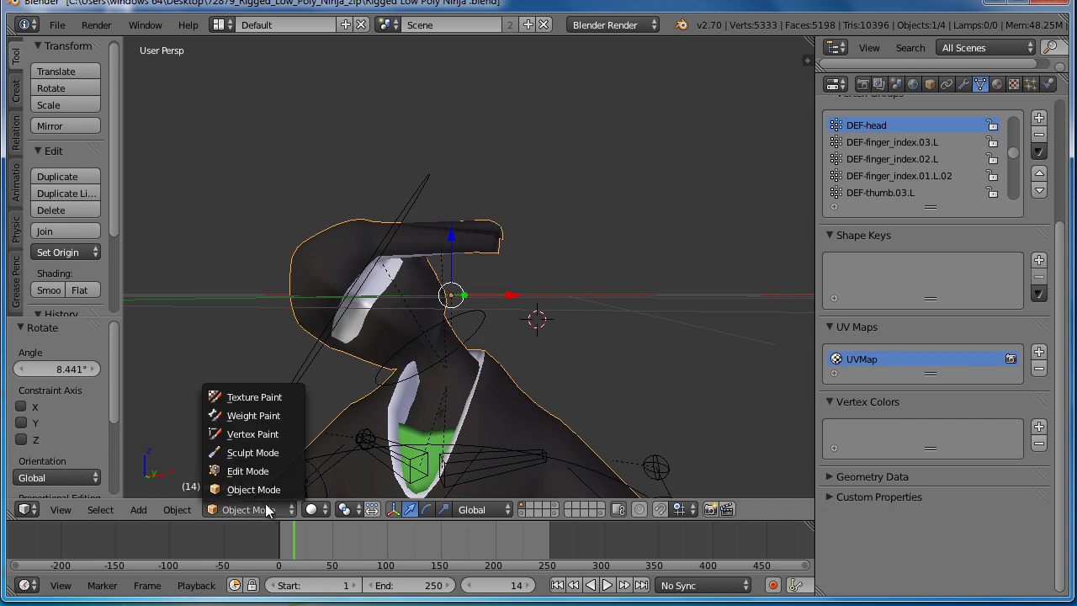
left_click(276, 414)
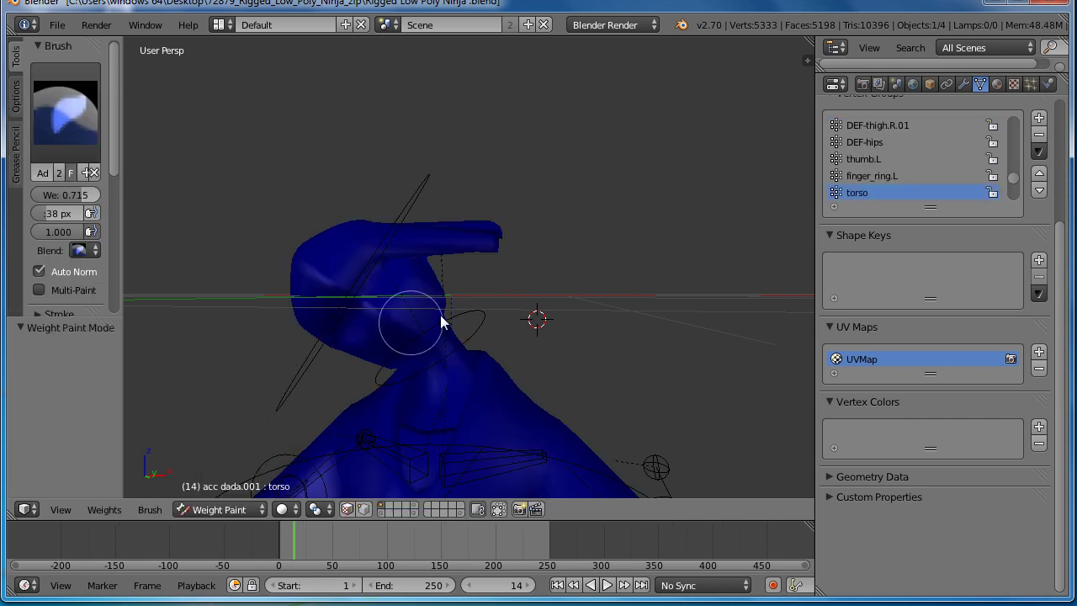
mouse_move(546, 292)
middle_mouse_down()
mouse_move(528, 310)
mouse_move(486, 305)
middle_mouse_up()
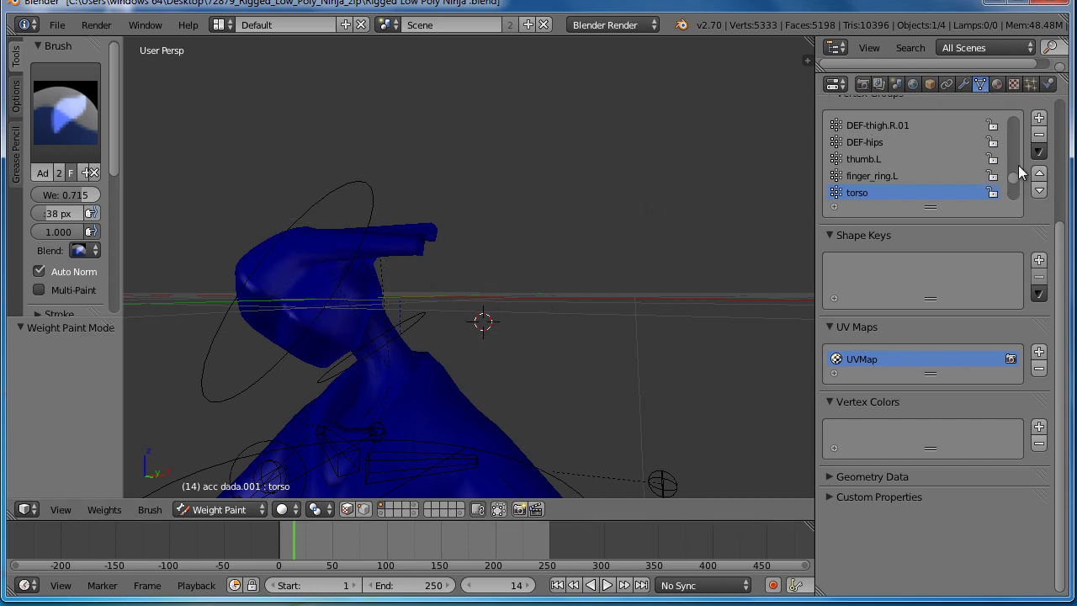
scroll(966, 174, "up", 2)
scroll(967, 173, "up", 2)
scroll(967, 174, "up", 1)
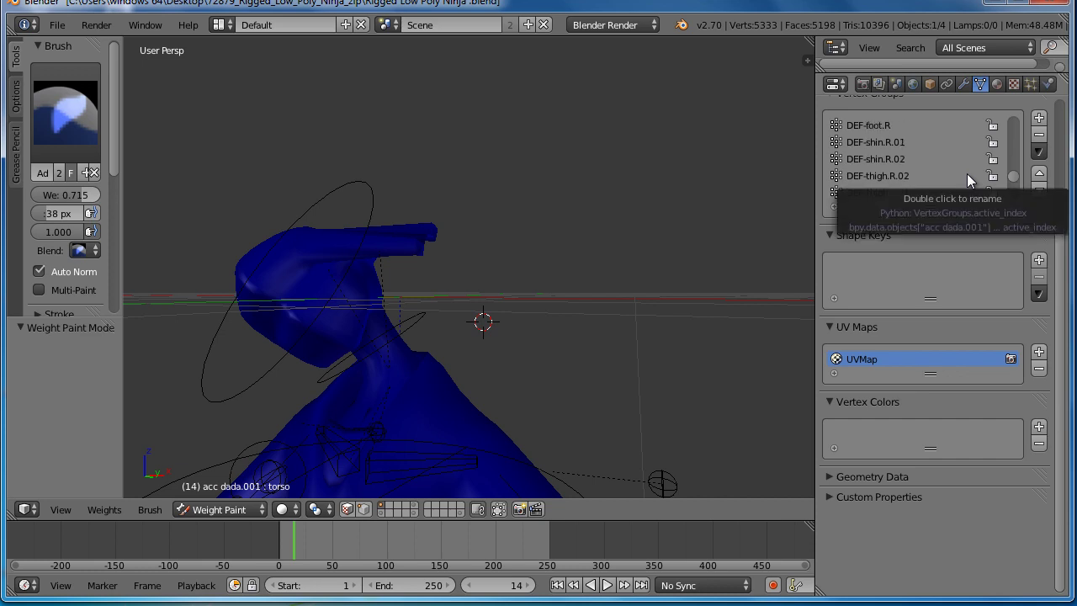
scroll(967, 173, "up", 2)
scroll(967, 173, "up", 1)
scroll(967, 173, "up", 2)
scroll(966, 174, "up", 2)
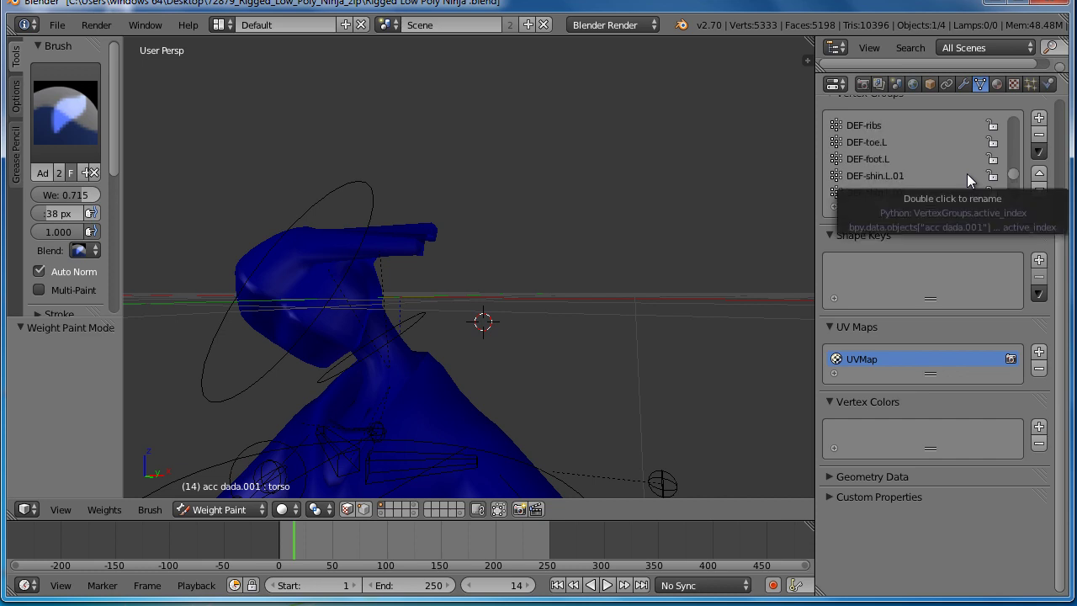
scroll(967, 173, "up", 2)
scroll(967, 173, "up", 1)
scroll(967, 173, "up", 1)
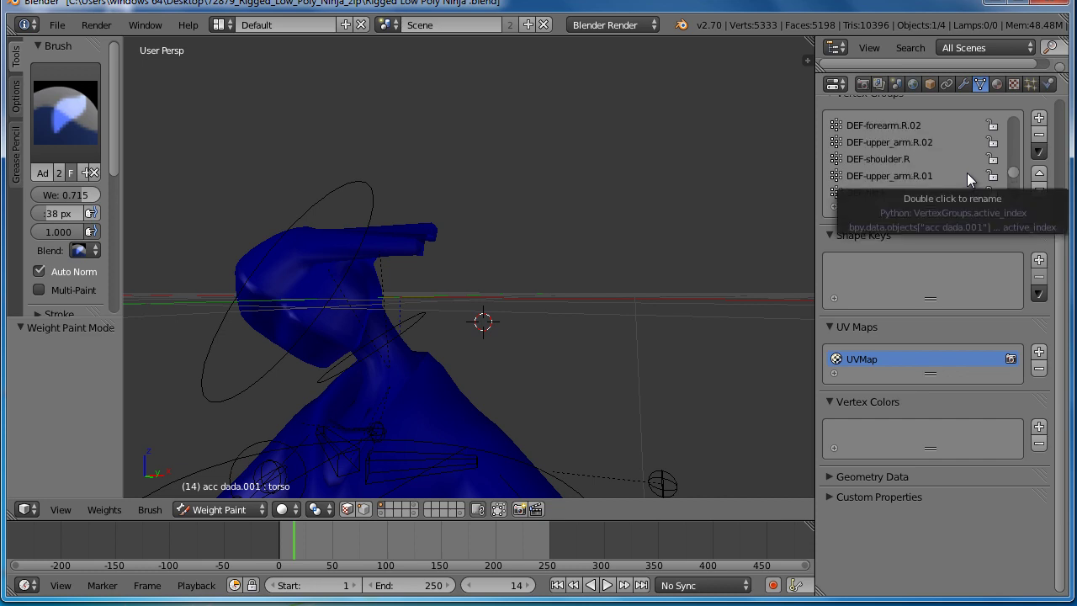
scroll(967, 172, "up", 2)
scroll(967, 172, "up", 1)
scroll(967, 173, "up", 1)
scroll(967, 173, "up", 1)
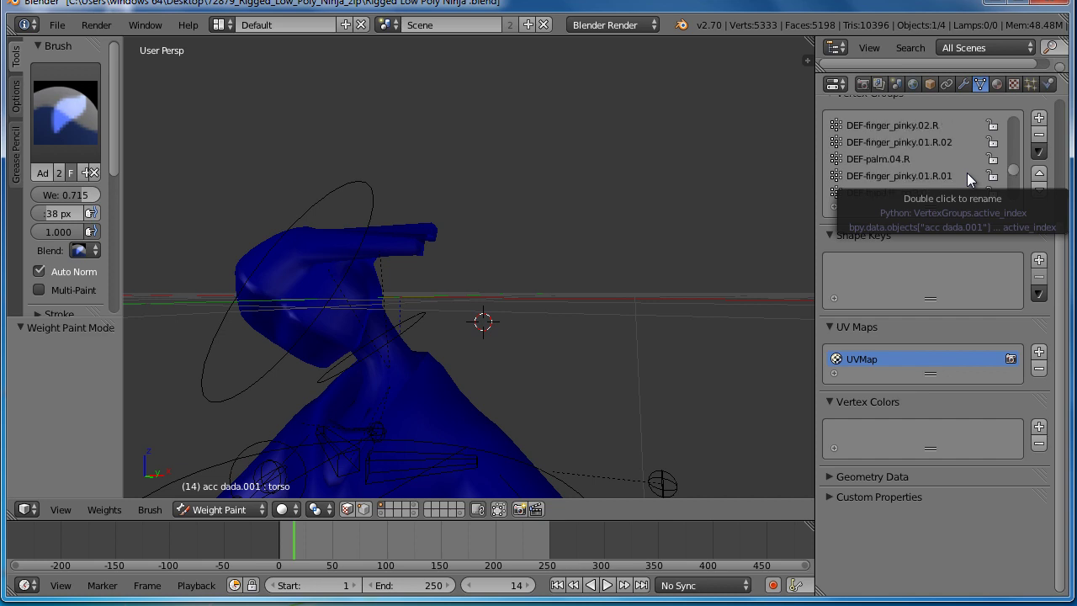
scroll(967, 172, "up", 1)
scroll(967, 173, "up", 2)
scroll(967, 172, "up", 1)
right_click(966, 172)
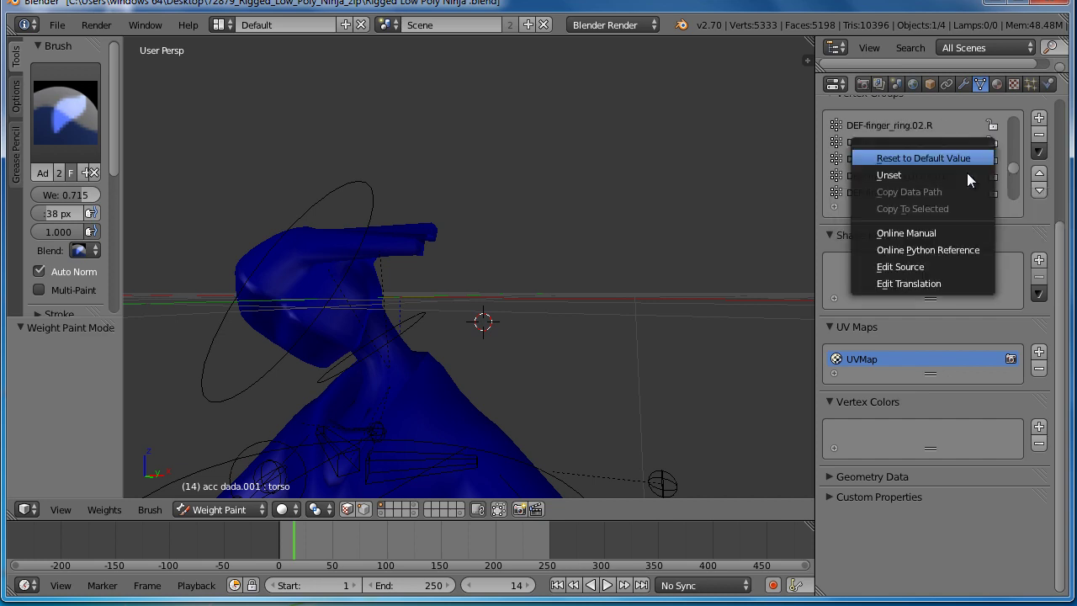
left_click(786, 202)
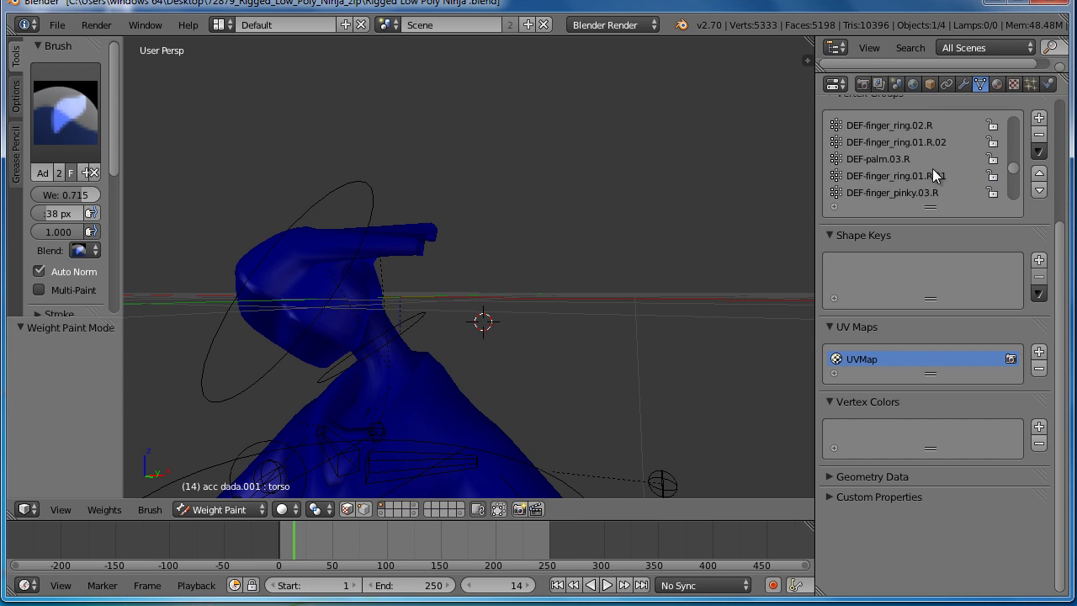
scroll(933, 168, "up", 2)
scroll(932, 168, "up", 1)
scroll(932, 168, "up", 1)
scroll(932, 168, "up", 1)
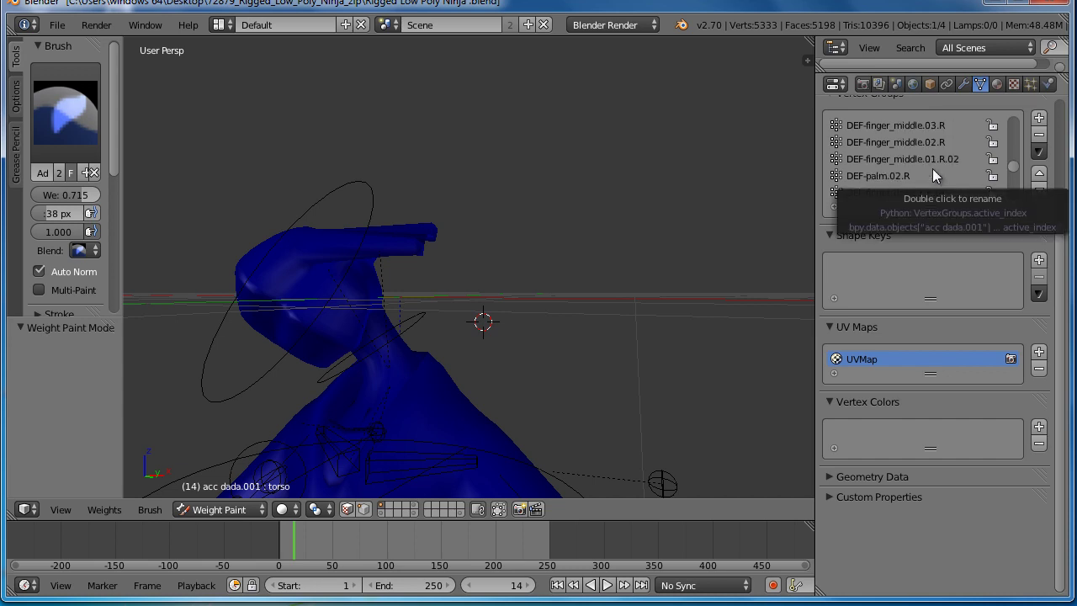
scroll(932, 168, "up", 1)
scroll(932, 168, "up", 2)
scroll(932, 168, "up", 1)
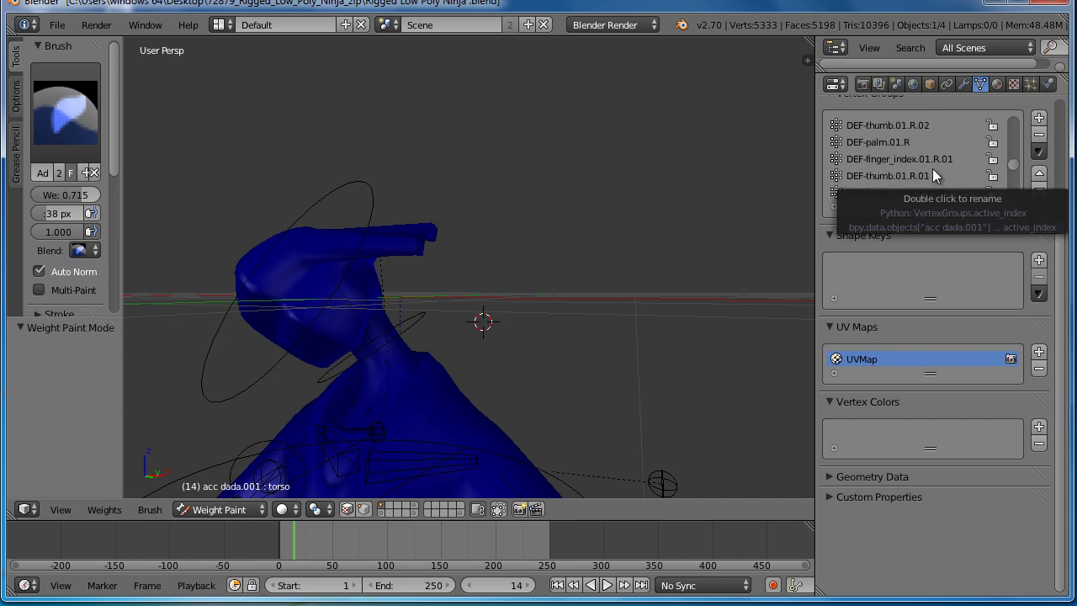
scroll(932, 169, "up", 1)
scroll(932, 168, "up", 1)
scroll(932, 169, "up", 1)
scroll(932, 168, "up", 1)
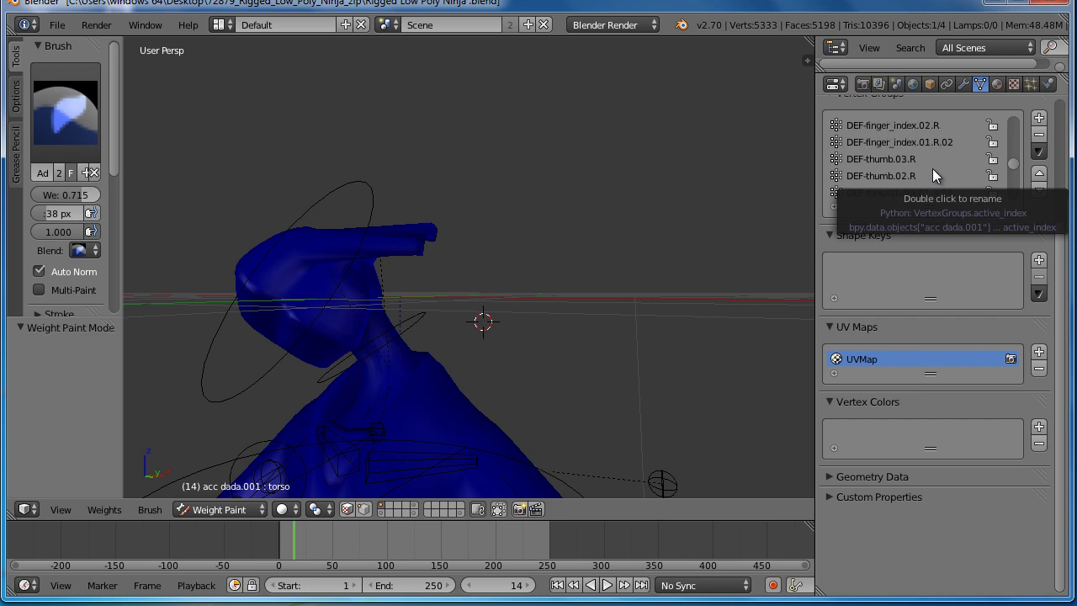
scroll(932, 169, "up", 2)
scroll(933, 168, "up", 1)
scroll(932, 169, "up", 1)
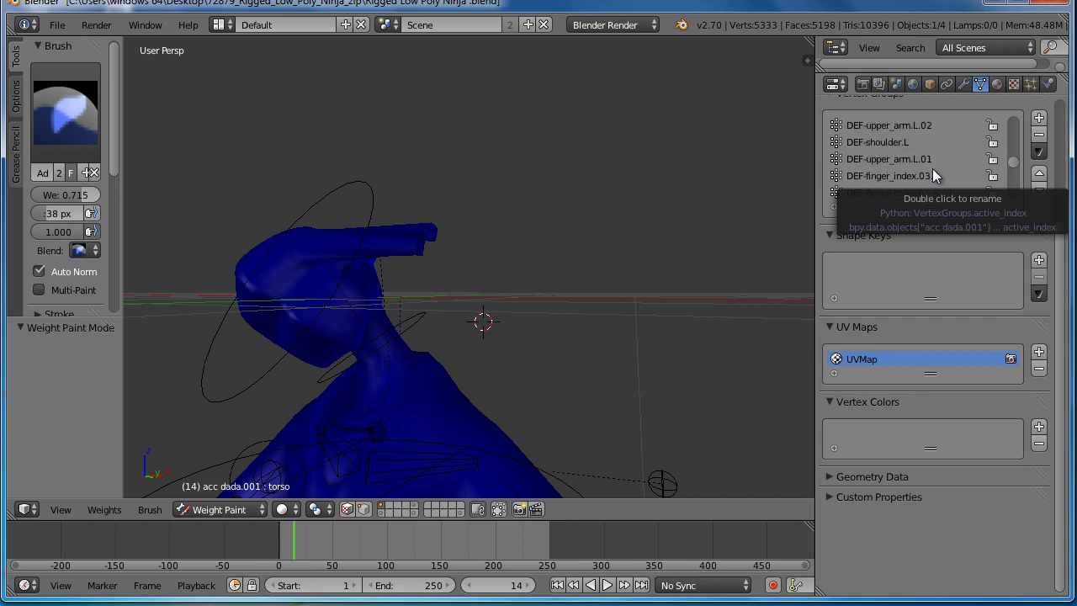
scroll(932, 168, "up", 2)
scroll(932, 169, "up", 1)
scroll(933, 169, "up", 1)
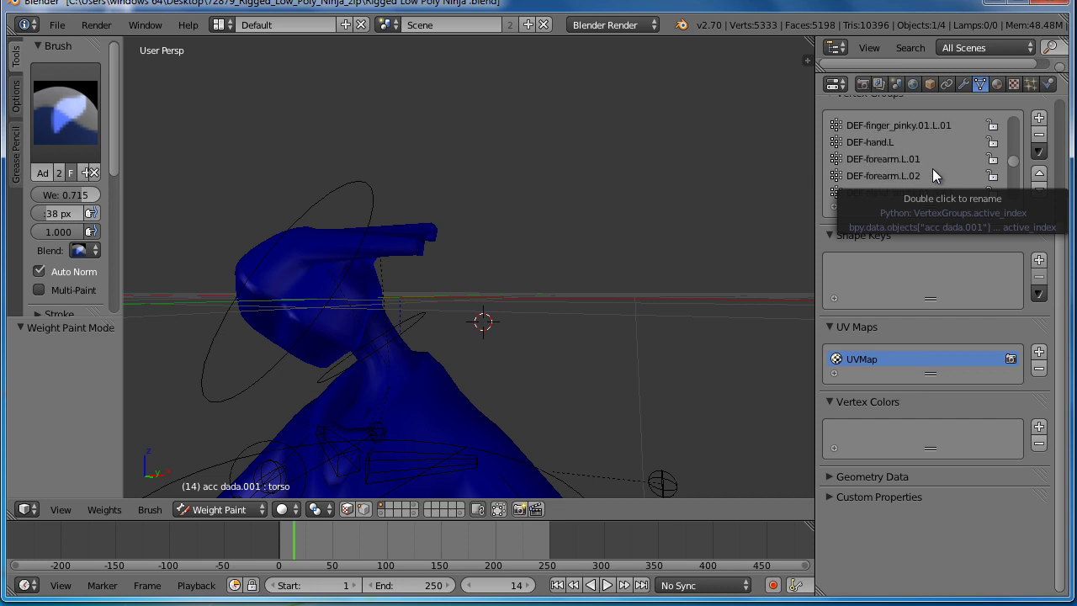
scroll(933, 168, "up", 2)
scroll(932, 168, "up", 1)
scroll(932, 169, "up", 2)
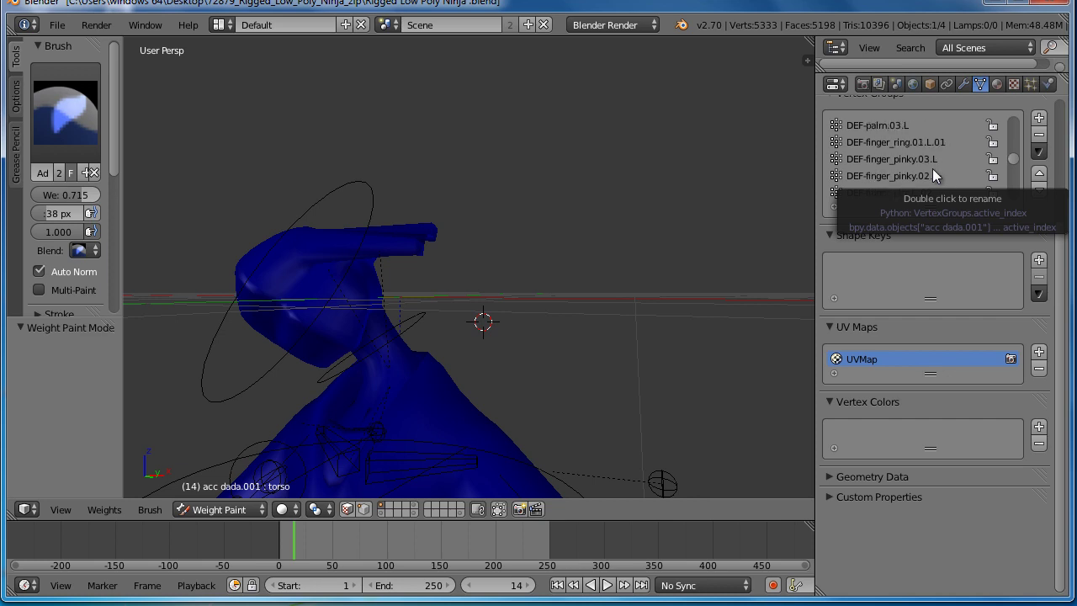
scroll(933, 168, "up", 1)
scroll(932, 168, "up", 1)
scroll(932, 168, "up", 2)
scroll(932, 168, "up", 1)
scroll(932, 168, "up", 1)
scroll(932, 168, "up", 2)
scroll(932, 168, "up", 1)
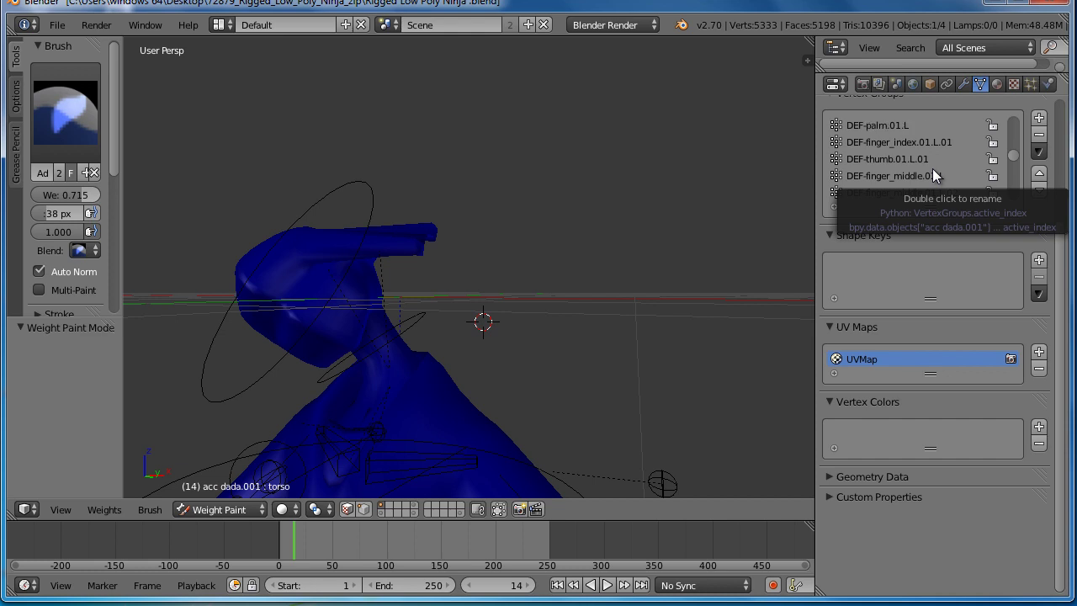
scroll(932, 169, "up", 1)
scroll(933, 168, "up", 1)
scroll(932, 168, "up", 2)
scroll(933, 168, "up", 1)
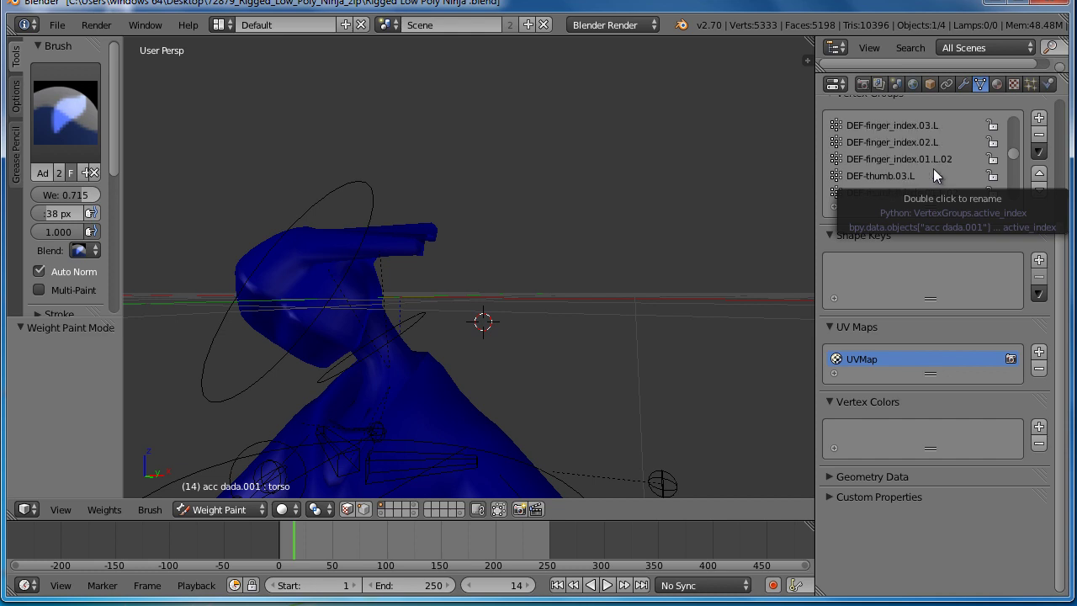
scroll(933, 169, "up", 2)
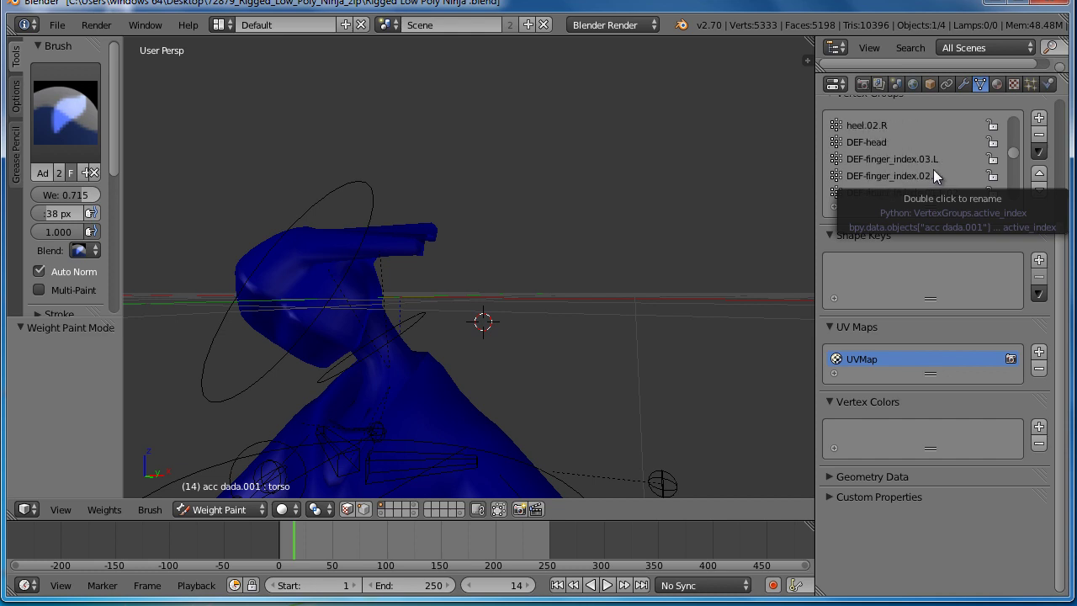
Make DEF-head the active vertex group and orbit to view its red head weights
left_click(874, 143)
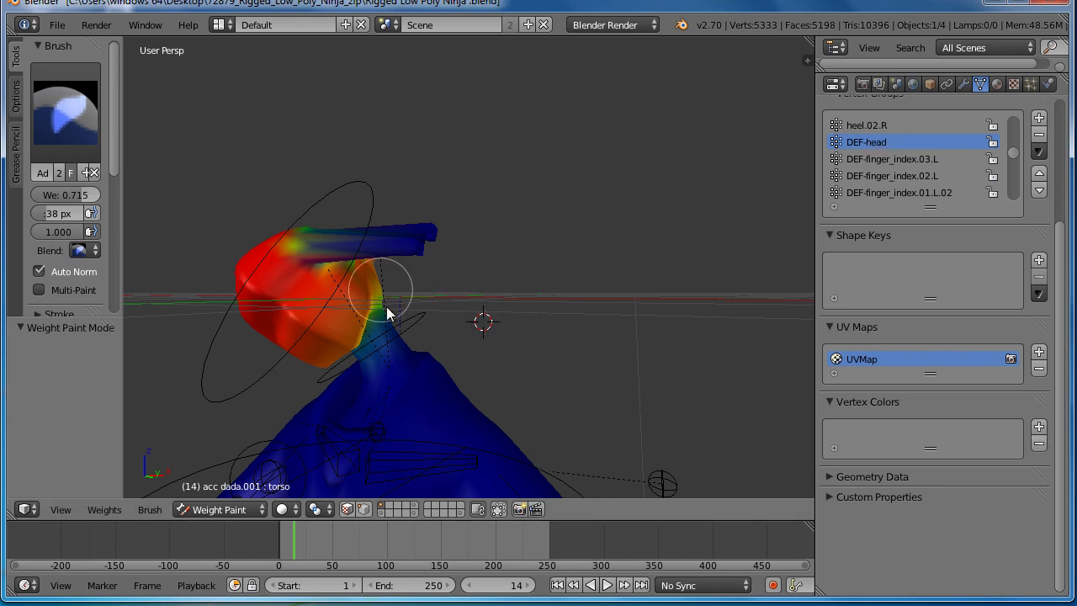
middle_click_drag(387, 313, 433, 320)
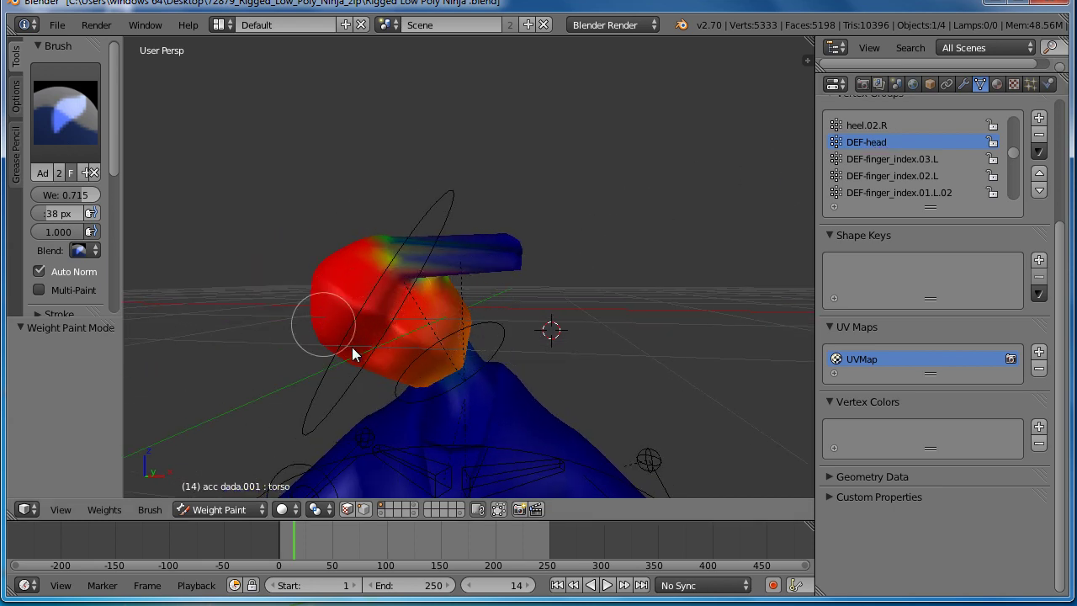
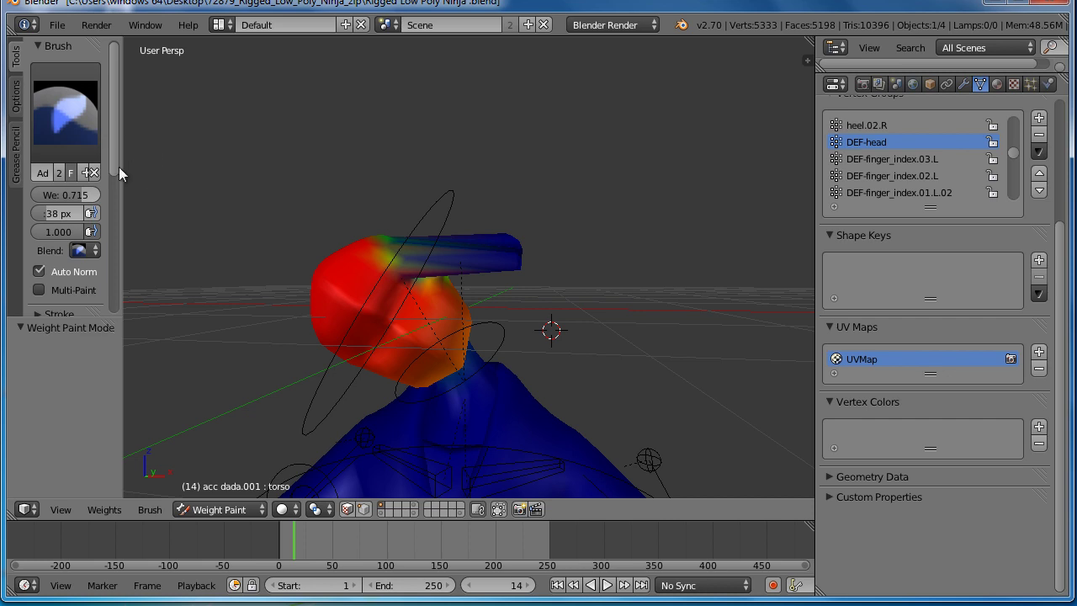
With the Add brush, paint DEF-head weight onto the stray head flap
left_click_drag(124, 168, 169, 172)
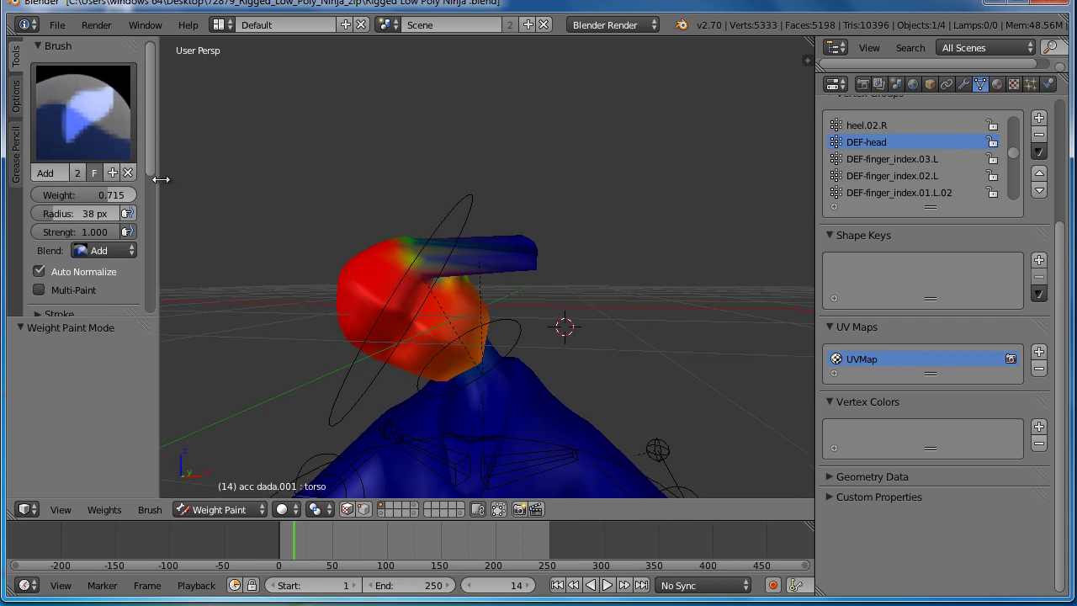
left_click(92, 124)
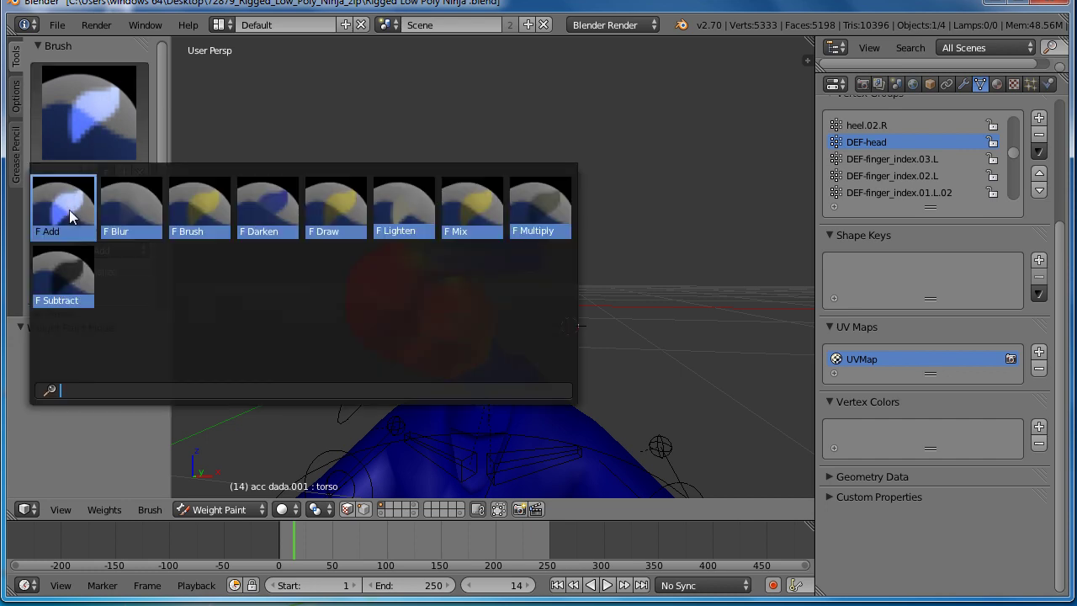
left_click(67, 210)
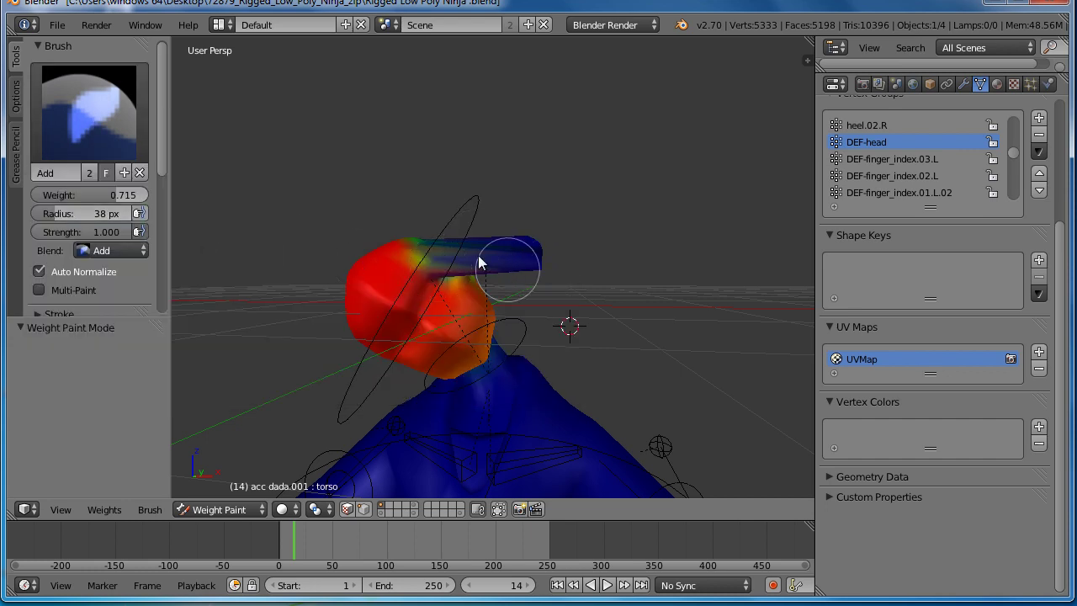
mouse_move(535, 263)
left_mouse_down()
mouse_move(472, 249)
mouse_move(569, 252)
left_mouse_up()
middle_click_drag(568, 253, 530, 292)
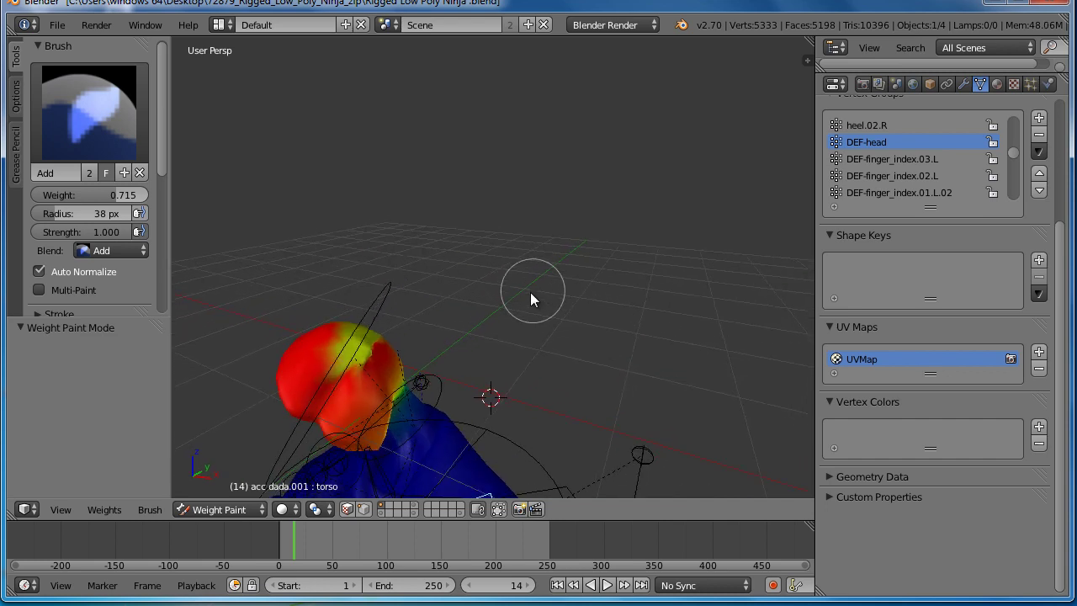
middle_click_drag(339, 330, 453, 284)
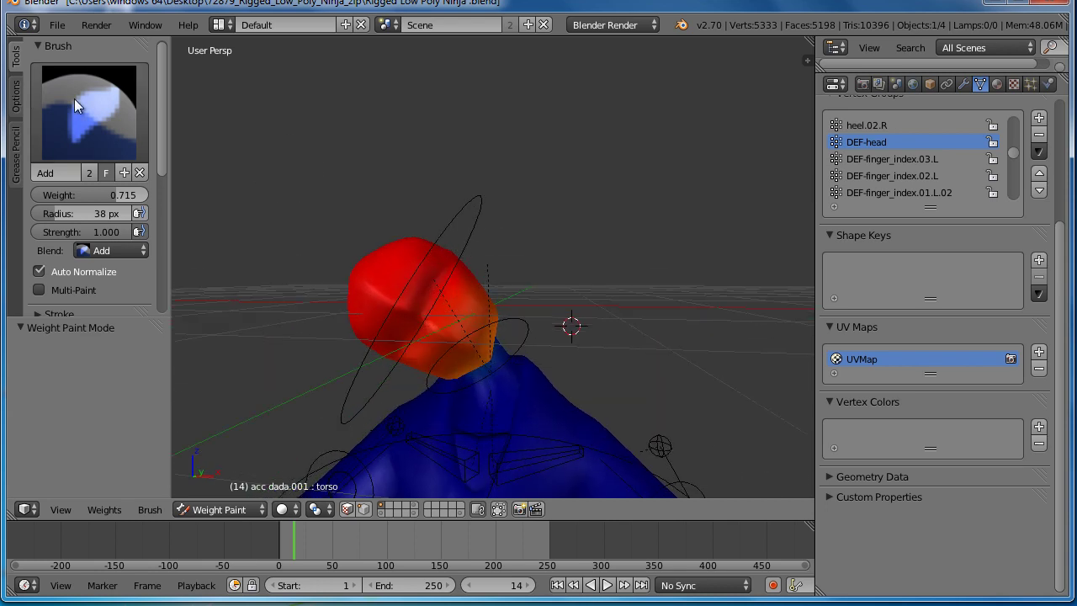
Lower the weight on top of the head with the Subtract brush
left_click(74, 99)
left_click(52, 272)
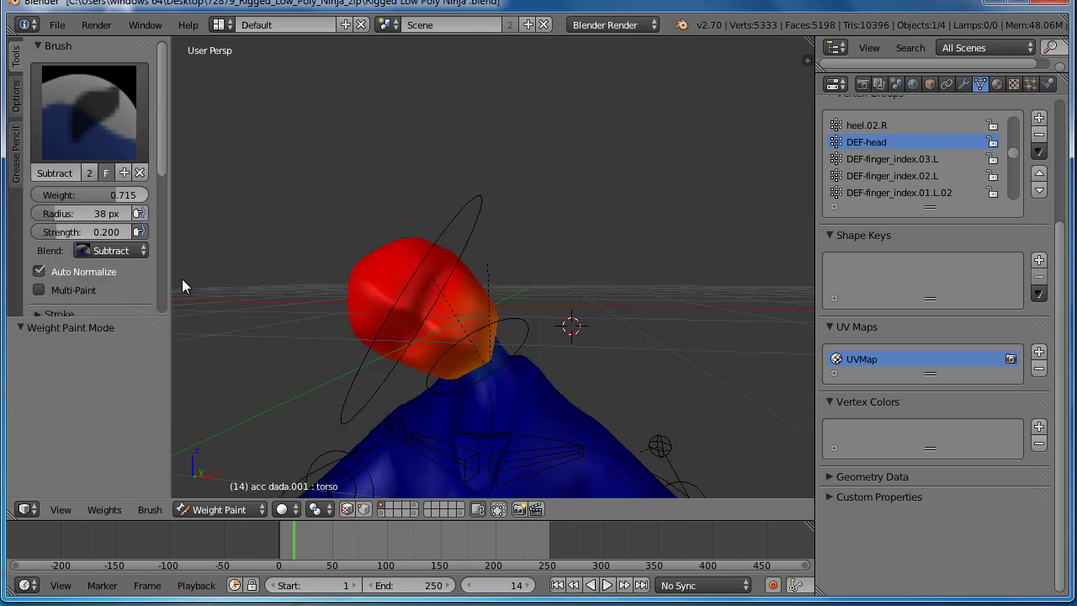
left_click(63, 115)
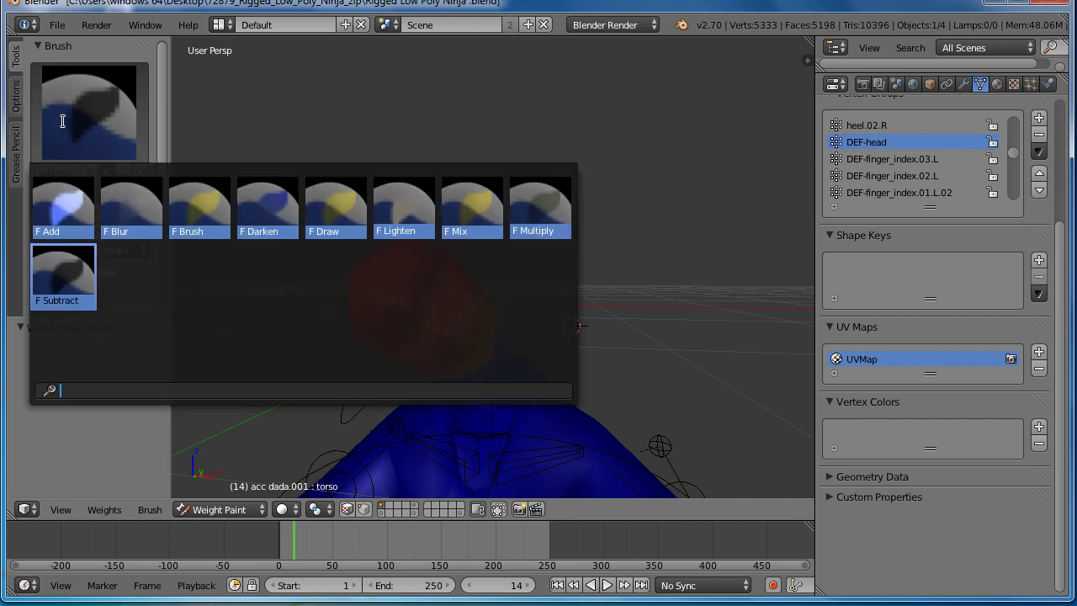
left_click(74, 277)
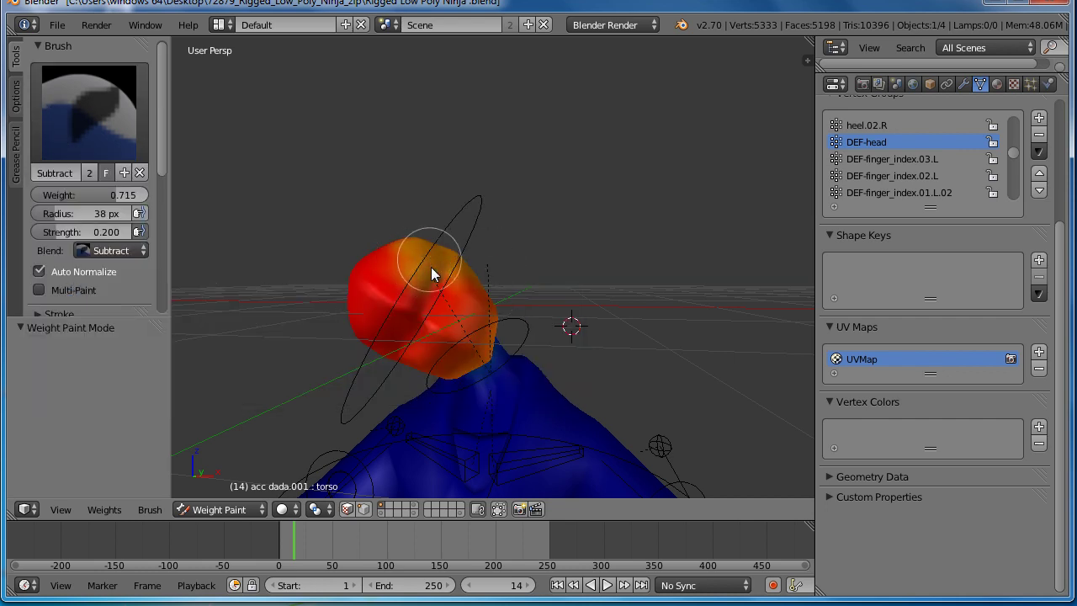
left_click_drag(431, 266, 428, 251)
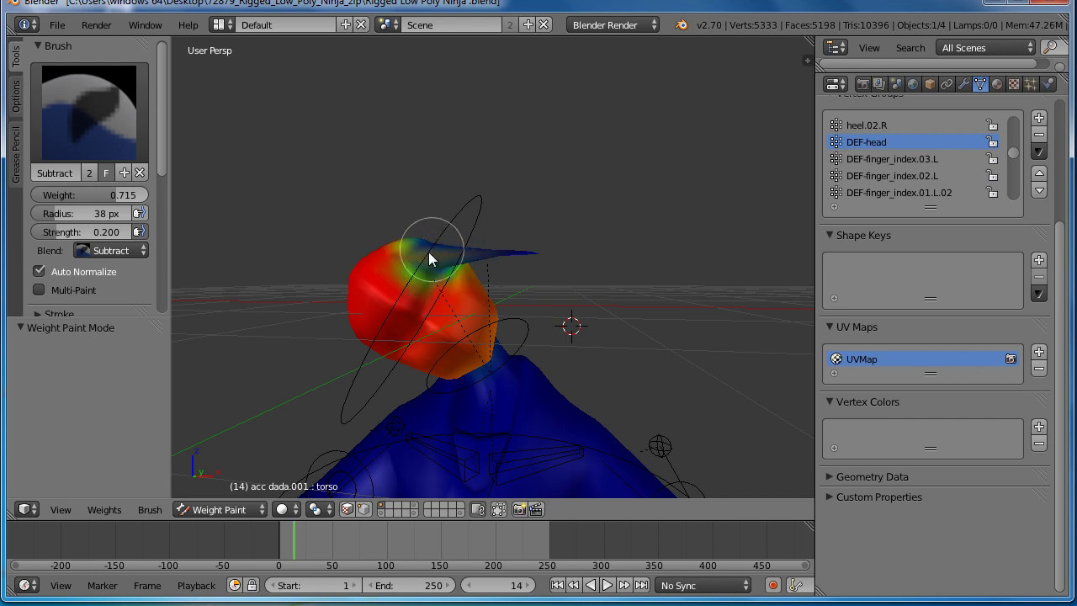
Repaint the flap with the Add brush so it follows the head
left_click(88, 112)
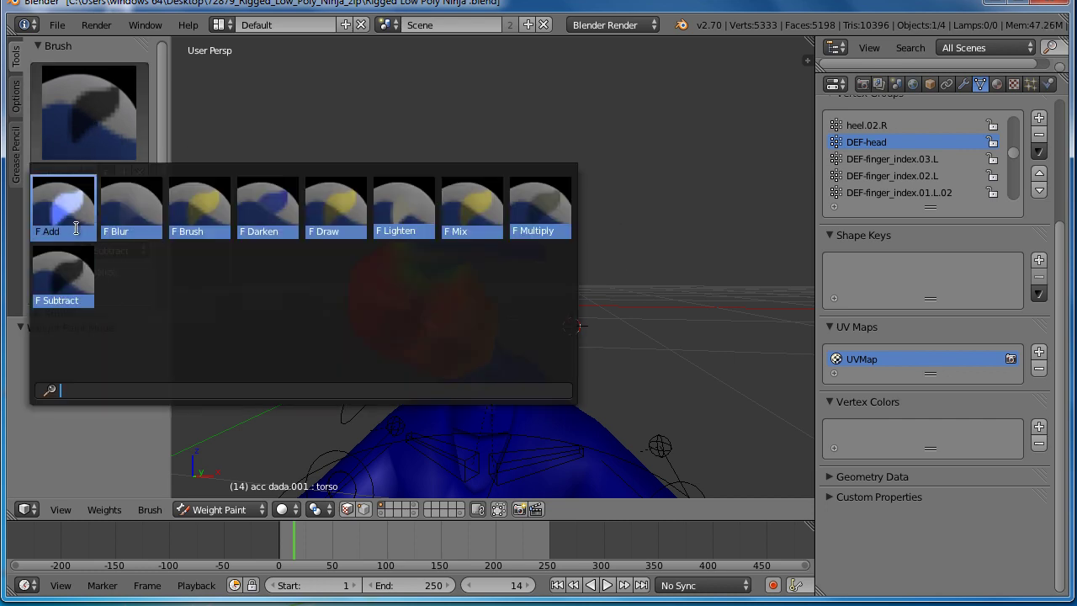
left_click(60, 211)
left_click_drag(554, 262, 402, 250)
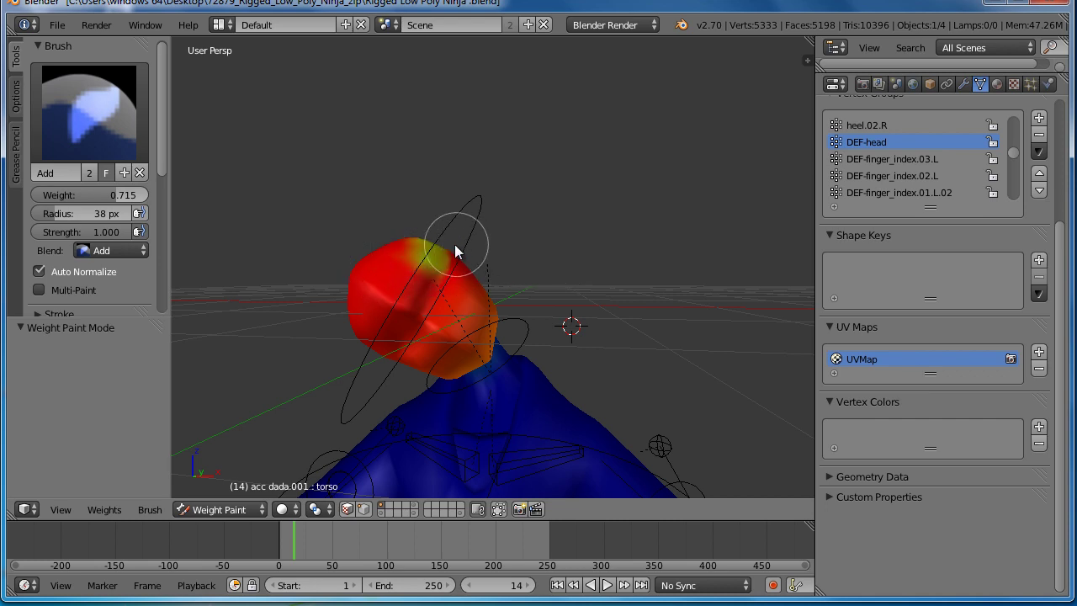
middle_click_drag(519, 237, 399, 330)
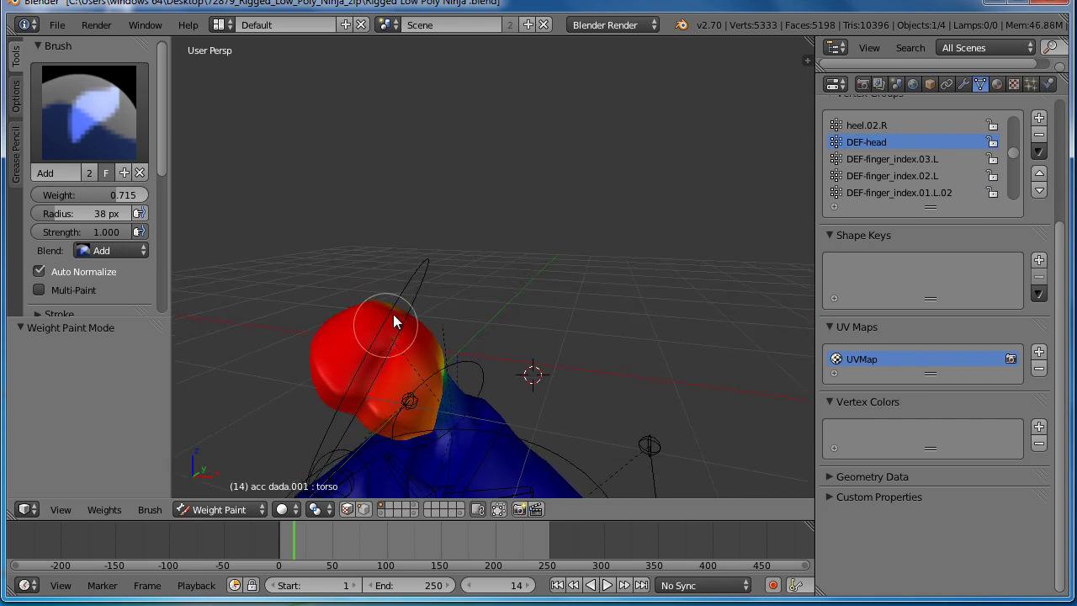
middle_click_drag(483, 281, 567, 457)
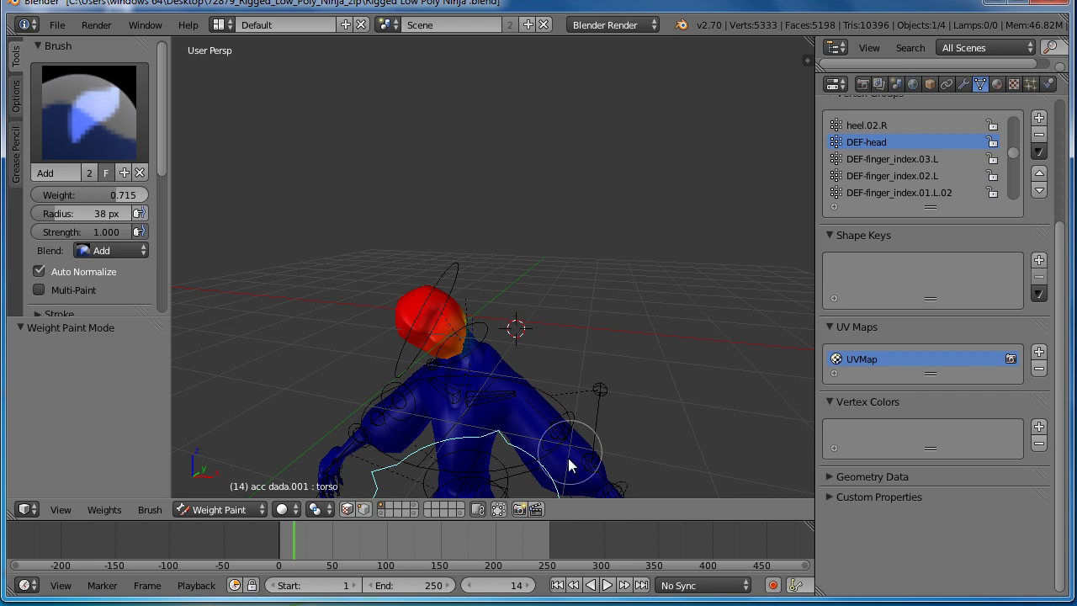
Return to Object Mode, select the armature and put it in Pose Mode
left_click(252, 507)
left_click(241, 488)
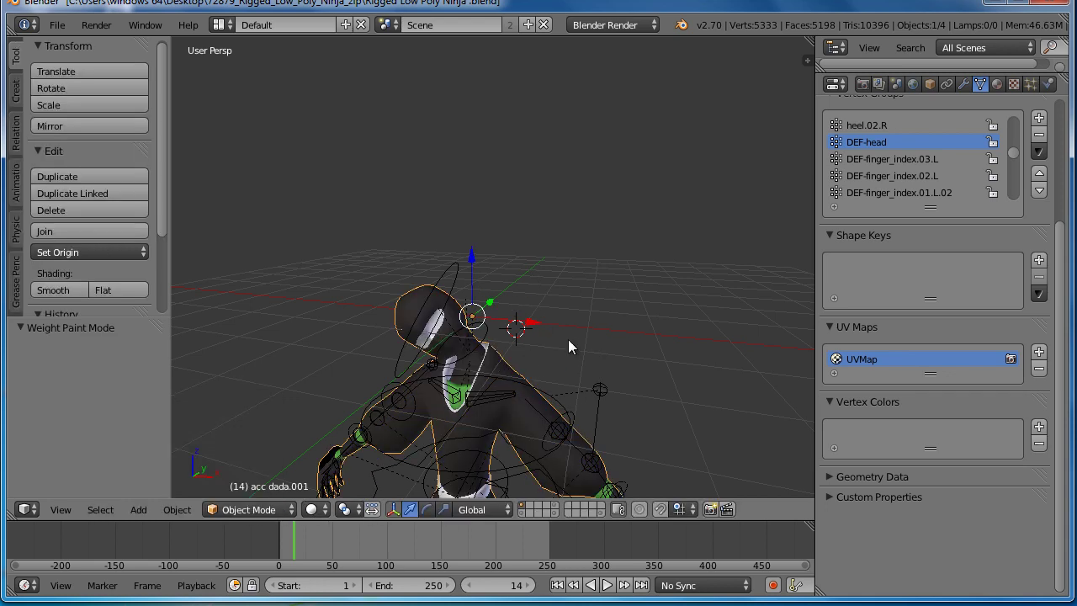
middle_click_drag(569, 345, 551, 210)
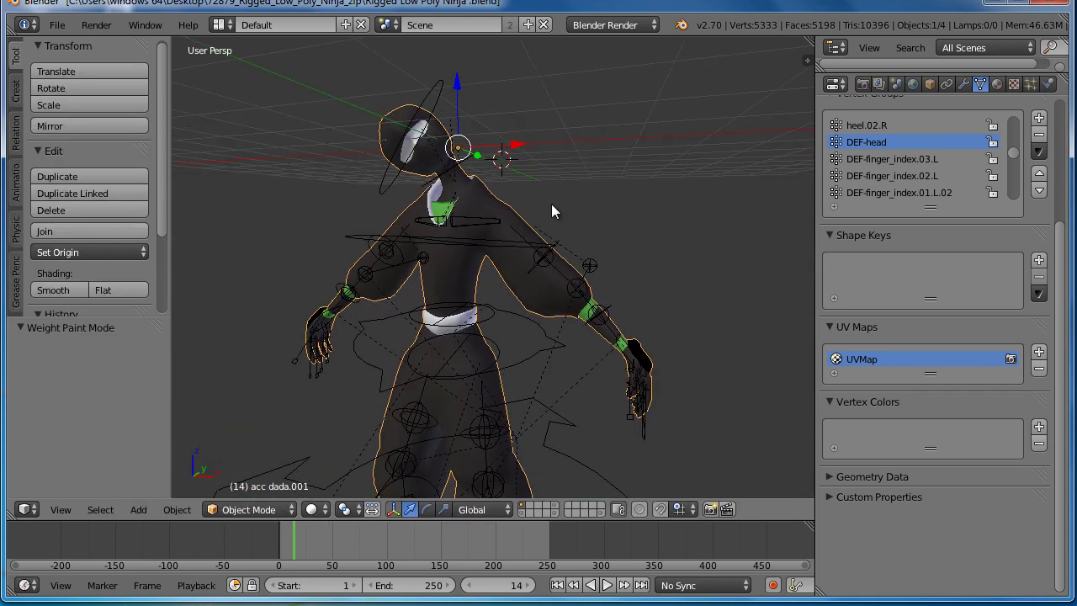
key("a")
key("a")
right_click(500, 259)
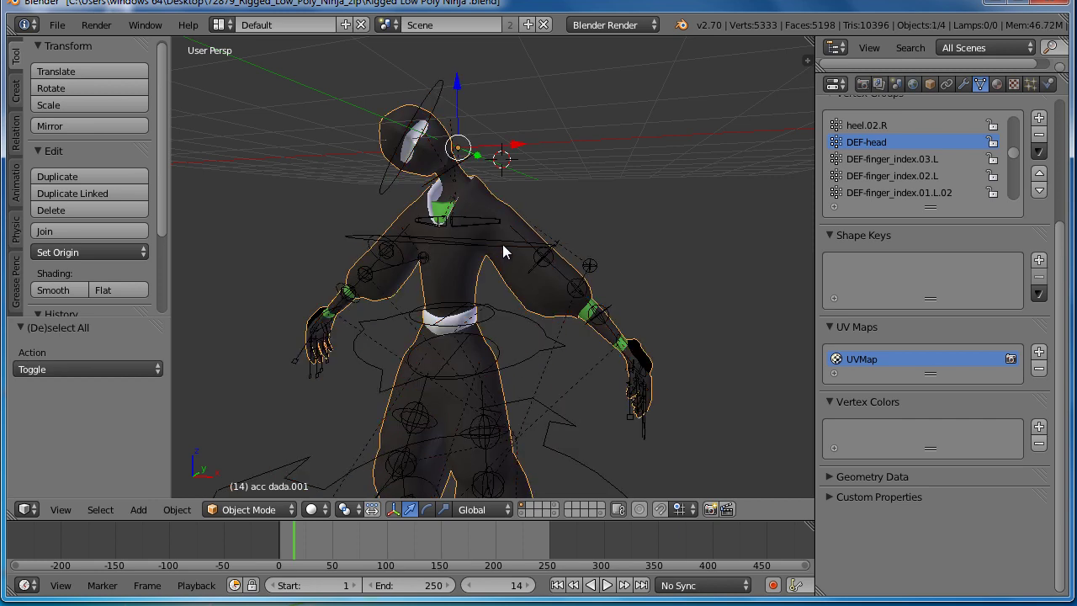
right_click(503, 244)
key("ctrl+Tab")
Clear all bone rotations and test-rotate the head control without keeping it
key("a")
key("a")
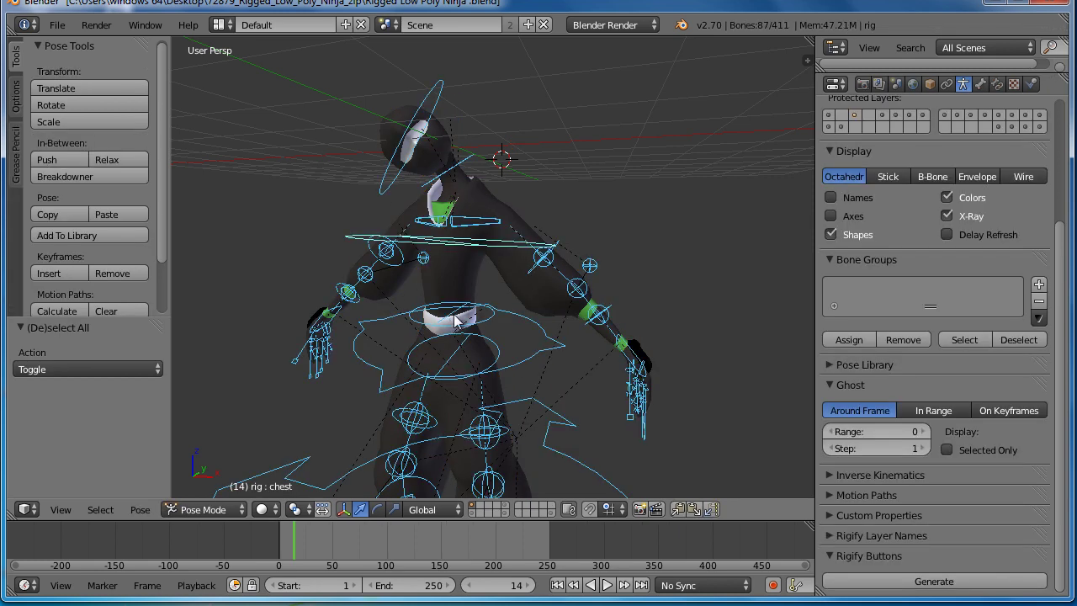
scroll(502, 307, "down", 3)
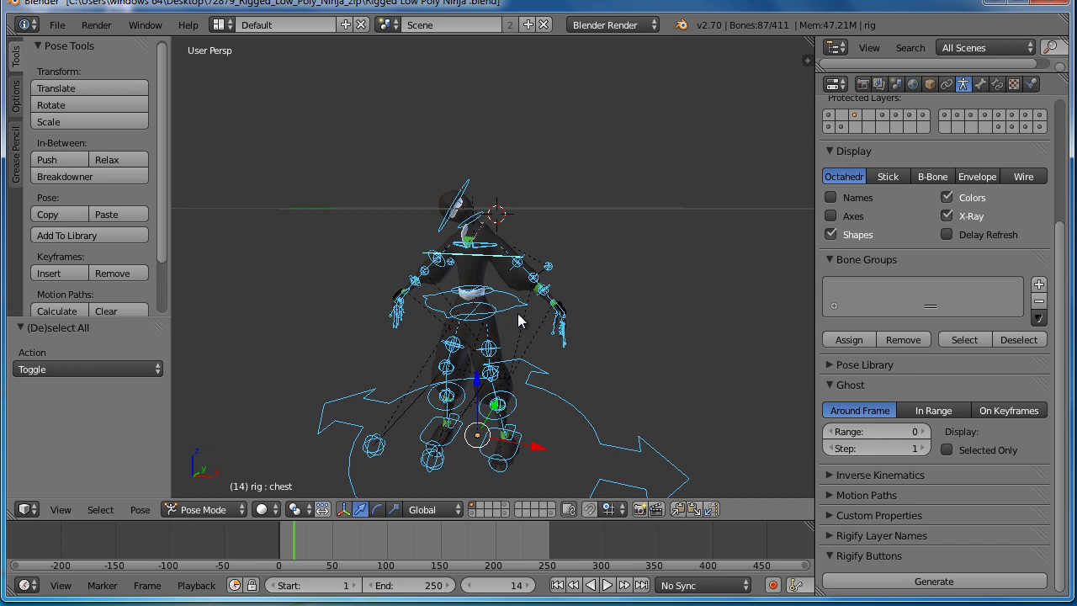
key("alt+r")
right_click(503, 207)
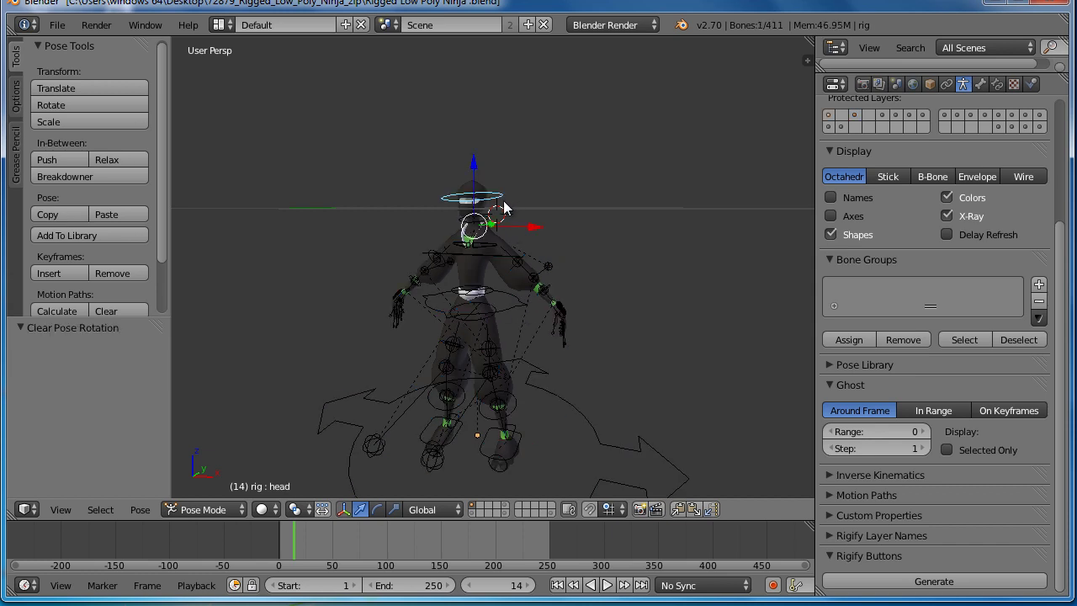
key("r")
right_click(517, 339)
Test-move the torso control without keeping it, then select the foot.ik.L controller
right_click(512, 305)
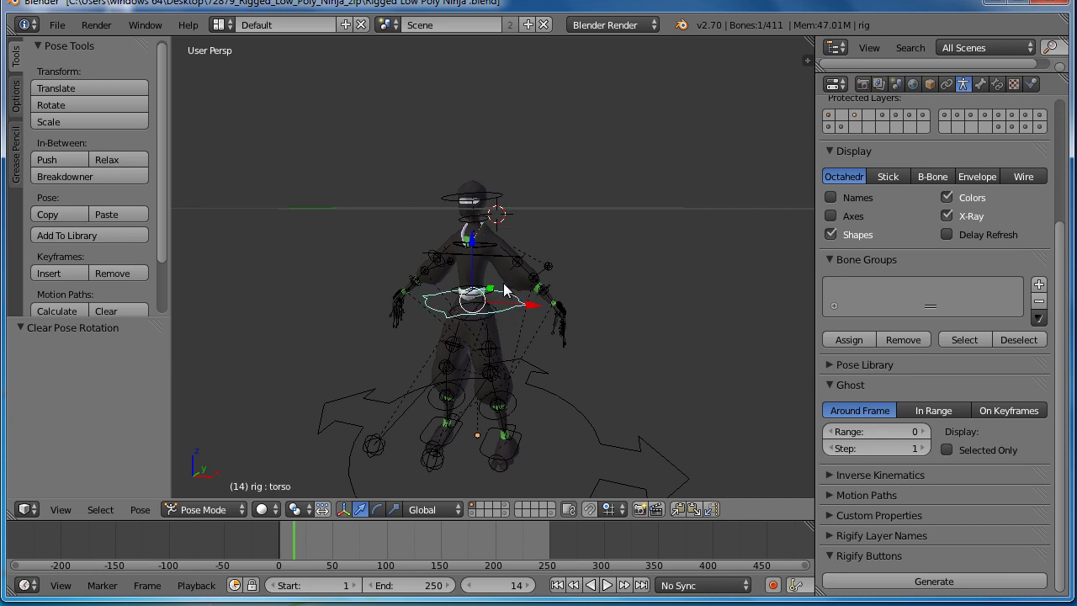
key("g")
right_click(465, 289)
scroll(536, 319, "up", 3)
middle_click_drag(567, 341, 548, 224, "shift")
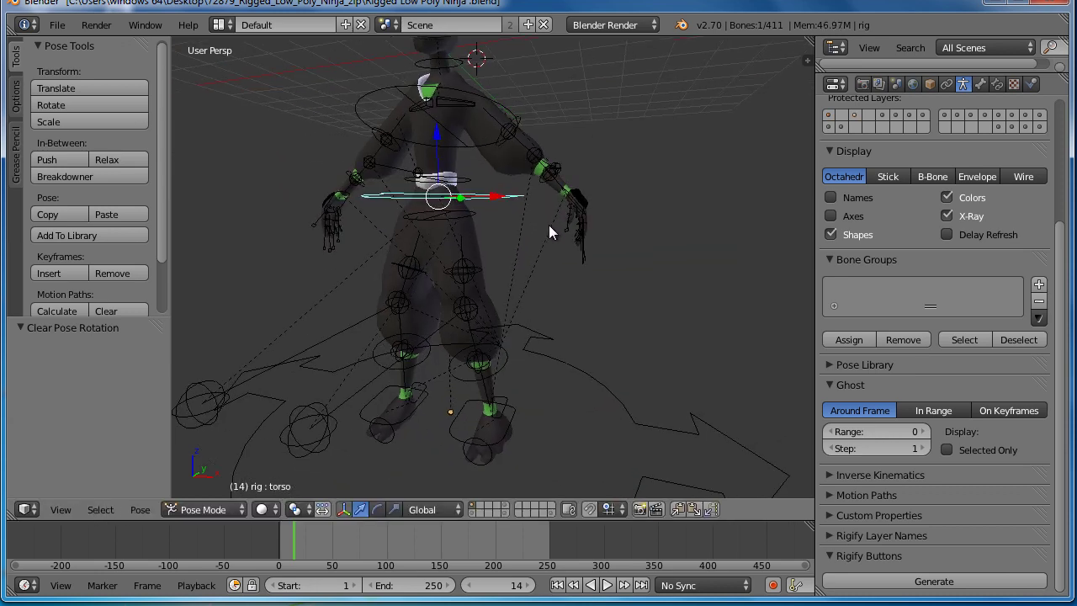
scroll(548, 252, "down", 2)
middle_click_drag(548, 282, 536, 298)
scroll(537, 292, "down", 1)
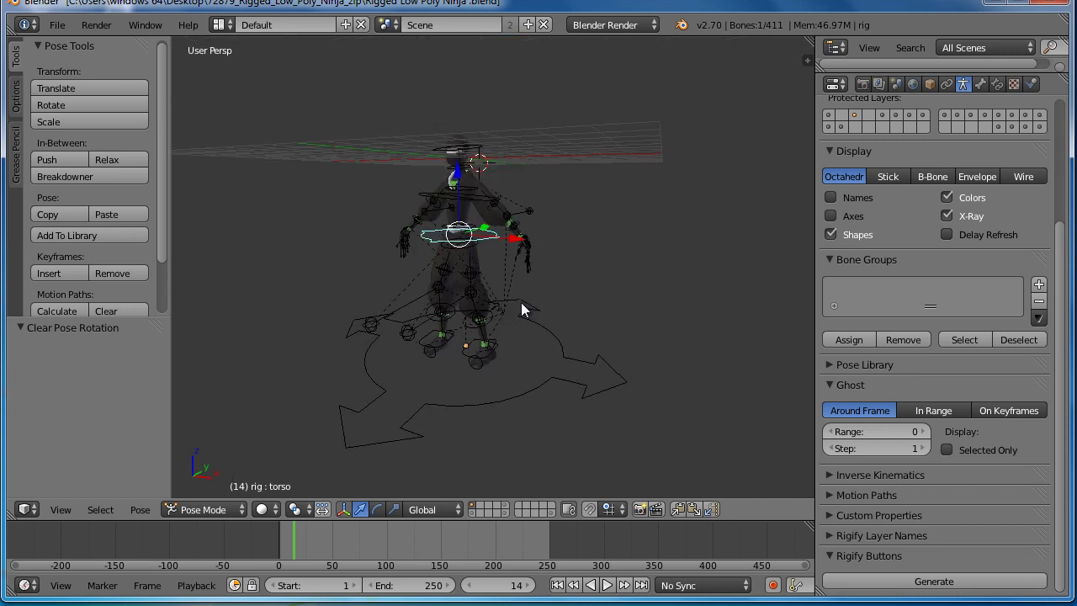
scroll(523, 309, "up", 2)
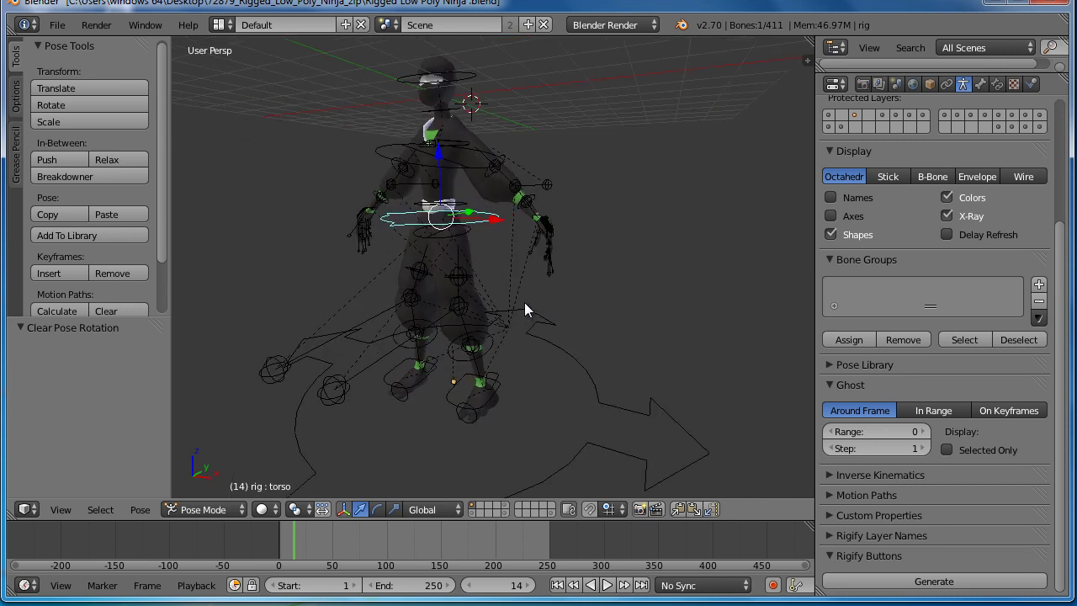
right_click(447, 395)
right_click(481, 389)
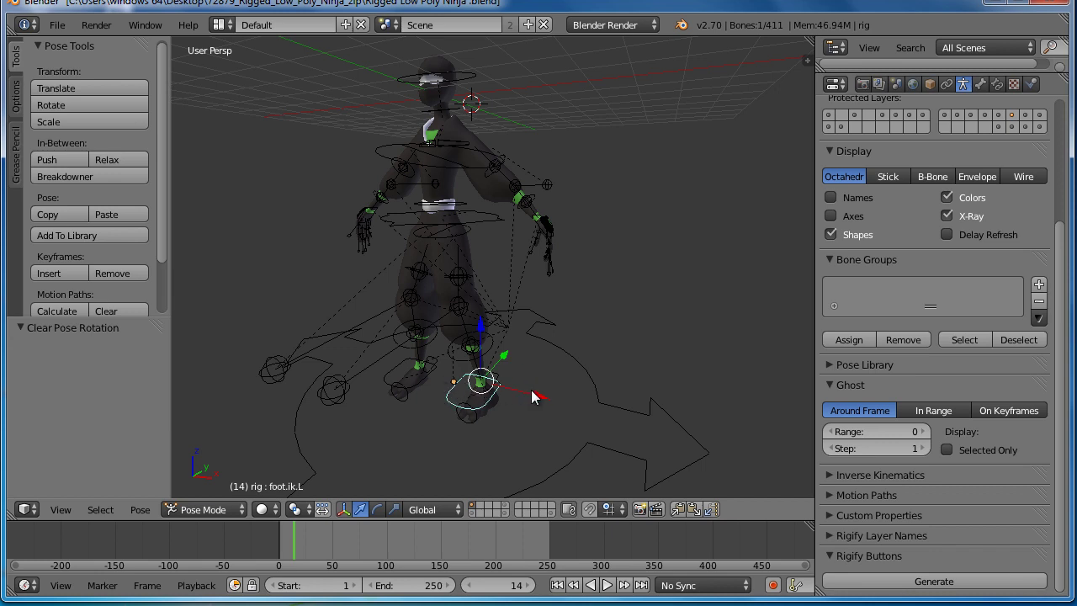
Move foot.ik.L 0.993 along X and set the left leg's FK/IK slider to 0.000
mouse_move(532, 395)
left_mouse_down()
mouse_move(547, 397)
mouse_move(509, 403)
left_mouse_up()
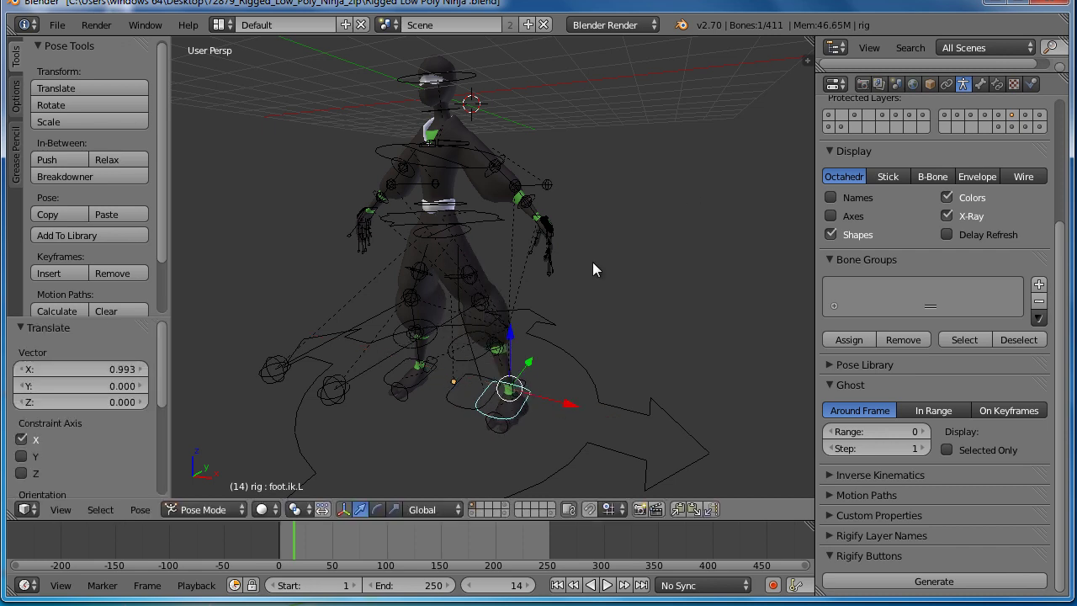
key("n")
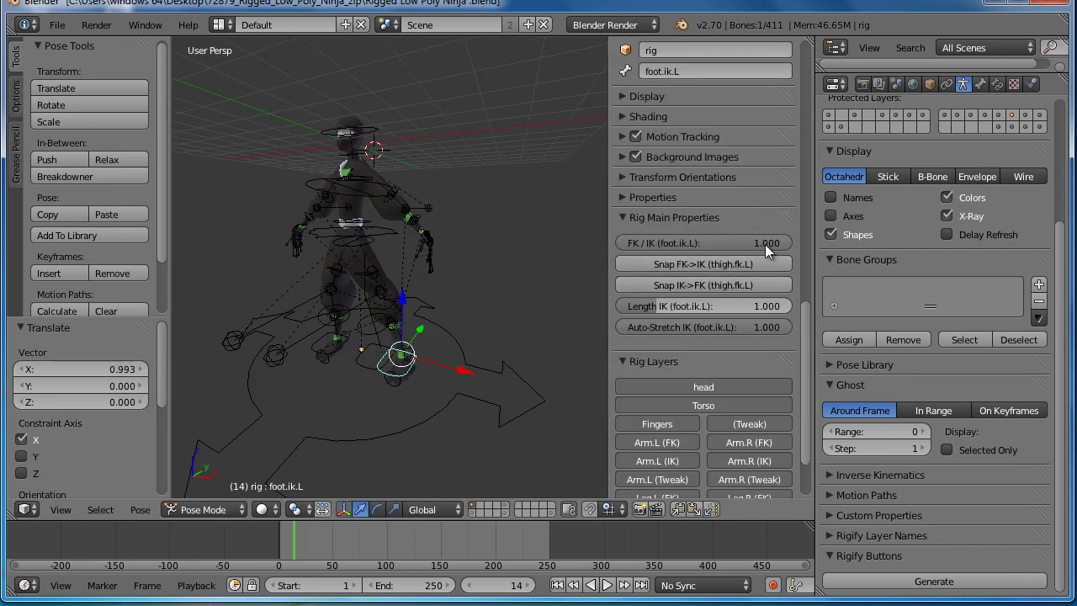
left_click_drag(768, 241, 624, 241)
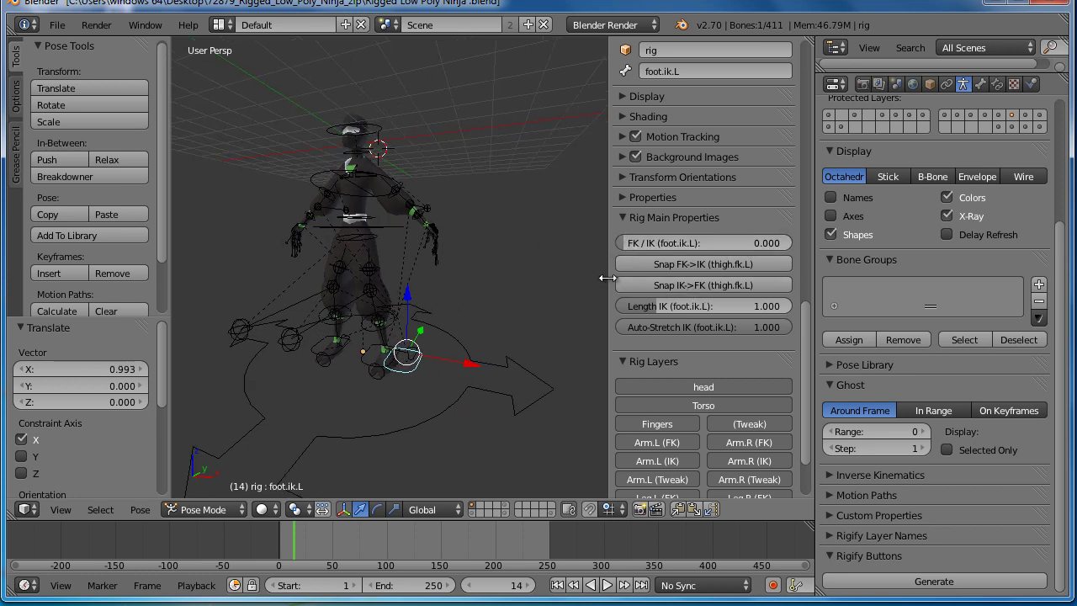
key("n")
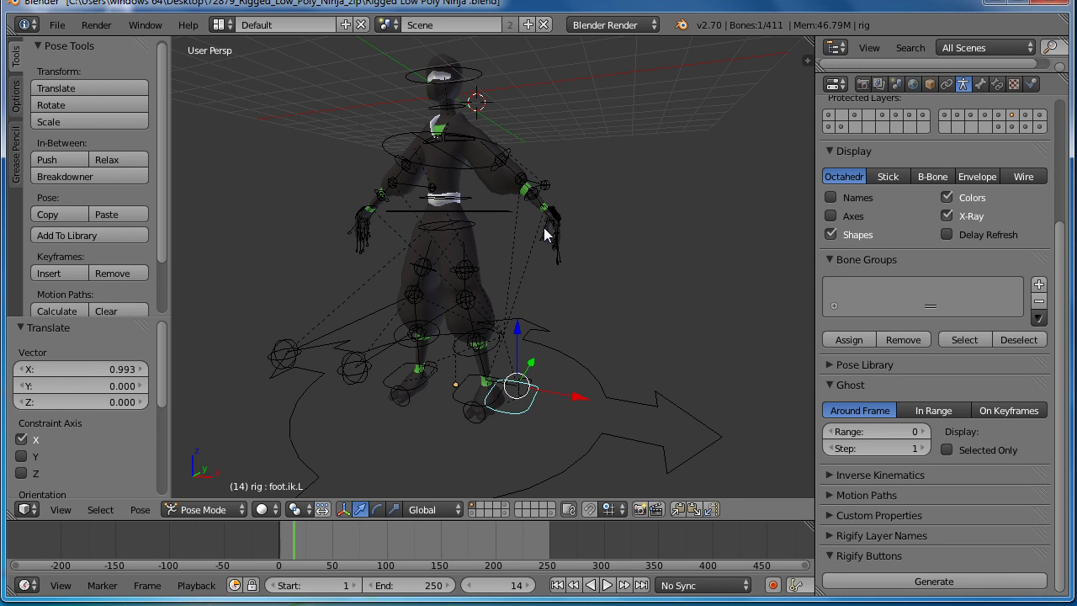